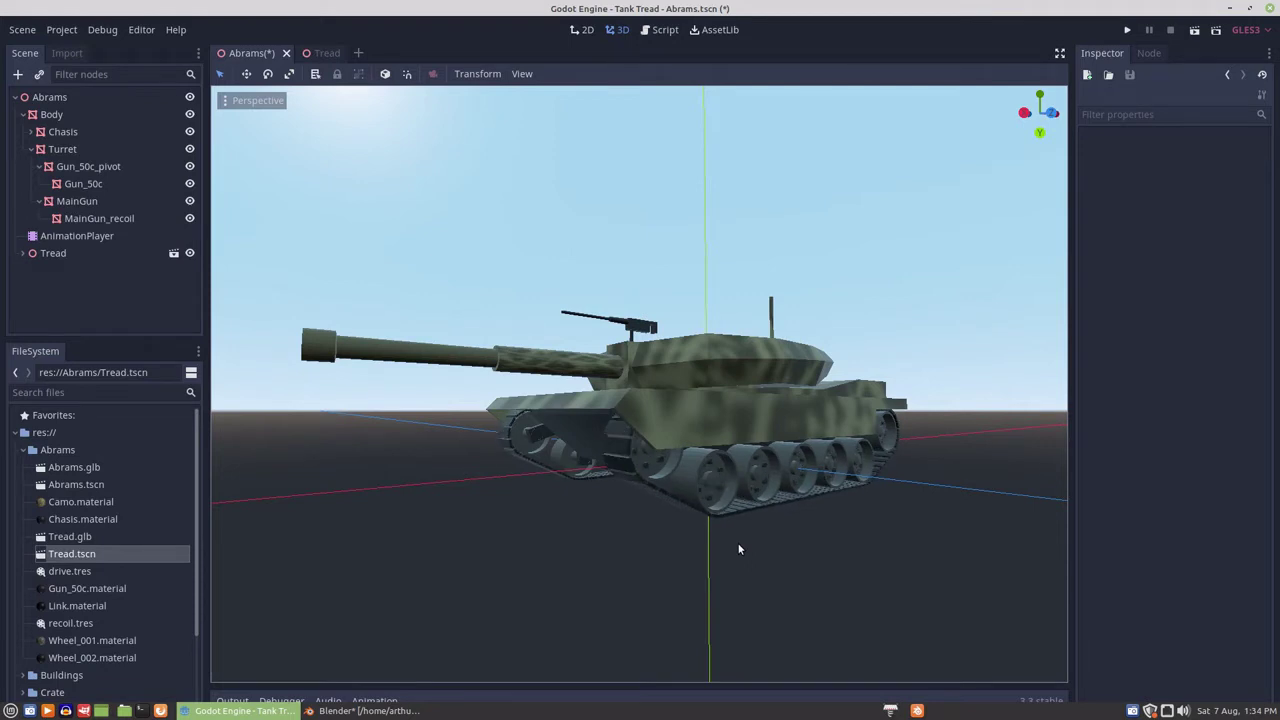
Step: Orbit and zoom around the tank to inspect it side-on and in orthographic front view
scroll(739, 549, up, 2)
scroll(740, 512, up, 3)
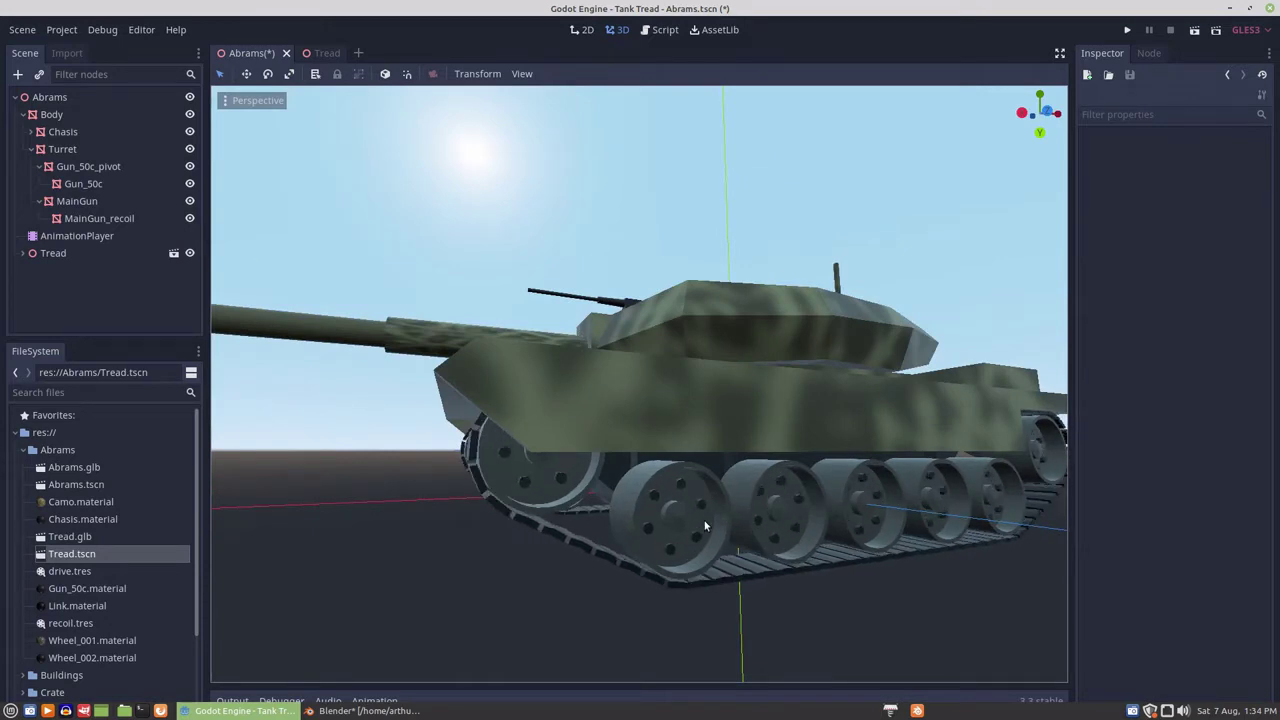
scroll(704, 520, down, 2)
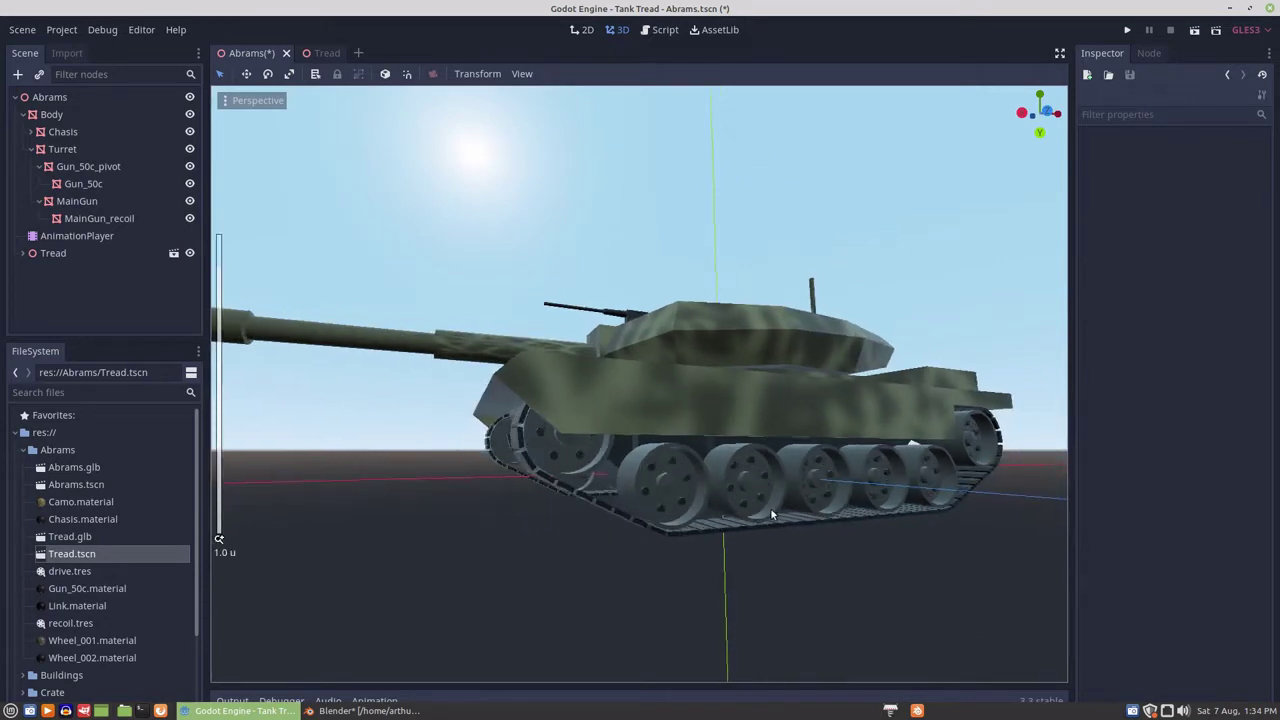
middle_drag(770, 507, 647, 504)
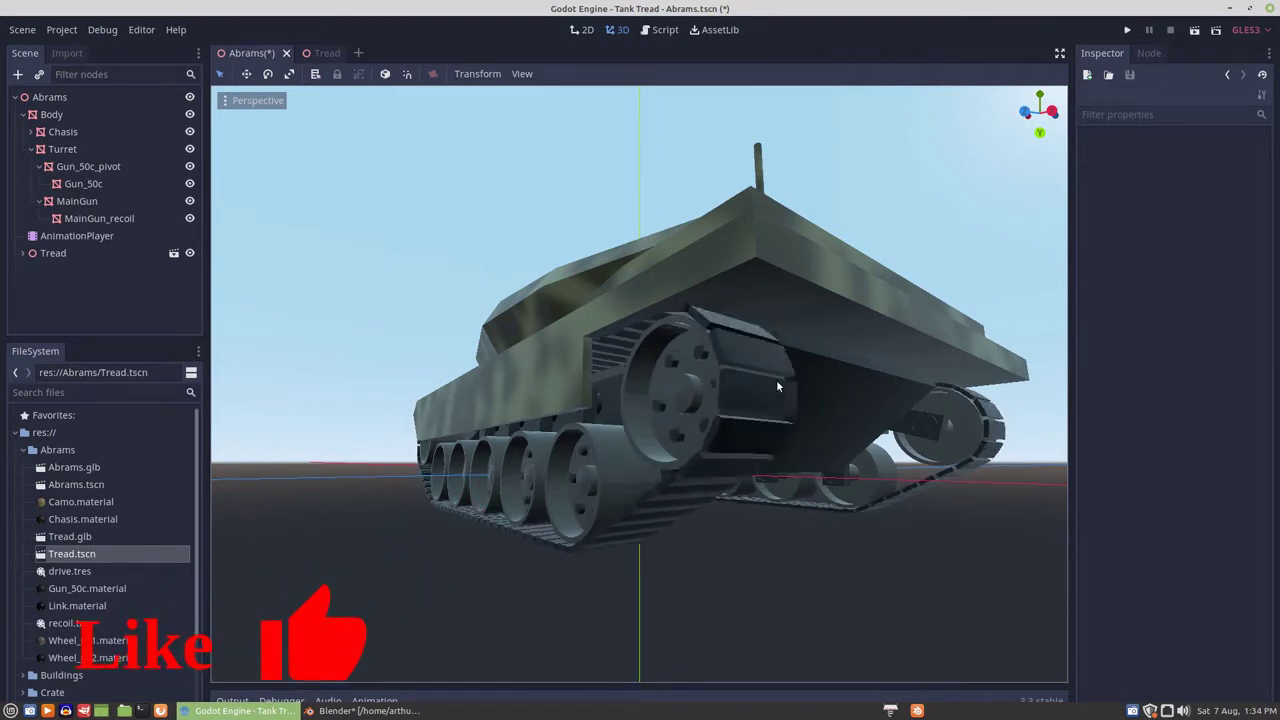
middle_drag(893, 440, 665, 453)
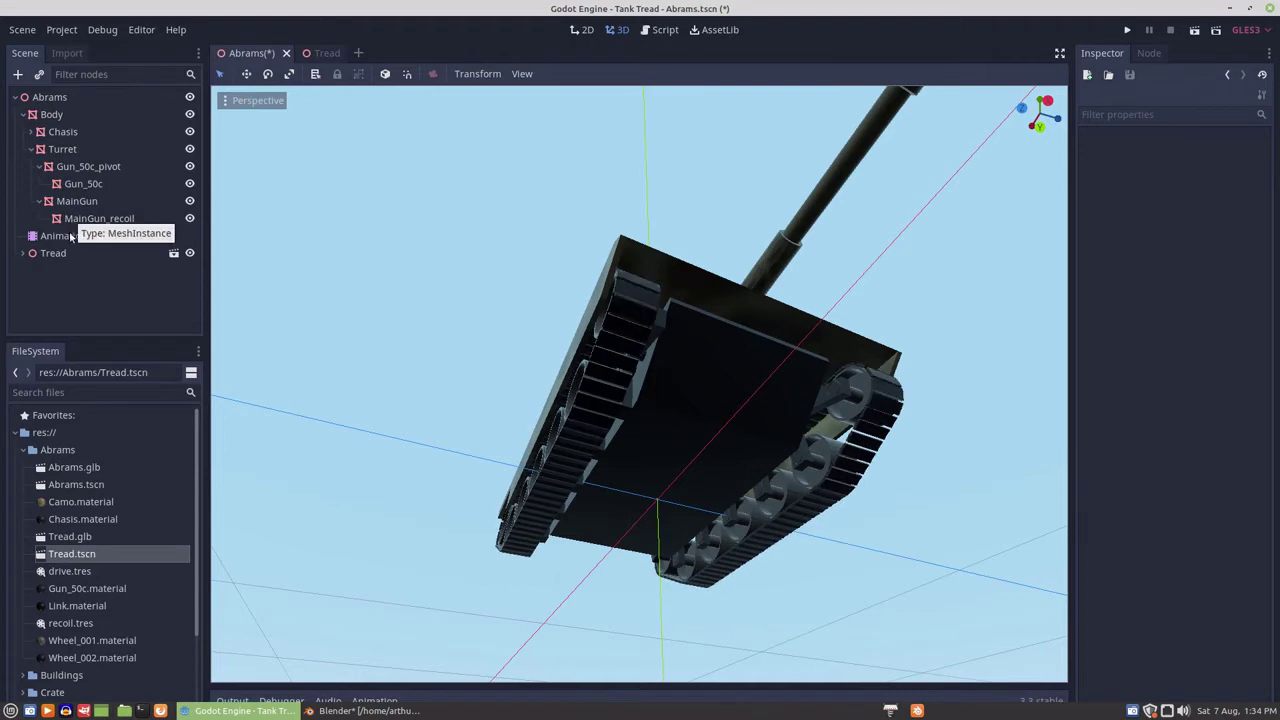
middle_drag(671, 400, 709, 472)
scroll(709, 465, up, 2)
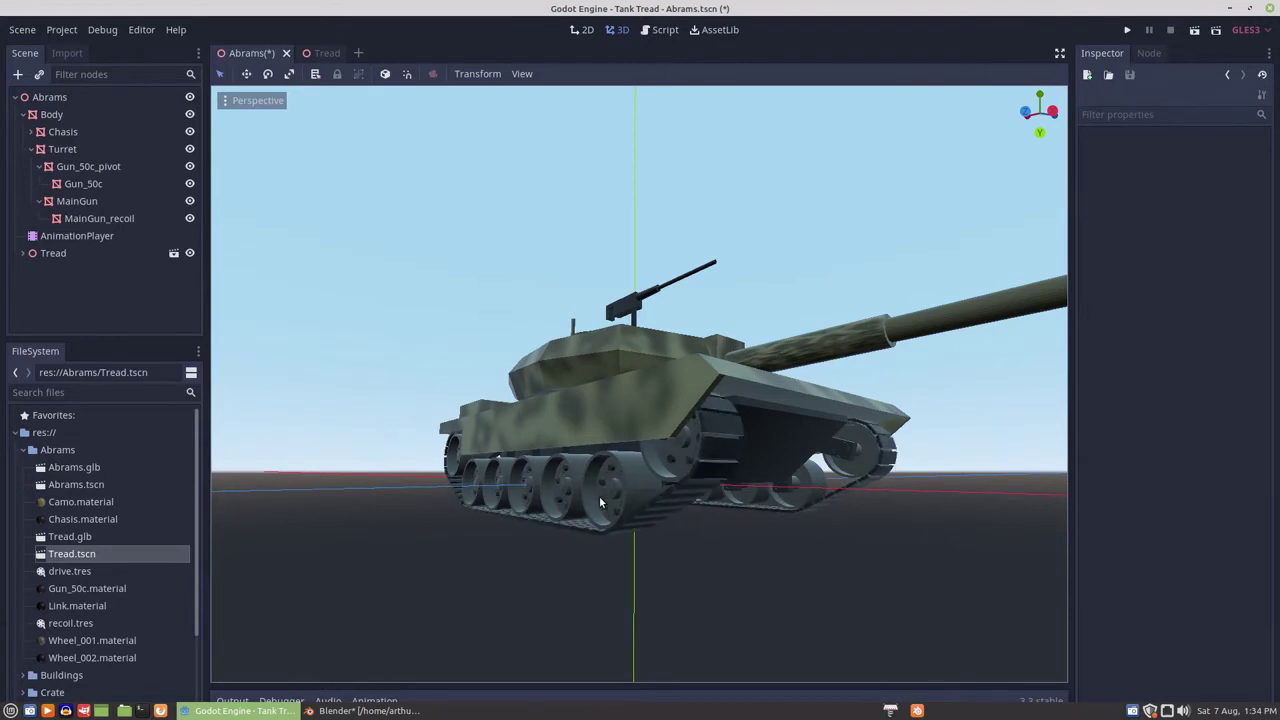
key(KP_1)
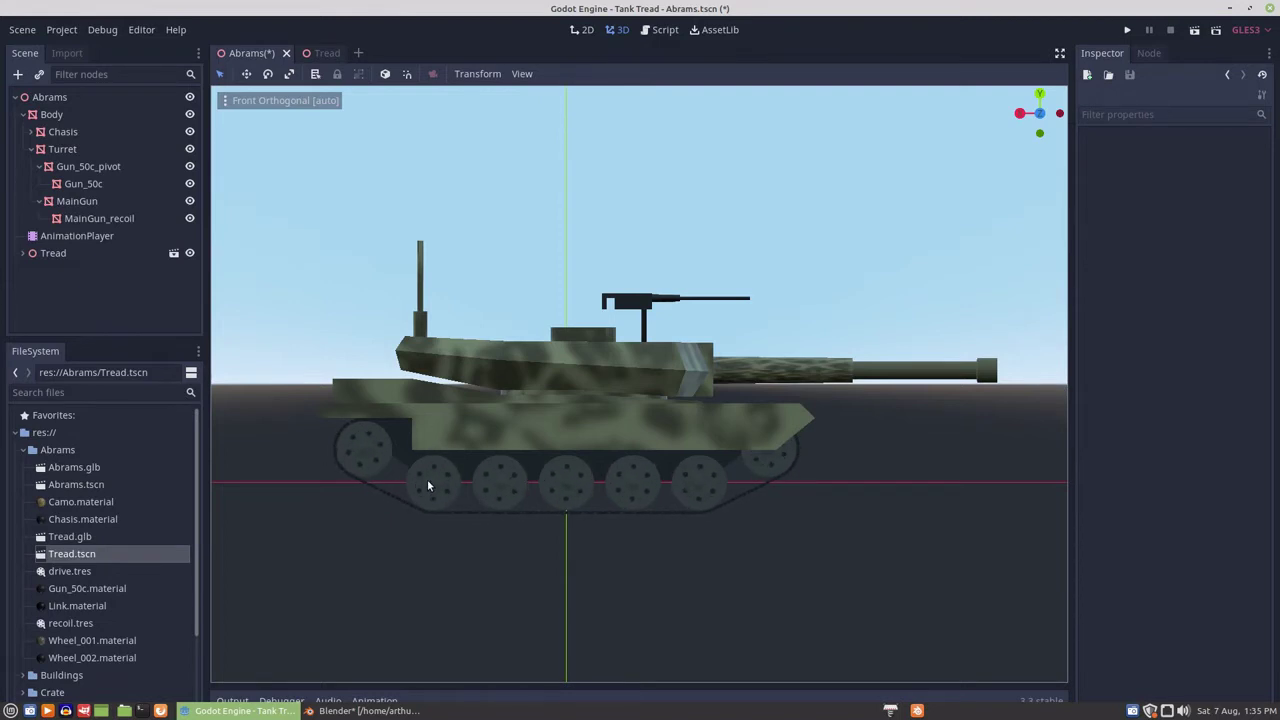
scroll(617, 501, up, 4)
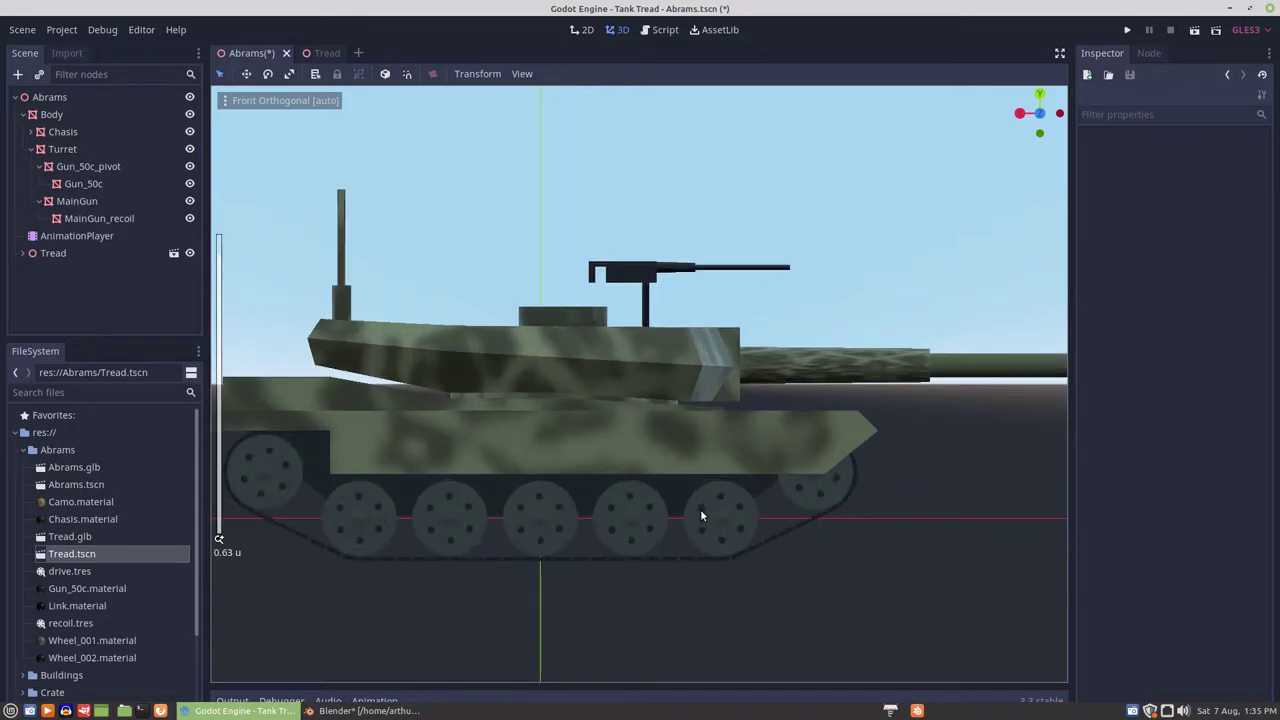
click(700, 509)
middle_drag(700, 509, 609, 491)
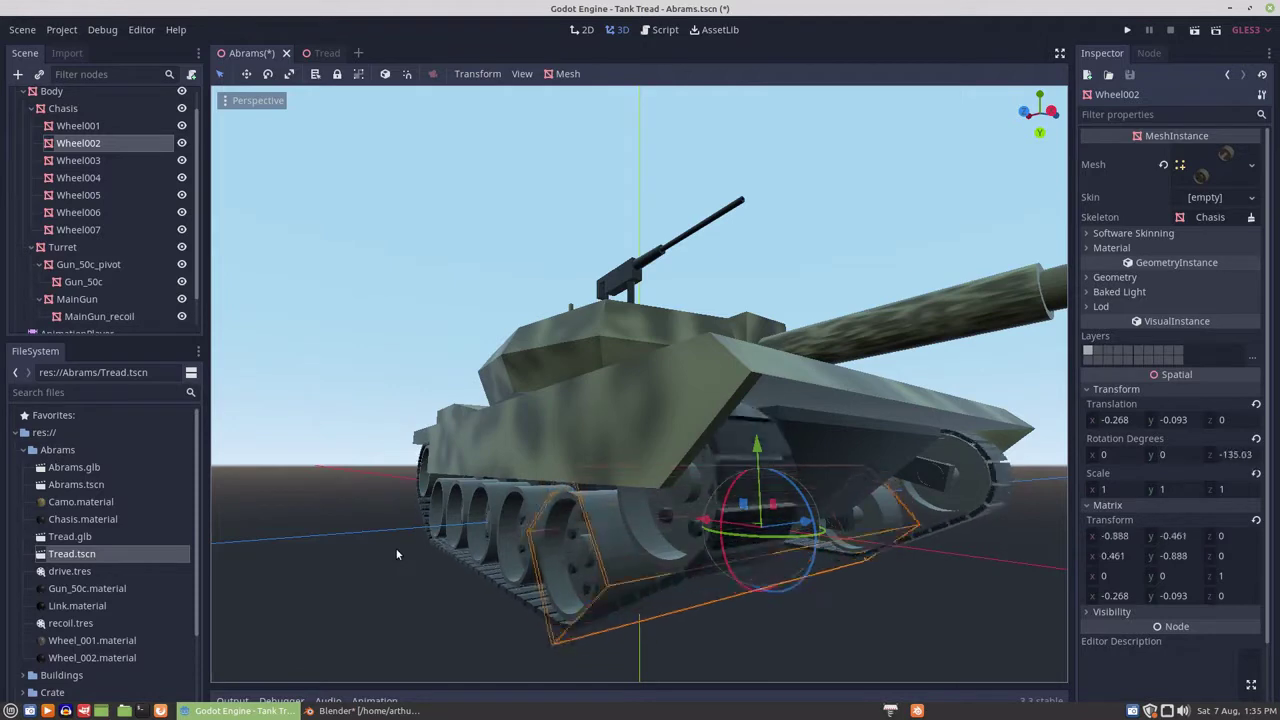
Step: Close the Abrams scene without saving and the Tread scene, then reopen Abrams.tscn
click(60, 248)
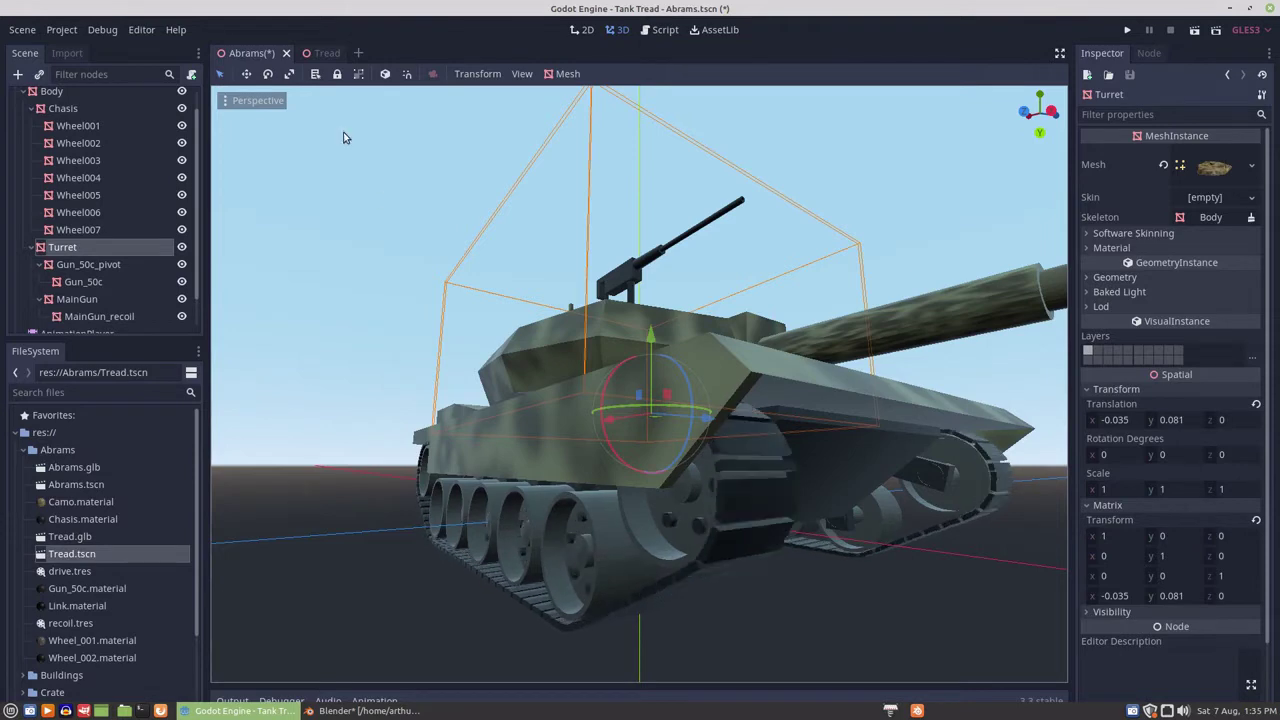
click(286, 53)
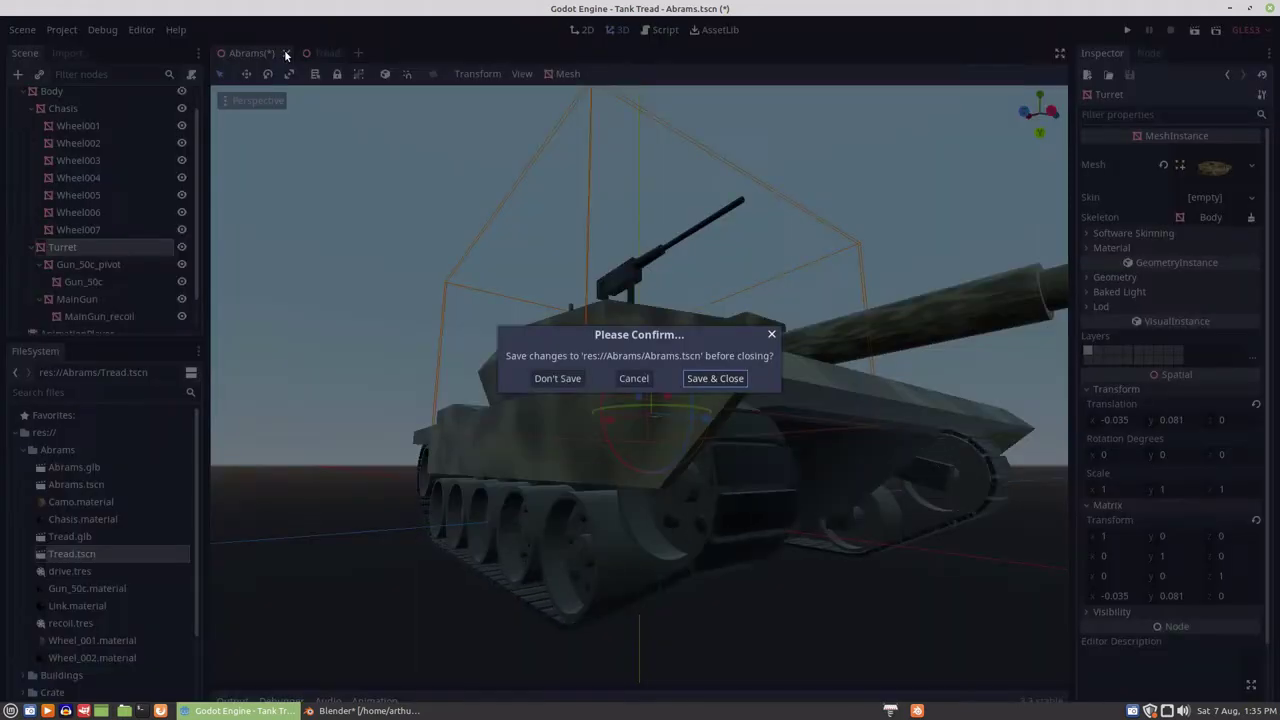
click(558, 378)
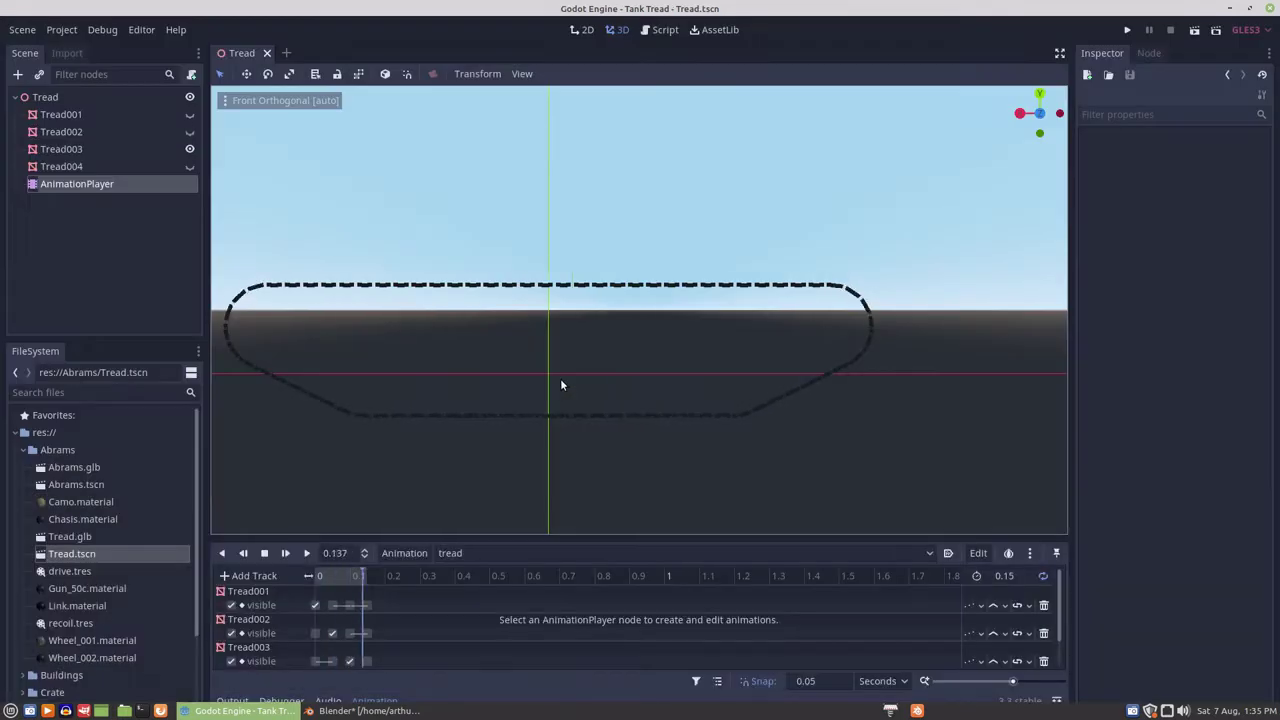
click(267, 53)
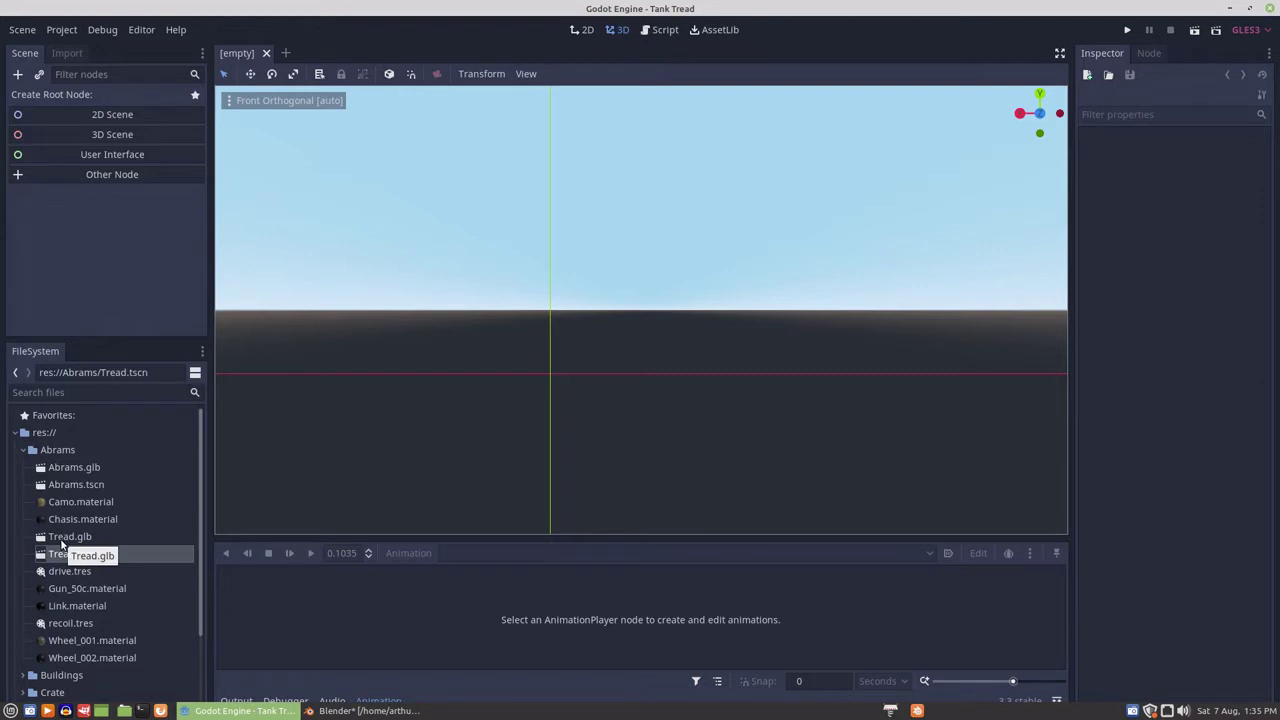
double_click(66, 485)
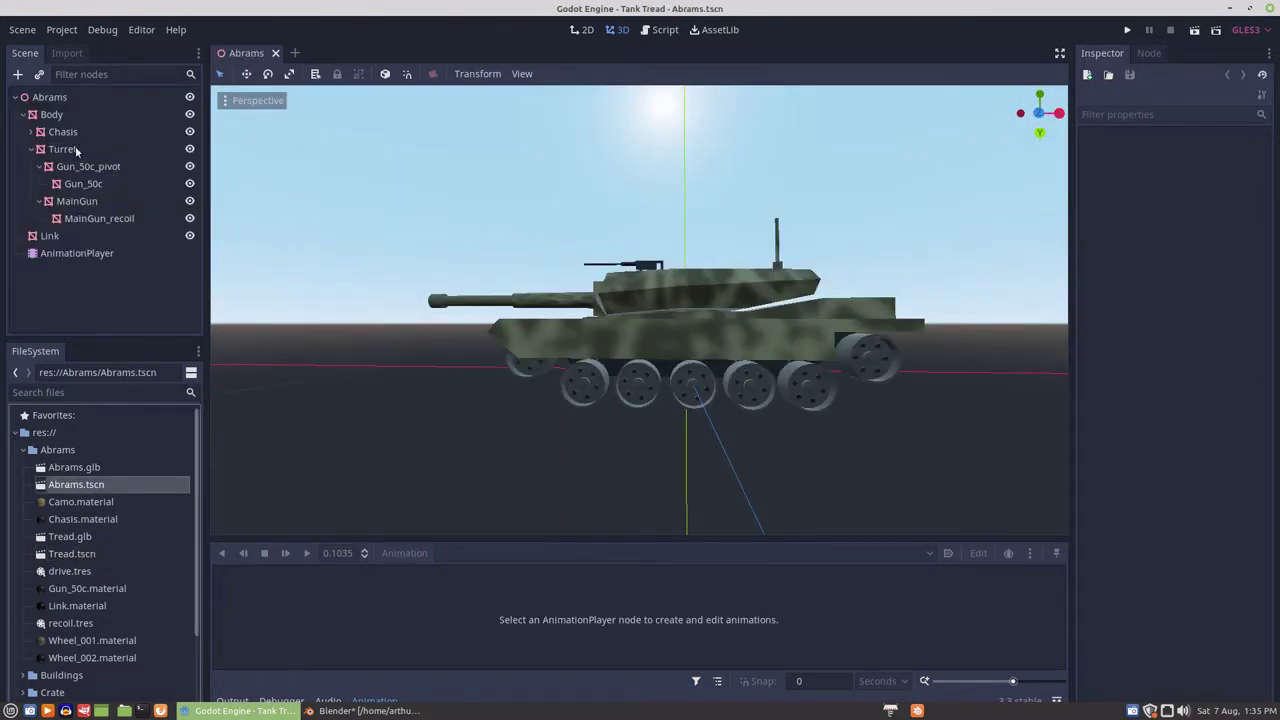
Step: Inspect the tank's underside, select the Link mesh beneath it, and switch over to Blender
middle_drag(505, 364, 550, 286)
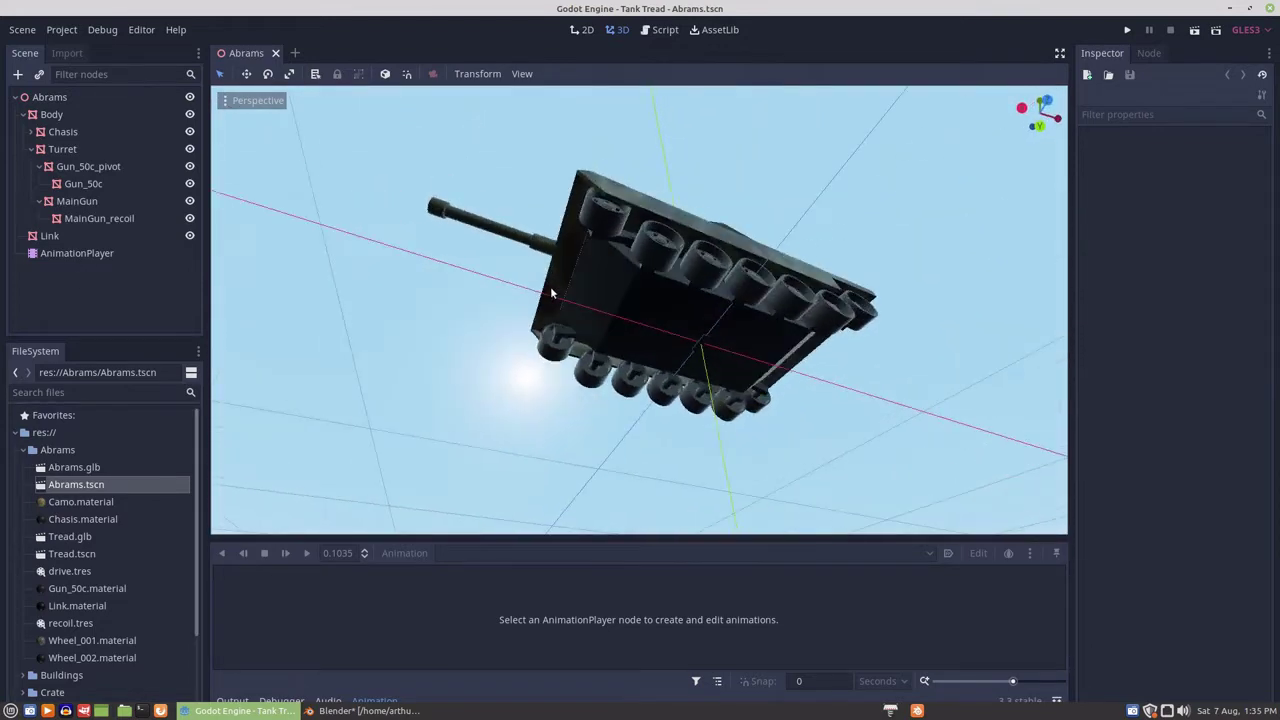
scroll(675, 340, up, 5)
click(757, 374)
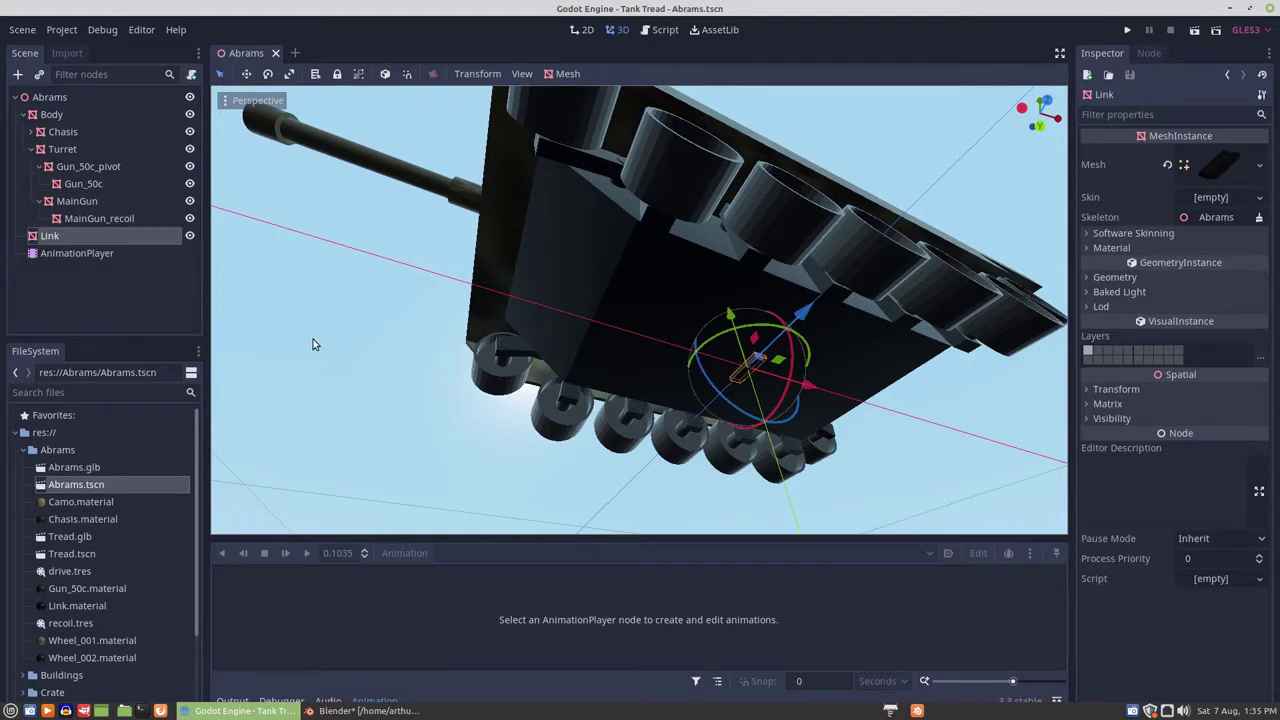
middle_drag(718, 331, 700, 355)
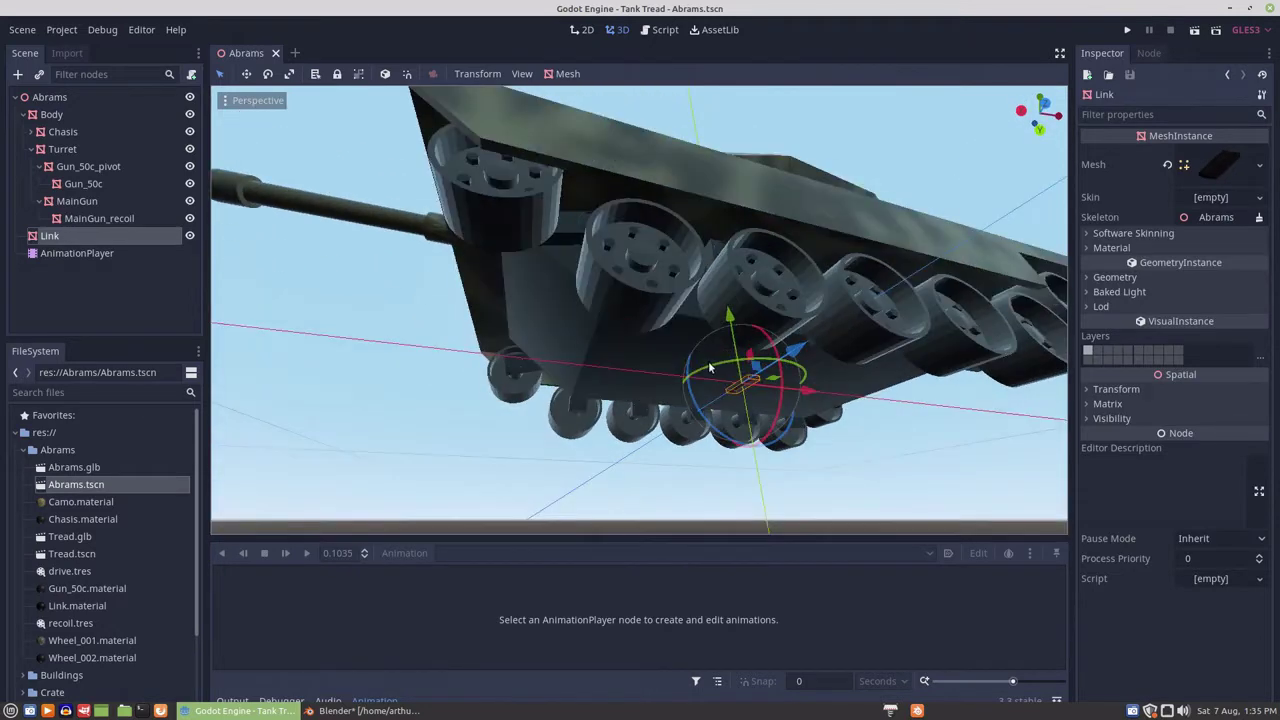
scroll(719, 354, down, 5)
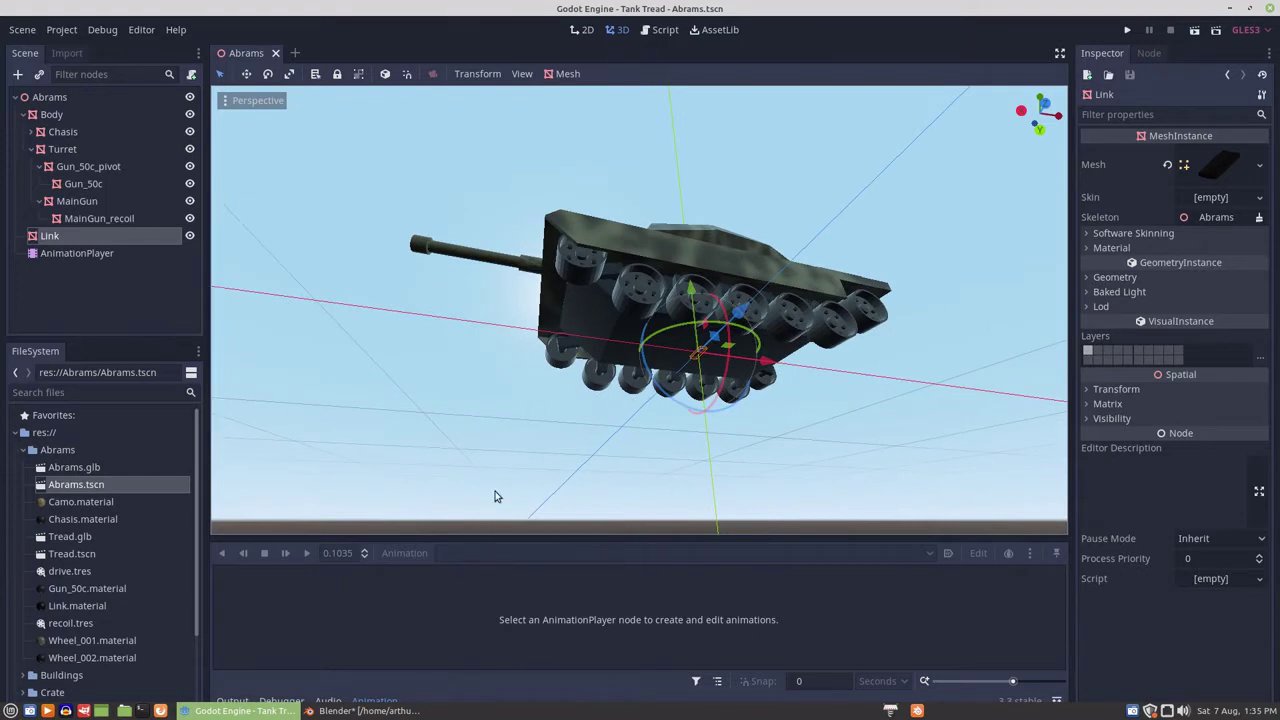
mouse_move(380, 711)
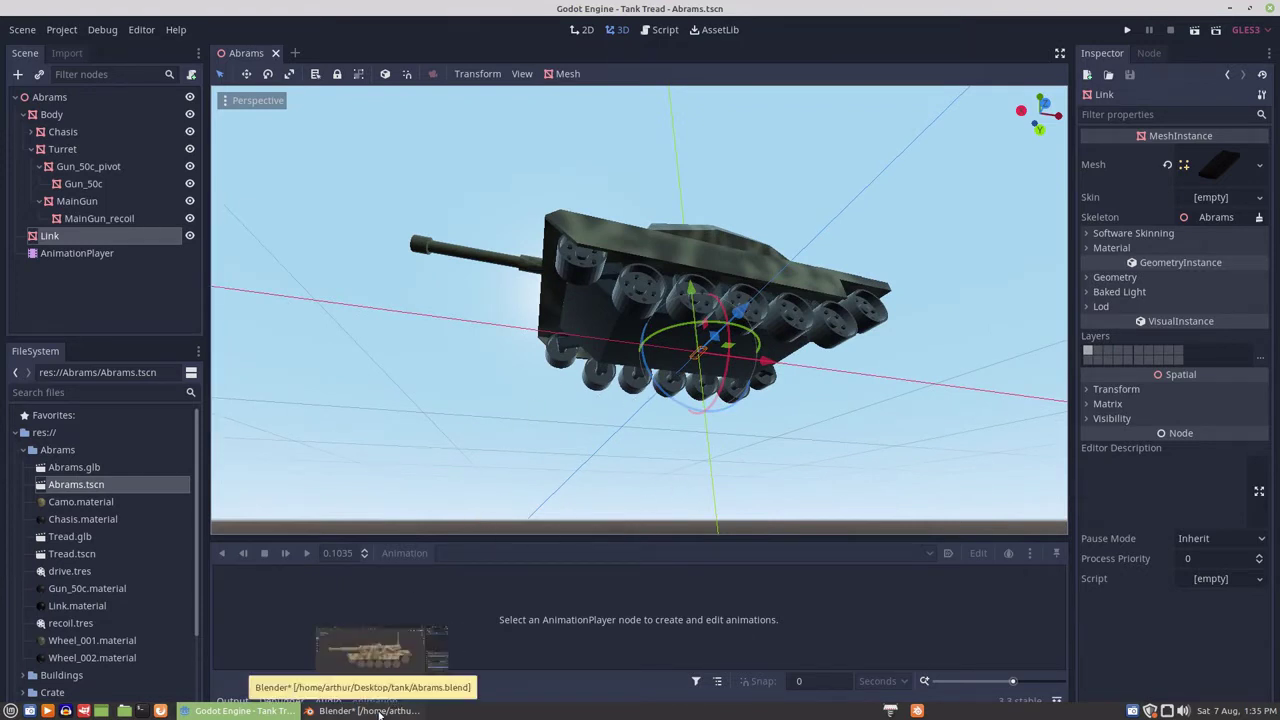
click(379, 712)
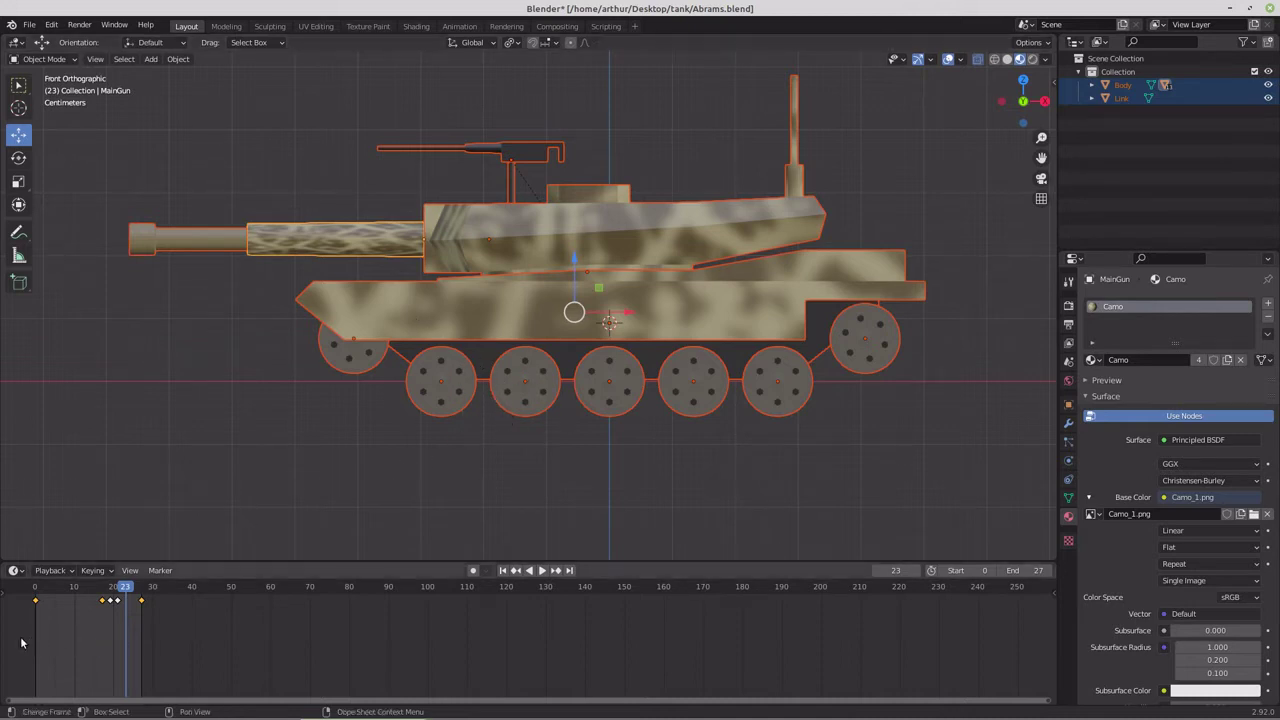
Step: Delete all the tank's animation keyframes from the timeline
drag(16, 624, 178, 600)
right_click(141, 604)
mouse_move(141, 605)
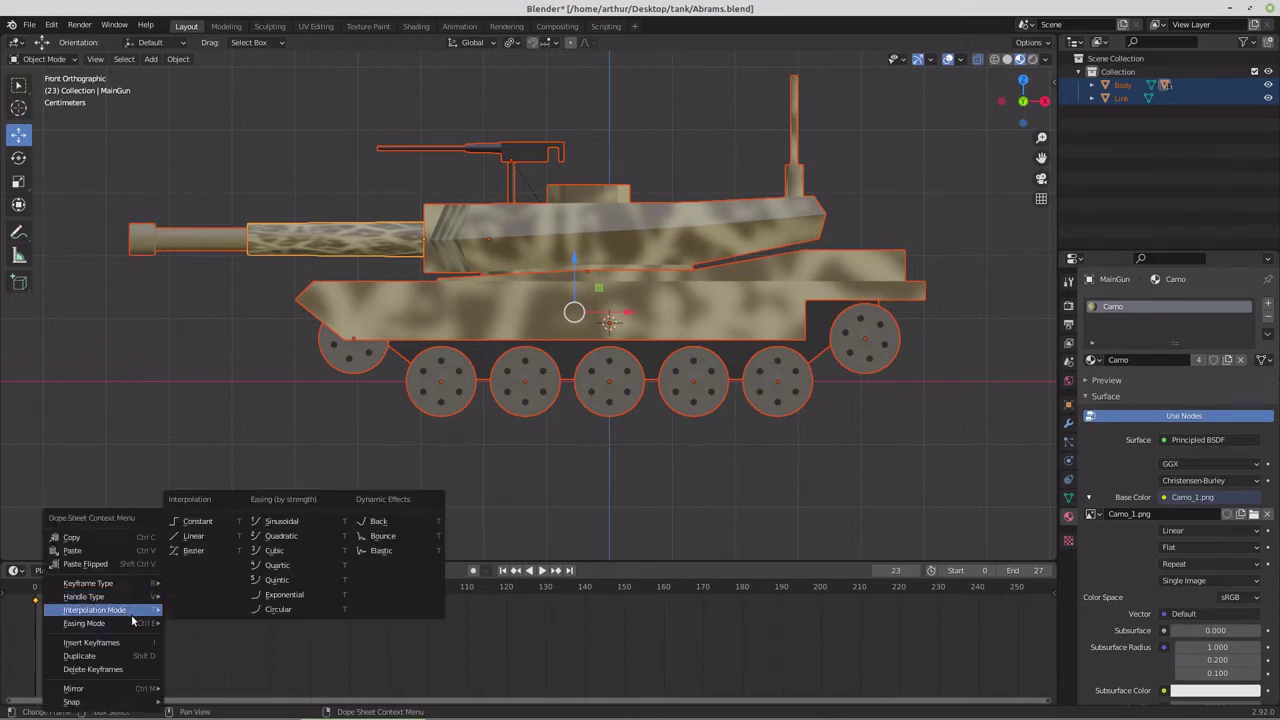
click(122, 669)
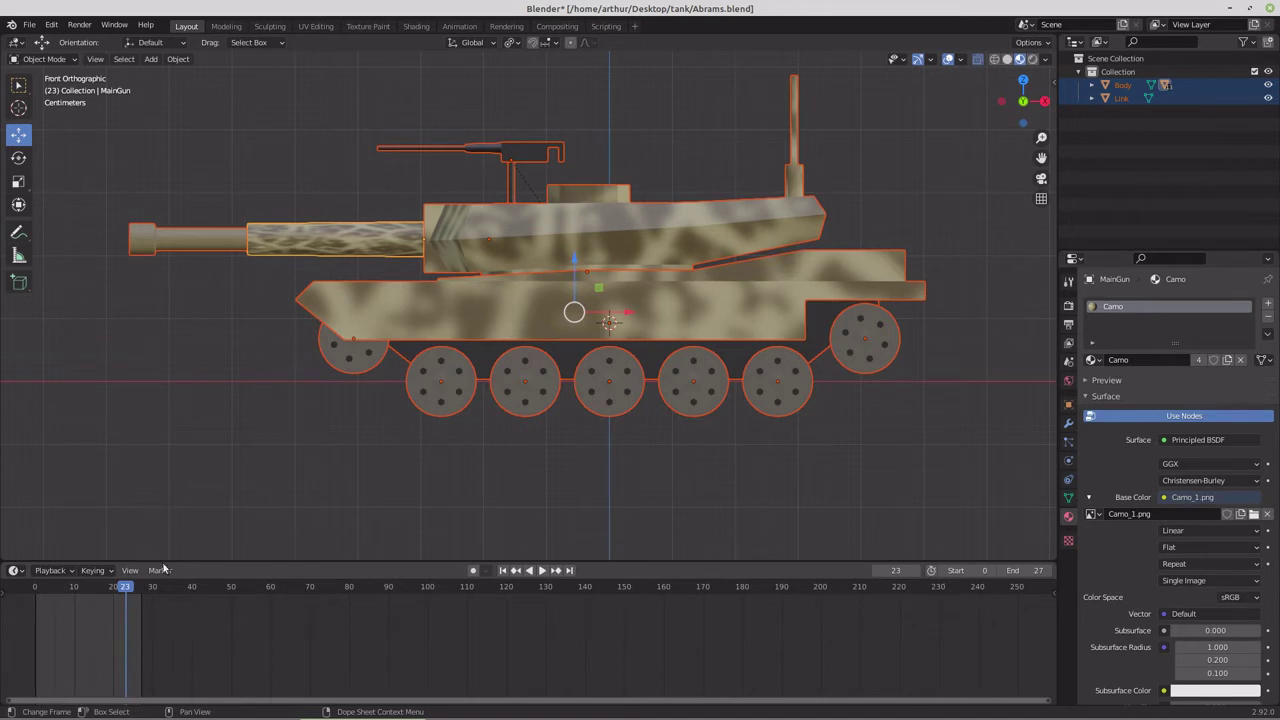
Step: Save the file as AbramsCurve.blend
click(29, 24)
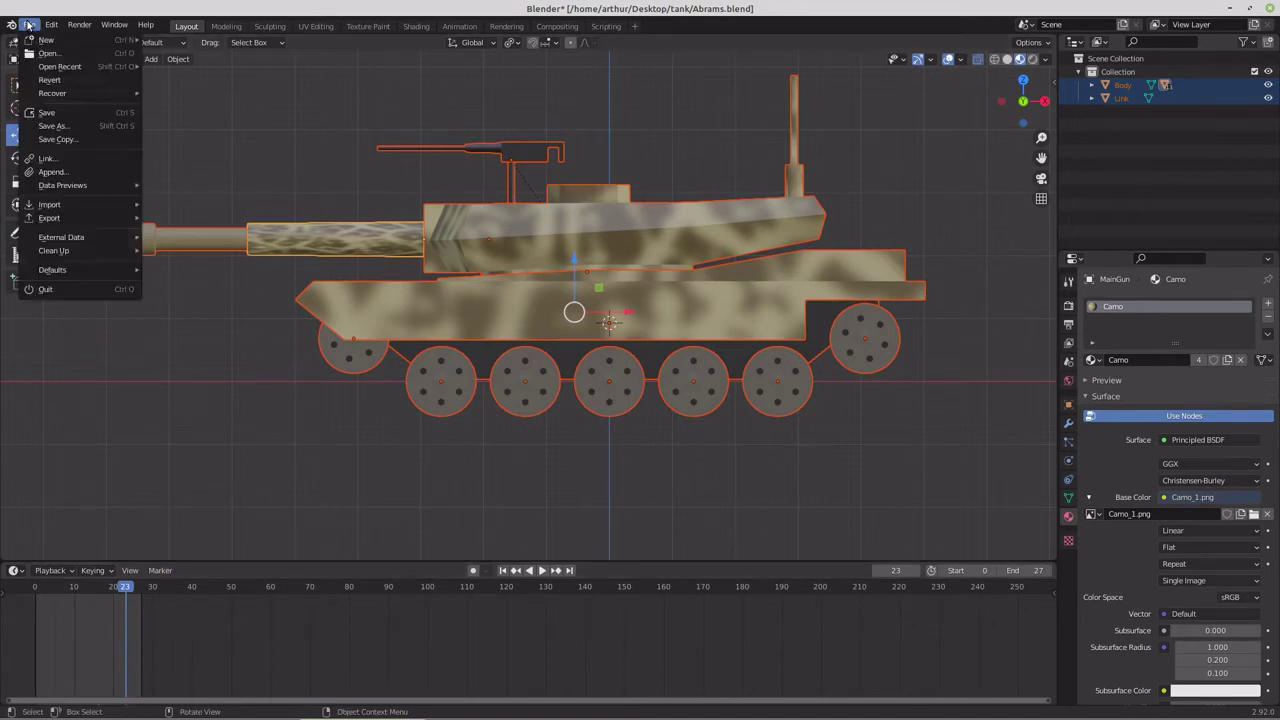
click(52, 126)
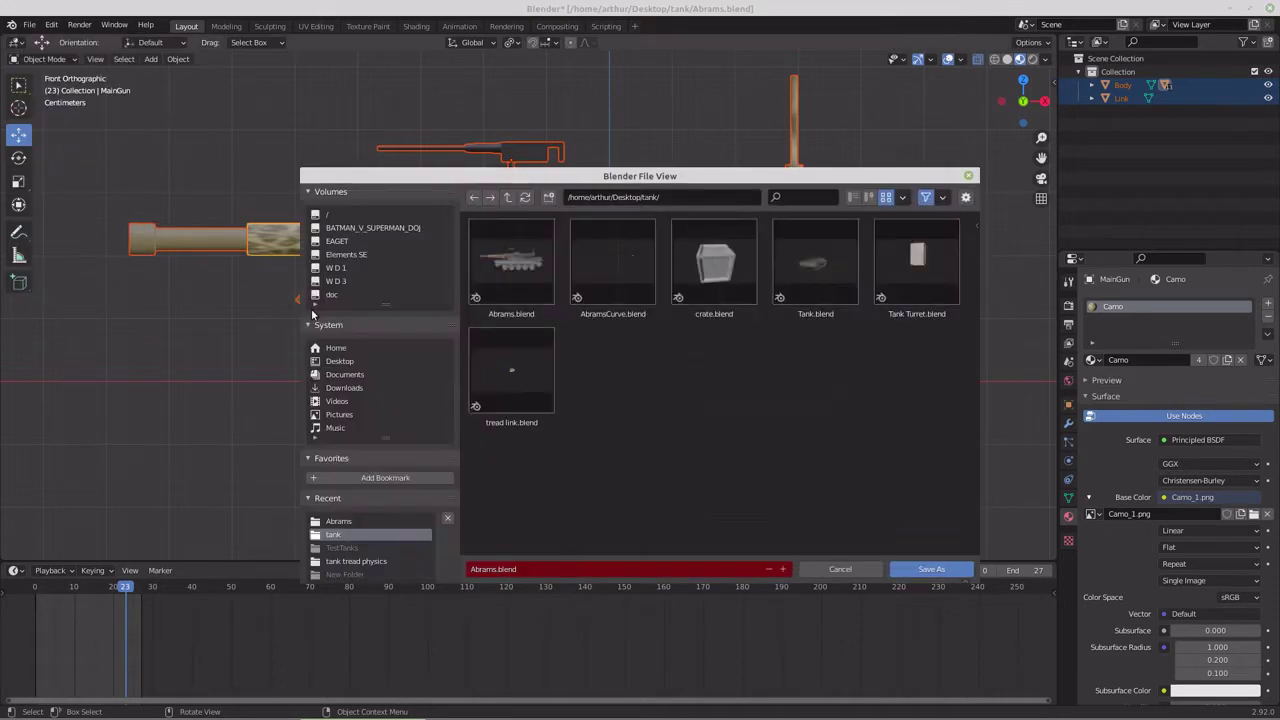
click(600, 279)
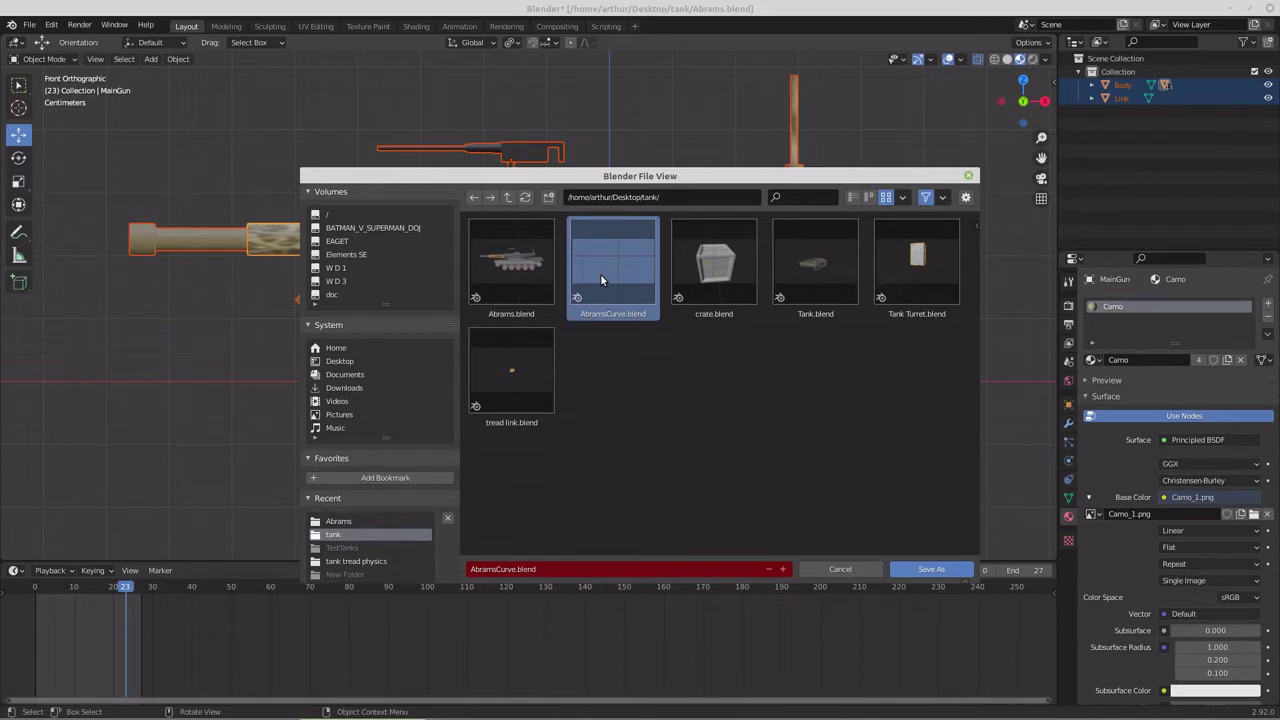
double_click(600, 273)
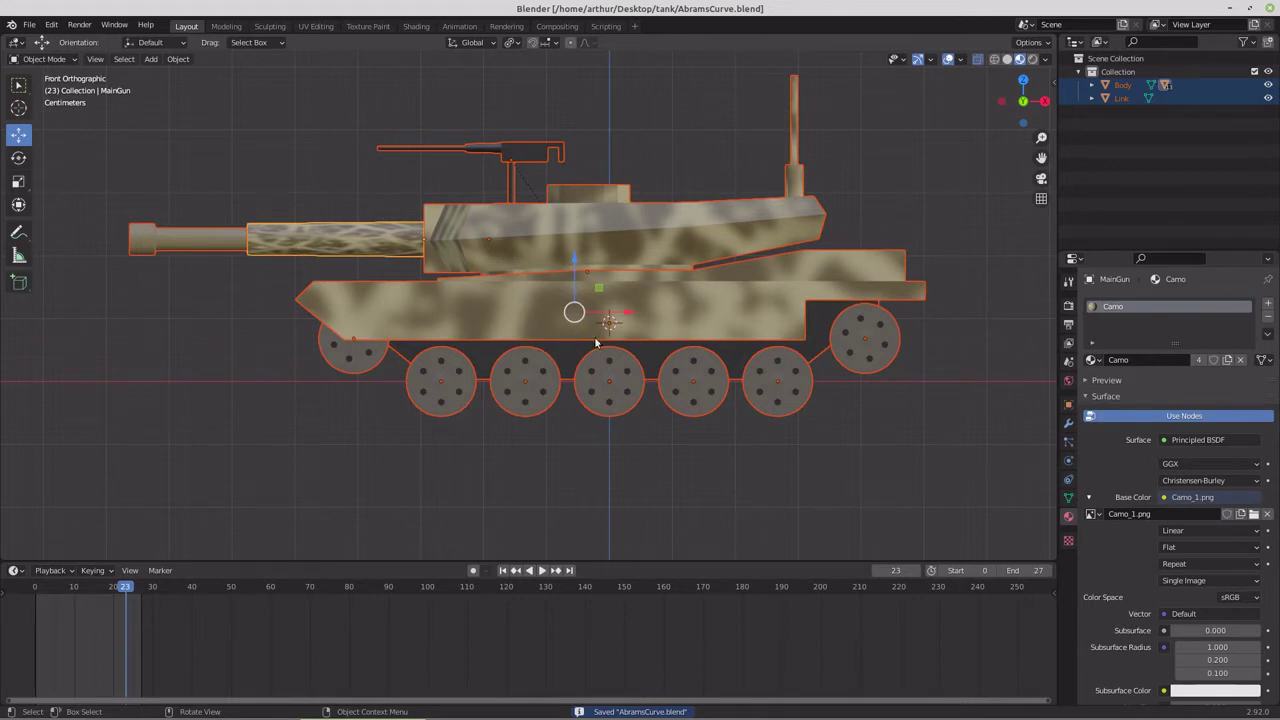
middle_drag(661, 413, 904, 290)
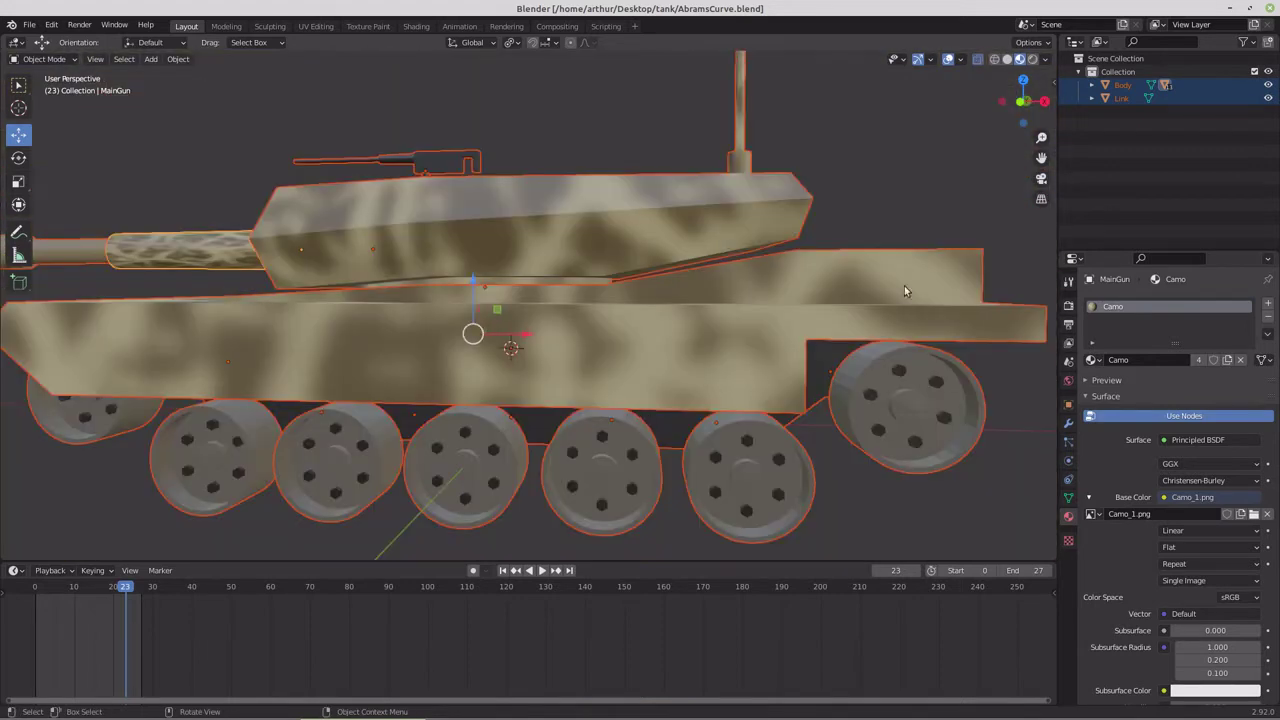
Step: Expand Body, Turret and Gun_50c_pivot in the Outliner to list the tank's parts
click(1093, 86)
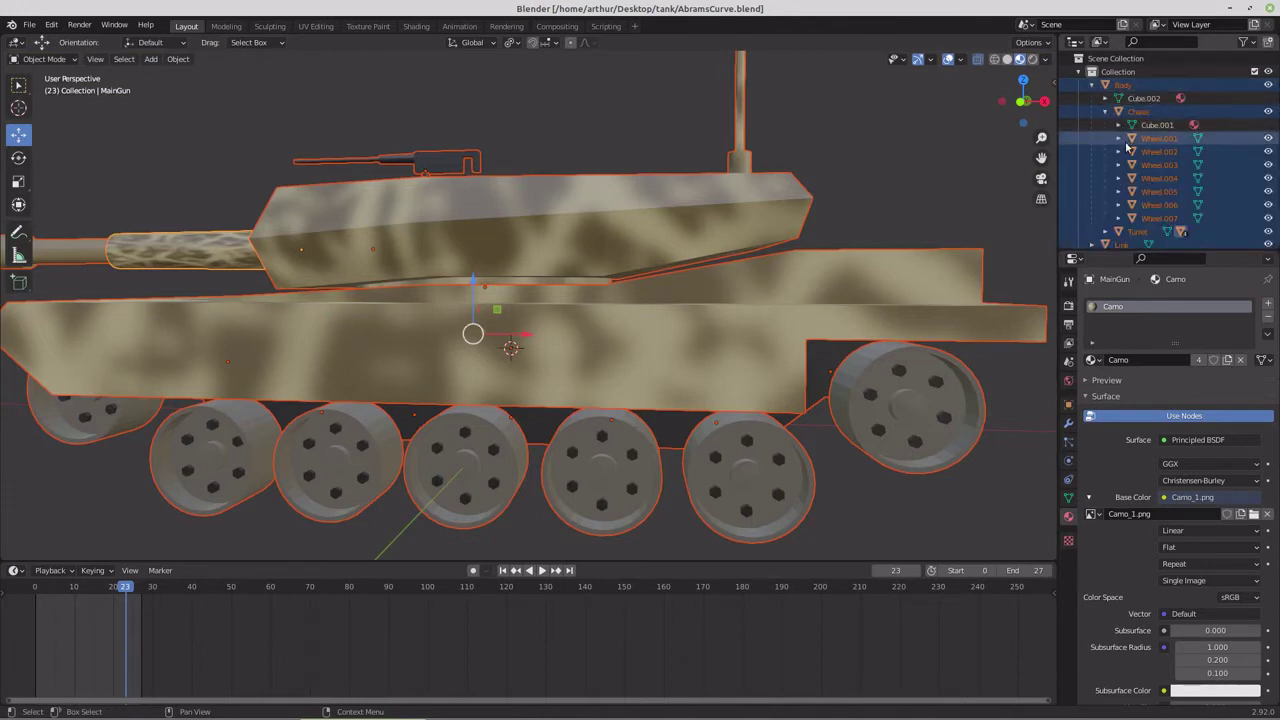
scroll(1127, 150, down, 1)
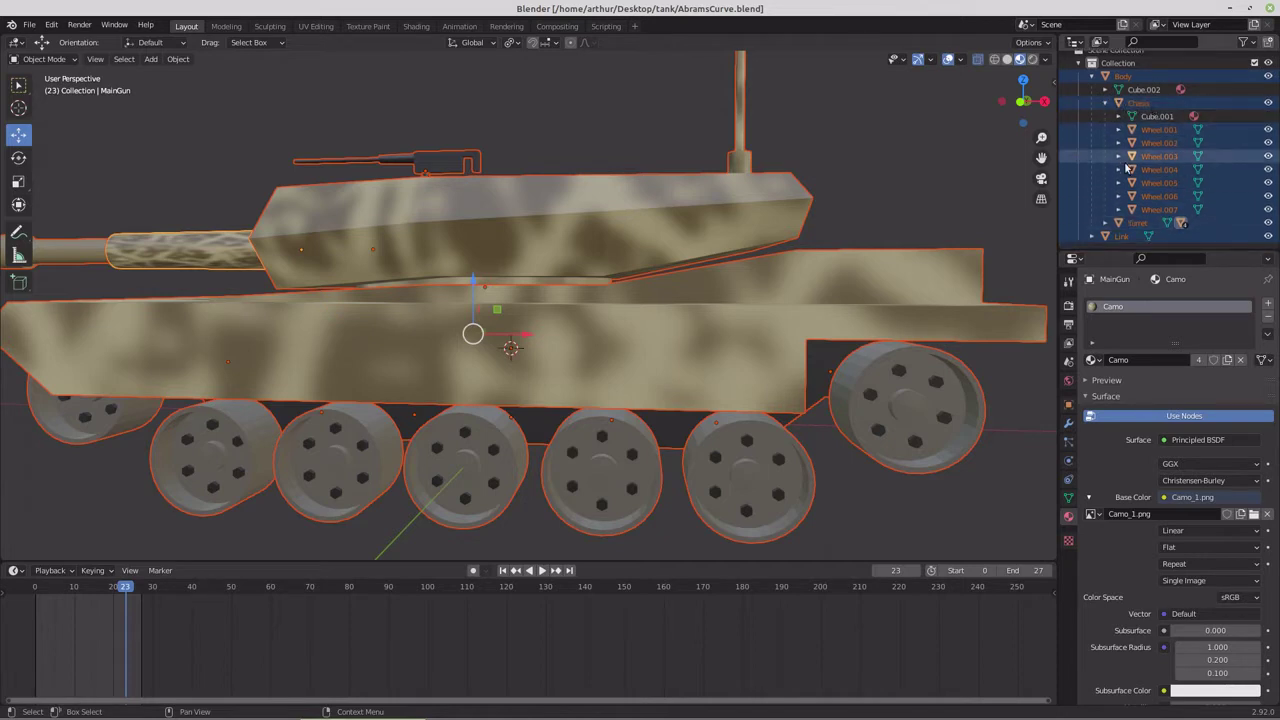
click(1106, 224)
scroll(1106, 228, down, 2)
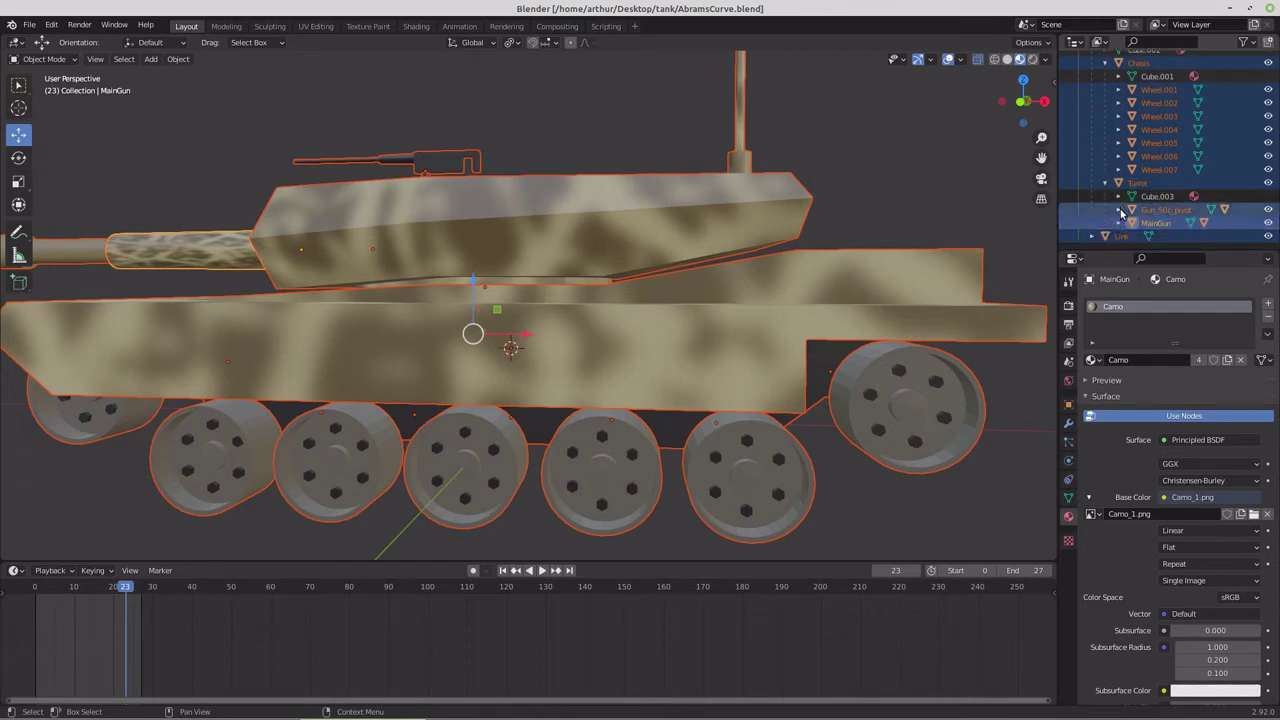
click(1119, 210)
scroll(1122, 232, down, 1)
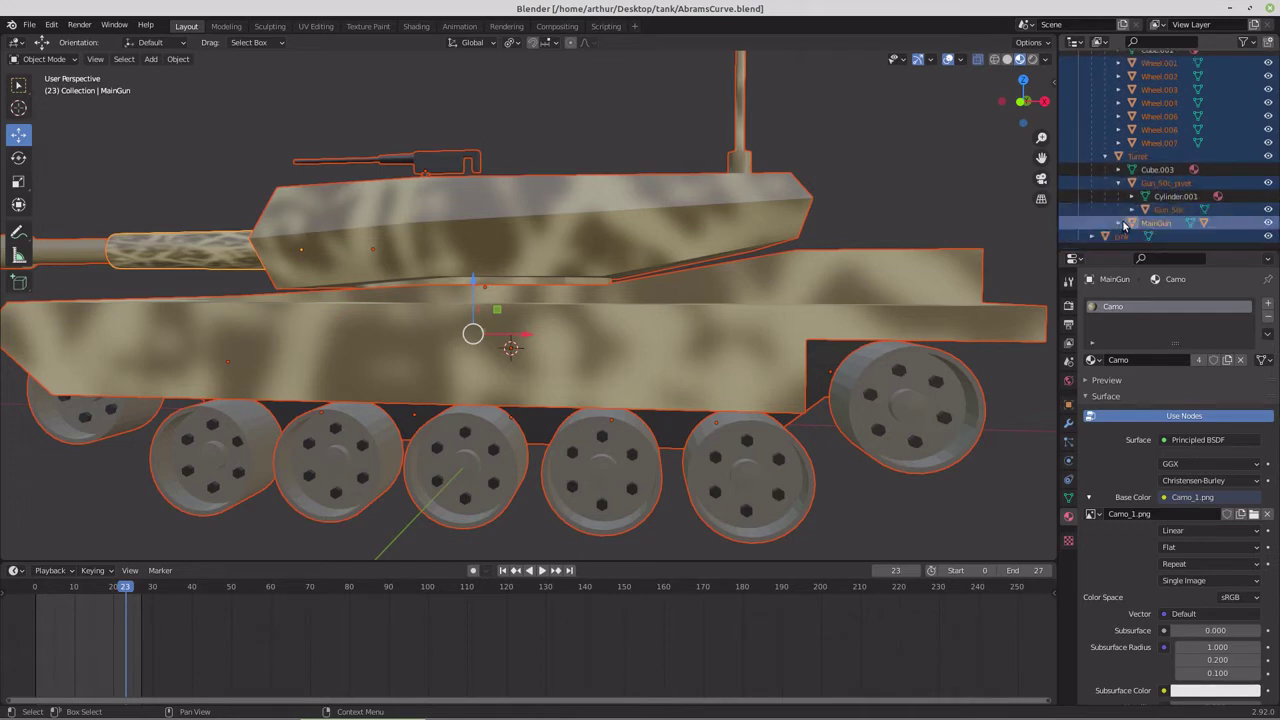
scroll(1145, 150, up, 3)
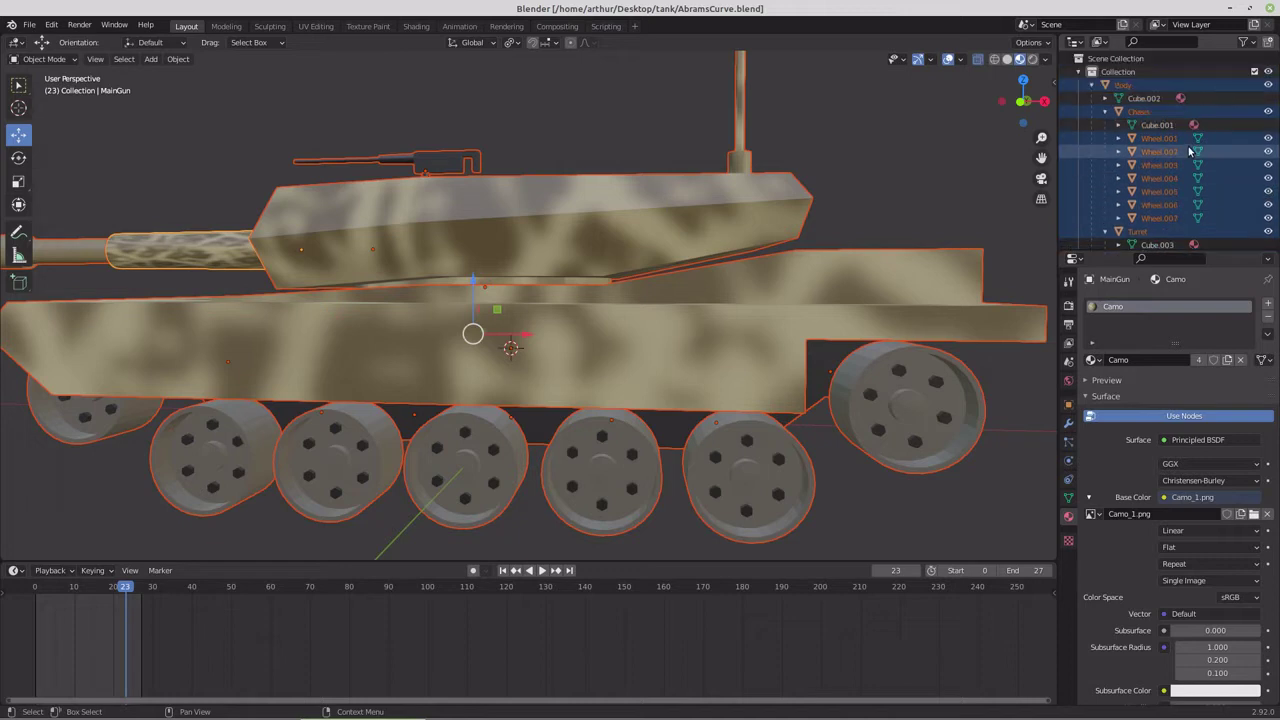
Step: Hide the lower hull, Chassis, and the Wheel.001, Wheel.004 and Wheel.005 wheel sets
click(1268, 86)
click(1268, 111)
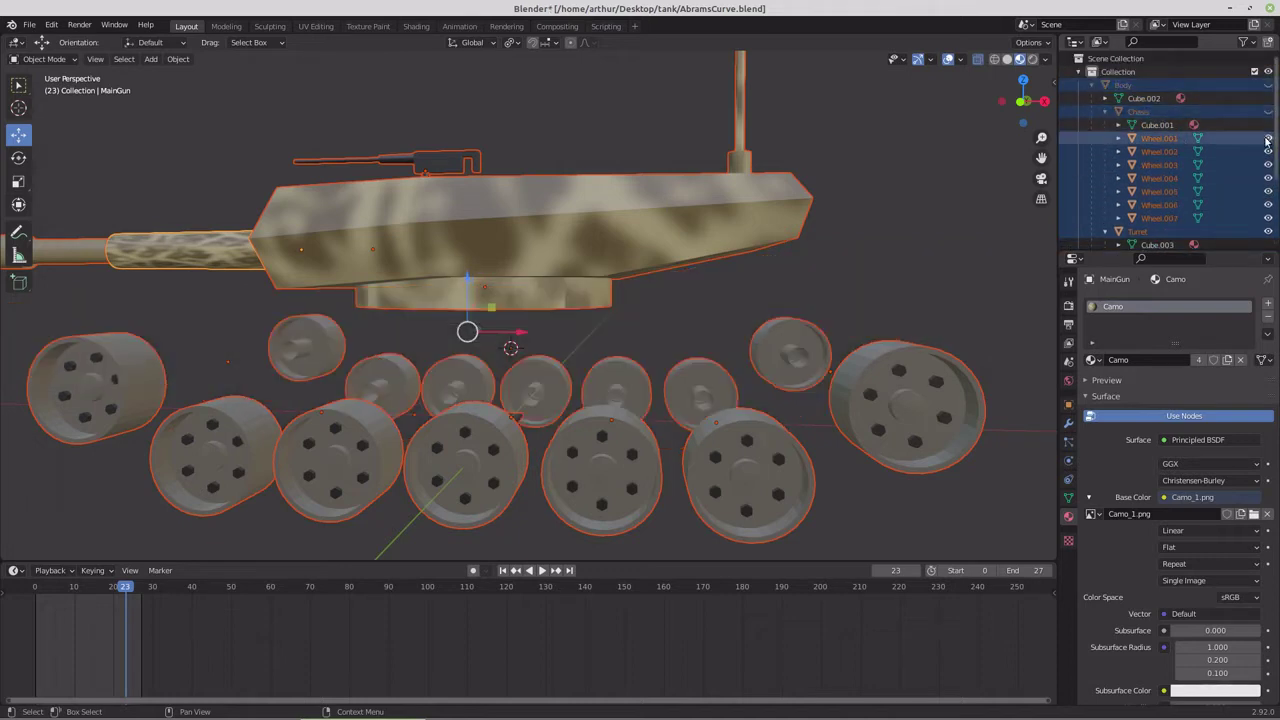
click(1267, 139)
click(1267, 139)
click(1267, 140)
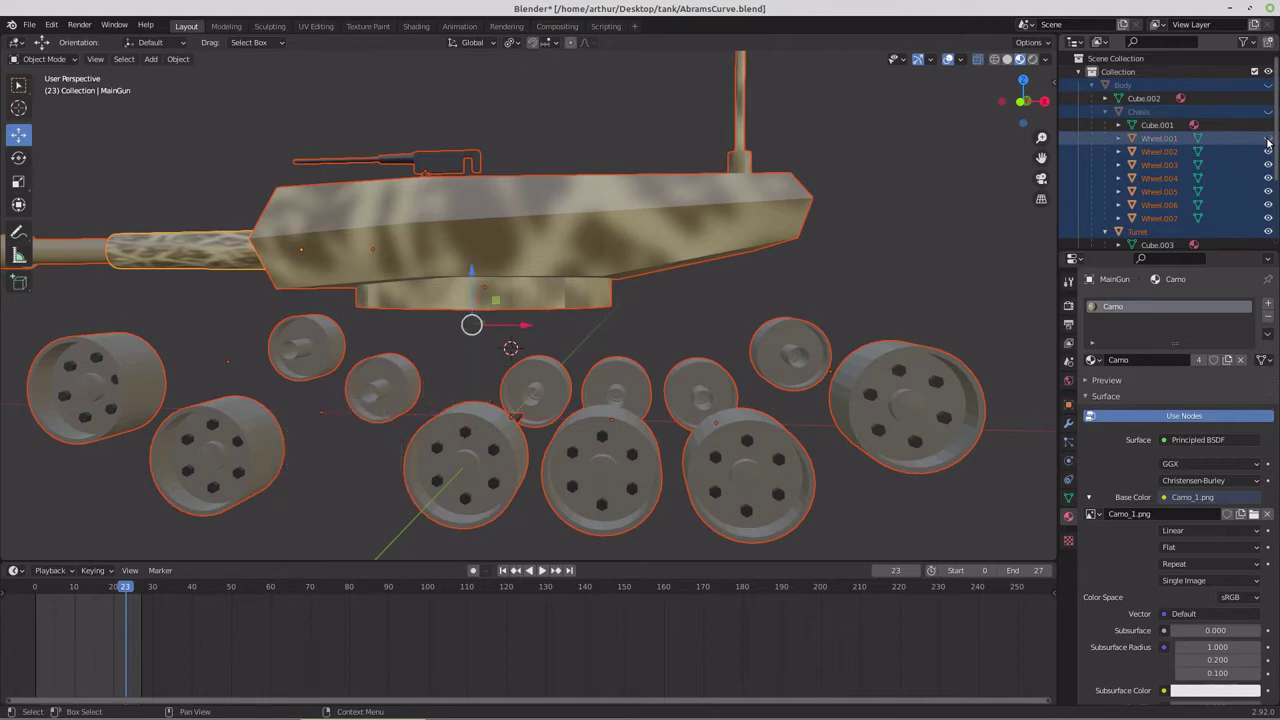
click(1268, 165)
click(1268, 165)
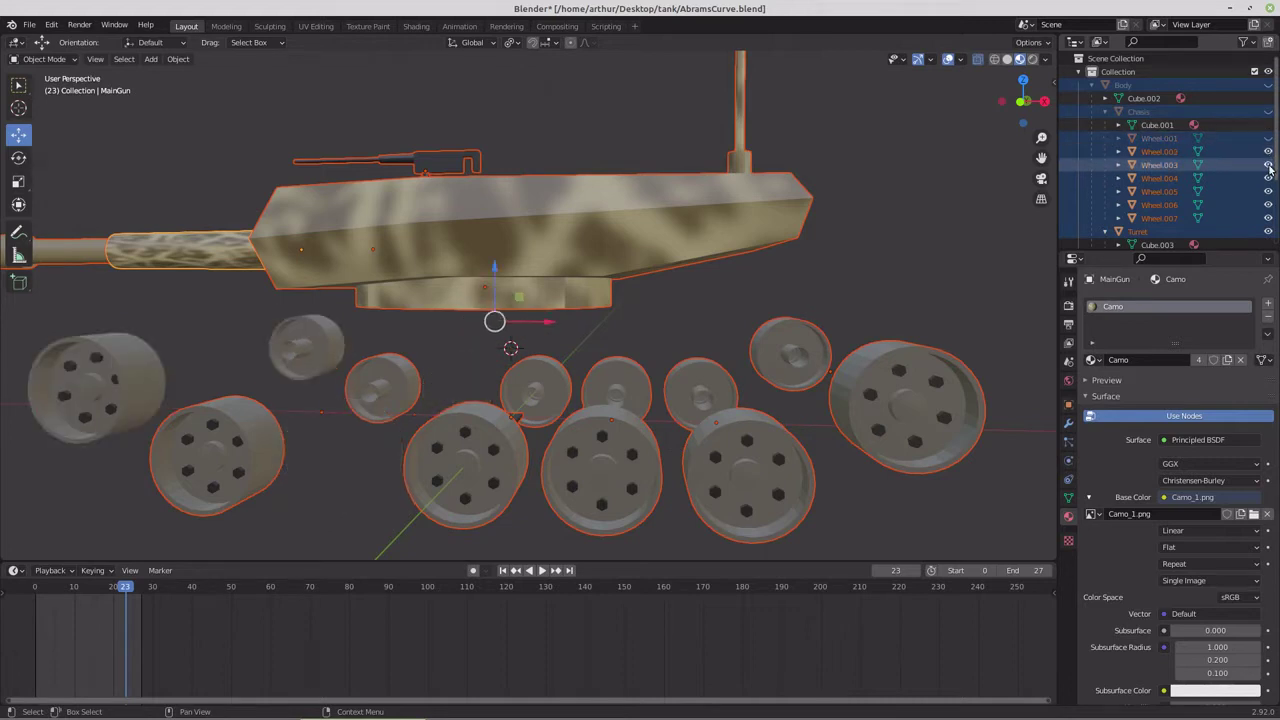
click(1268, 178)
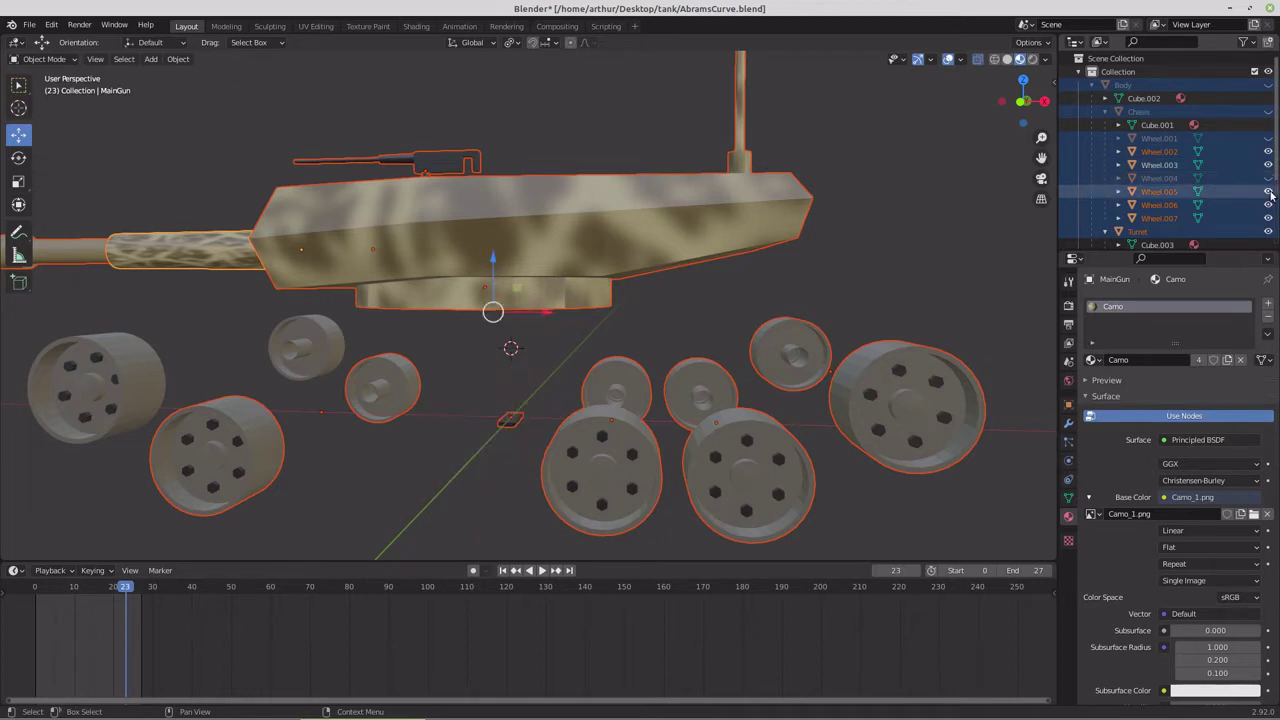
click(1268, 191)
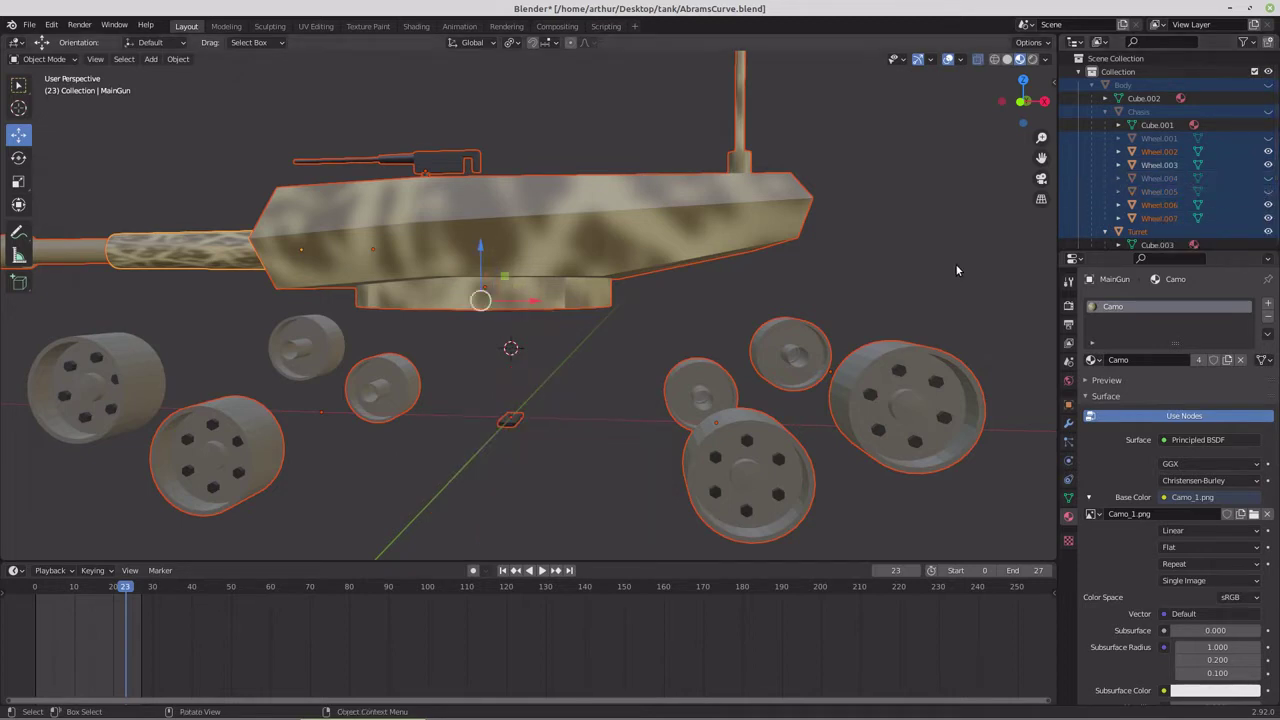
scroll(592, 405, down, 3)
middle_drag(592, 405, 562, 414)
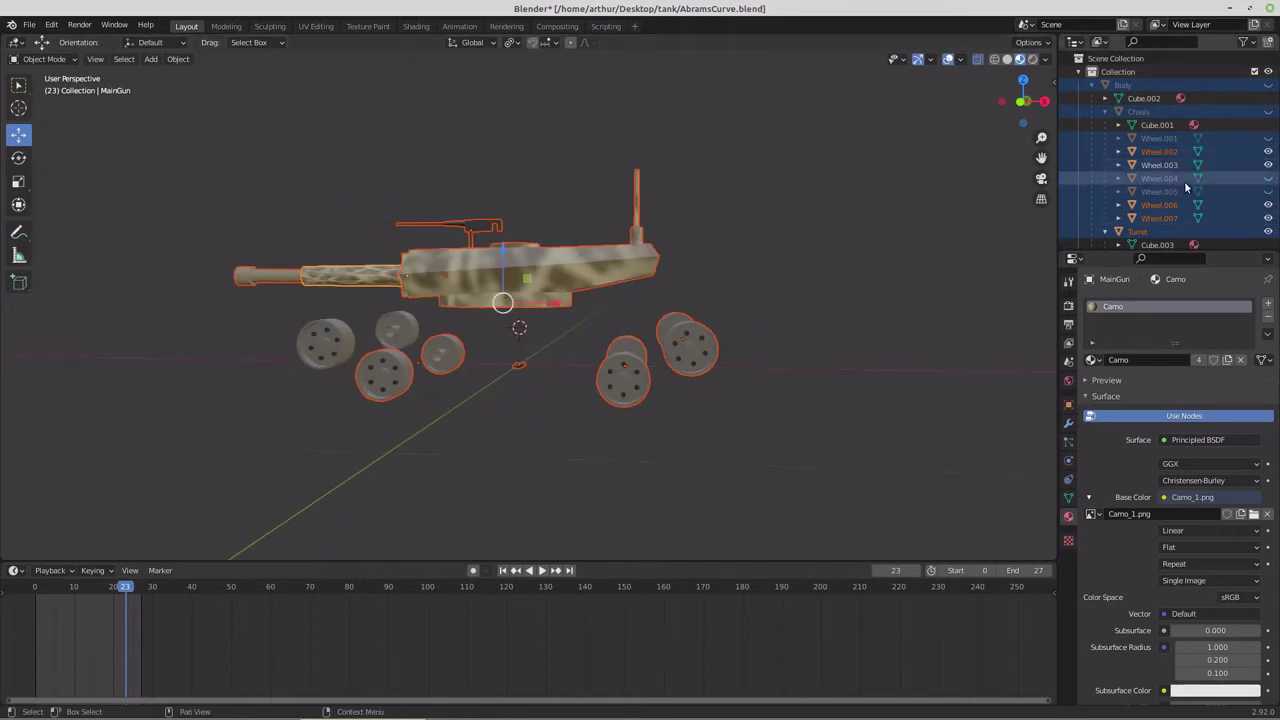
scroll(1186, 187, down, 1)
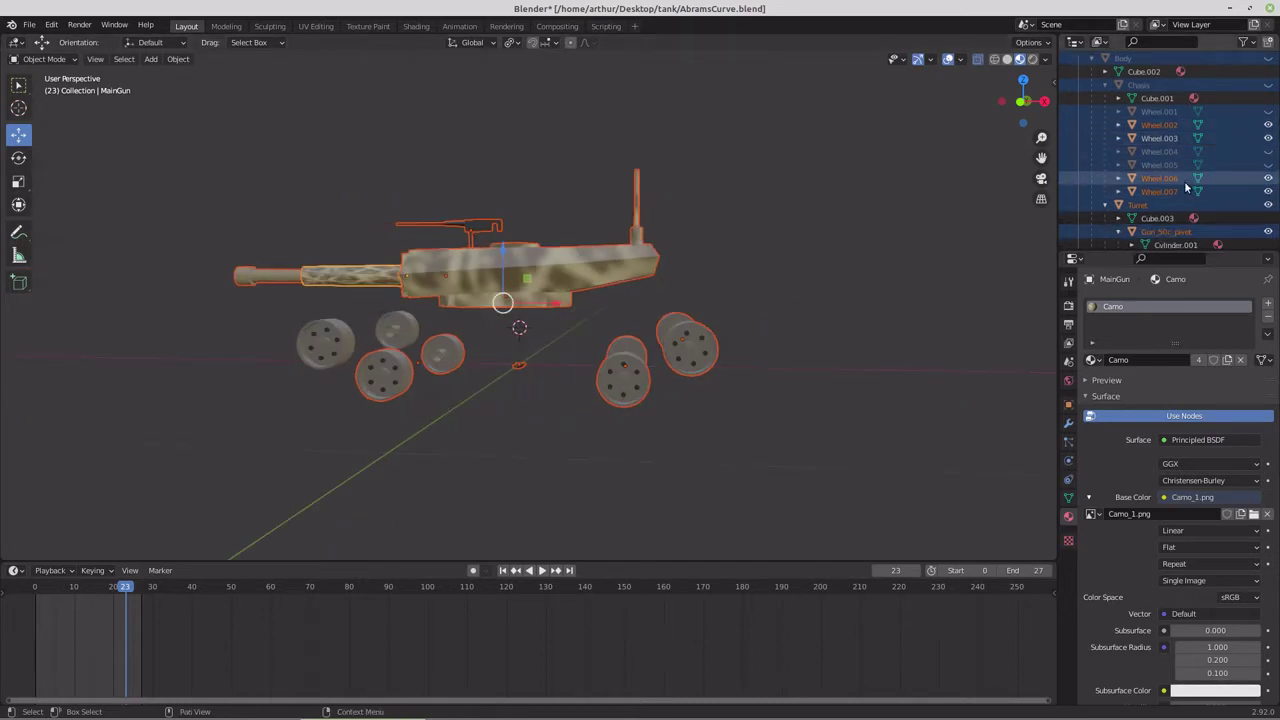
Step: Hide the turret, Gun_50c_pivot, Gun_50c, MainGun and MainGun_recoil parts
click(1268, 204)
click(1266, 231)
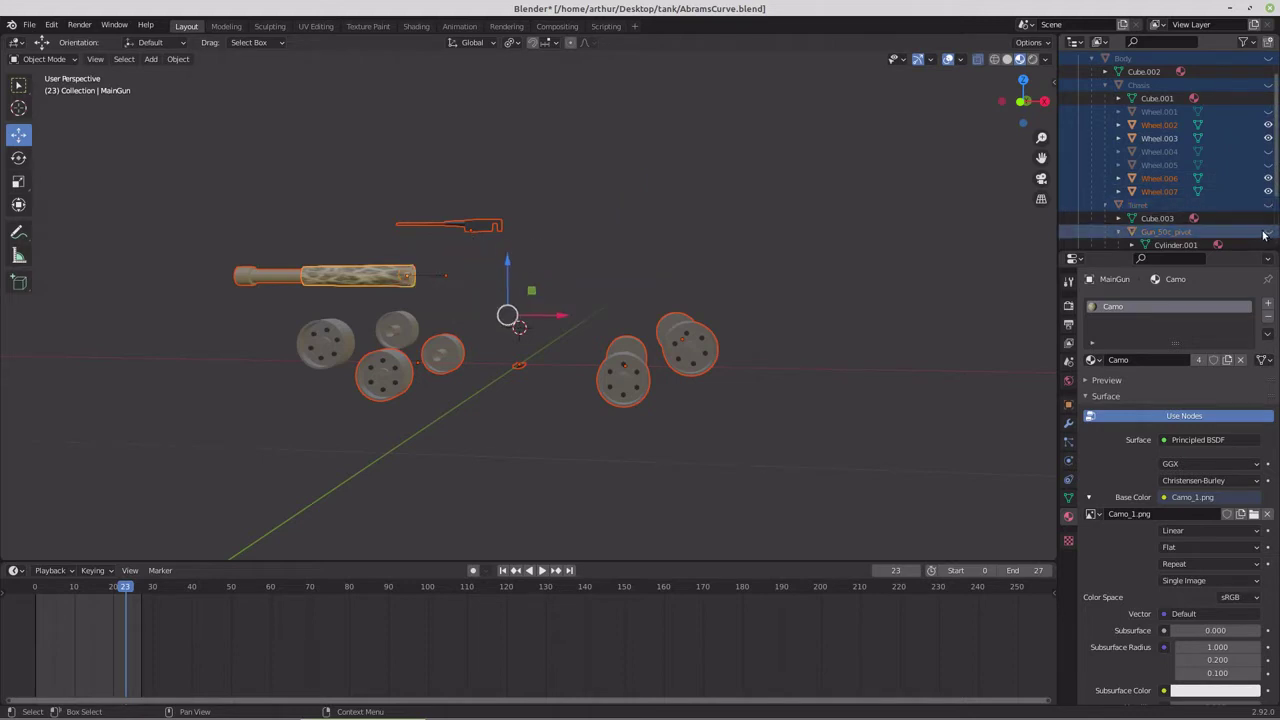
scroll(1262, 231, down, 1)
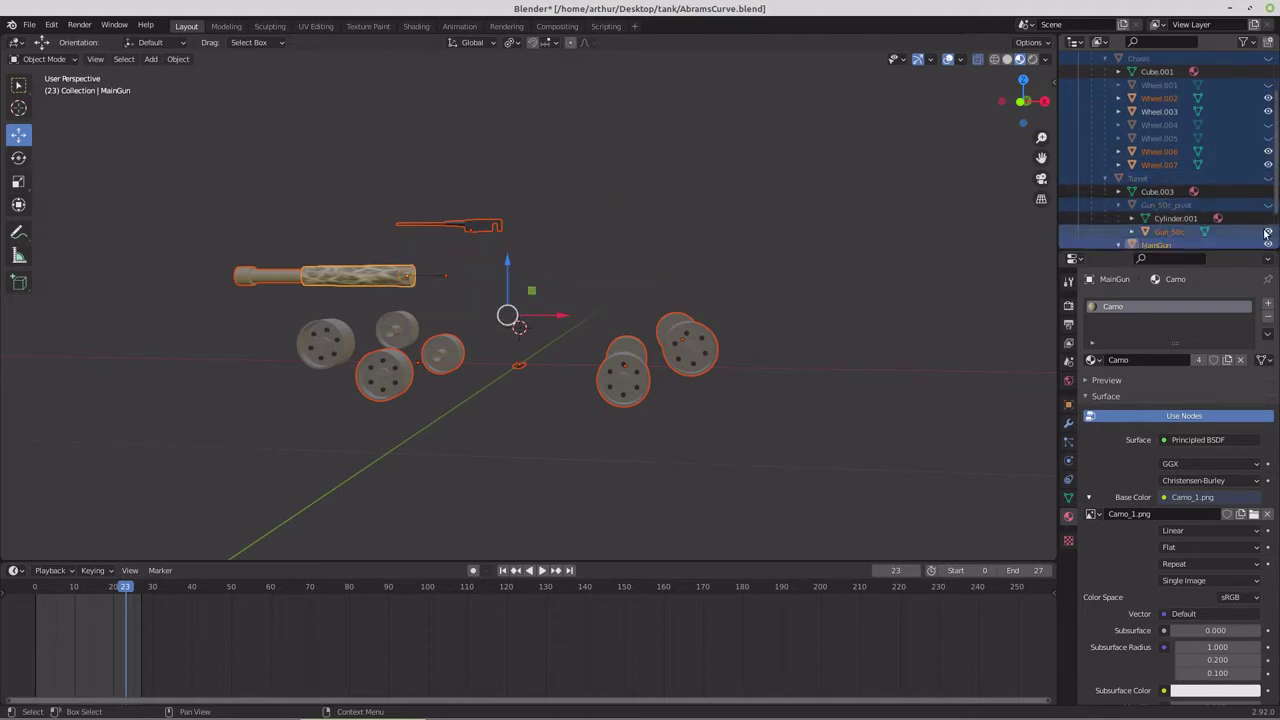
click(1267, 234)
click(1268, 243)
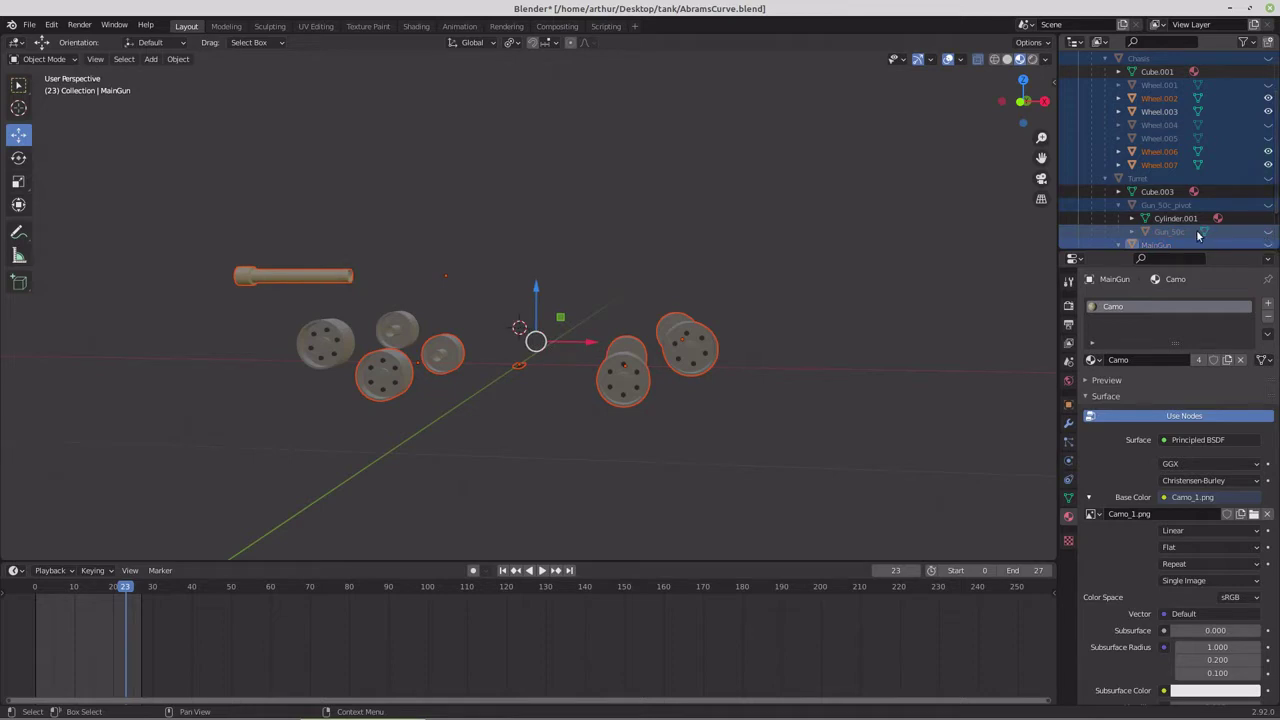
click(1118, 244)
scroll(1193, 212, down, 2)
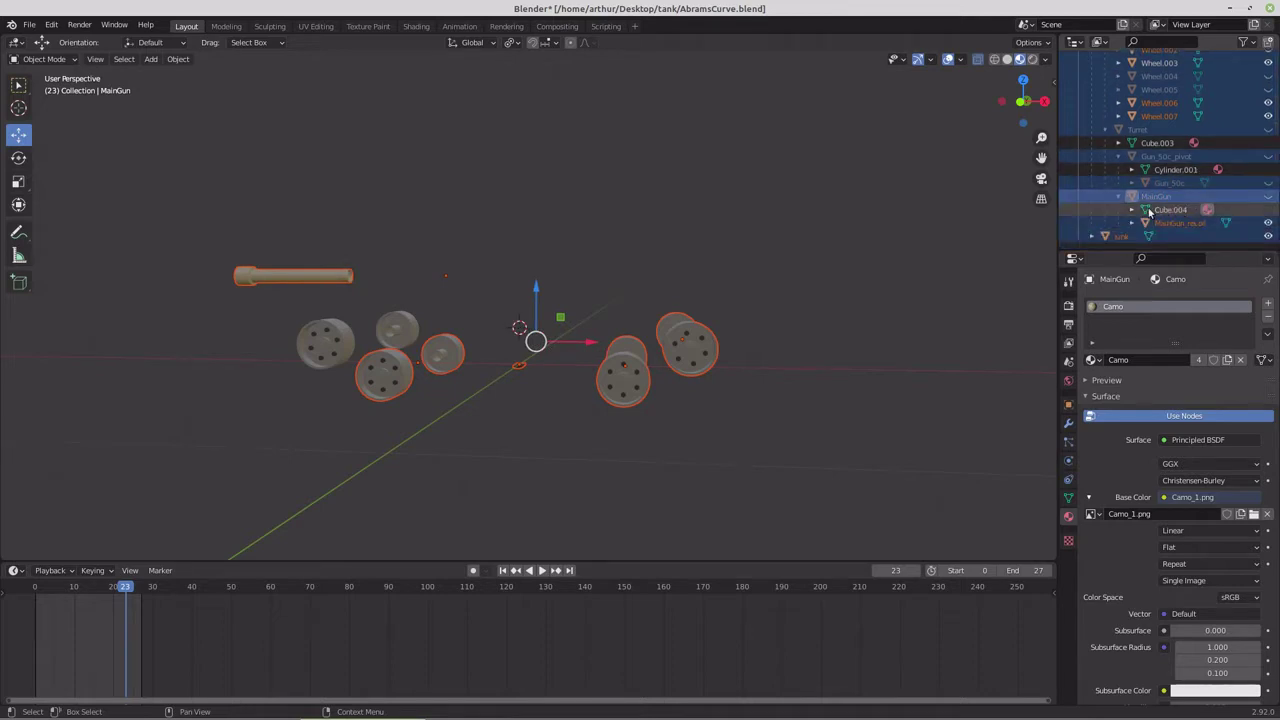
click(1266, 223)
click(1266, 223)
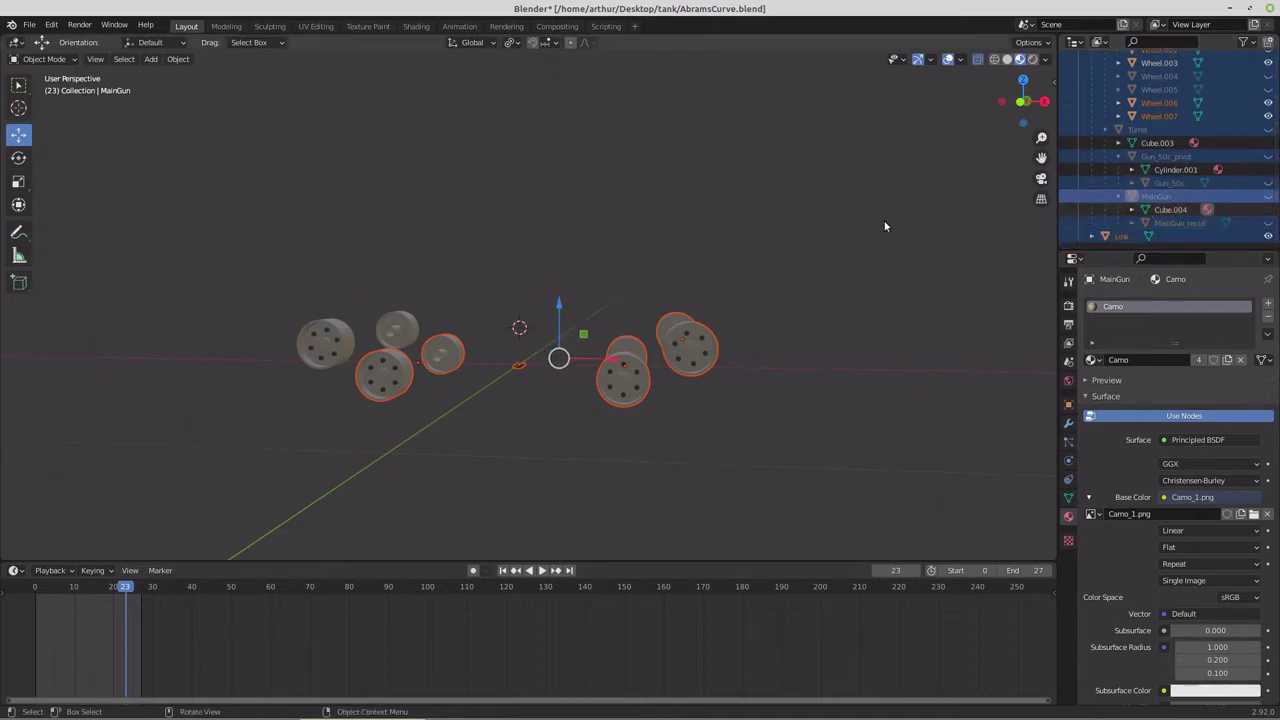
Step: Select the remaining road wheels on the left and right sides
click(553, 419)
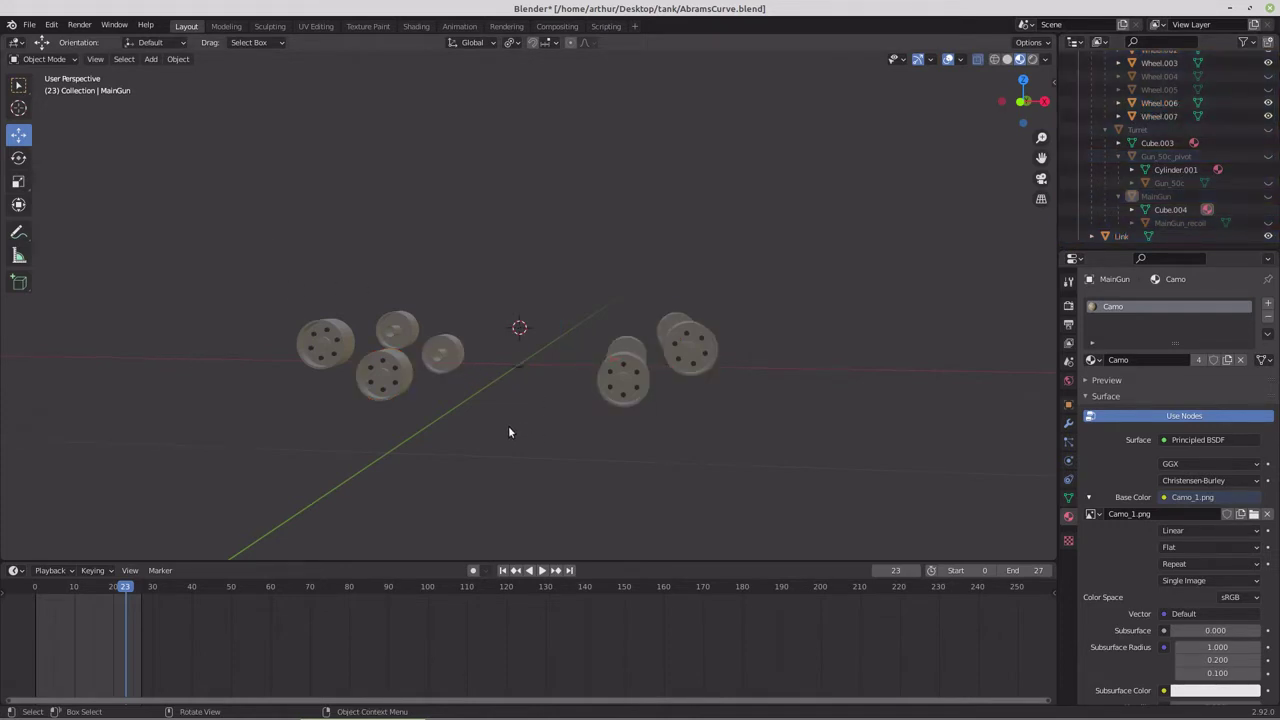
click(342, 352)
shift+click(617, 379)
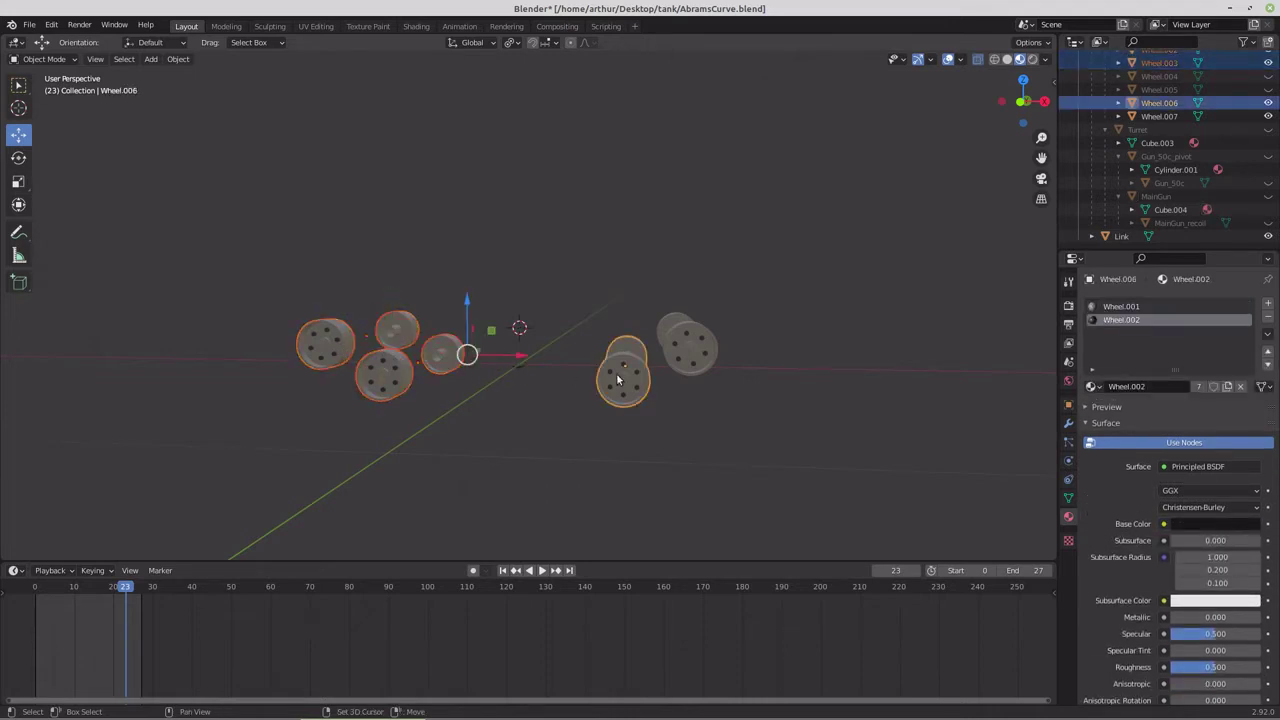
shift+click(692, 350)
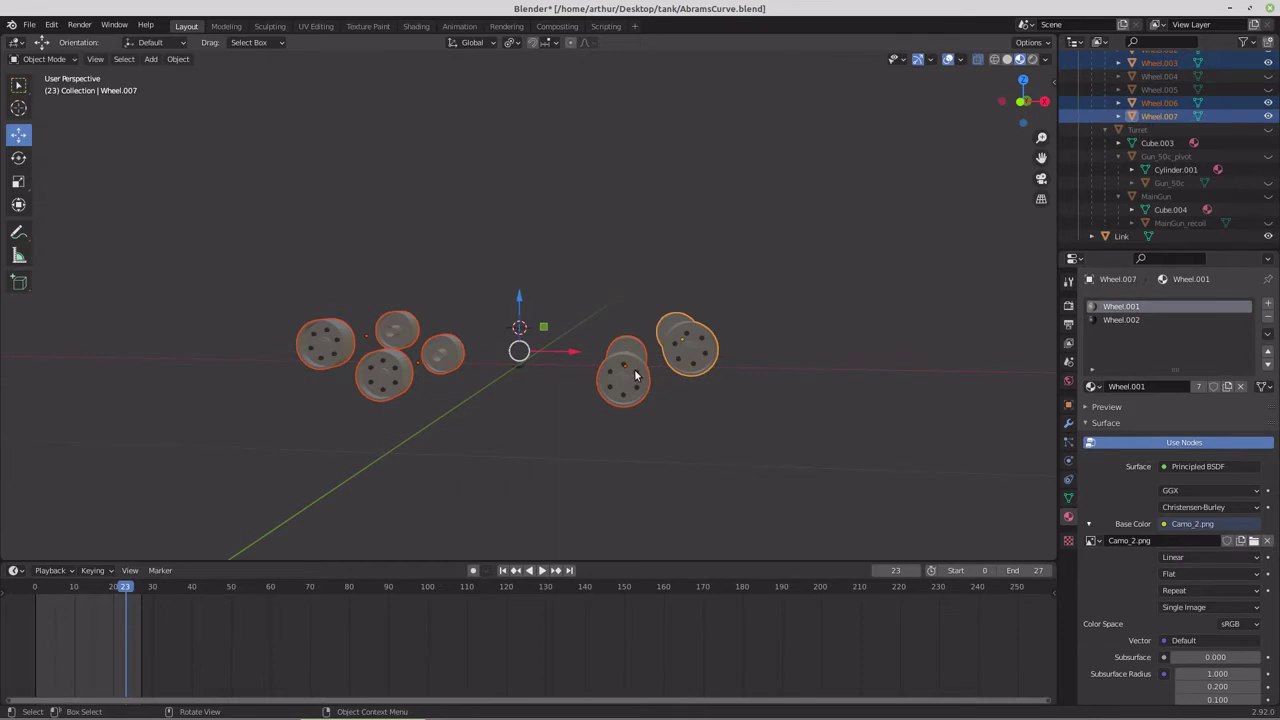
Step: In Edit Mode top view, vertex-select the outer rim vertices of the near-side wheels
key(Tab)
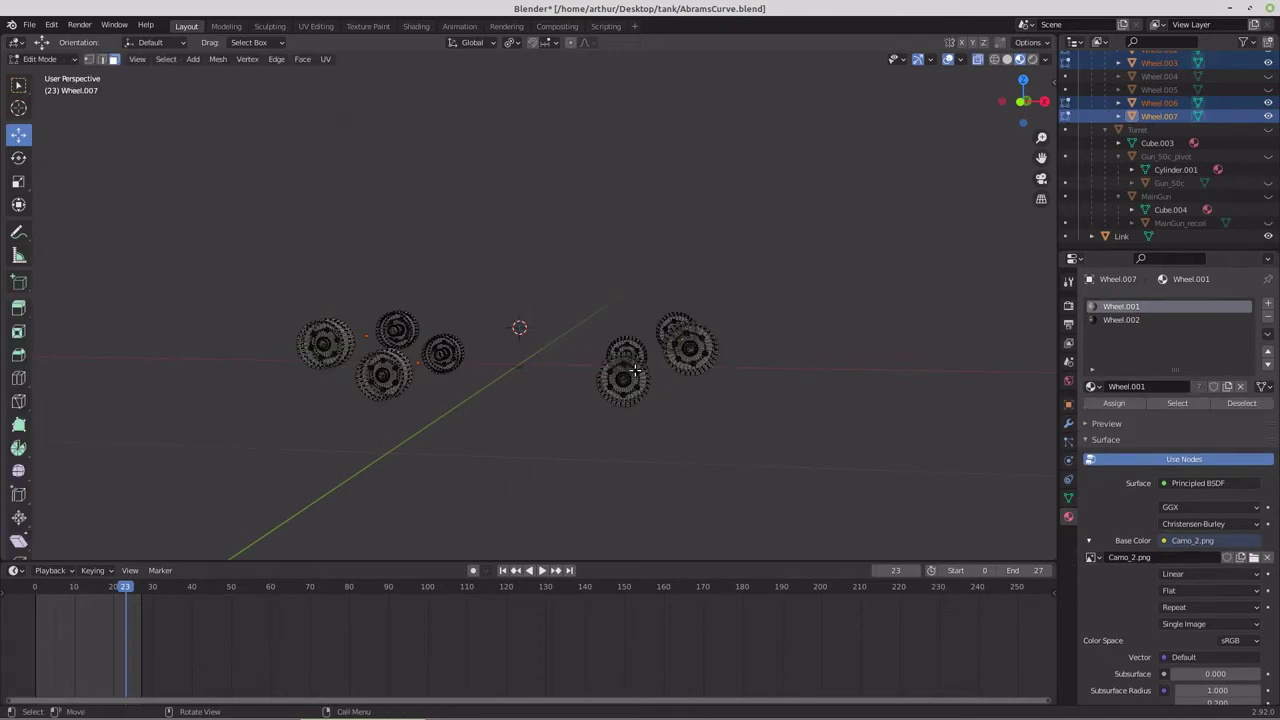
key(KP_7)
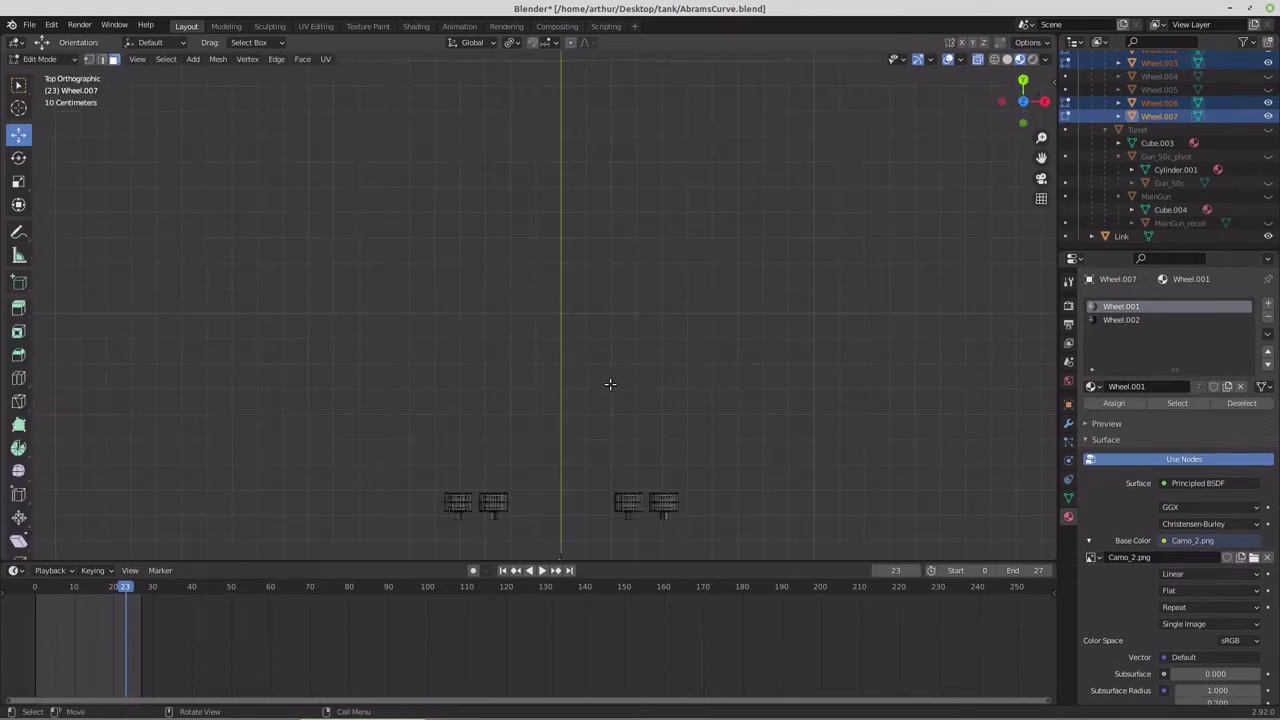
shift+middle_drag(542, 491, 497, 366)
scroll(540, 377, up, 8)
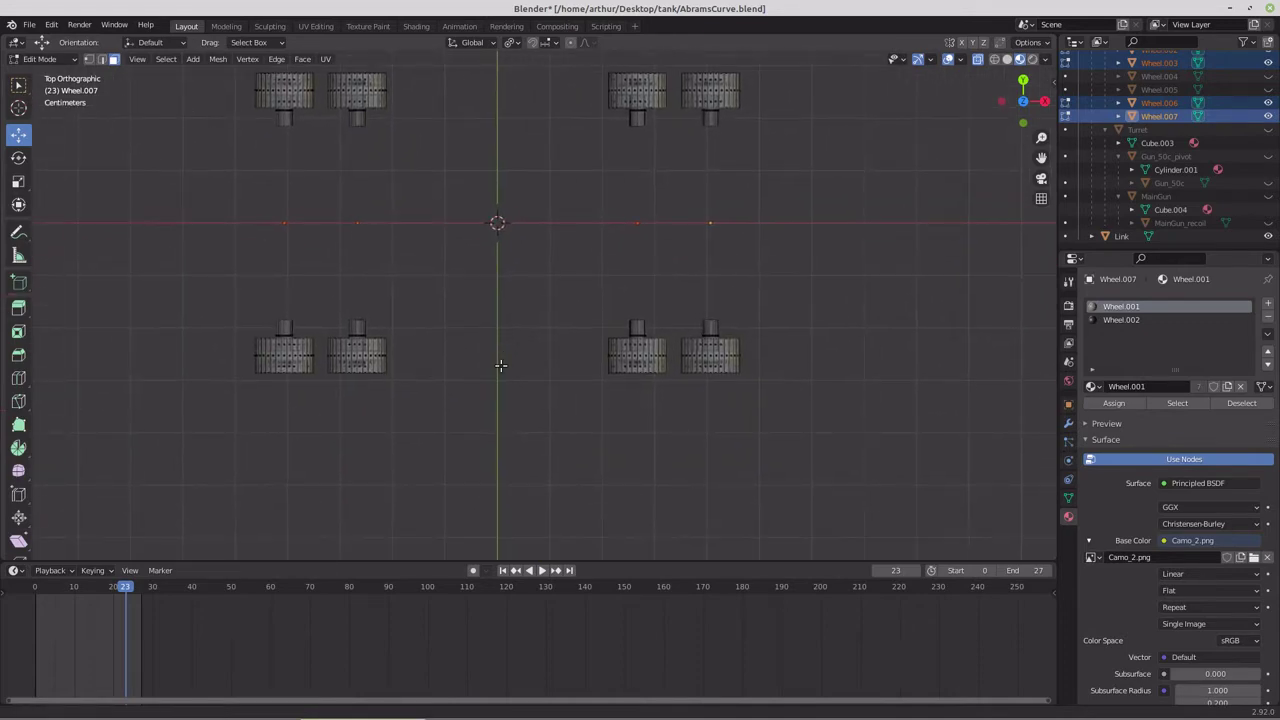
click(88, 58)
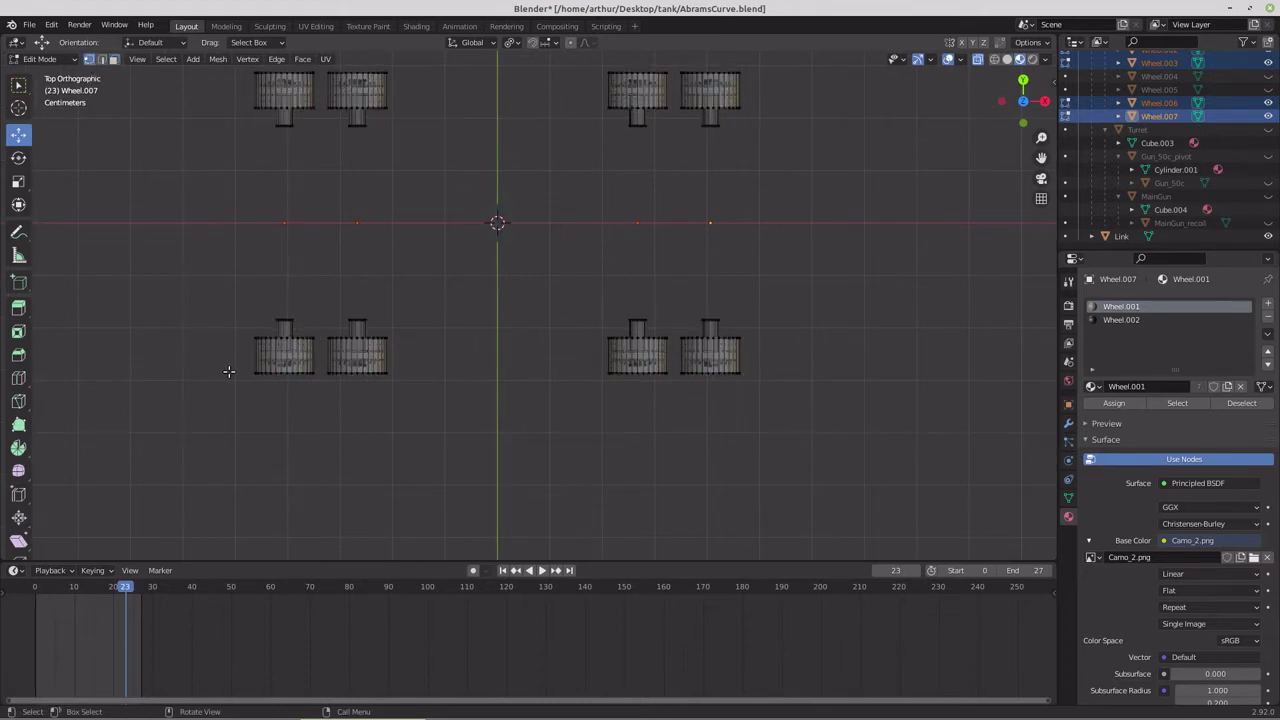
drag(229, 373, 784, 403)
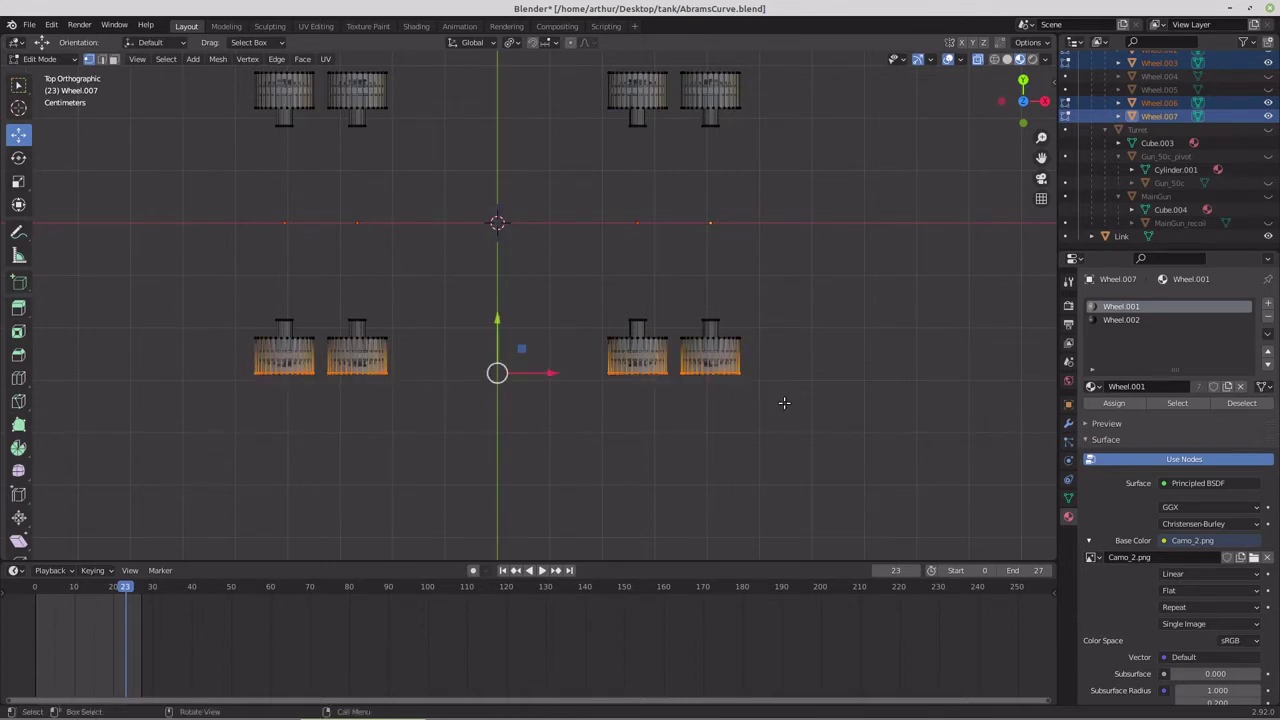
middle_drag(502, 434, 498, 362)
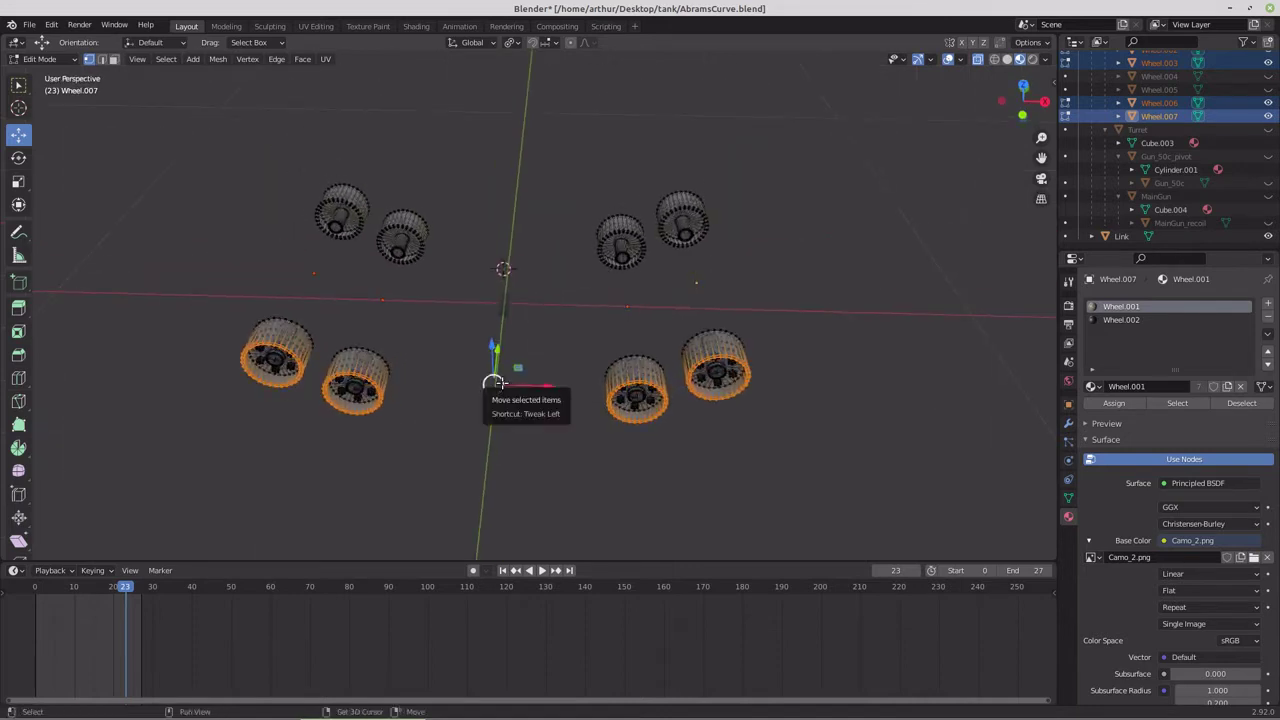
Step: Duplicate the selected rim vertices and raise the copies above the wheels
key(shift+d)
right_click(497, 383)
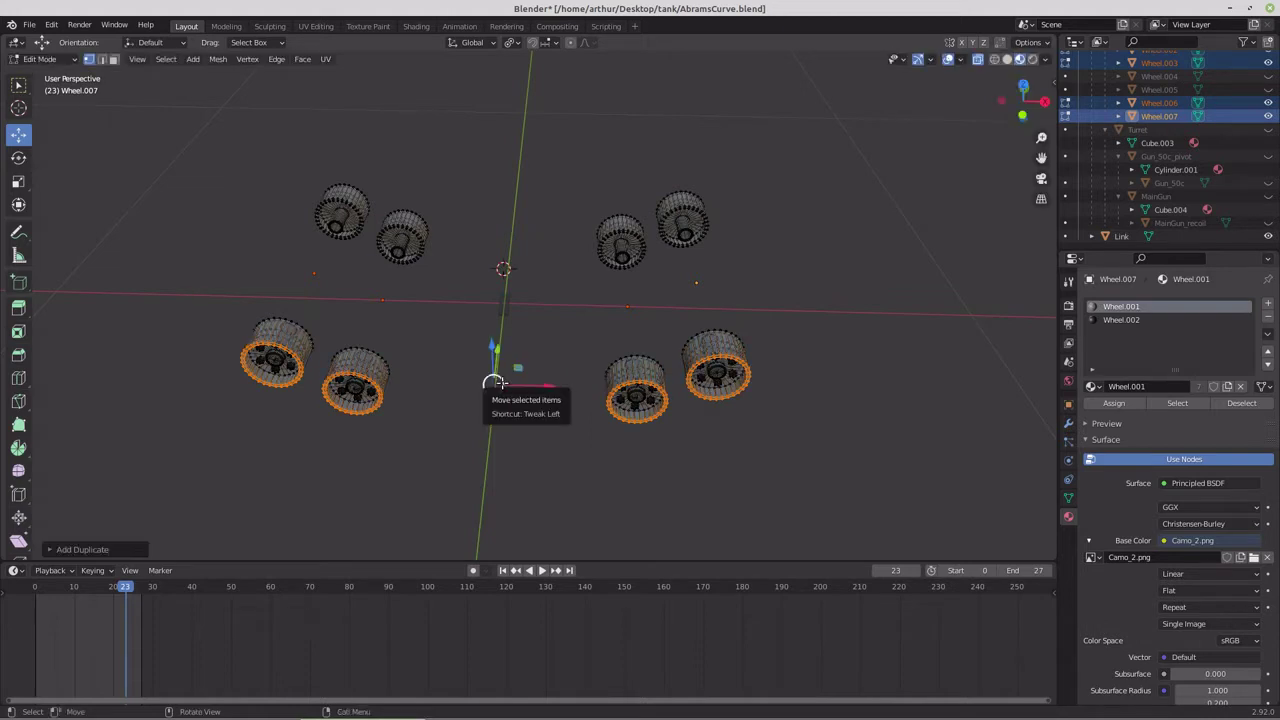
middle_drag(495, 385, 504, 458)
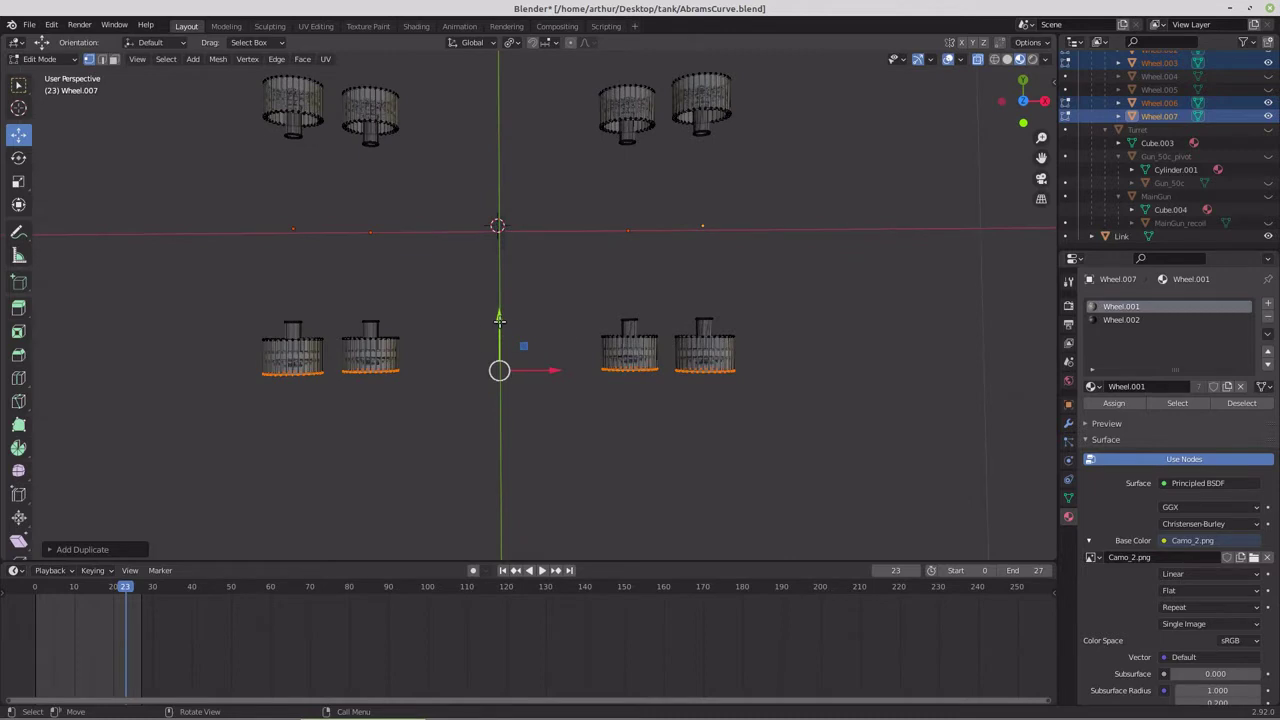
drag(499, 320, 499, 237)
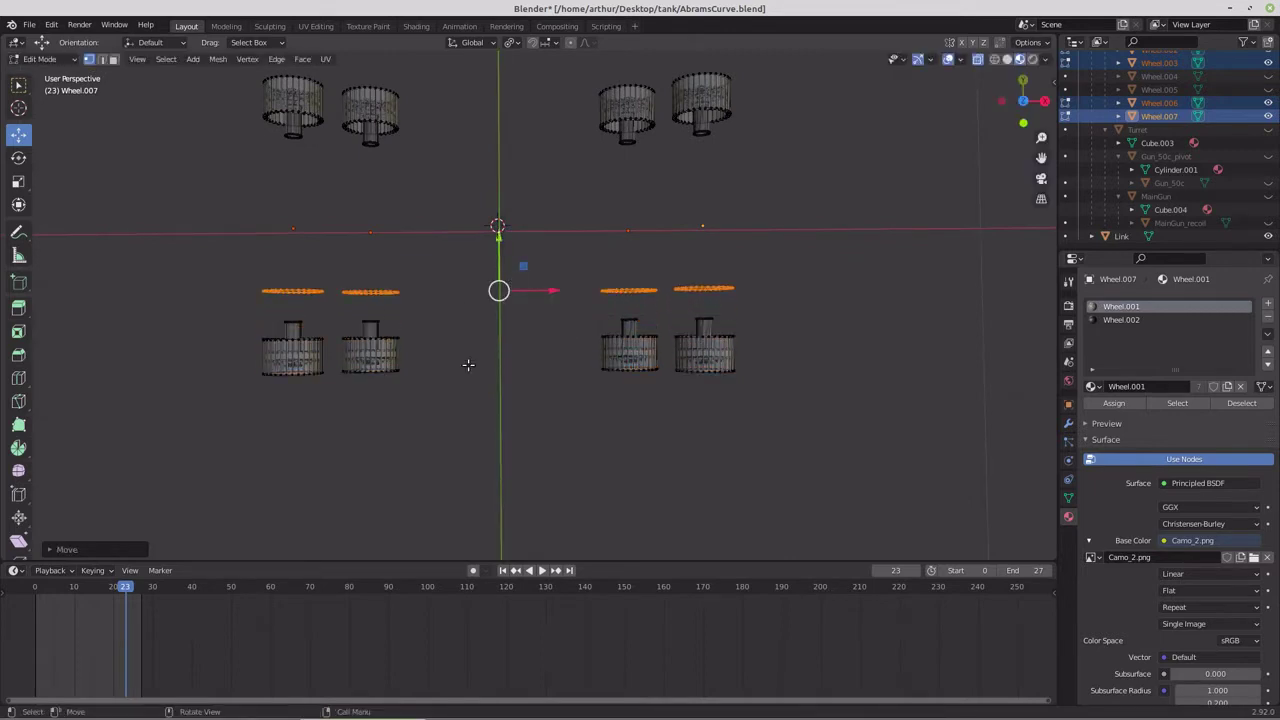
Step: Separate the duplicated rims into their own objects and return to Object Mode
key(p)
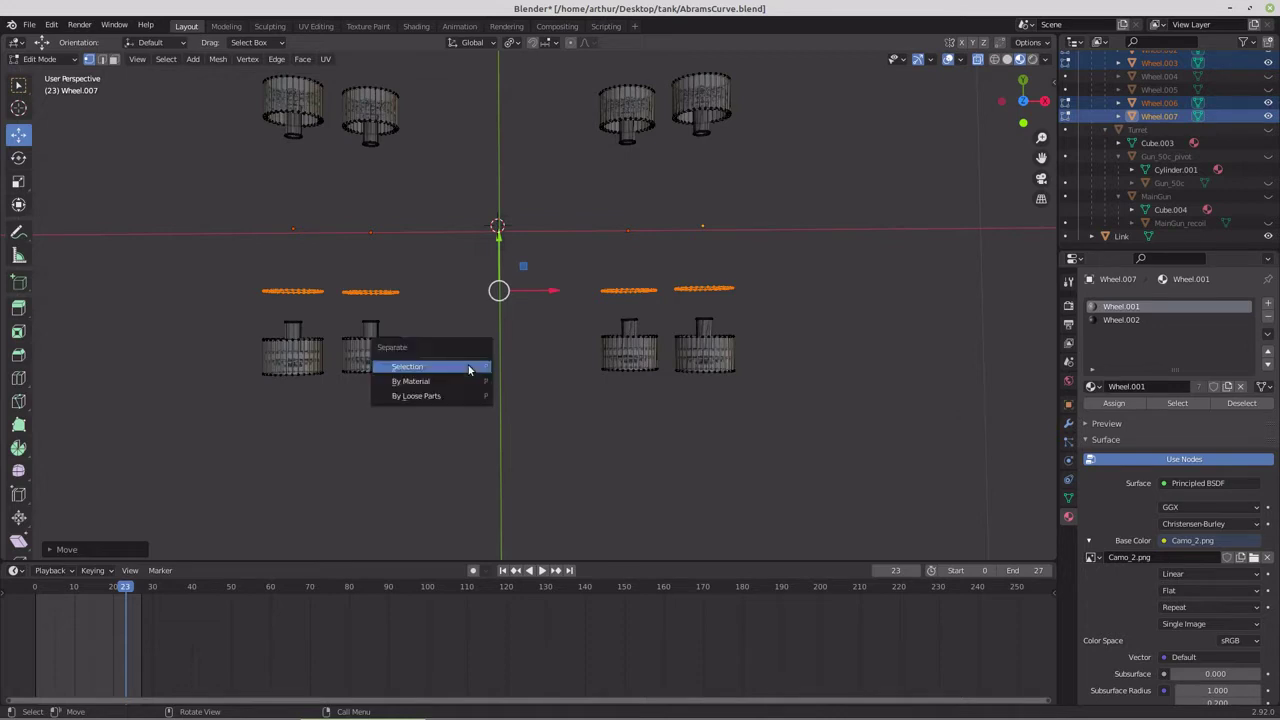
click(469, 368)
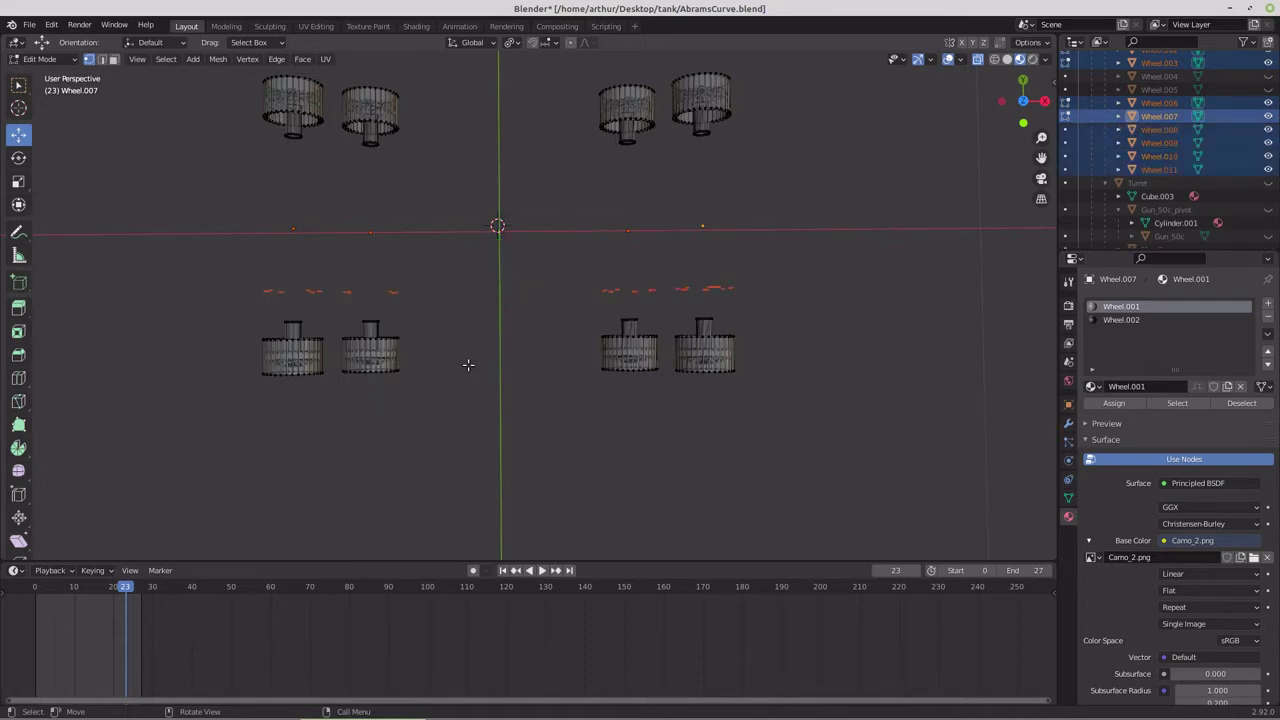
middle_drag(480, 374, 480, 306)
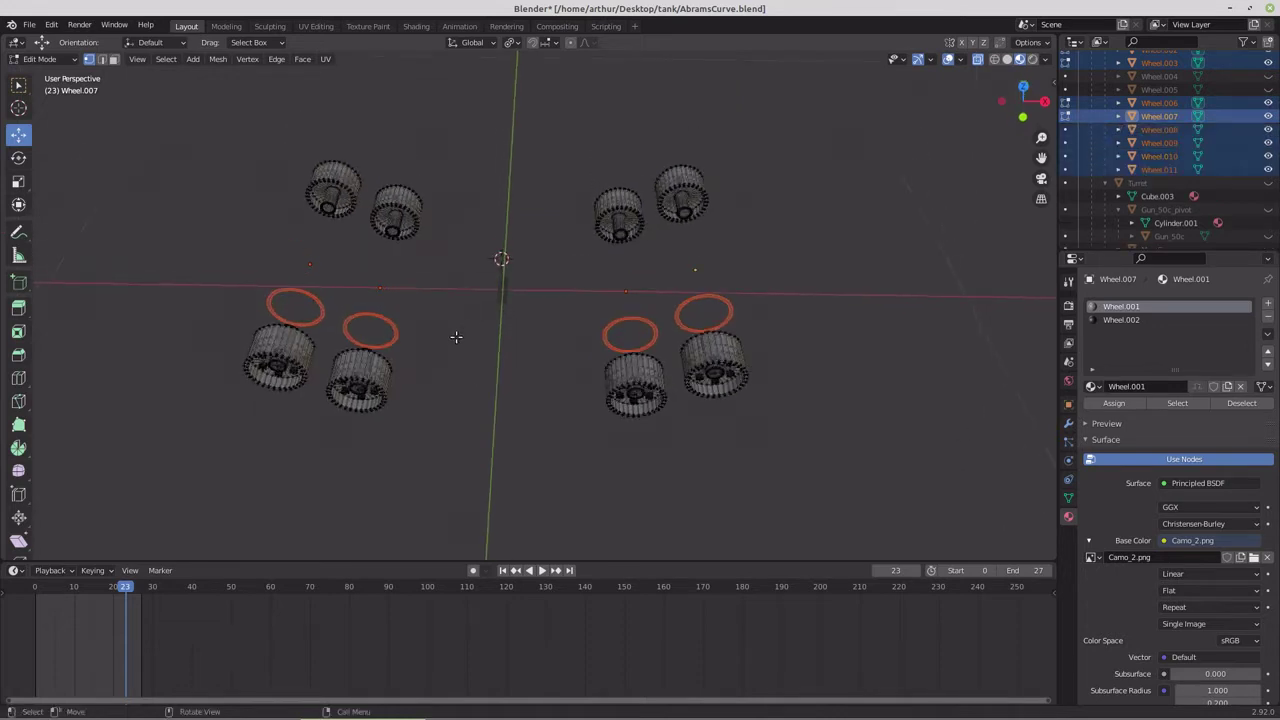
key(Tab)
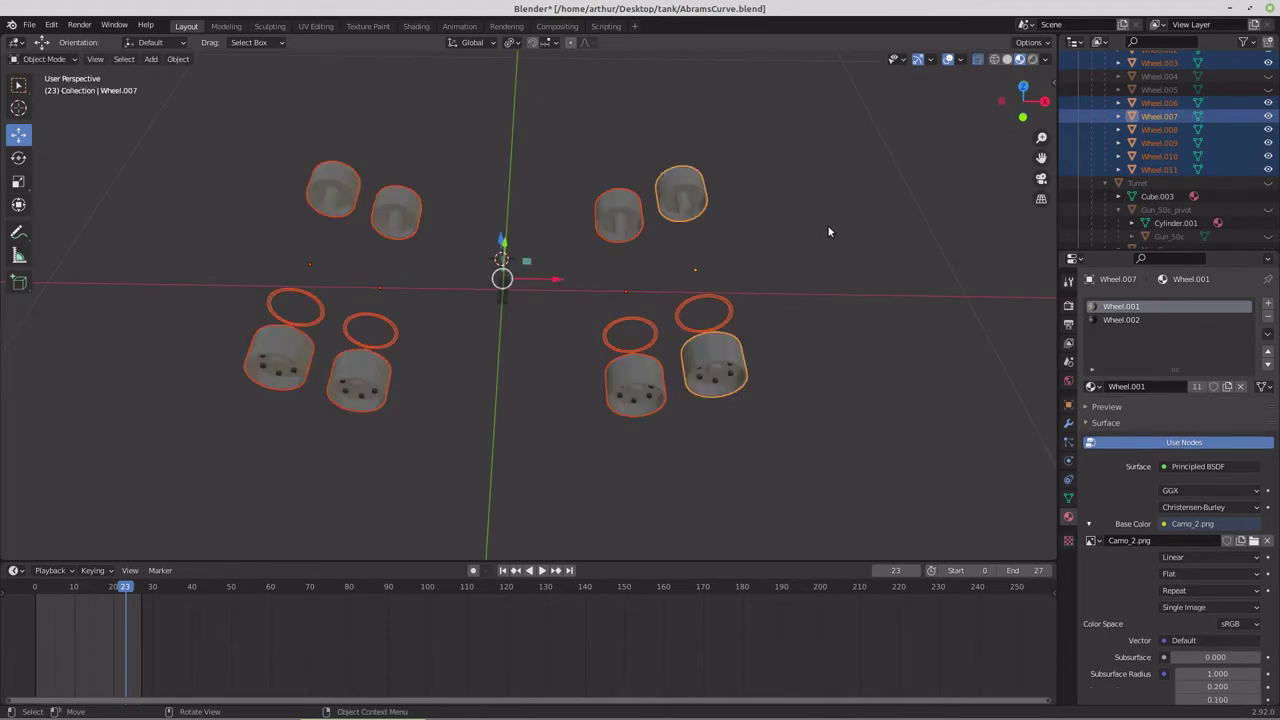
Step: Join the four rings into one object and clear its parent
click(293, 290)
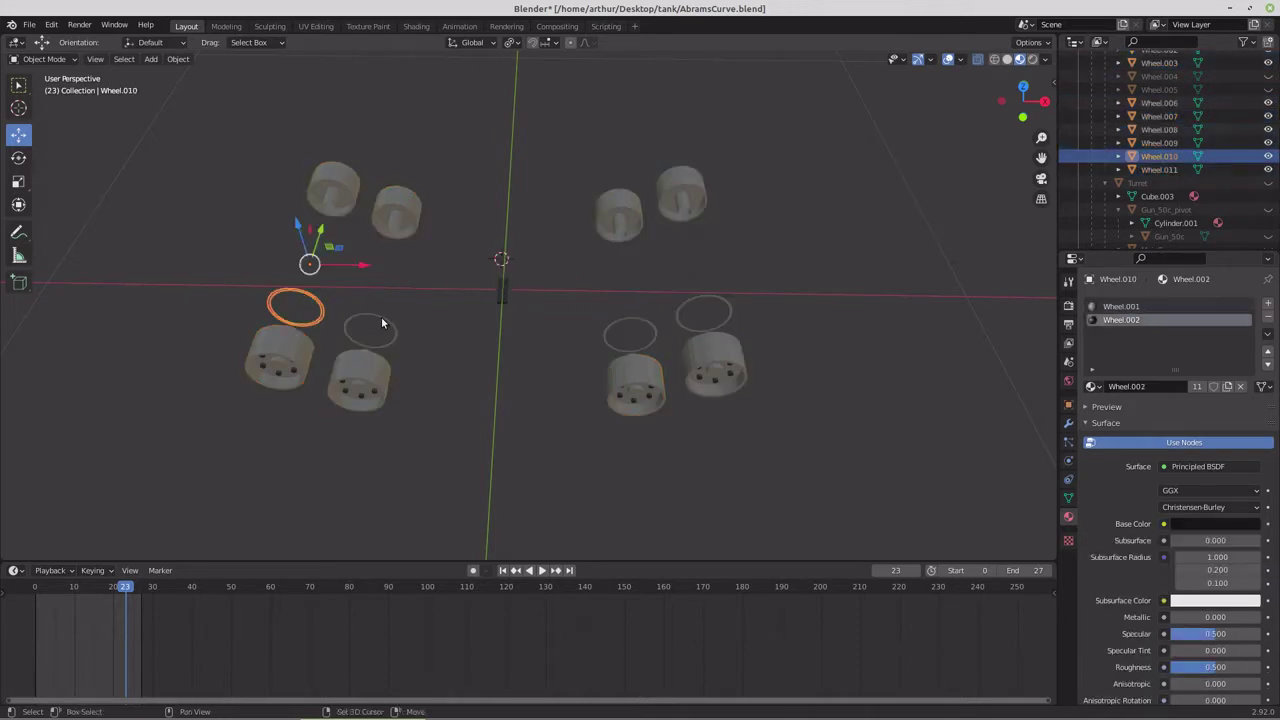
shift+click(381, 323)
shift+click(648, 326)
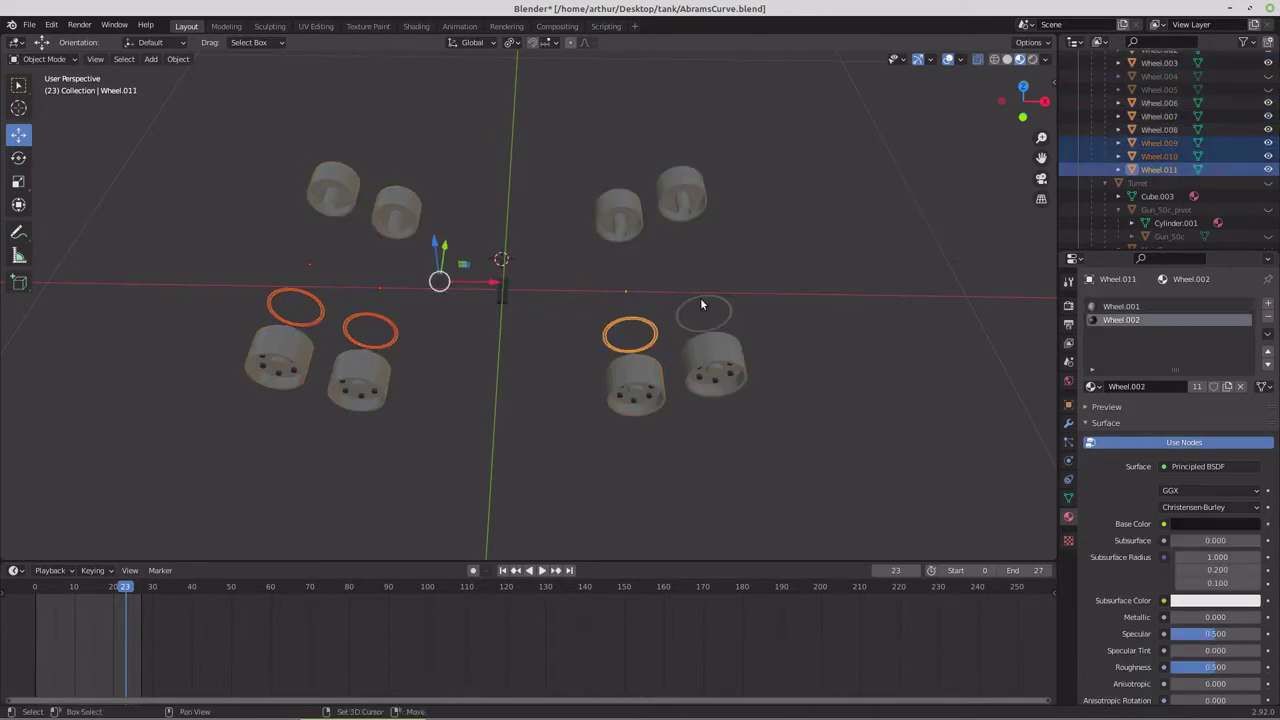
shift+click(700, 298)
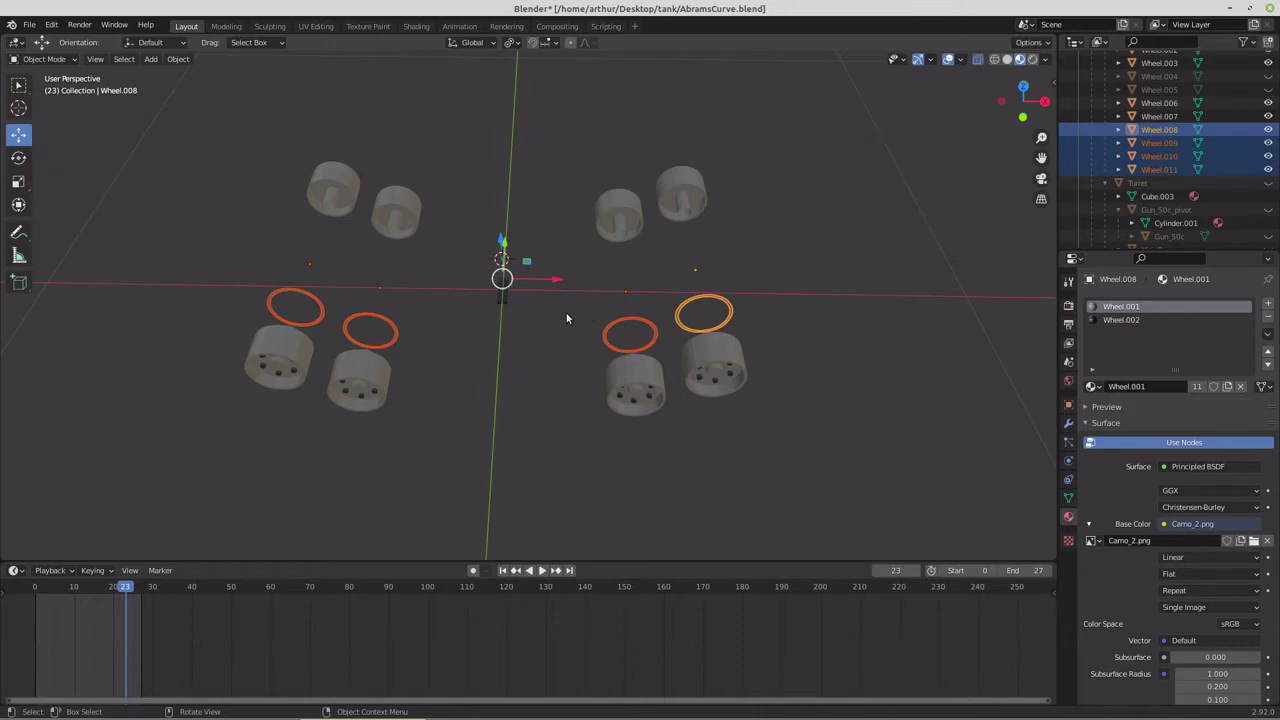
key(ctrl+j)
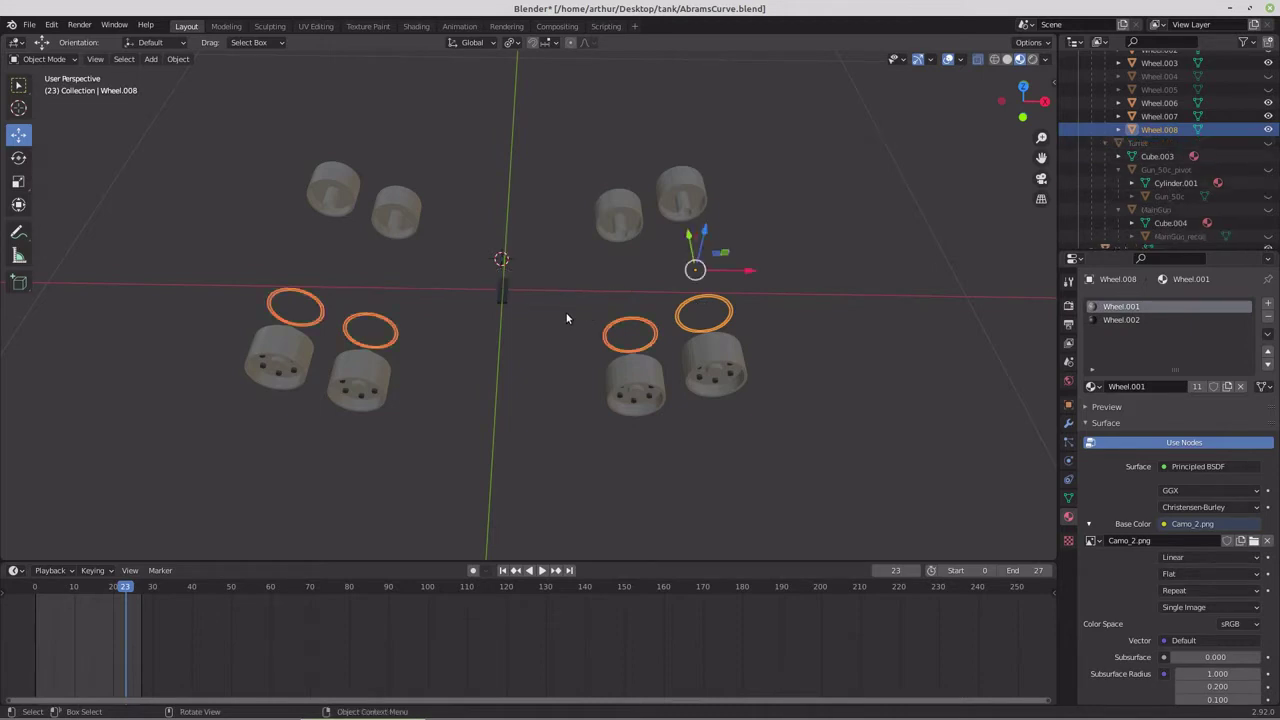
click(177, 60)
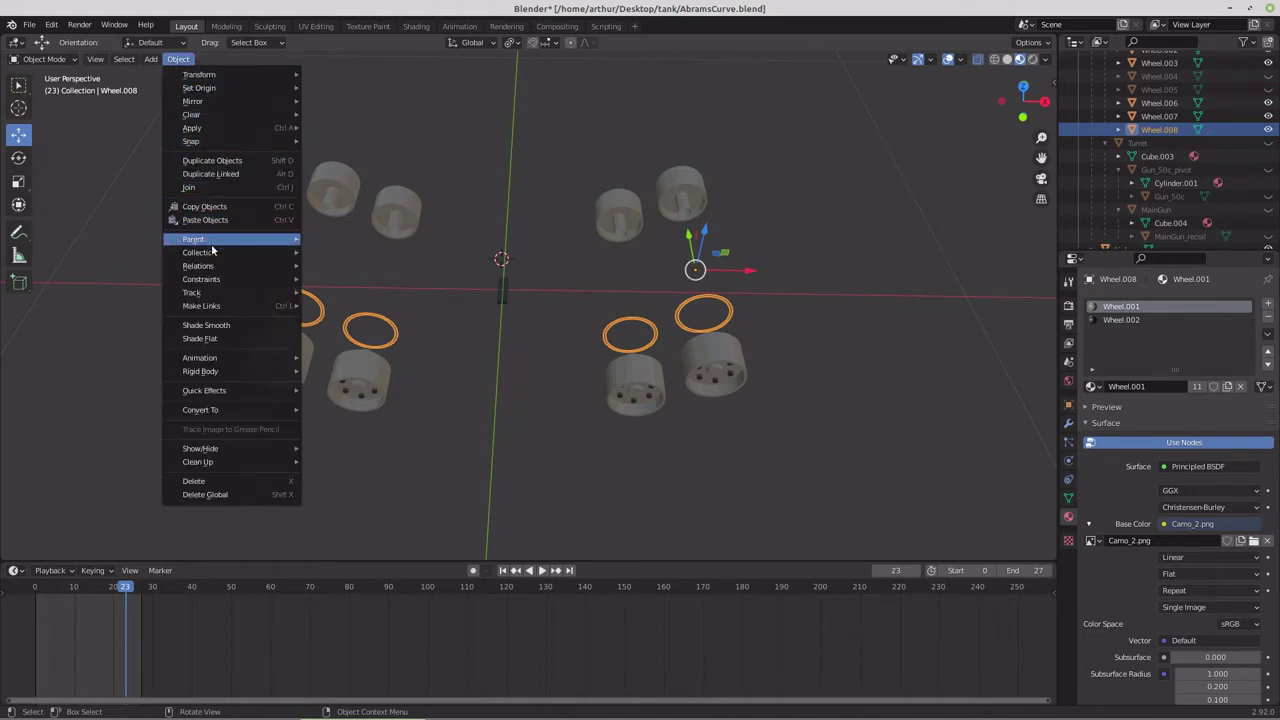
mouse_move(215, 239)
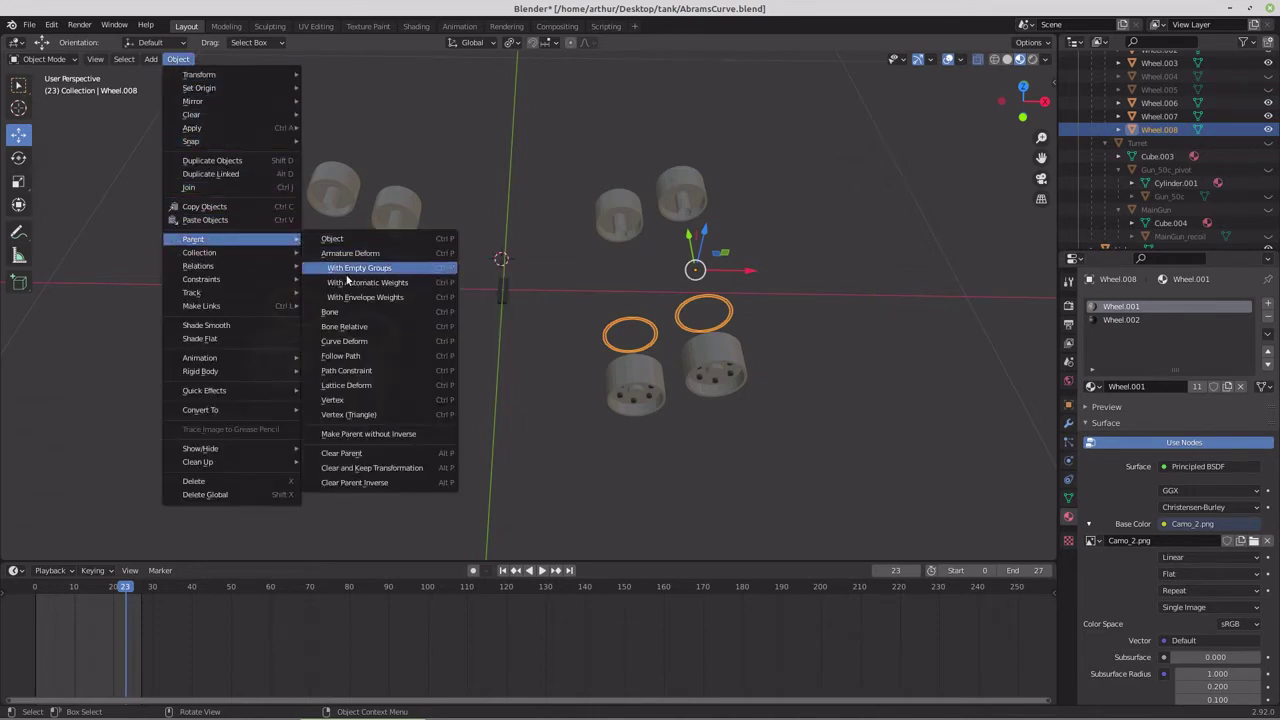
click(341, 454)
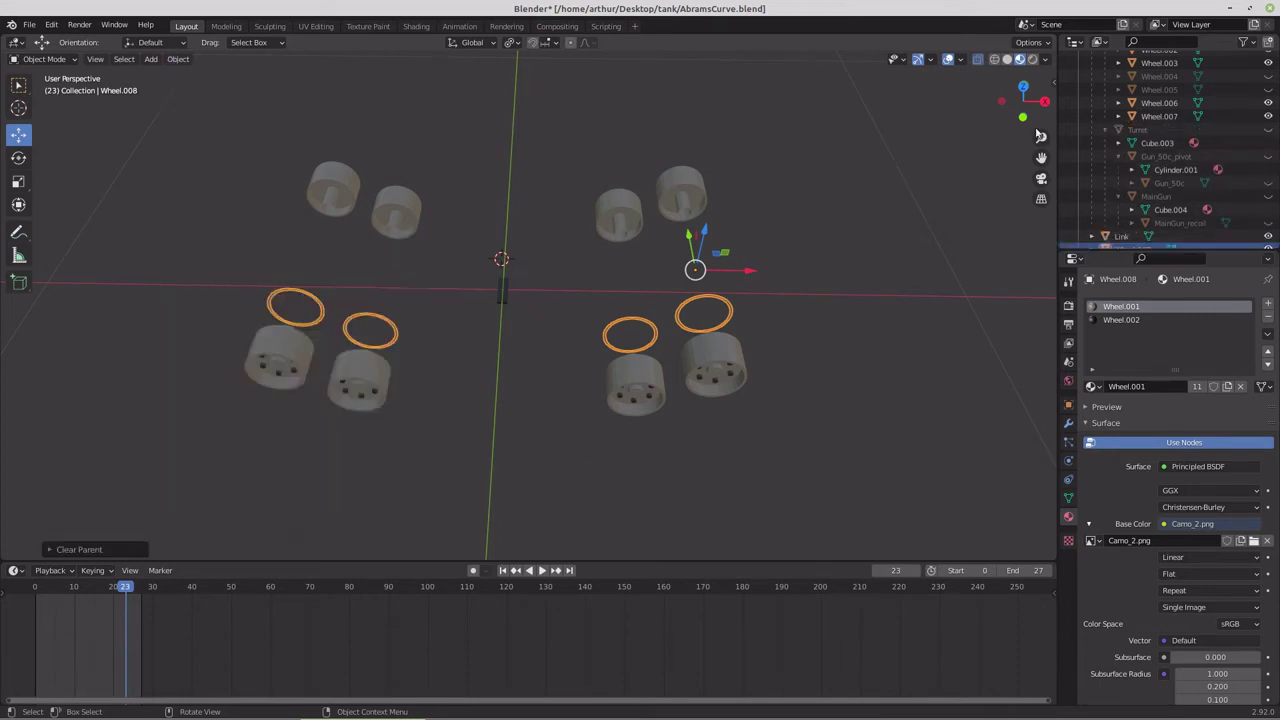
Step: Hide road wheels Wheel.007, Wheel.006, Wheel.003 and Wheel.002 in the Outliner
scroll(1133, 228, down, 1)
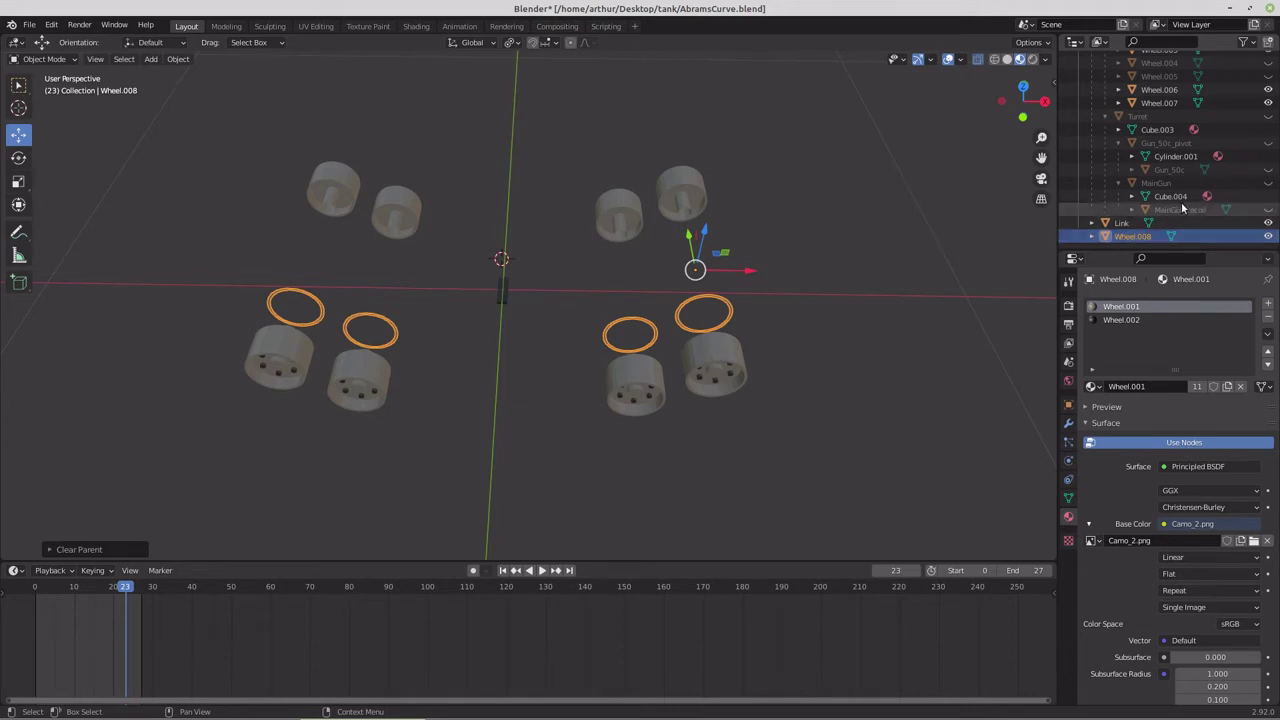
scroll(1183, 207, up, 1)
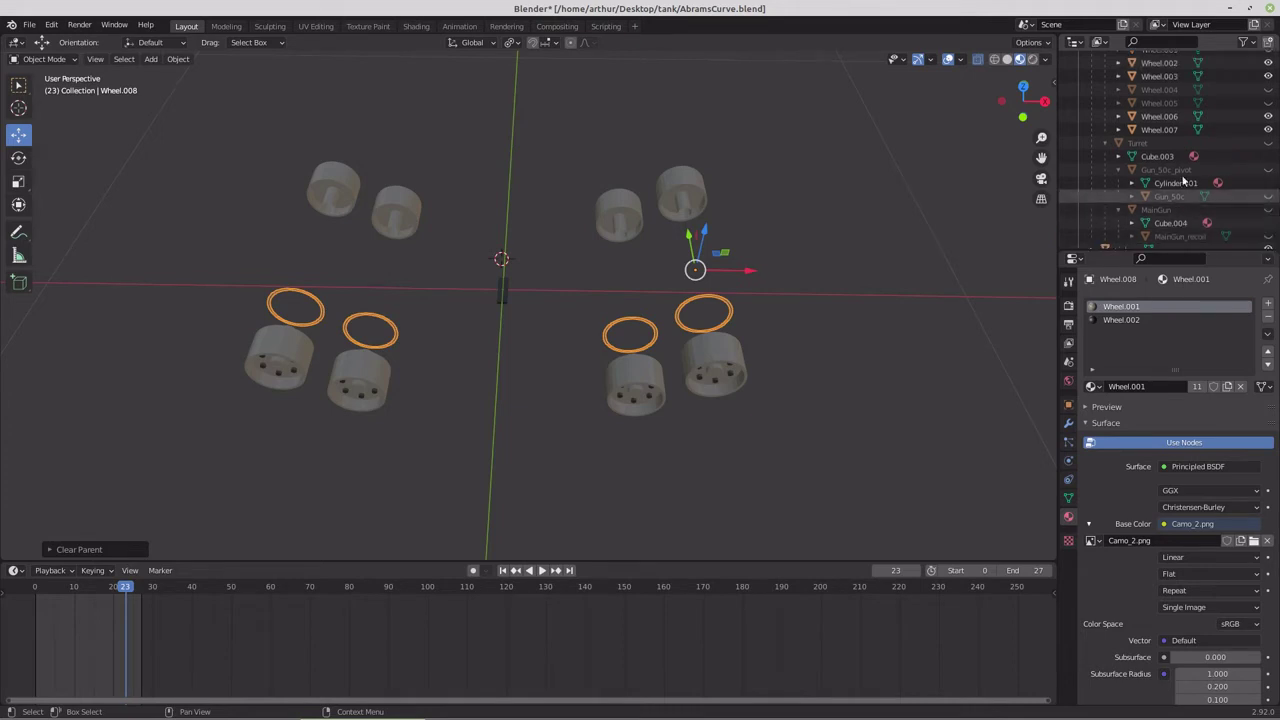
click(1268, 130)
click(1268, 116)
click(1268, 76)
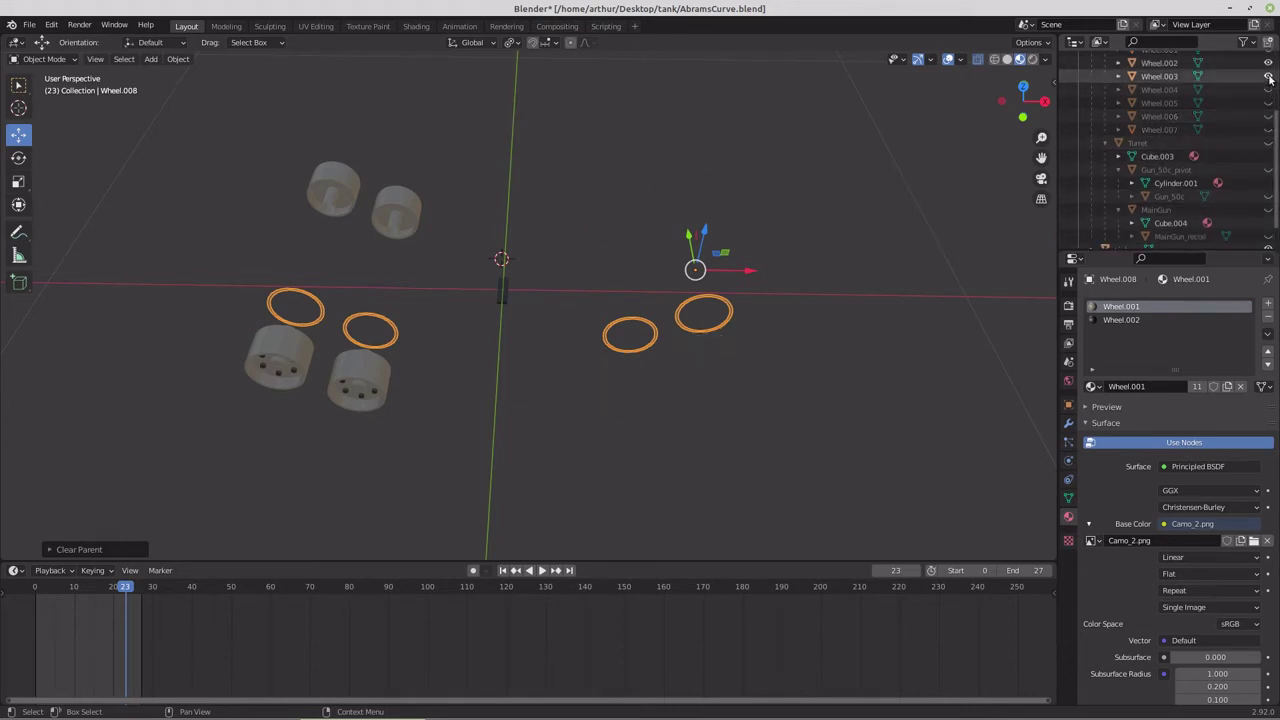
click(1268, 62)
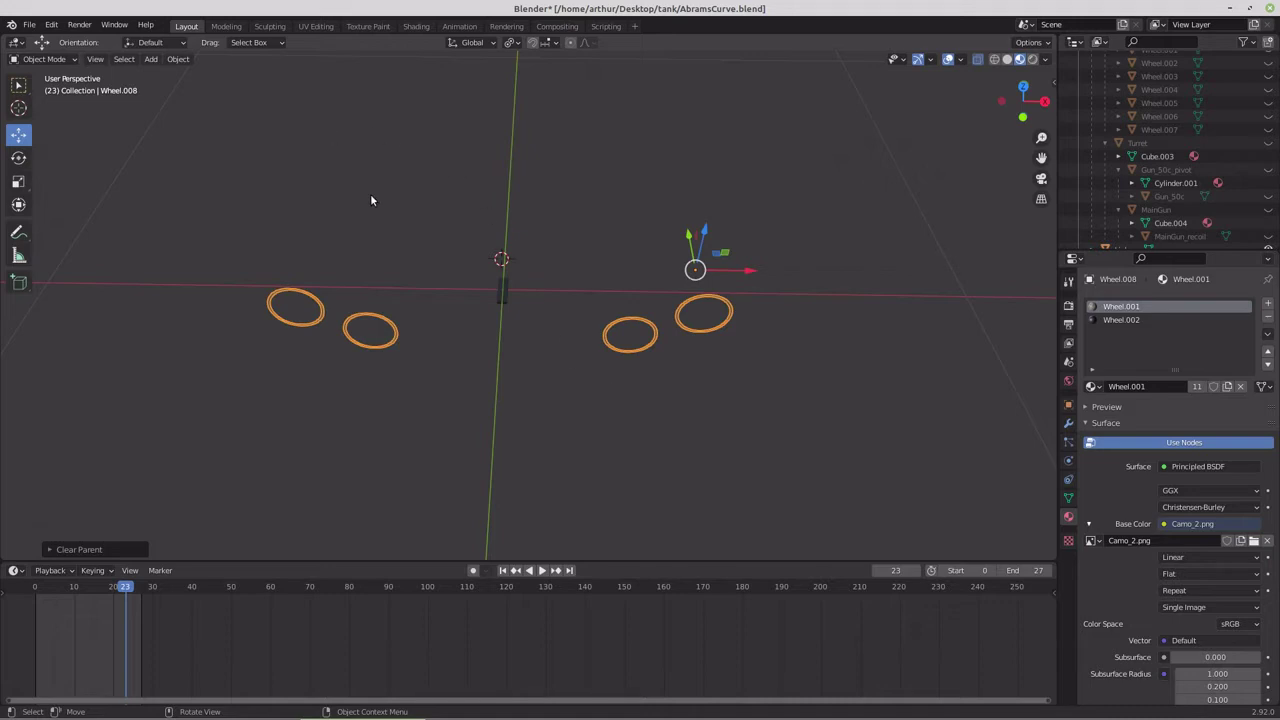
Step: Snap the 3D cursor to the world origin and set the ring object's origin there
key(shift+s)
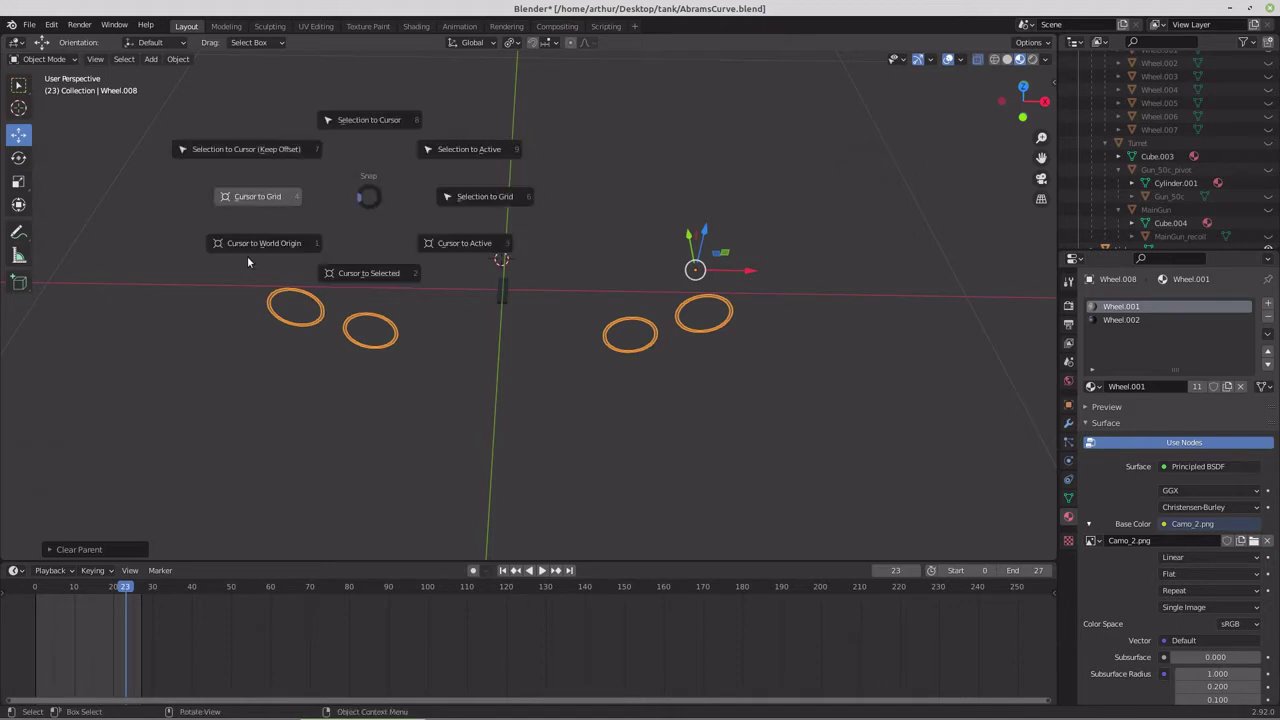
click(274, 243)
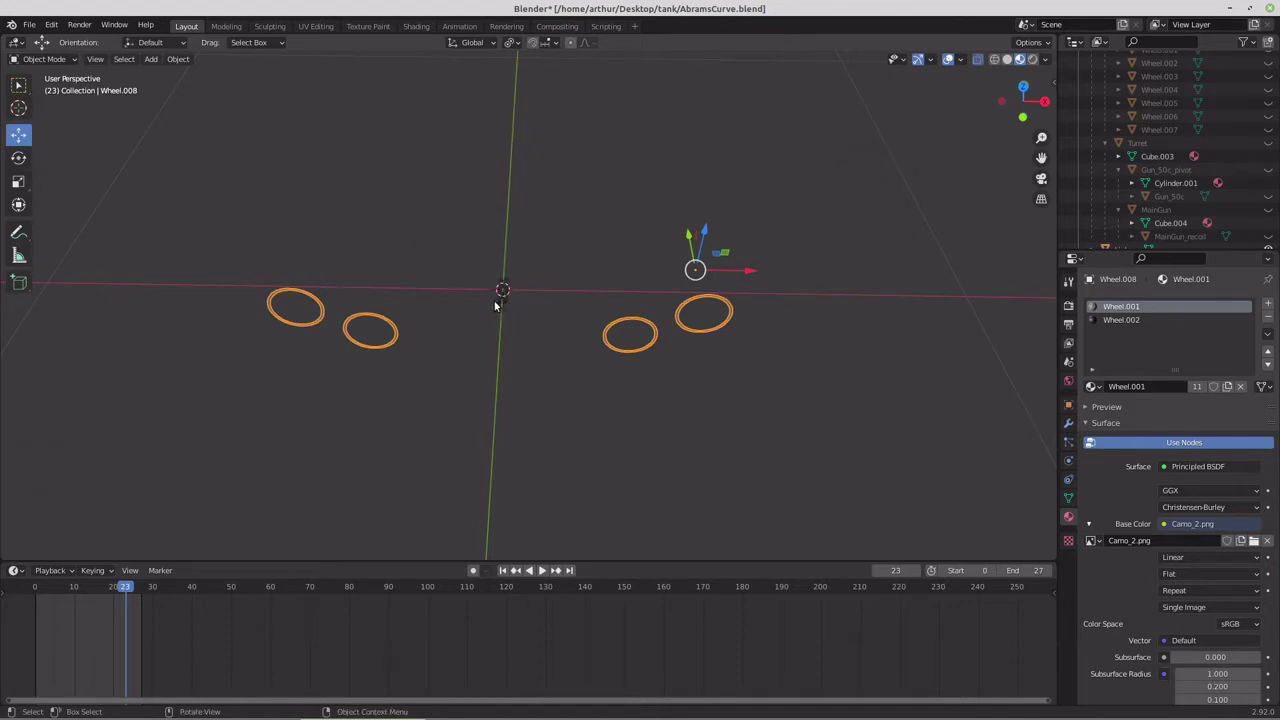
click(177, 59)
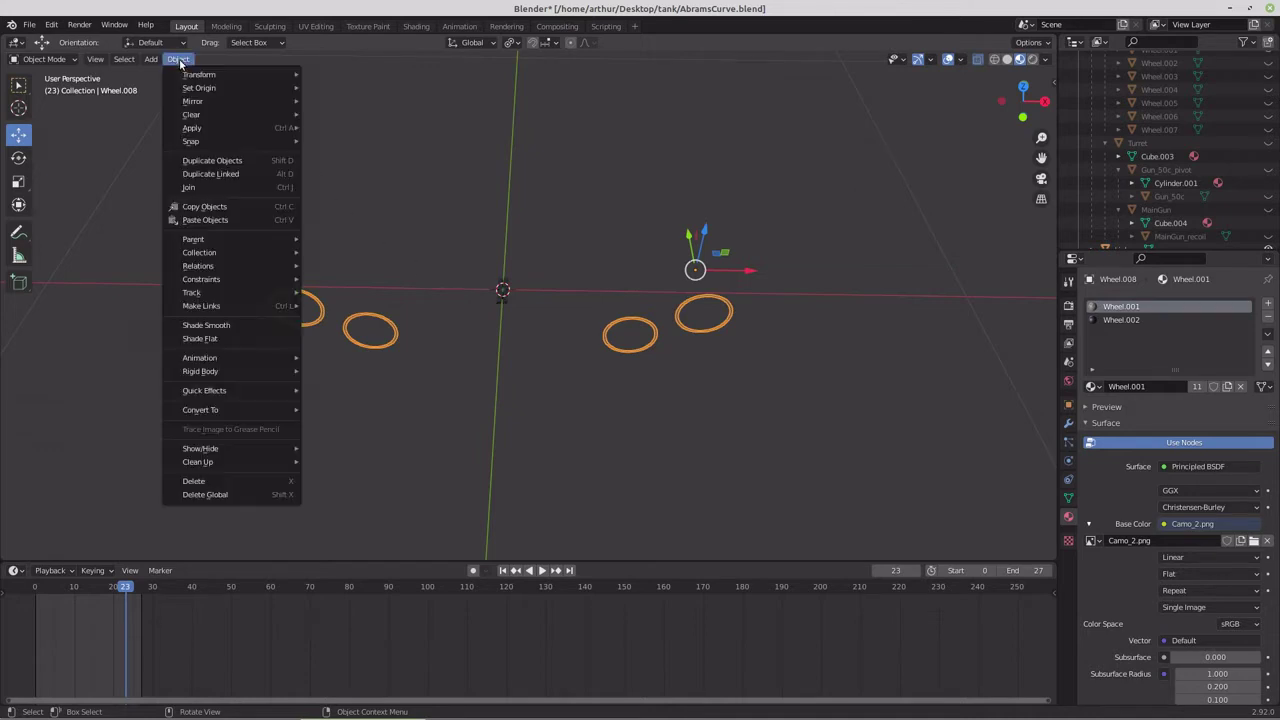
mouse_move(214, 87)
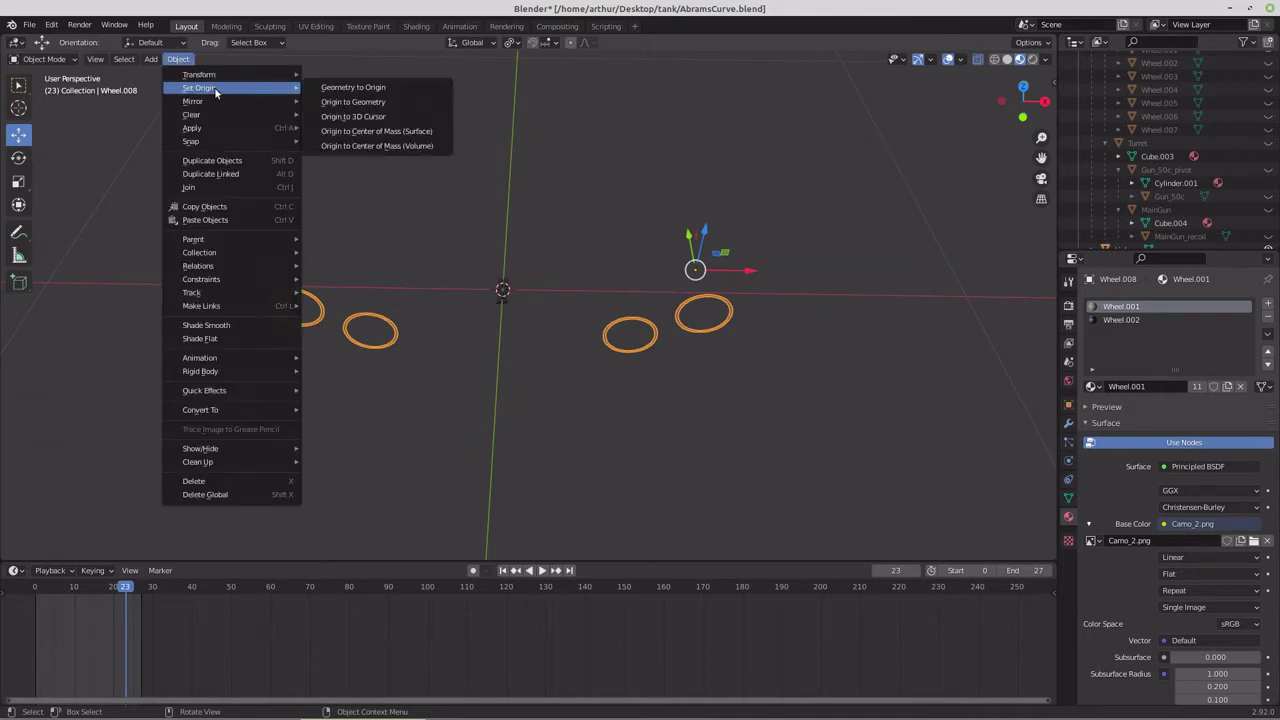
click(355, 116)
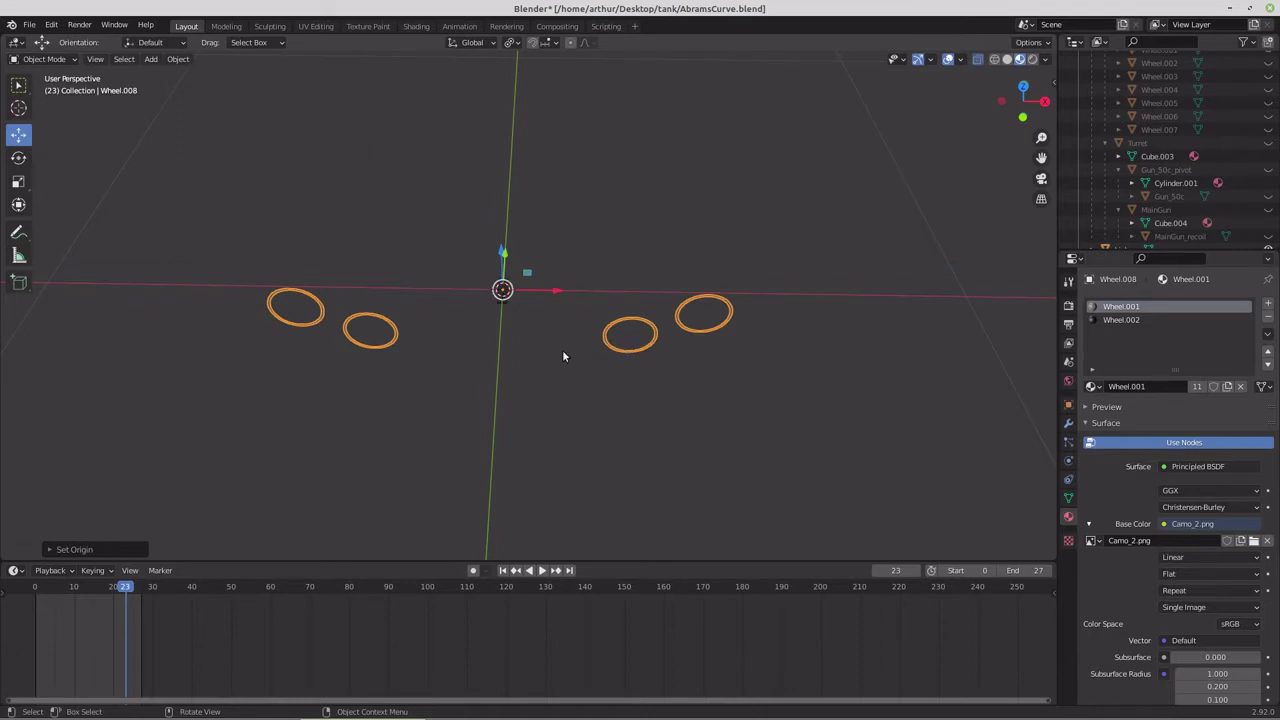
Step: Select all ring vertices in Edit Mode and set their Median Y to 0
key(Tab)
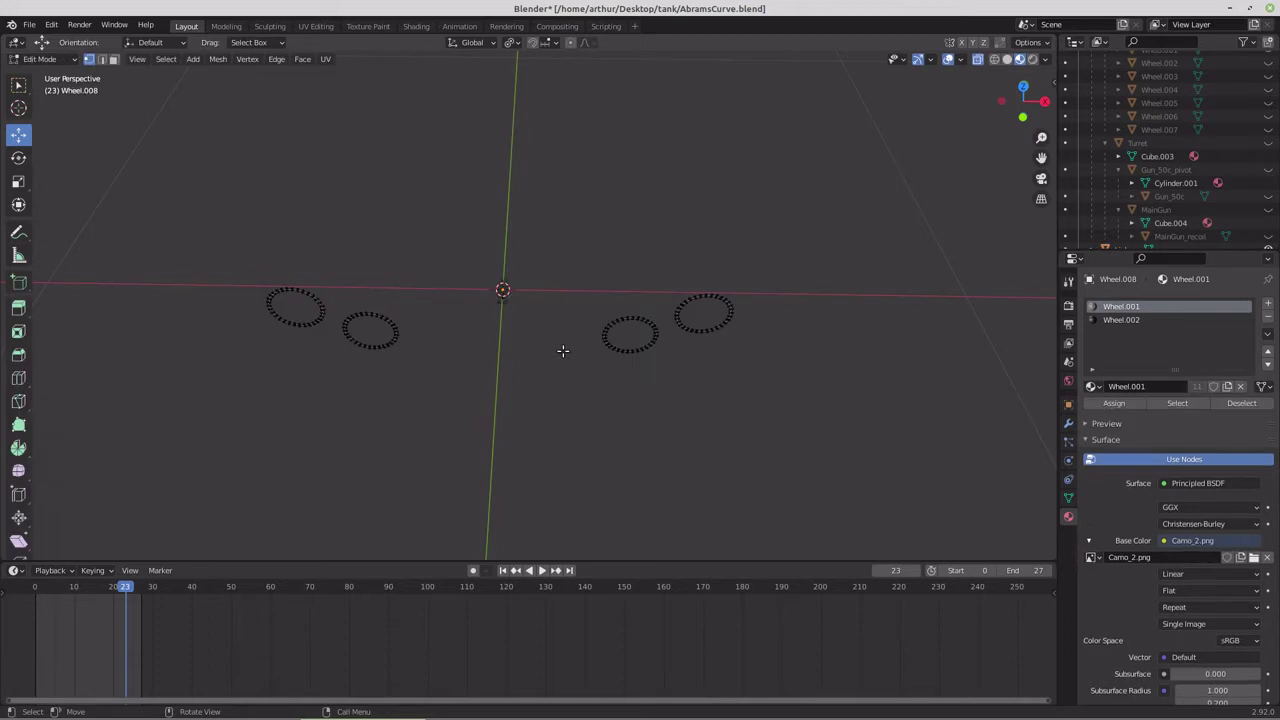
key(a)
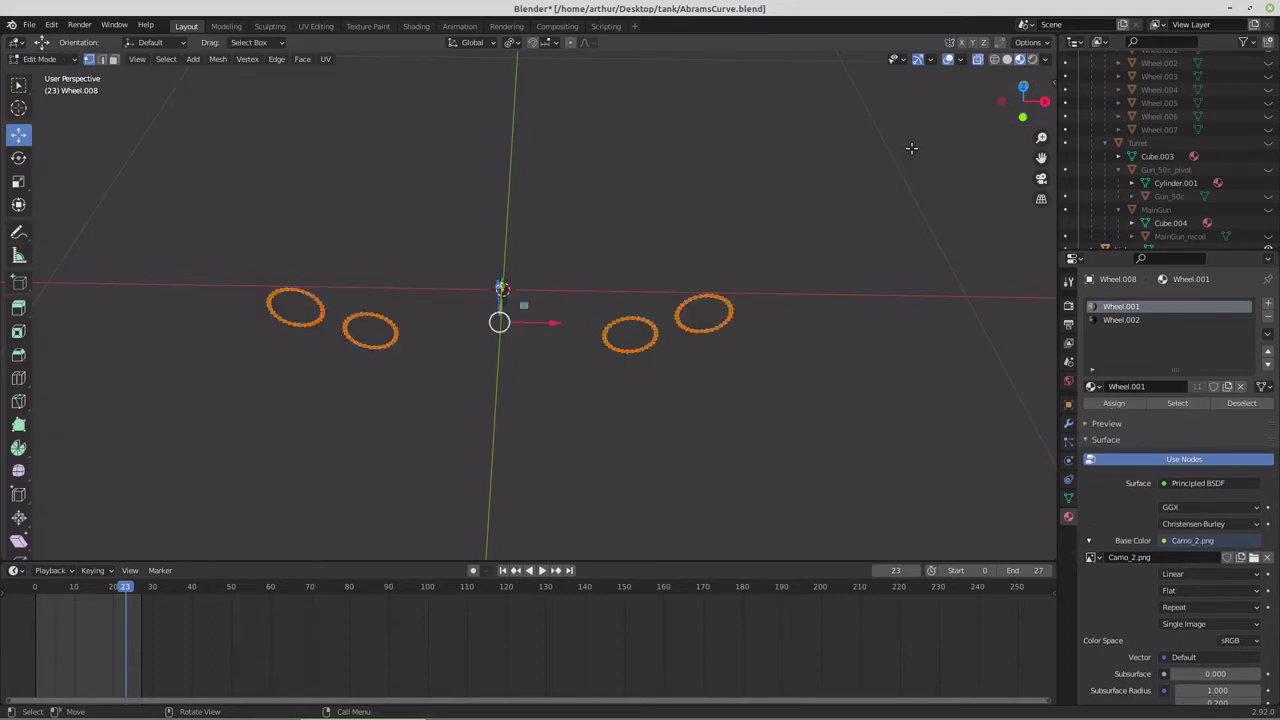
key(n)
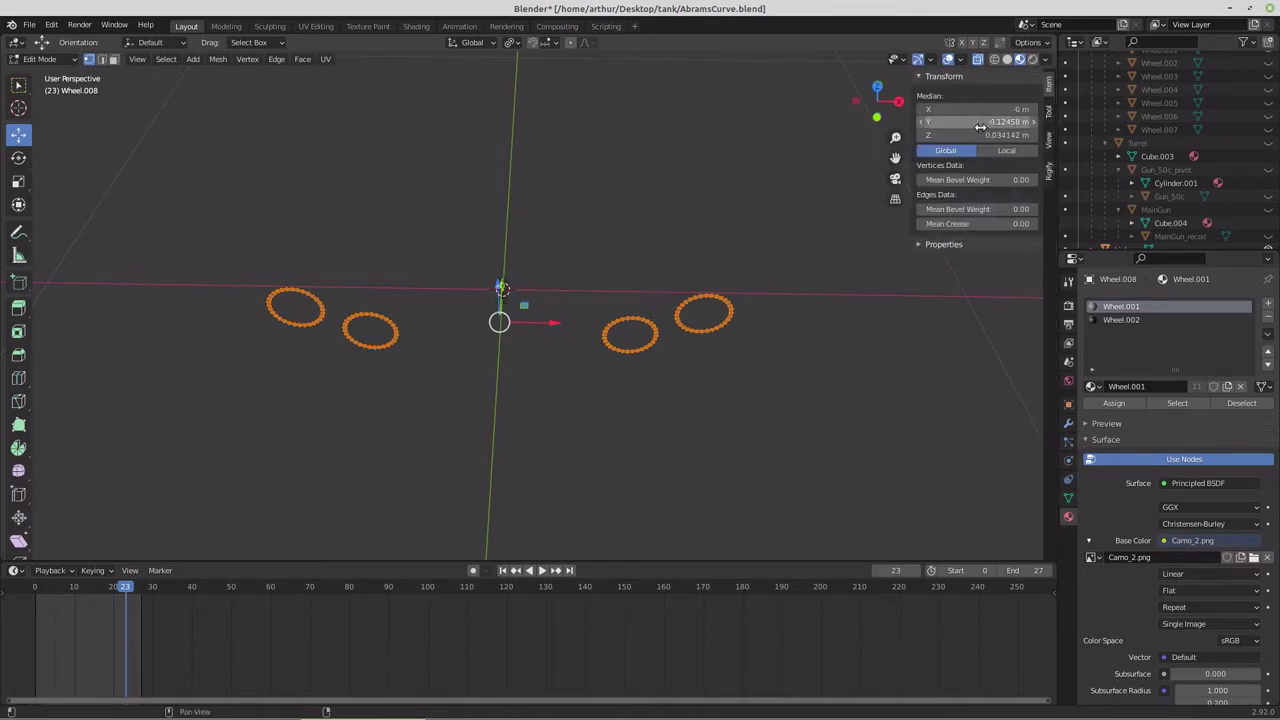
click(980, 123)
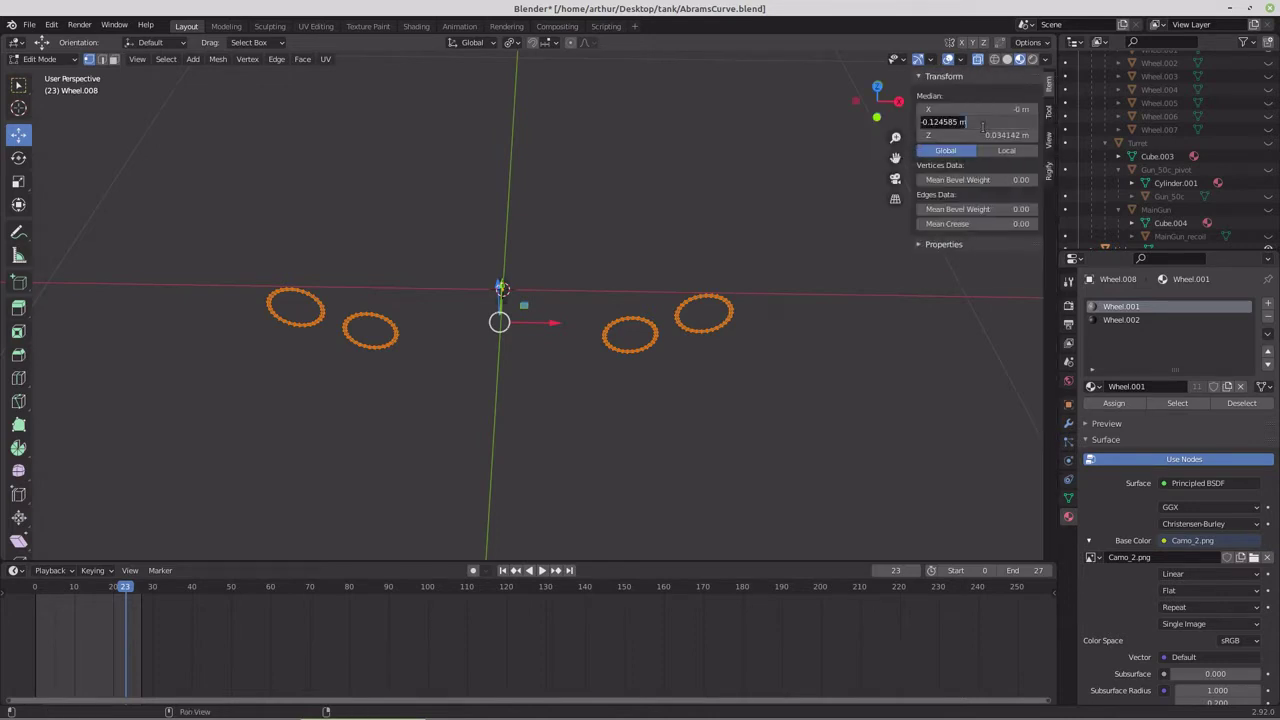
text(0)
key(Return)
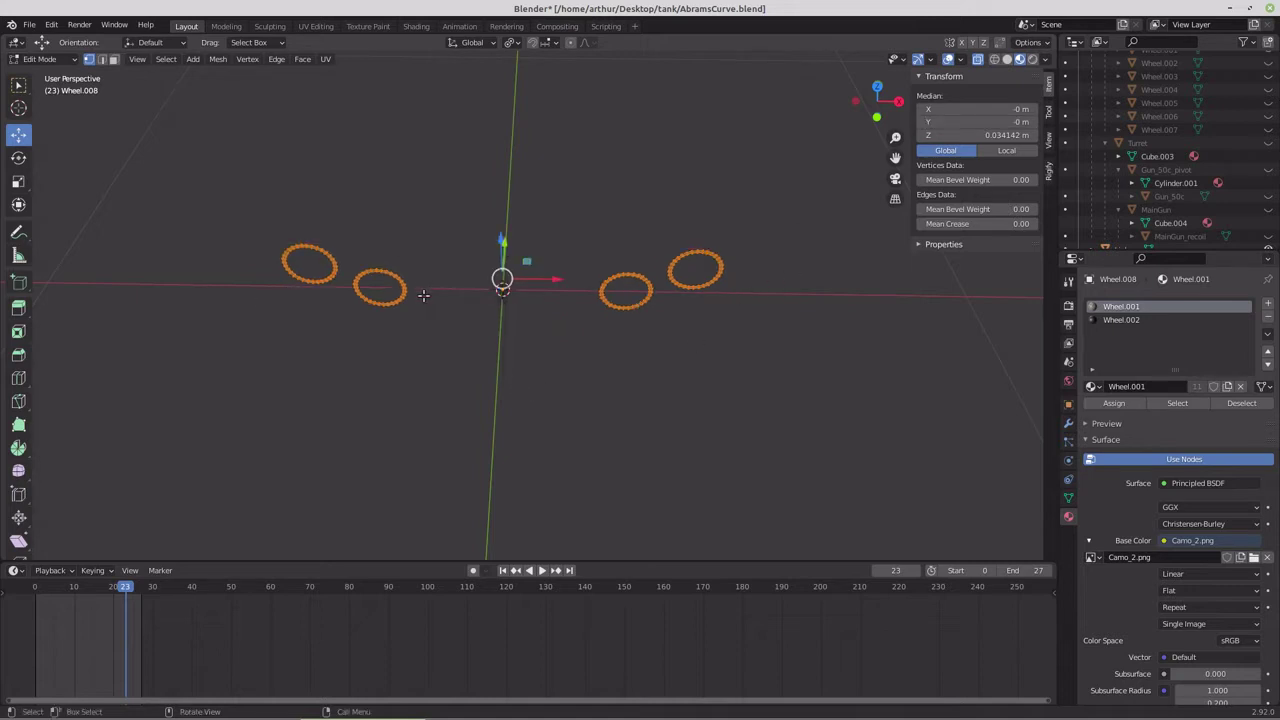
Step: In front view, circle-select an upper arc vertex on each of the four rings
key(KP_1)
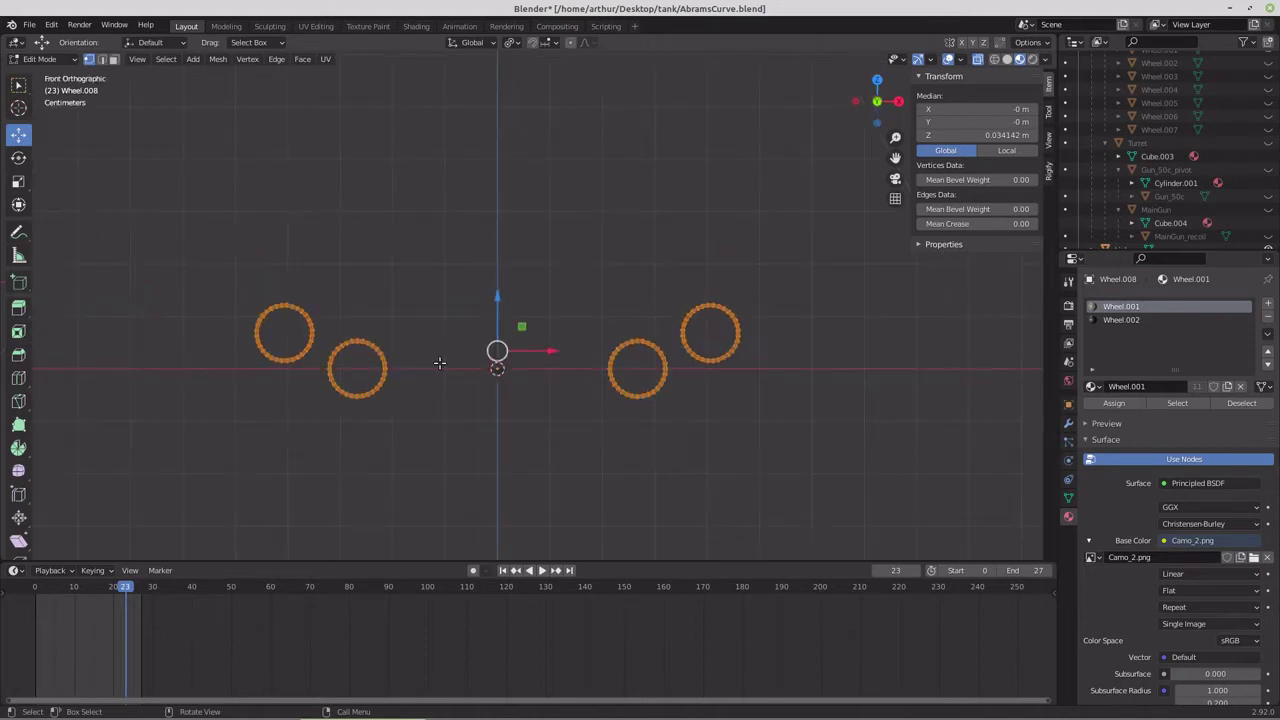
key(n)
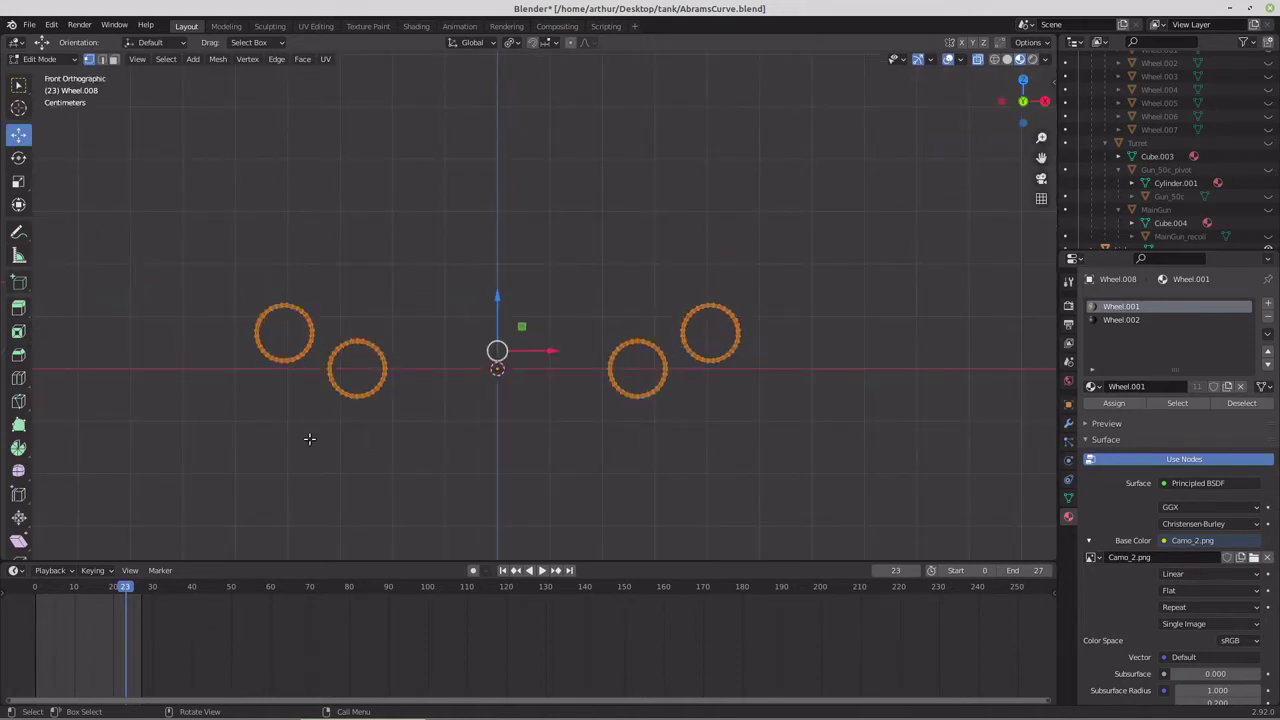
key(alt+a)
shift+middle_drag(309, 440, 446, 426)
scroll(446, 426, up, 2)
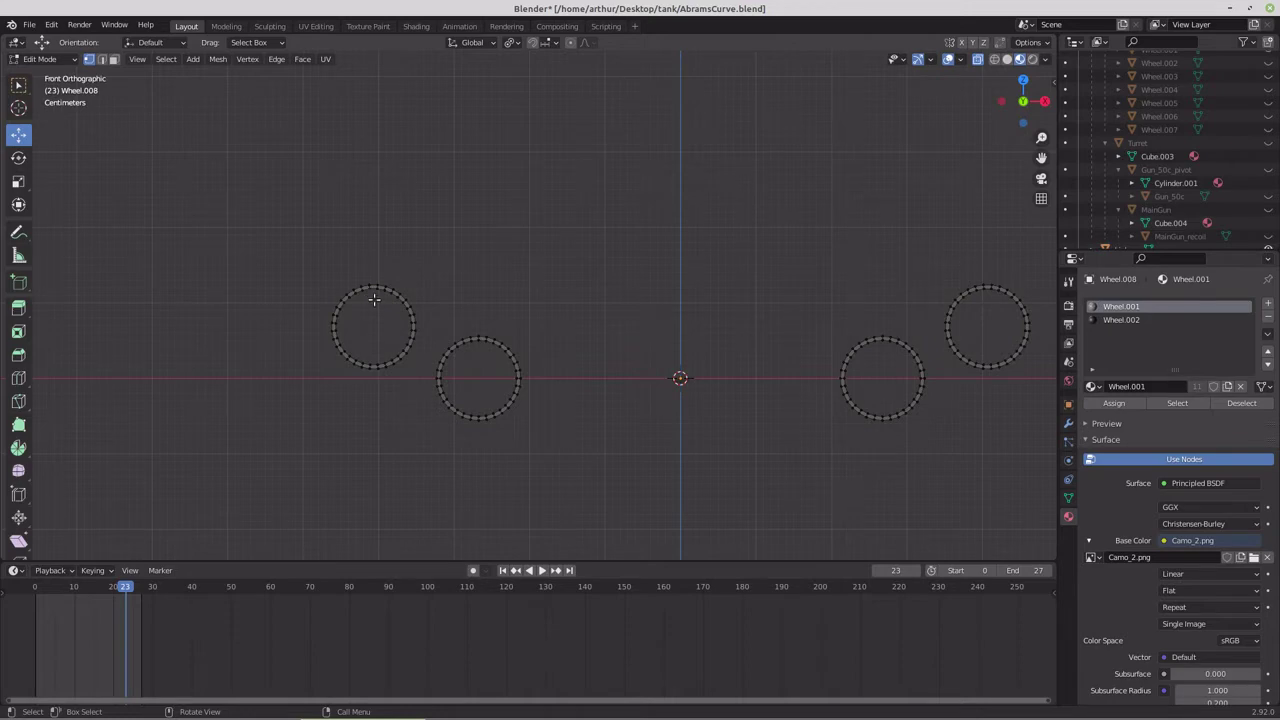
key(c)
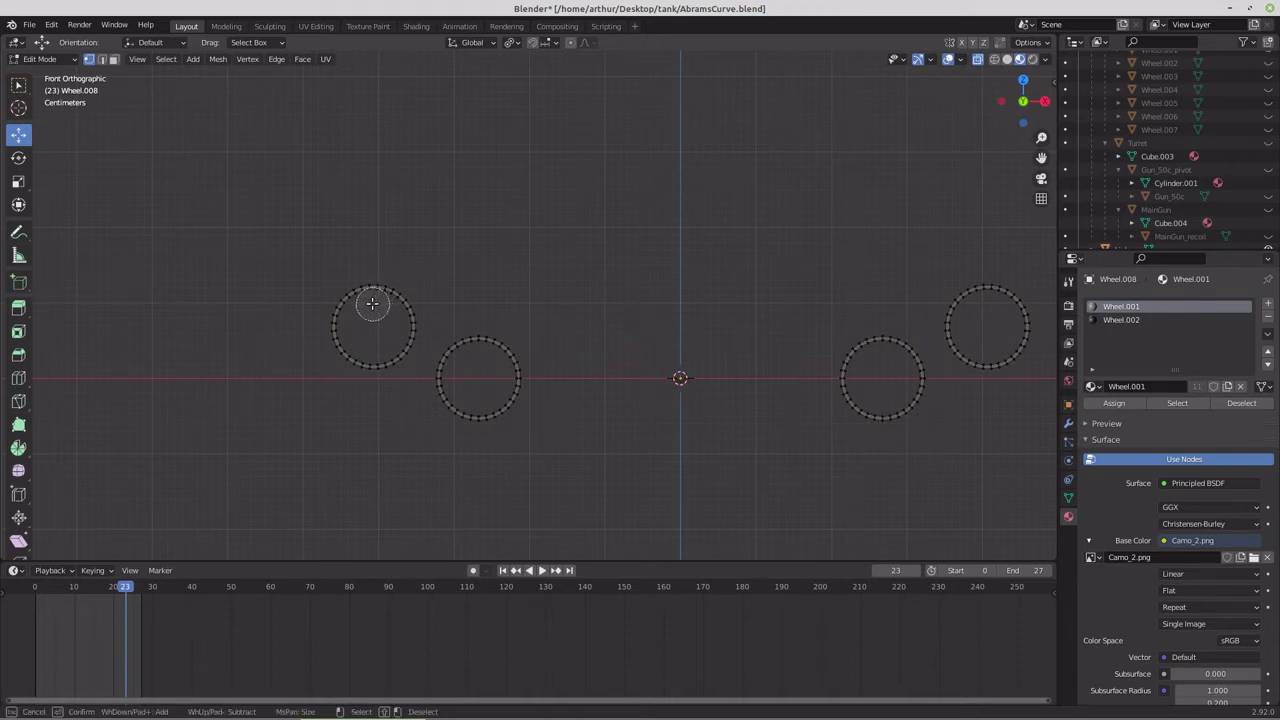
click(372, 300)
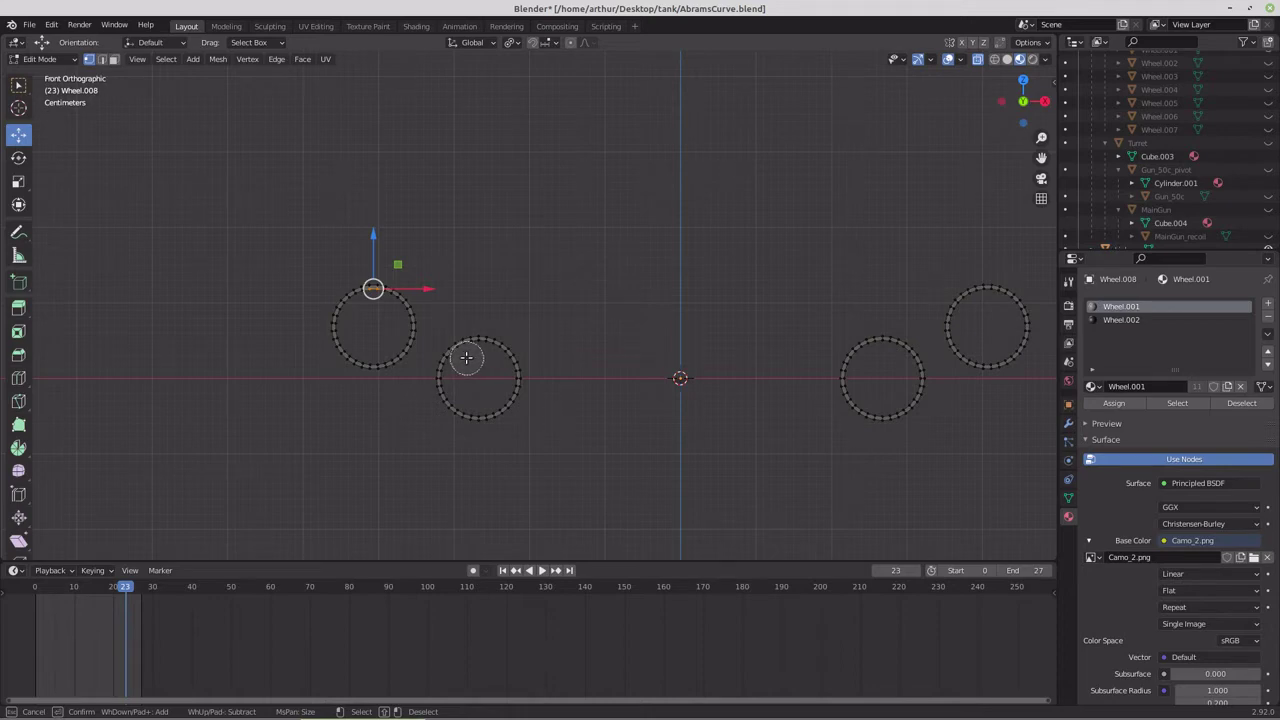
click(466, 358)
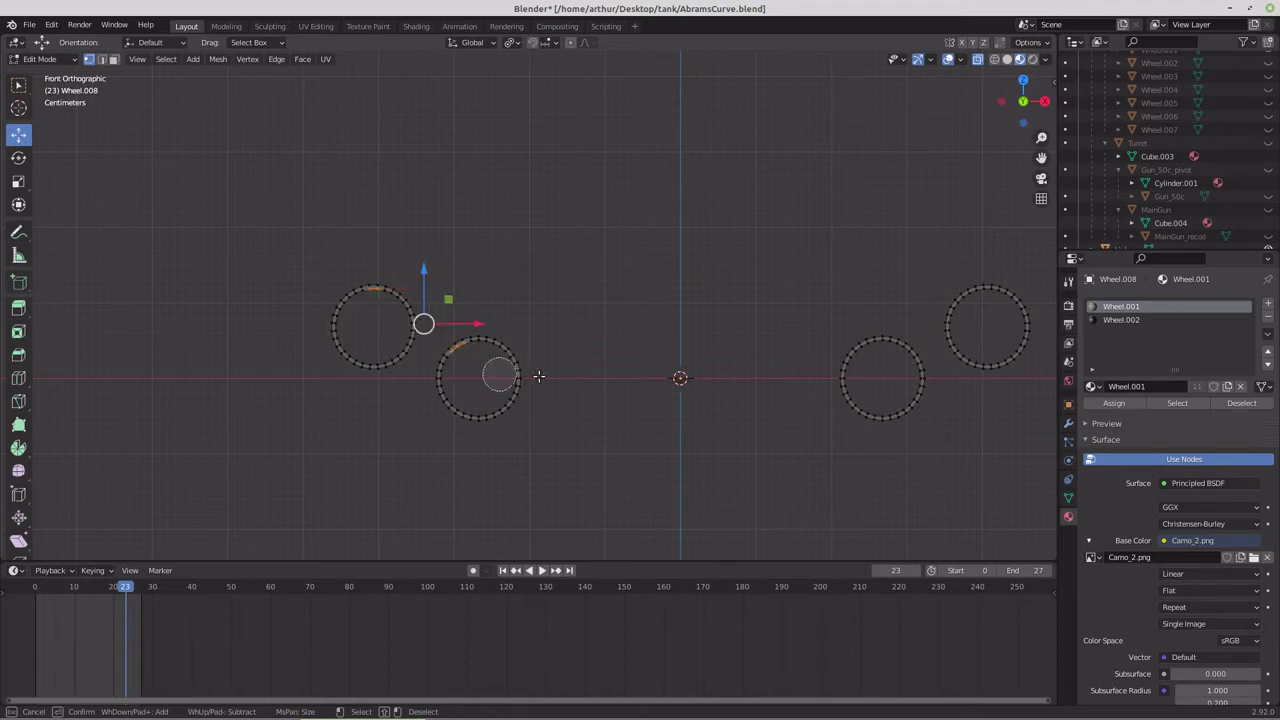
click(866, 360)
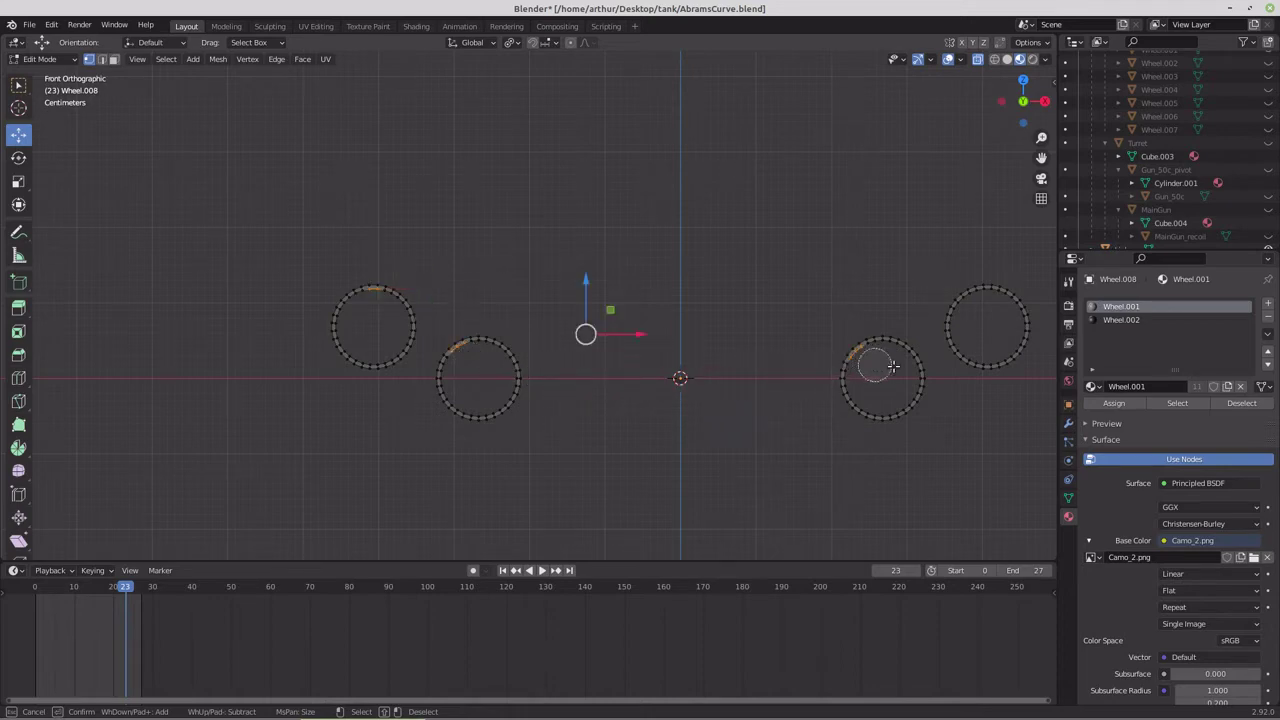
click(968, 309)
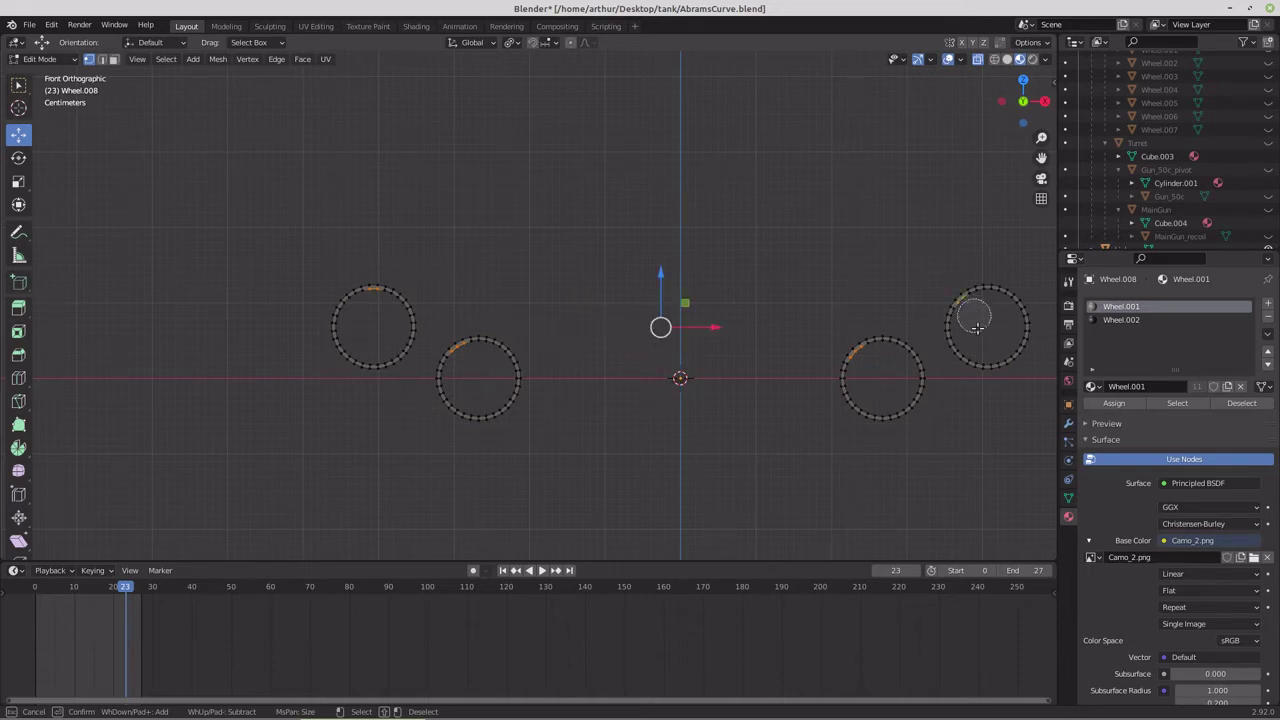
key(Escape)
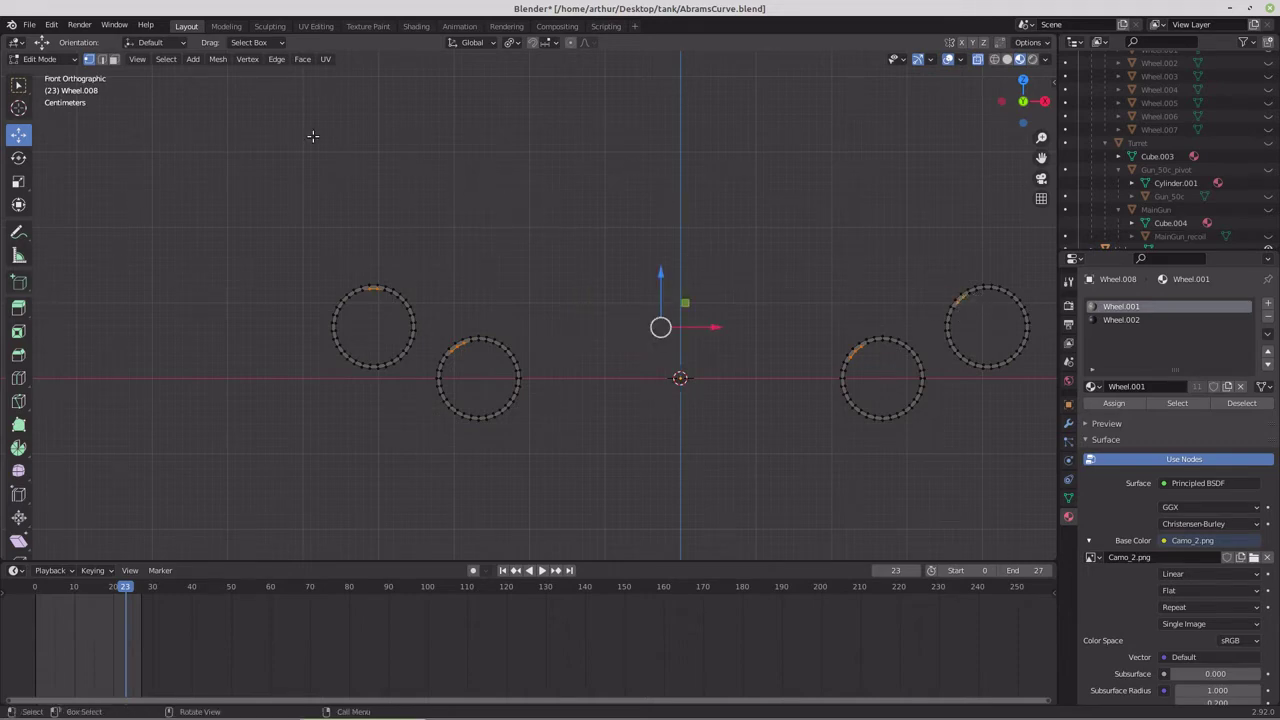
Step: Select the full edge loops of all four rings and delete their edges
click(166, 59)
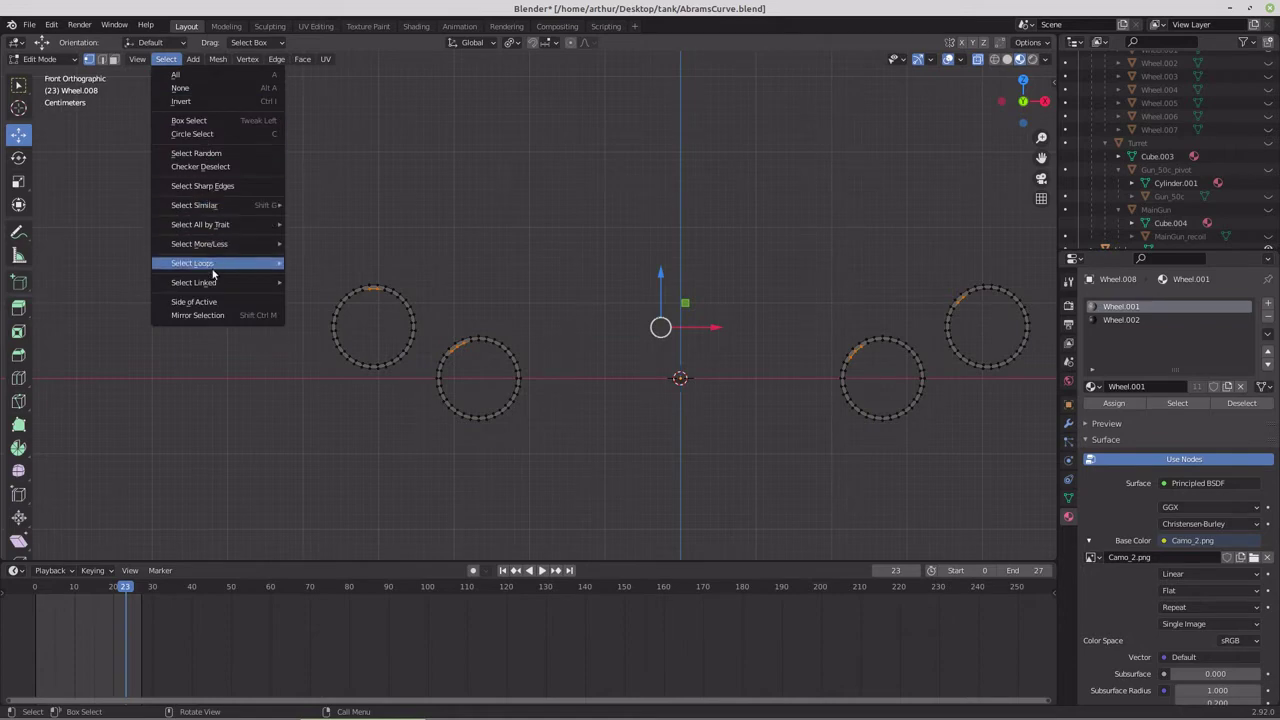
mouse_move(213, 267)
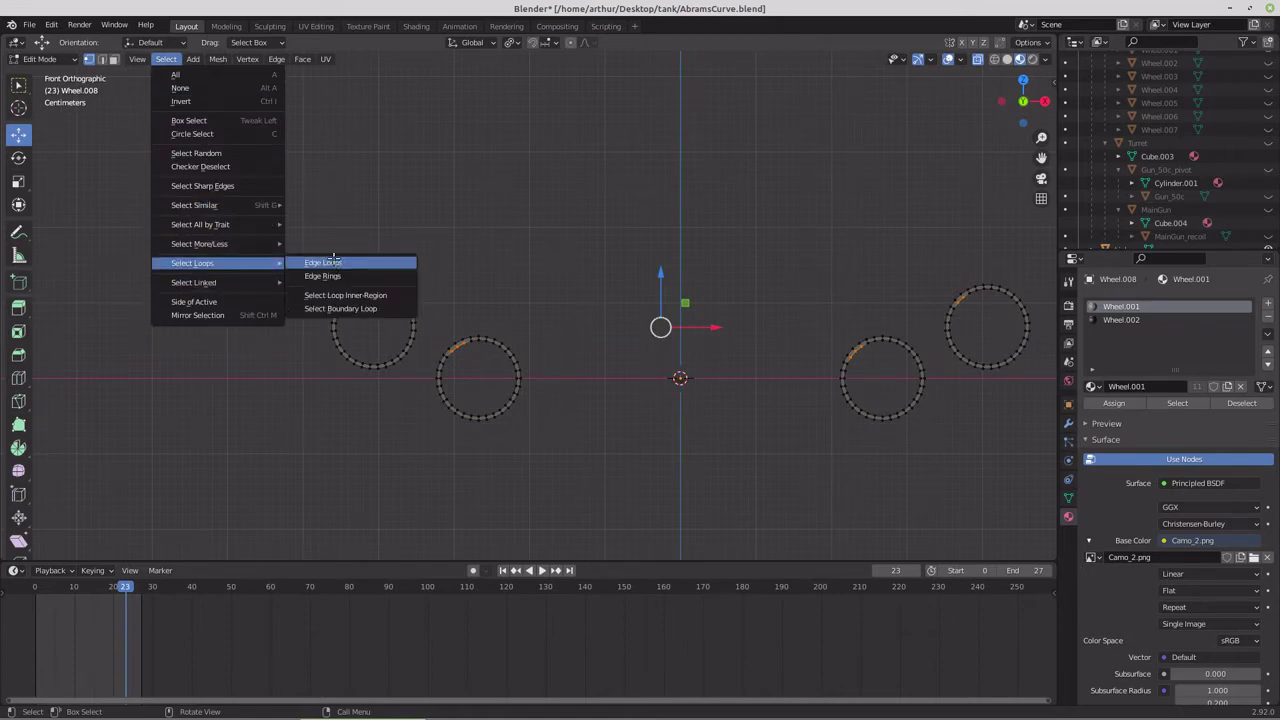
click(334, 262)
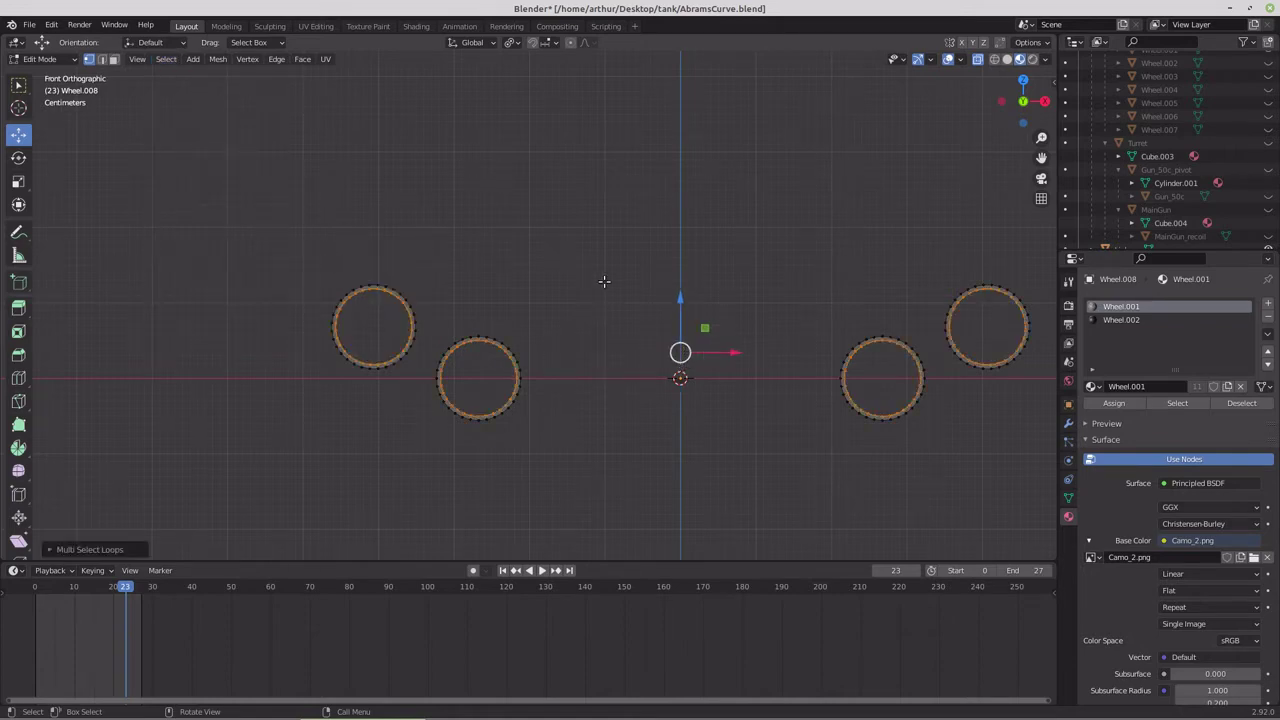
key(x)
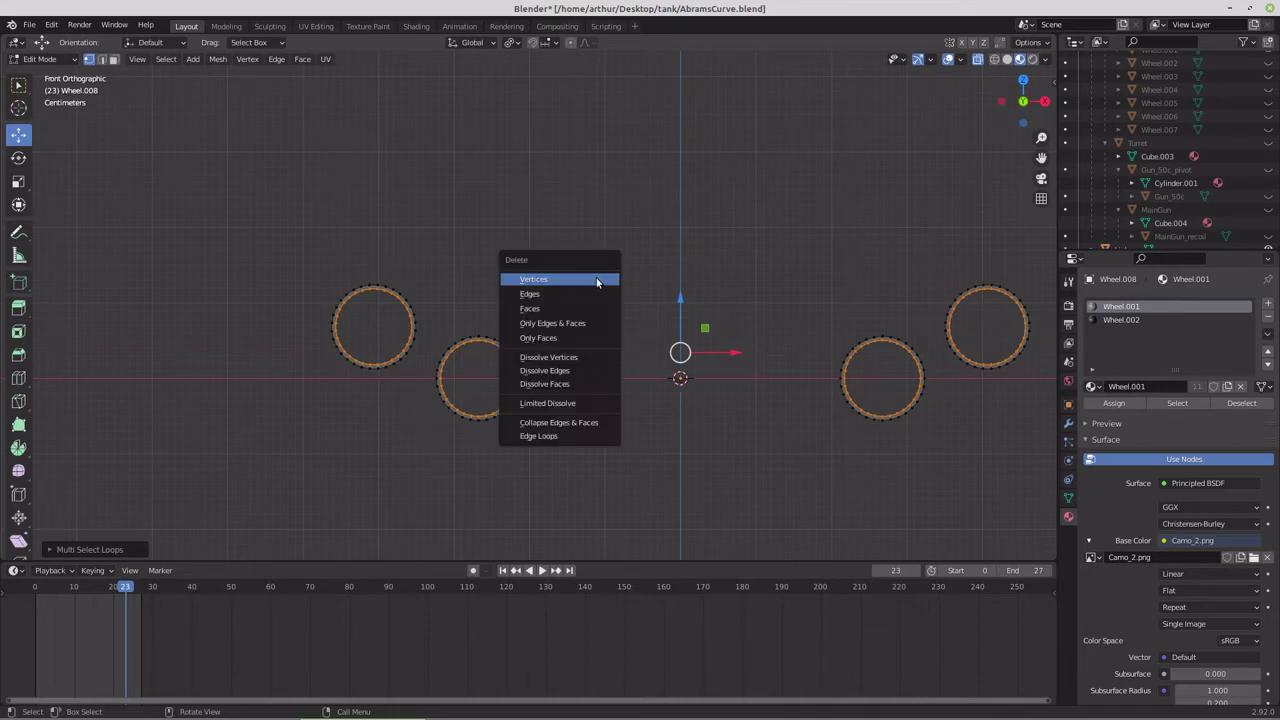
click(596, 277)
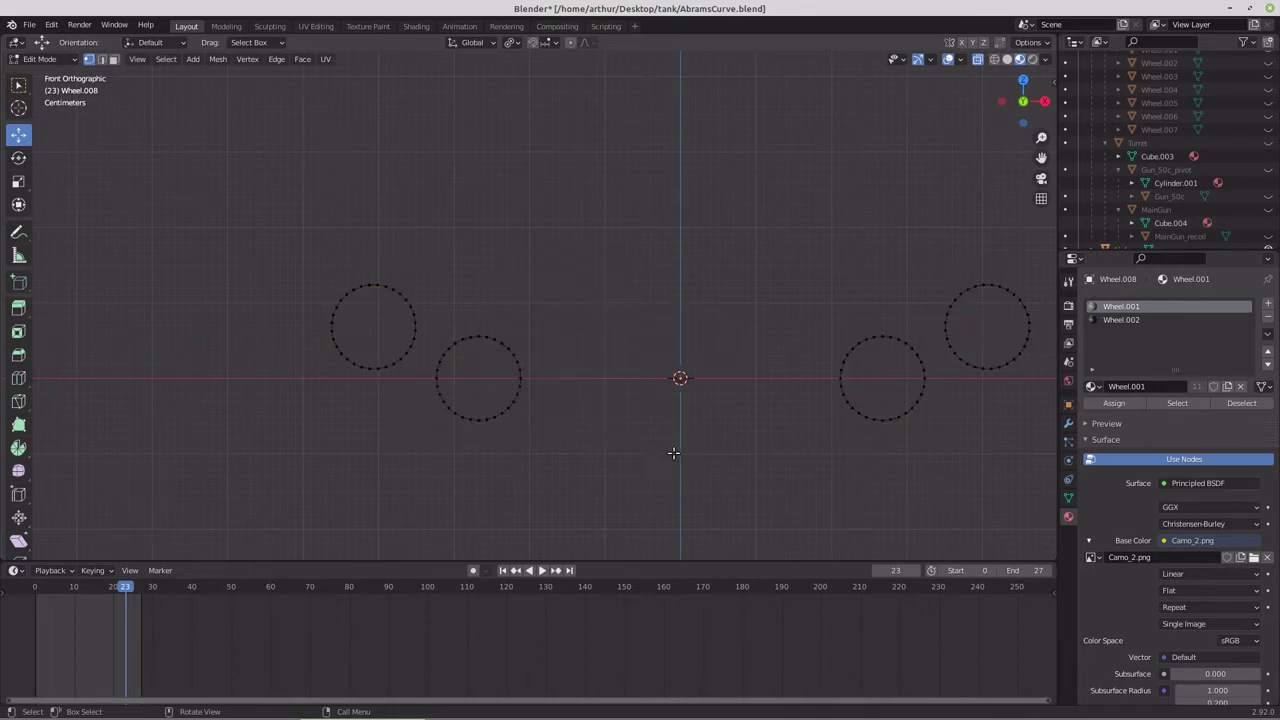
Step: Join the top vertices of the two upper circles with an edge and subdivide it once
shift+middle_drag(677, 448, 567, 431)
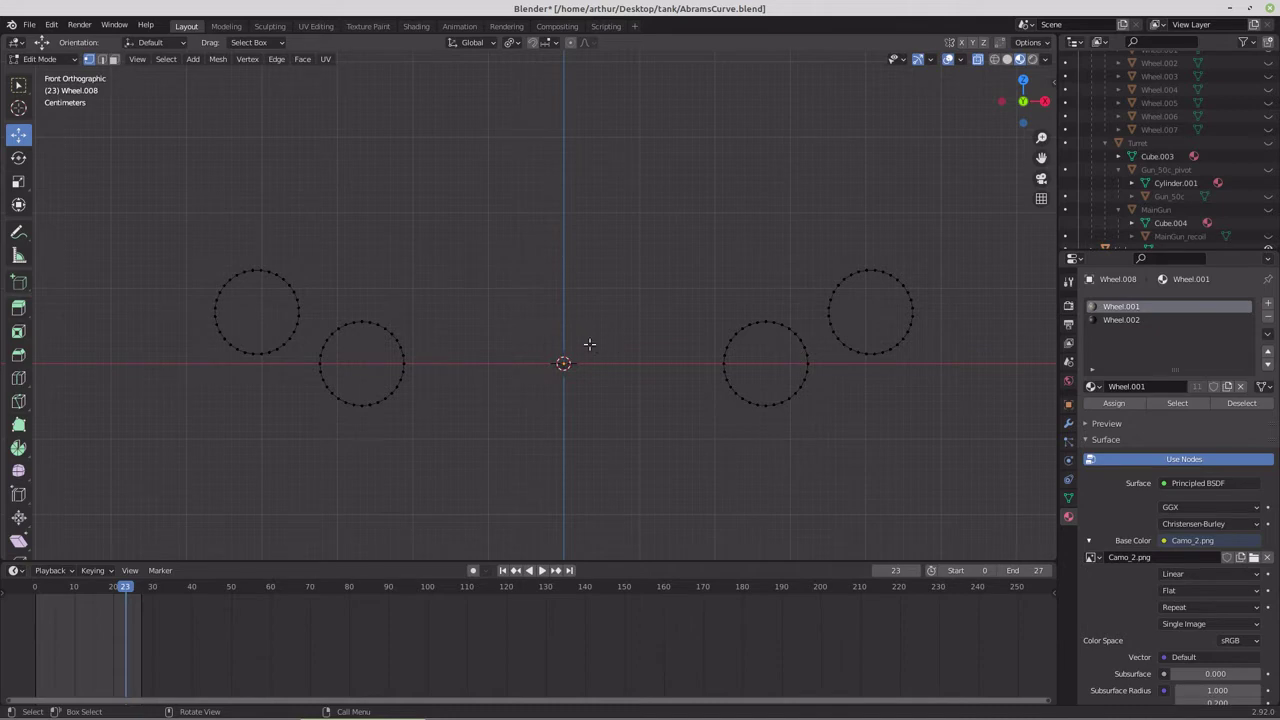
click(262, 269)
shift+click(868, 270)
key(f)
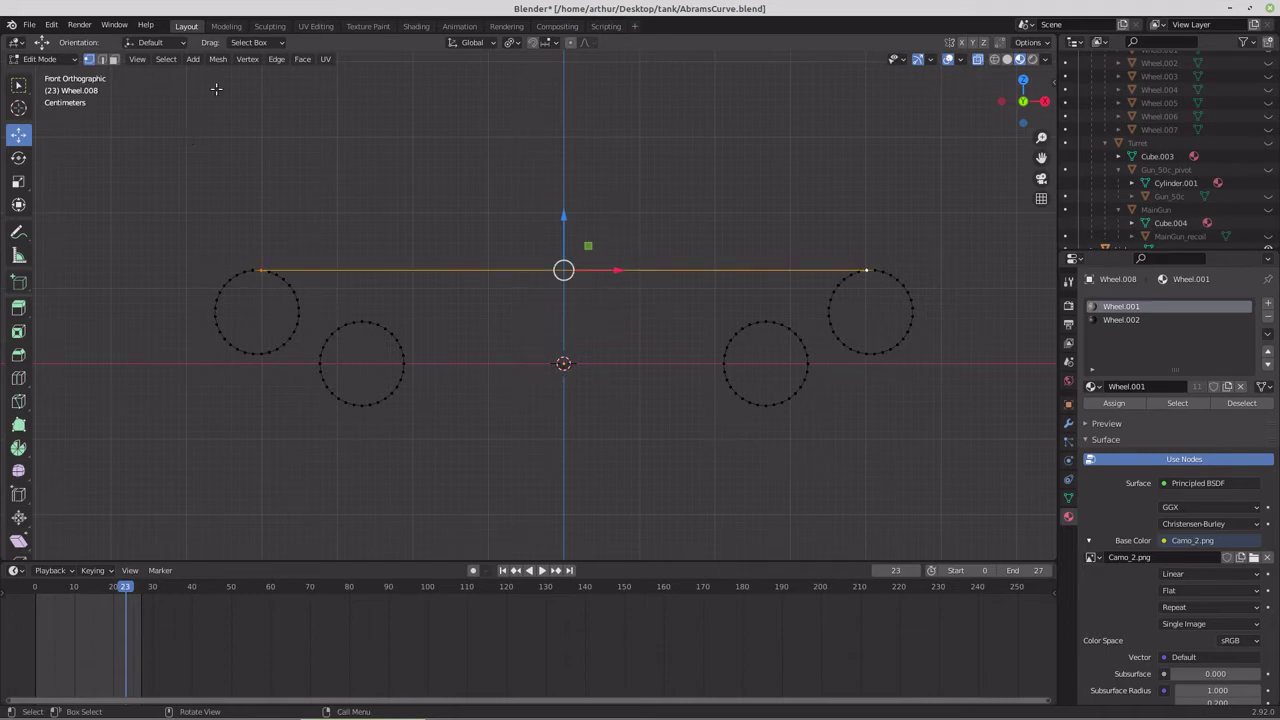
click(275, 59)
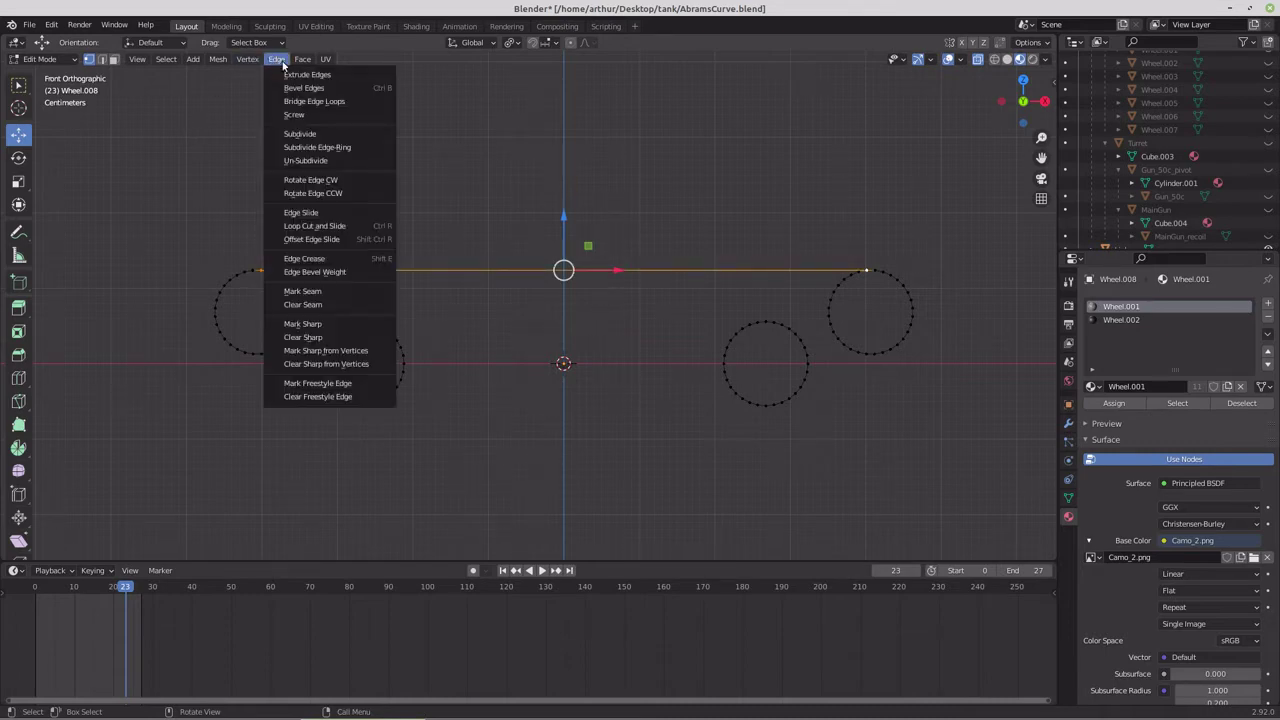
click(300, 134)
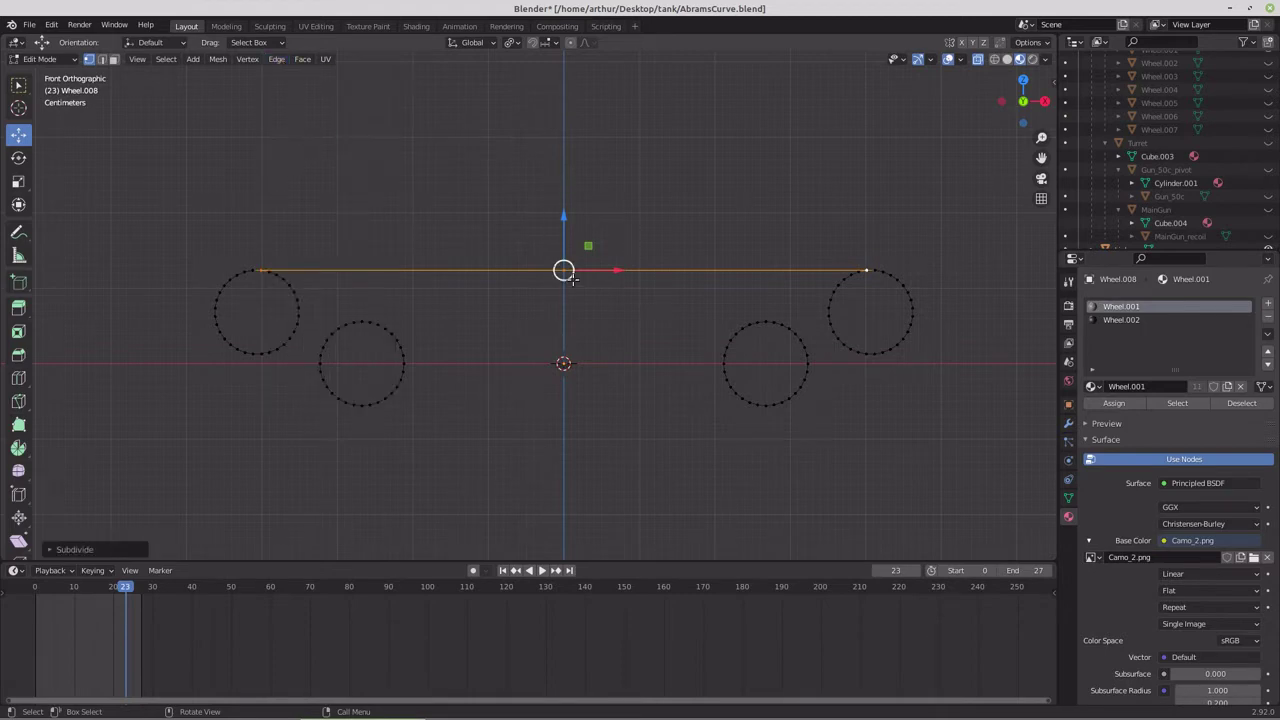
click(359, 407)
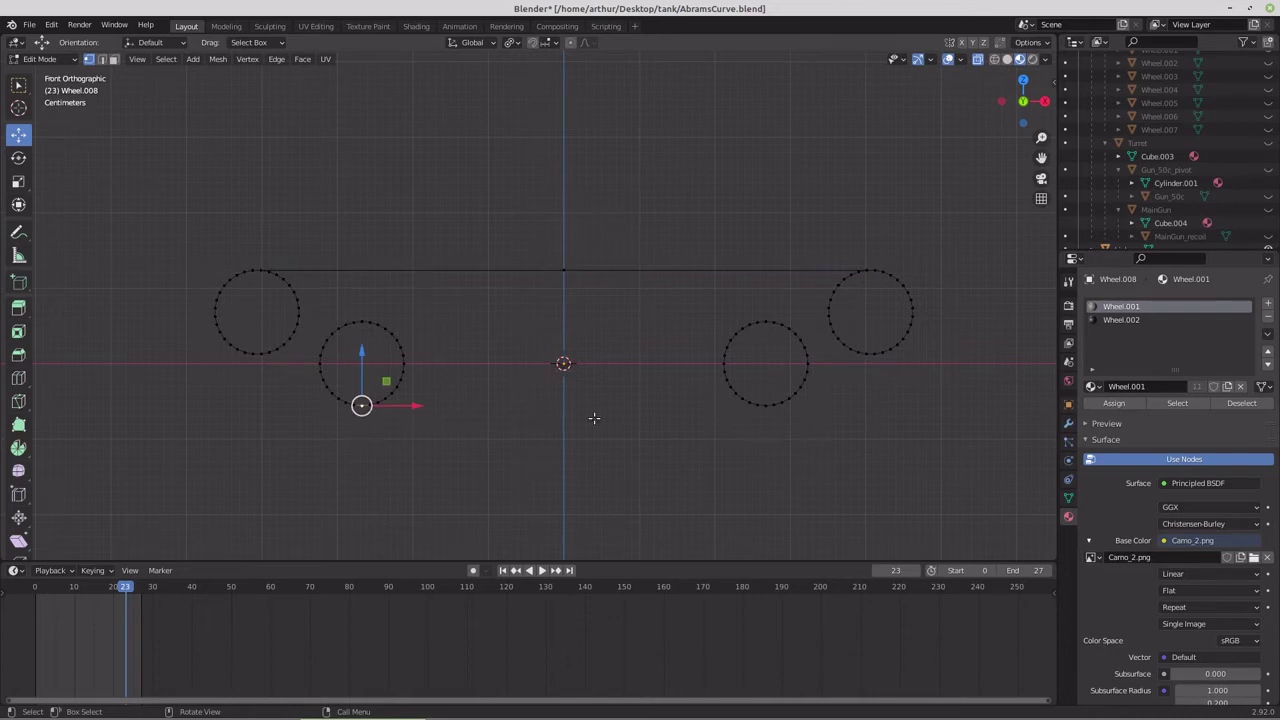
Step: Join the bottom vertices of the two lower wheel circles with an edge and subdivide it at its midpoint
shift+click(762, 408)
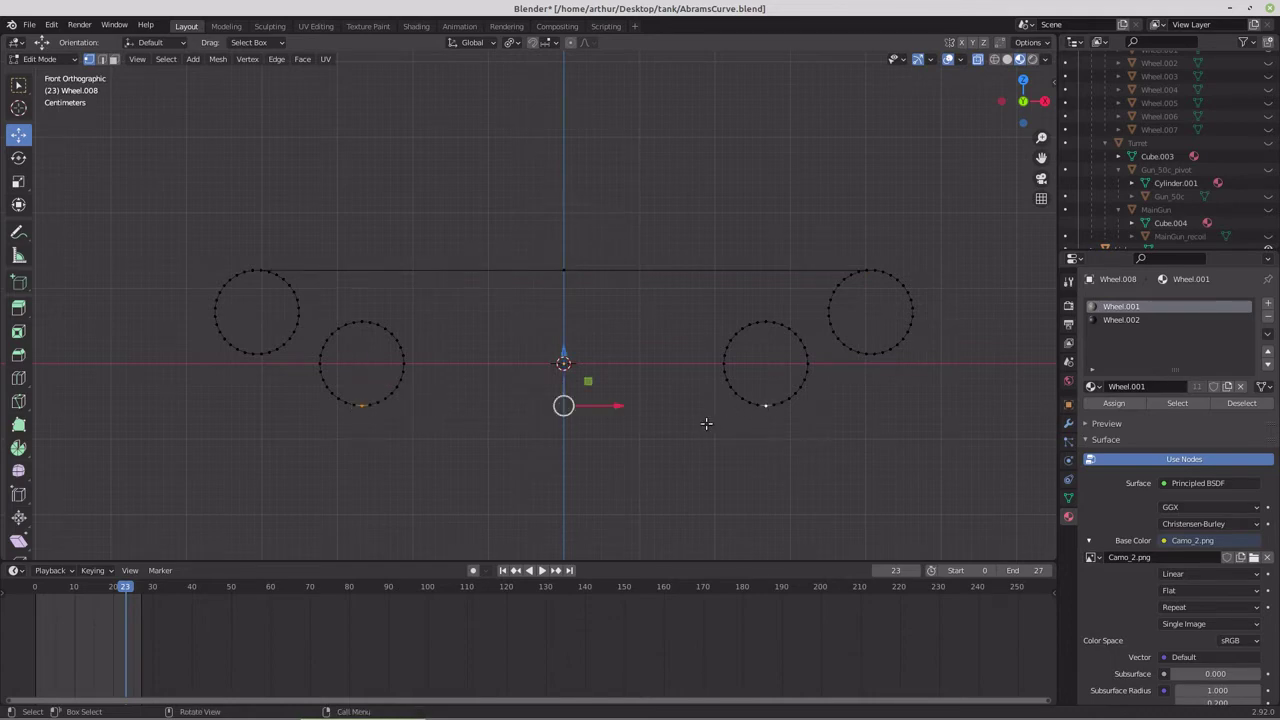
key(f)
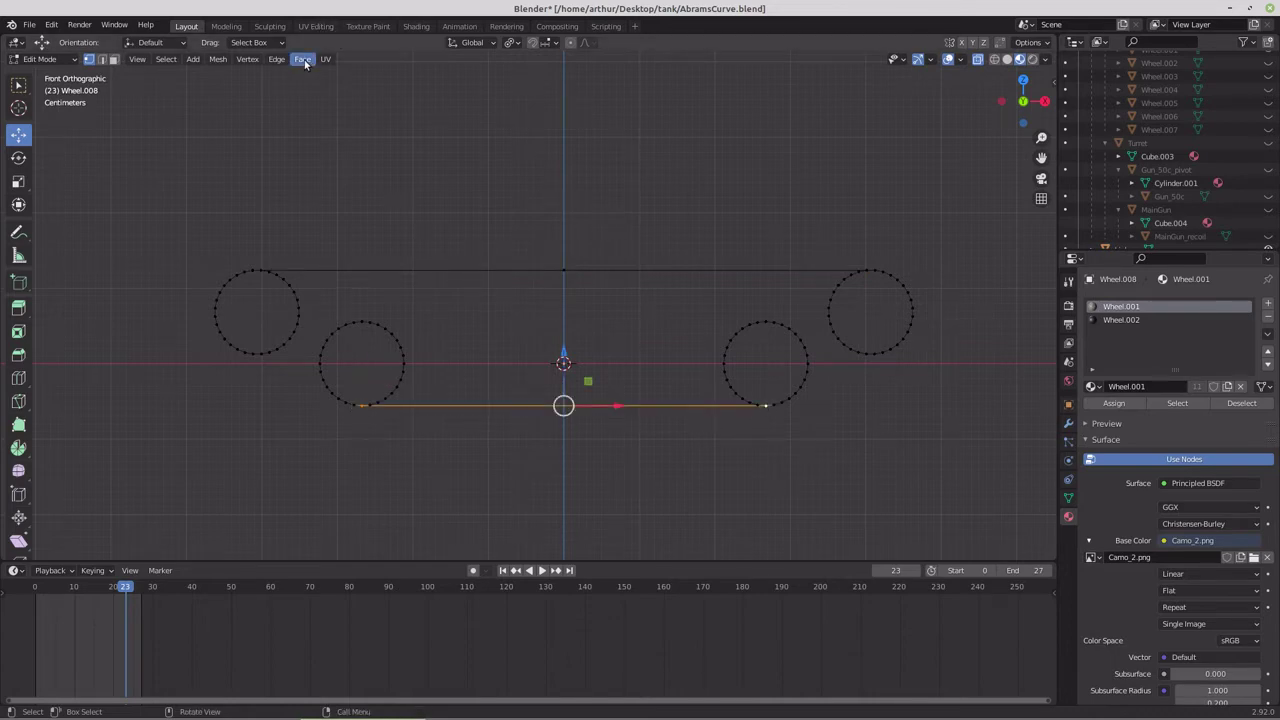
click(273, 62)
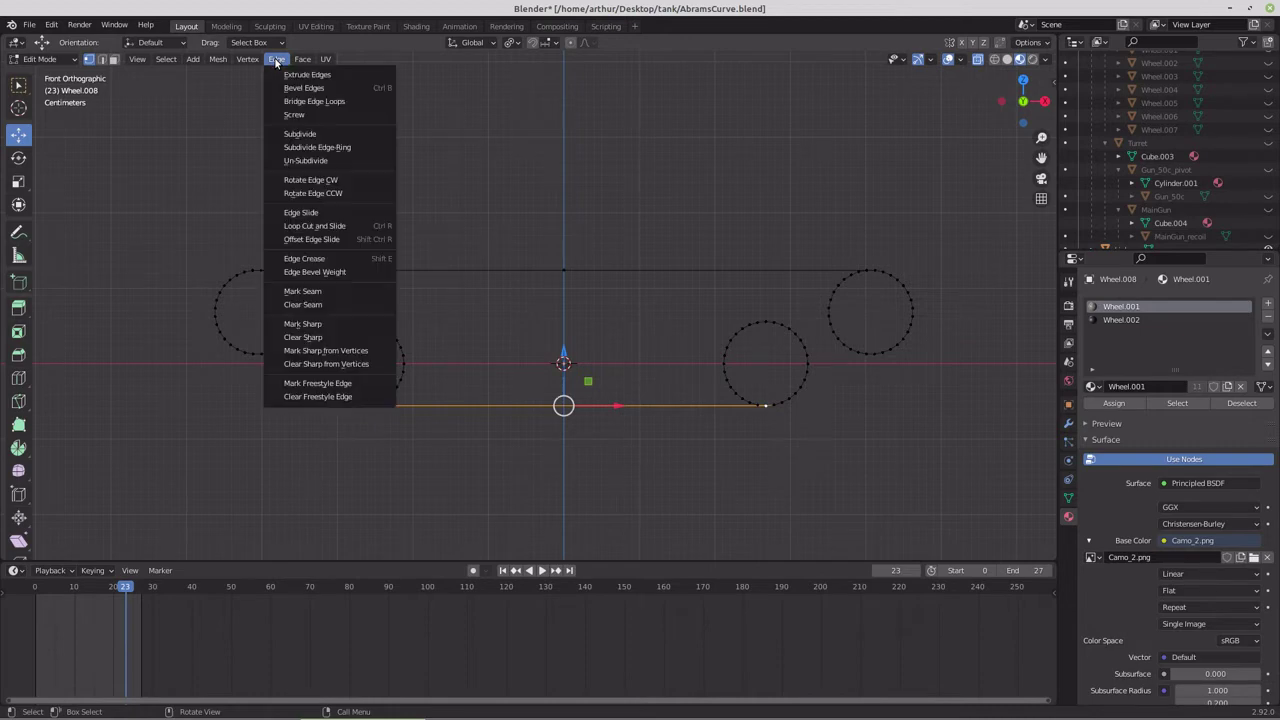
click(298, 133)
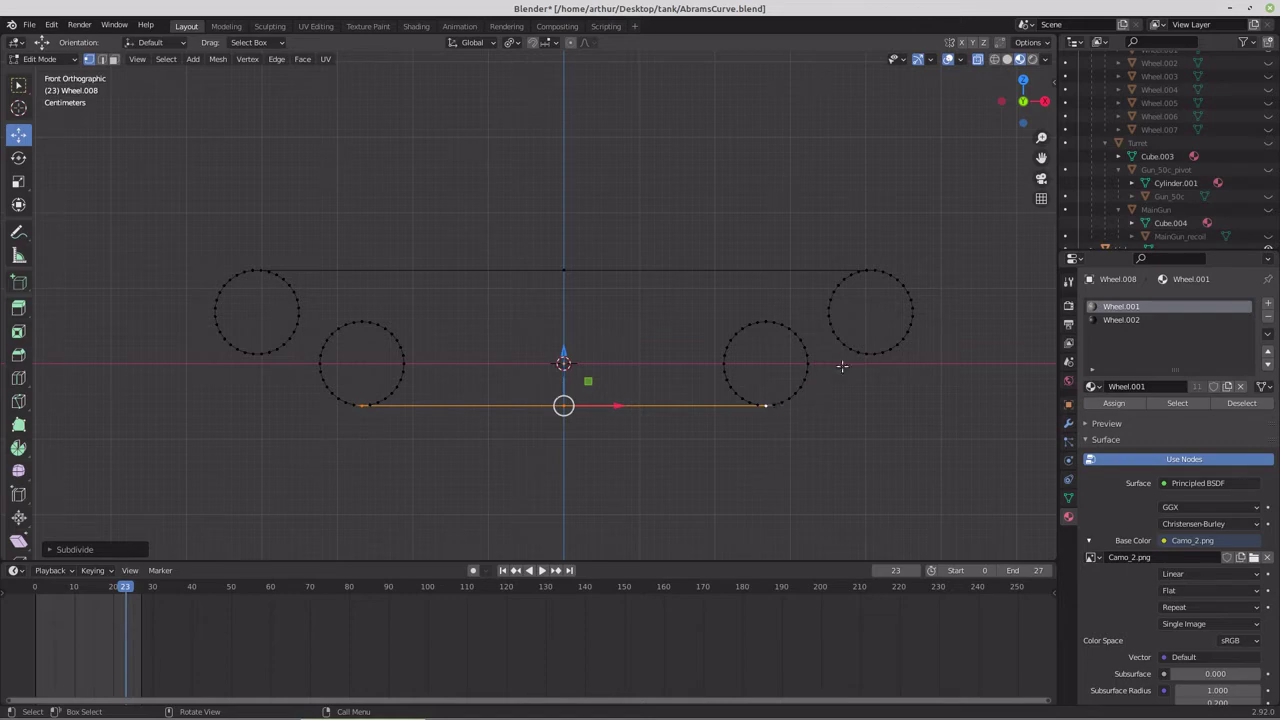
shift+middle_drag(185, 438, 291, 400)
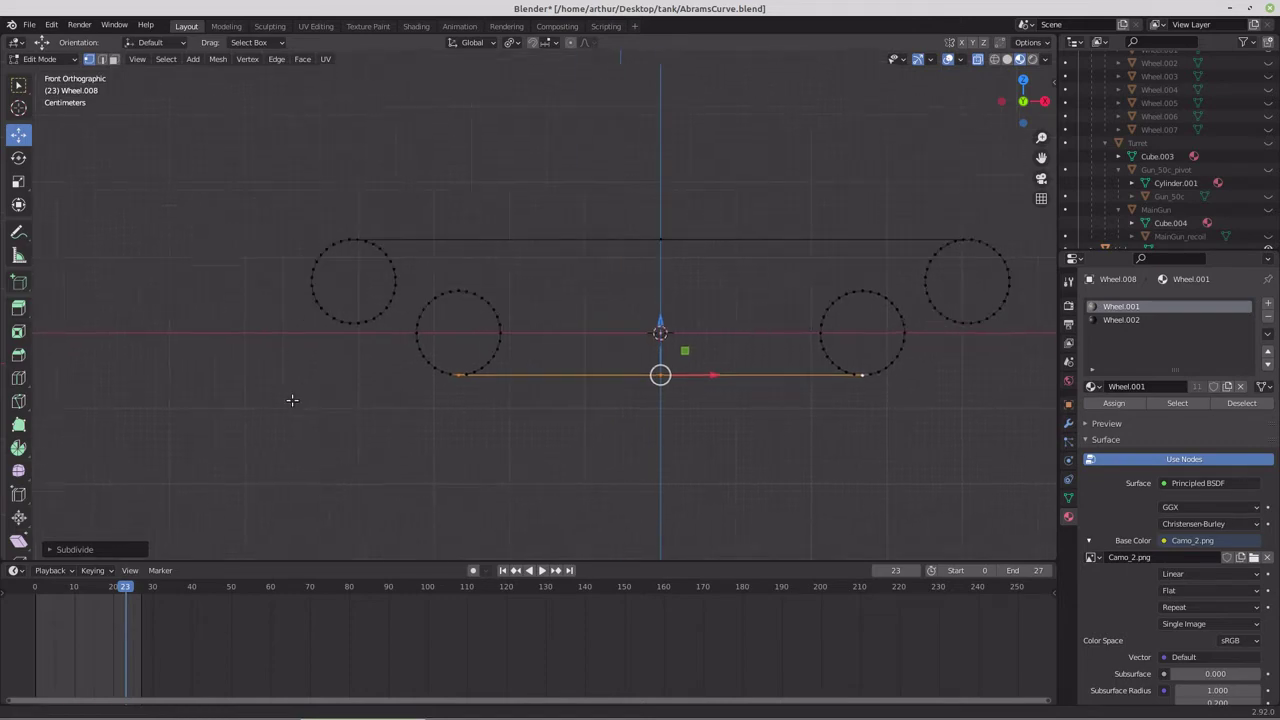
scroll(309, 420, up, 3)
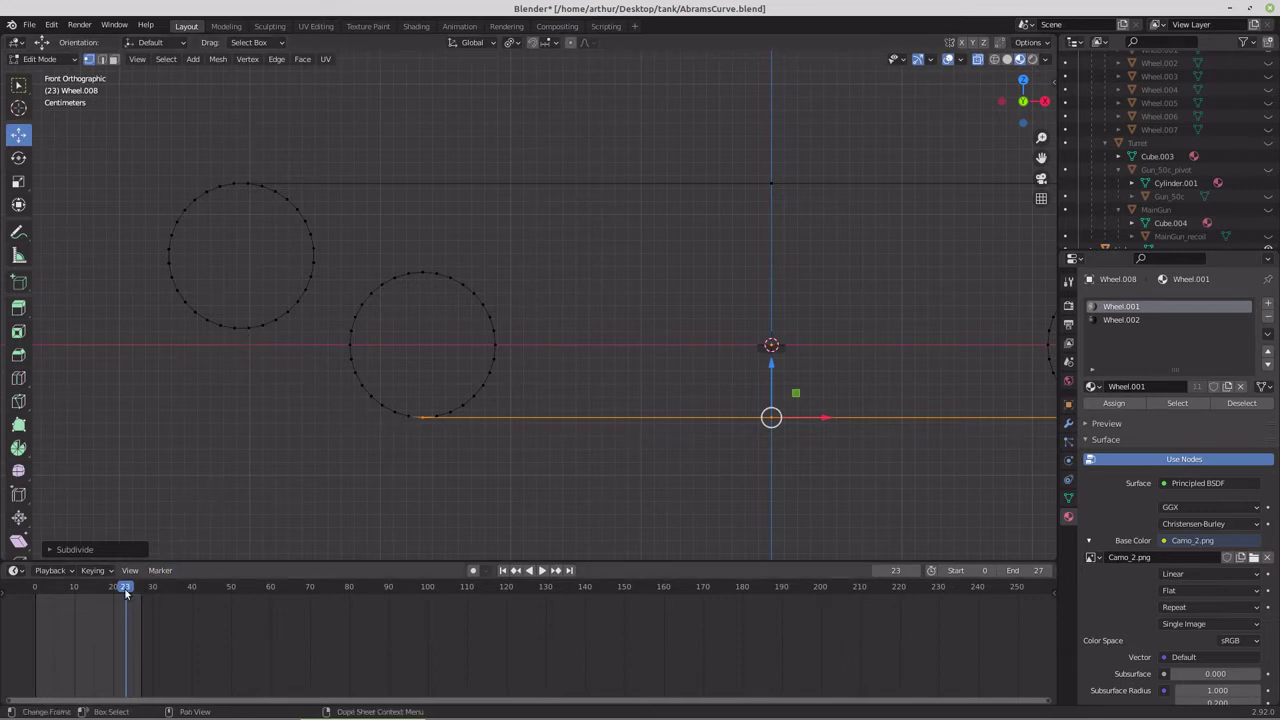
Step: Reset the timeline to frame 0 and connect a vertex on each left wheel circle with an edge
drag(125, 592, 28, 597)
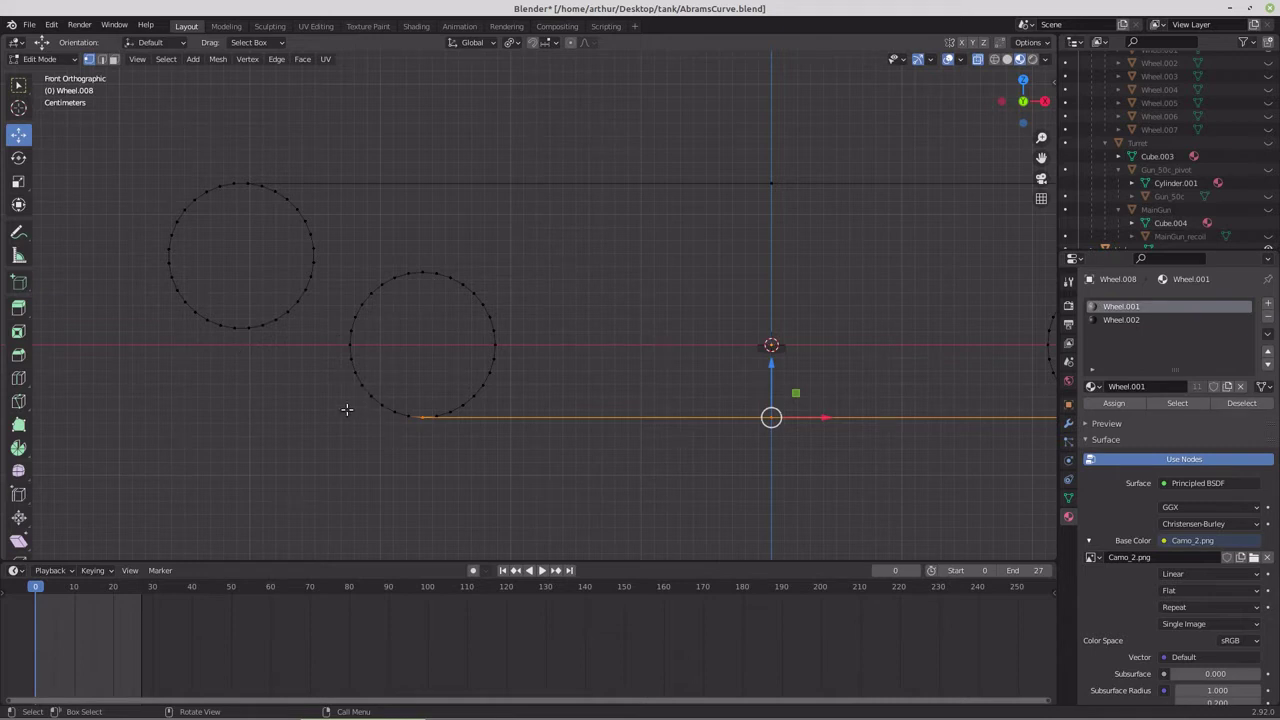
click(394, 413)
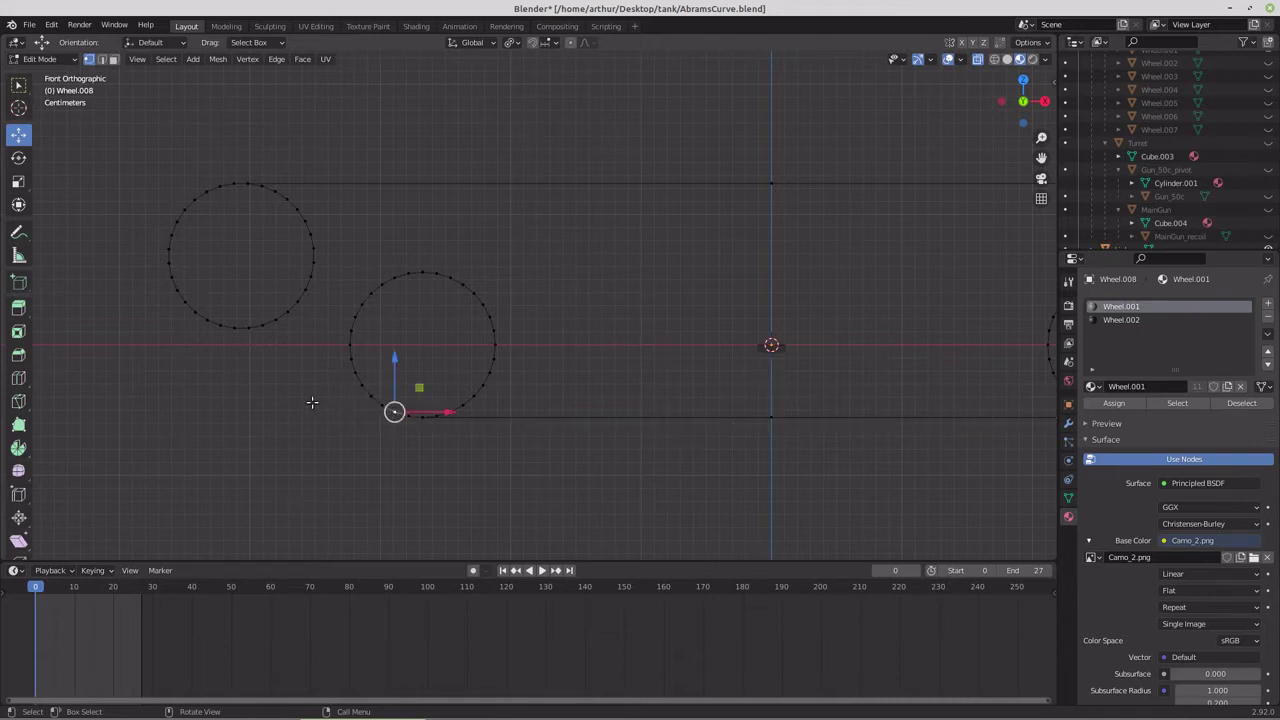
shift+click(195, 311)
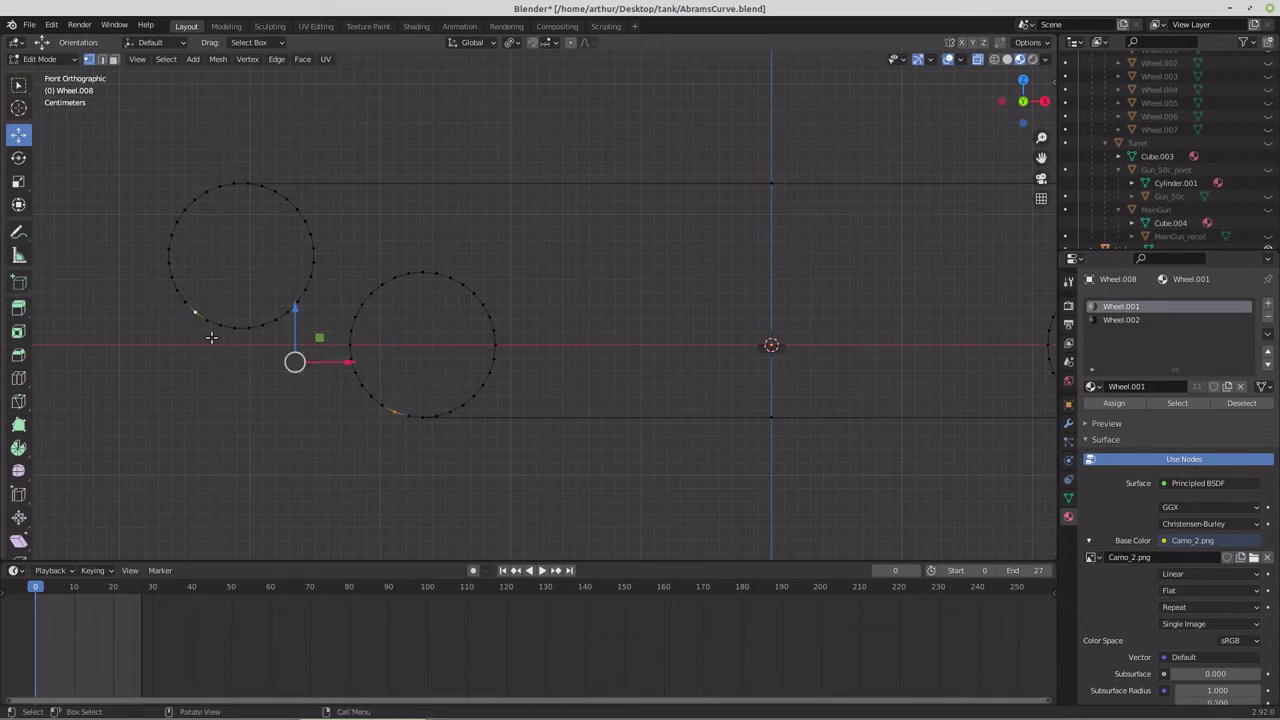
key(f)
scroll(250, 398, up, 1)
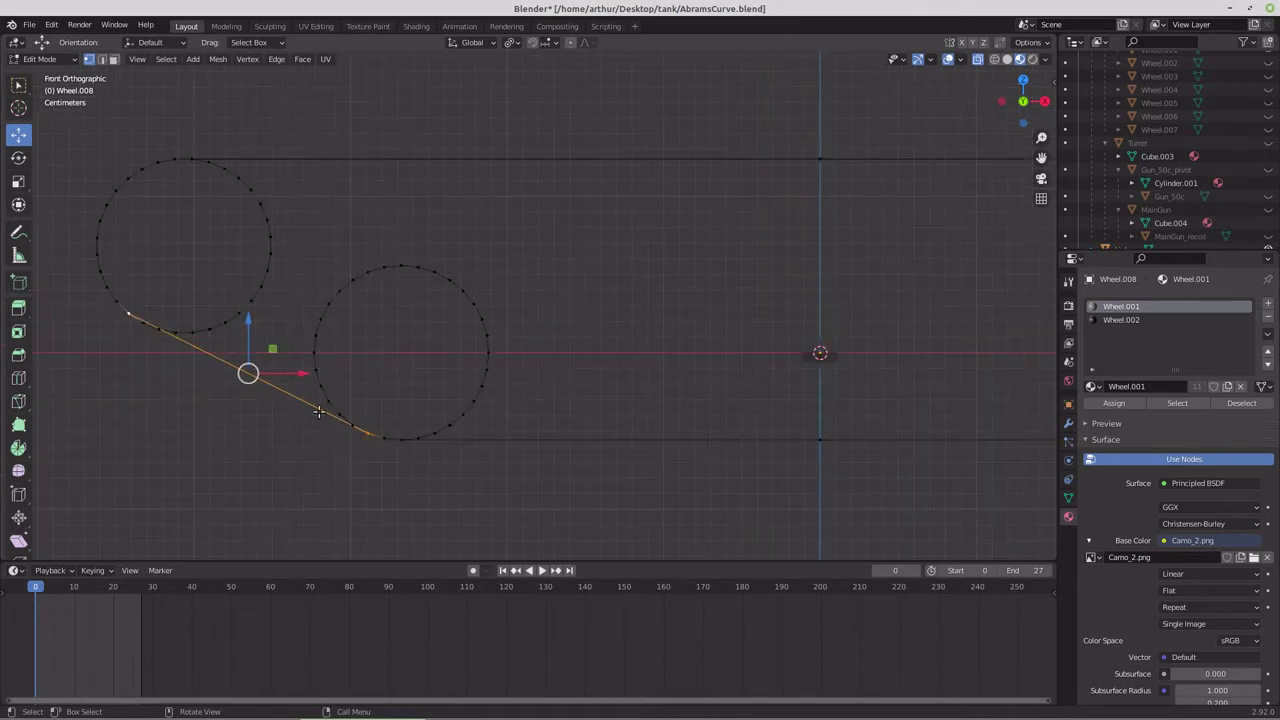
Step: Delete the misplaced edge and reconnect the upper-left circle's underside to the lower-left circle's bottom
key(x)
click(160, 330)
click(143, 323)
shift+click(367, 434)
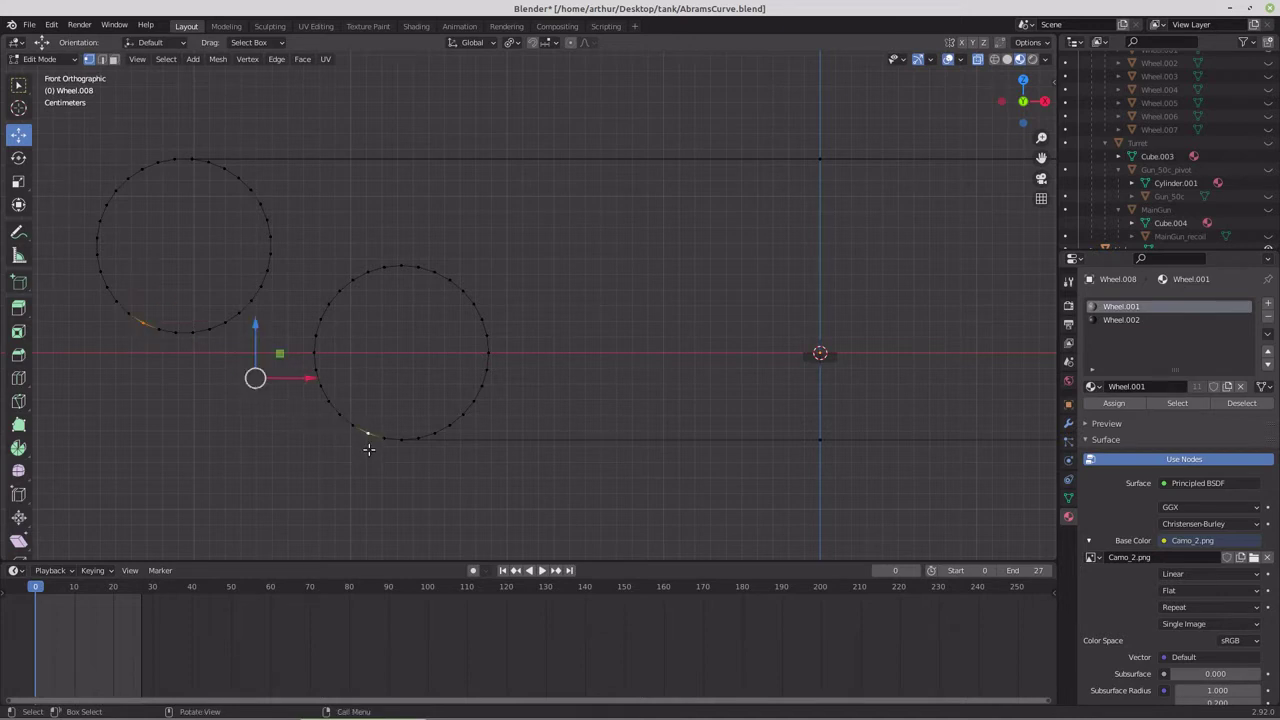
key(f)
scroll(459, 428, down, 1)
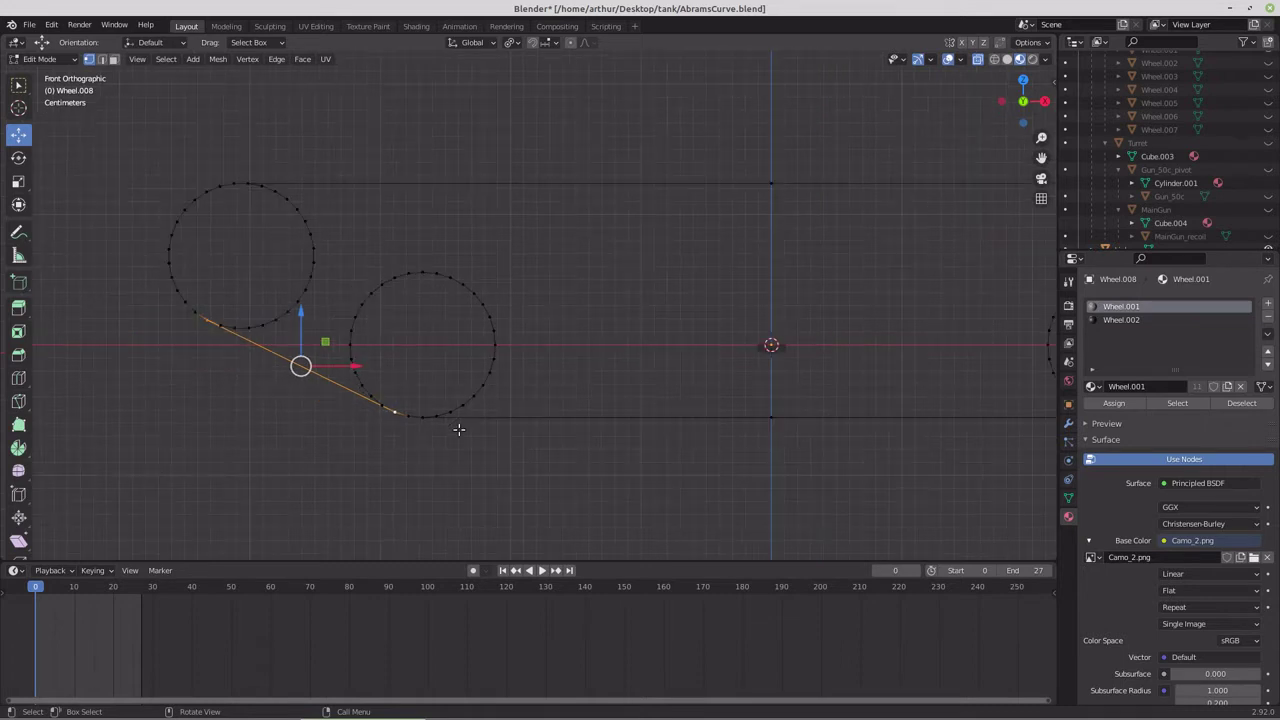
shift+middle_drag(665, 403, 163, 363)
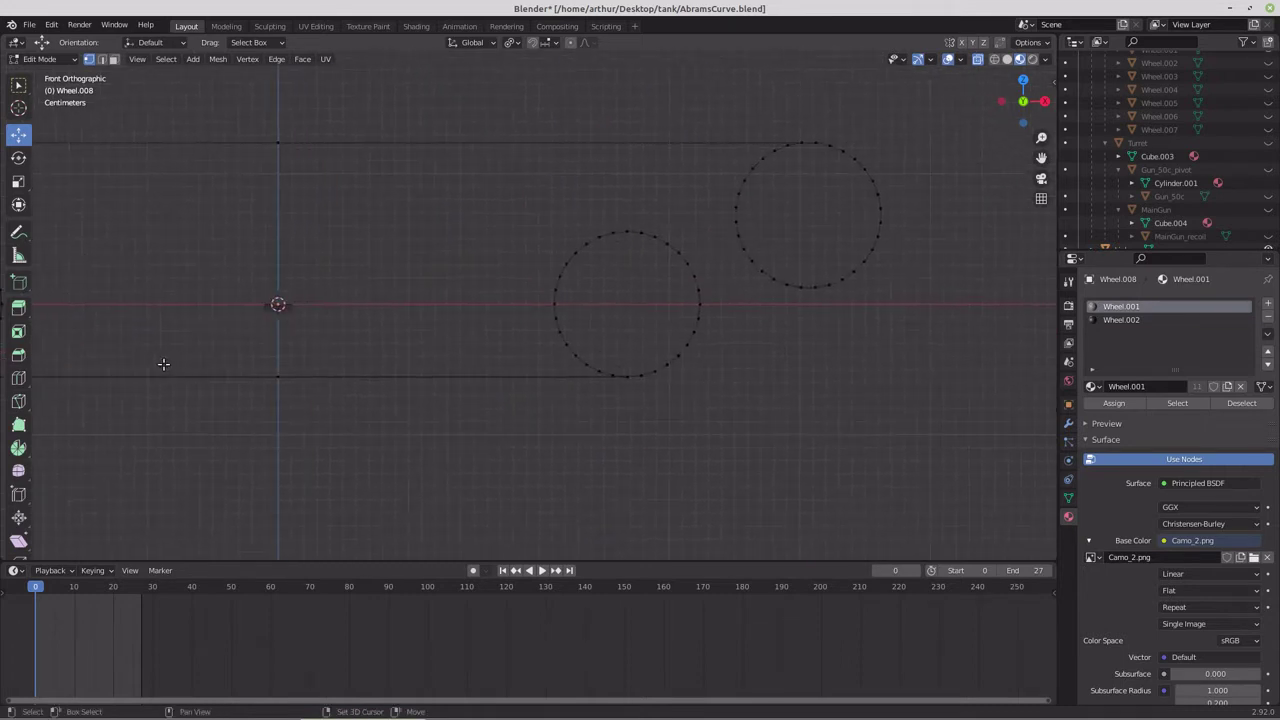
middle_drag(786, 374, 733, 378)
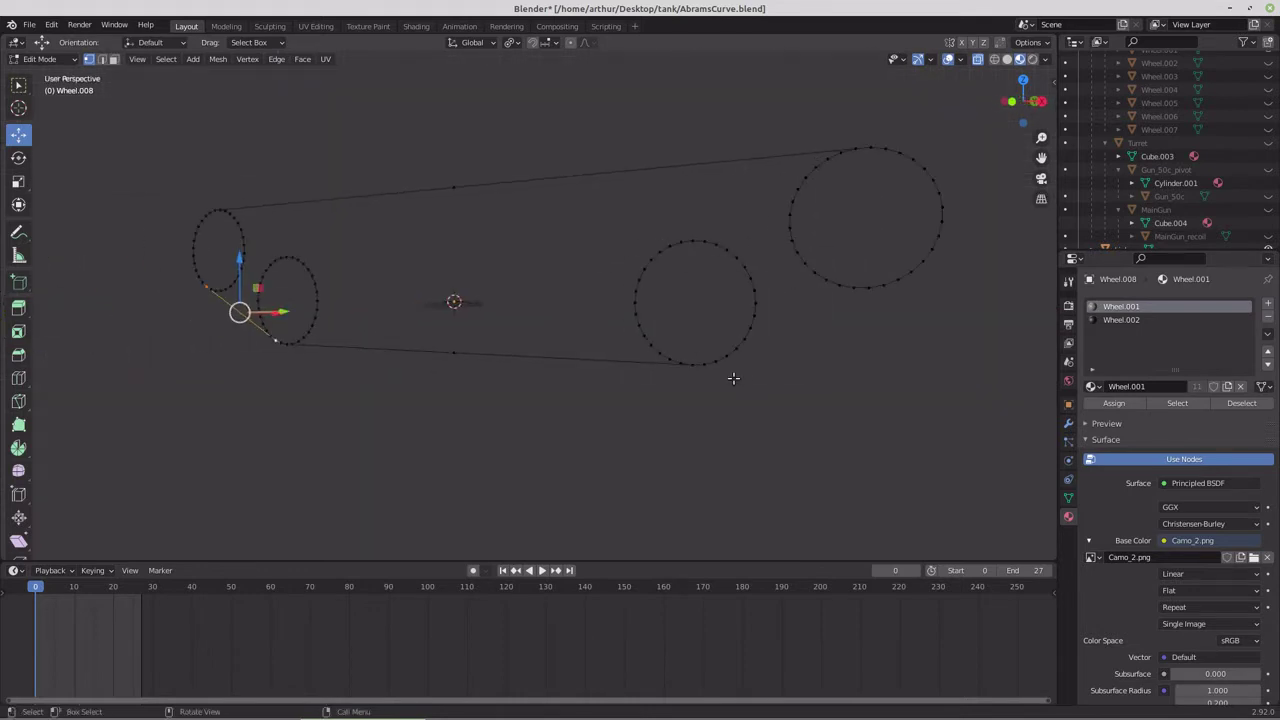
Step: In front view, join a lower-right vertex of the lower circle to the upper circle with an edge
key(KP_1)
shift+middle_drag(743, 357, 603, 386)
scroll(597, 389, up, 1)
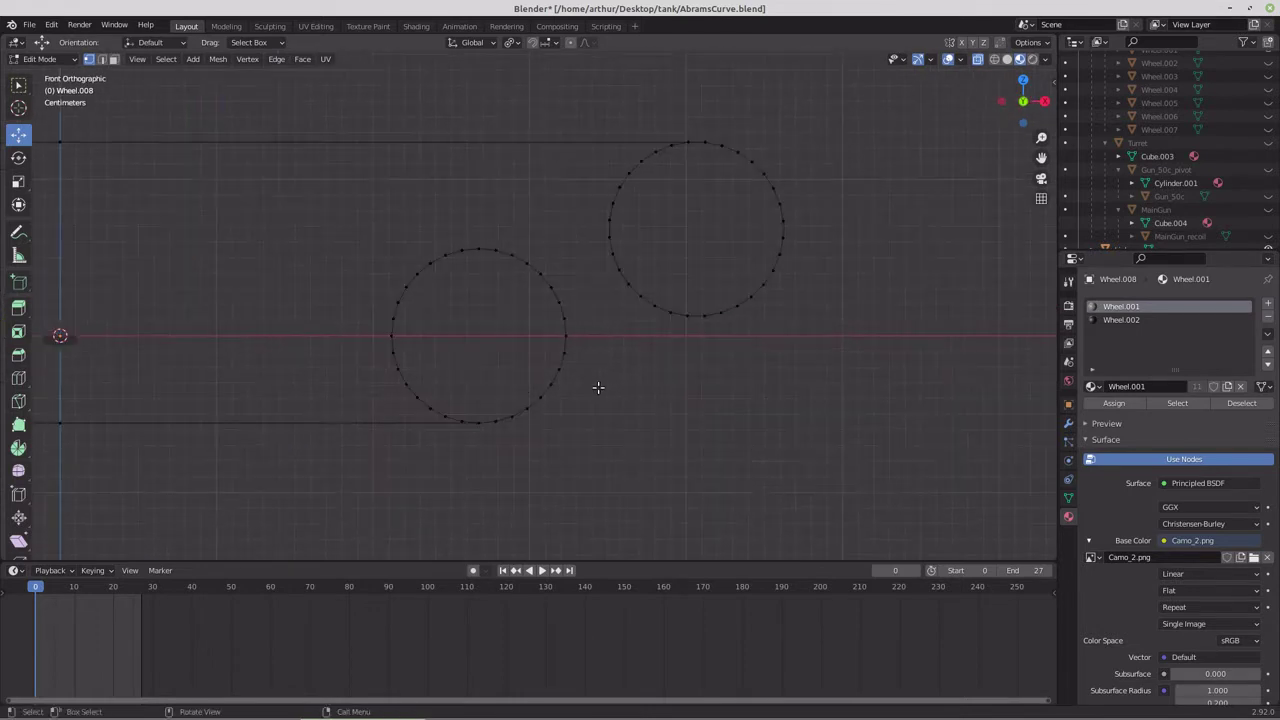
click(528, 410)
shift+click(751, 298)
key(f)
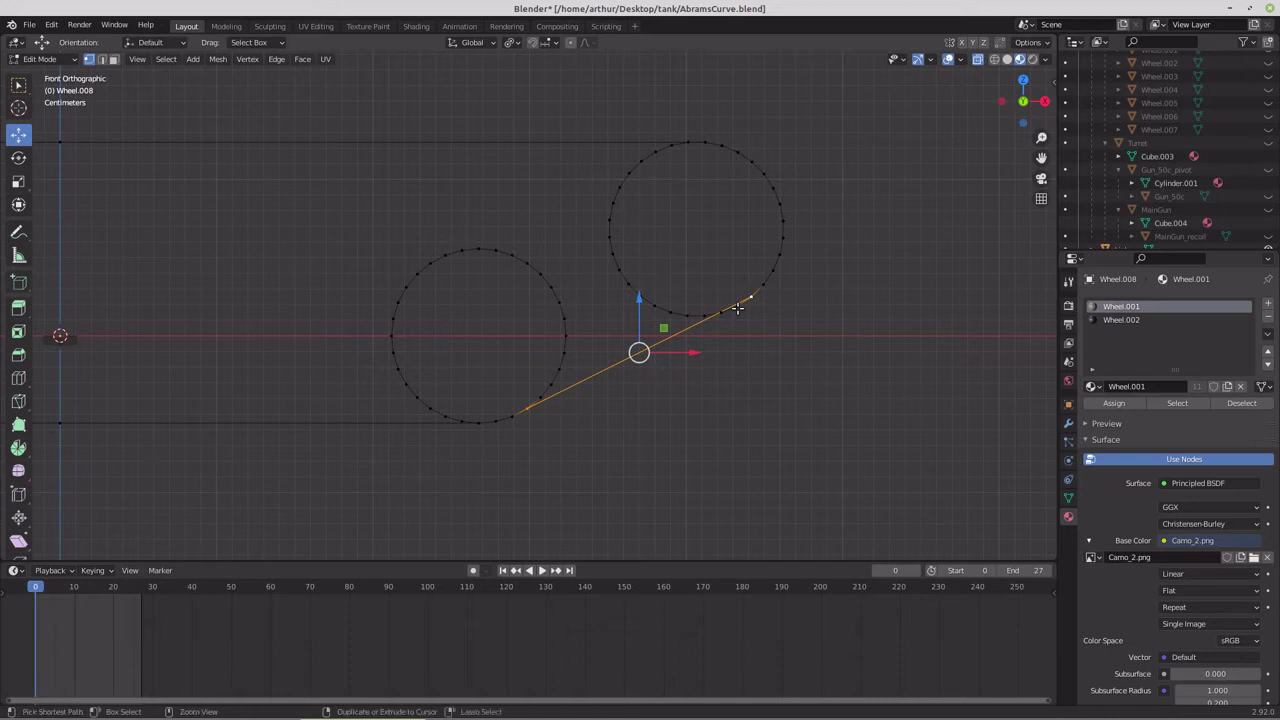
Step: Undo that edge and recreate it from the upper circle's tangent vertex to the lower circle's vertex
key(ctrl+z)
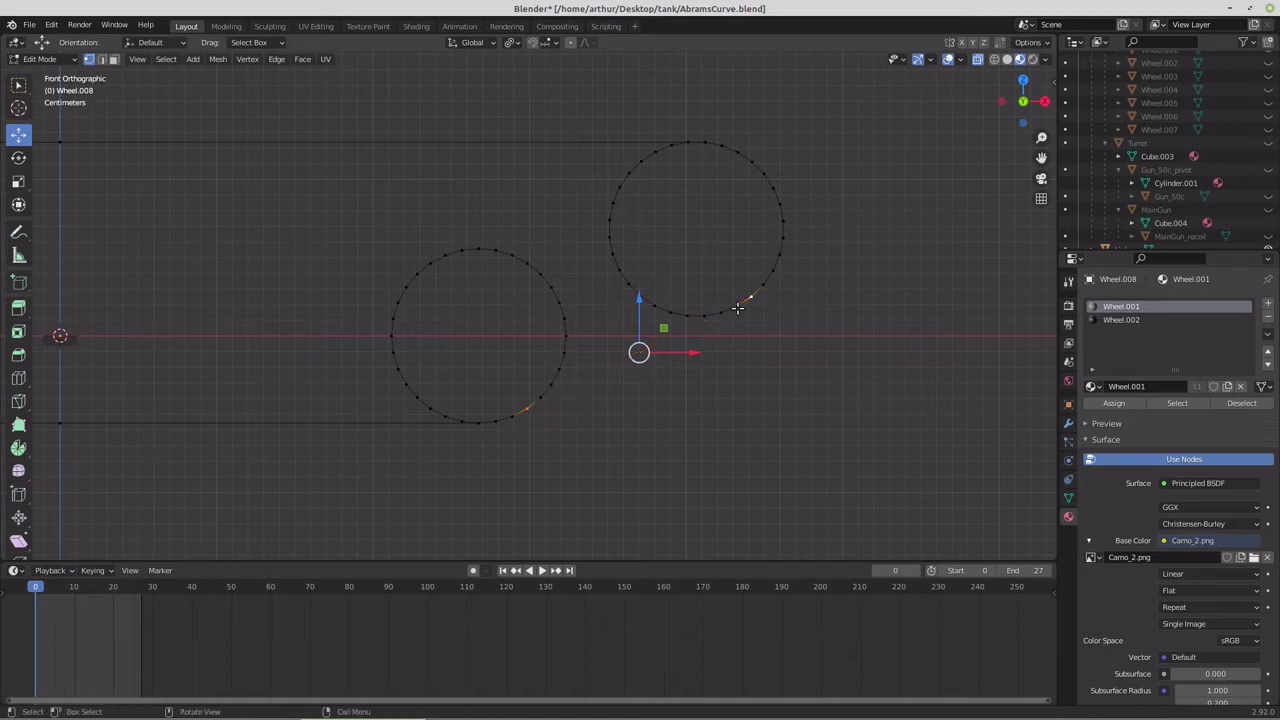
click(737, 307)
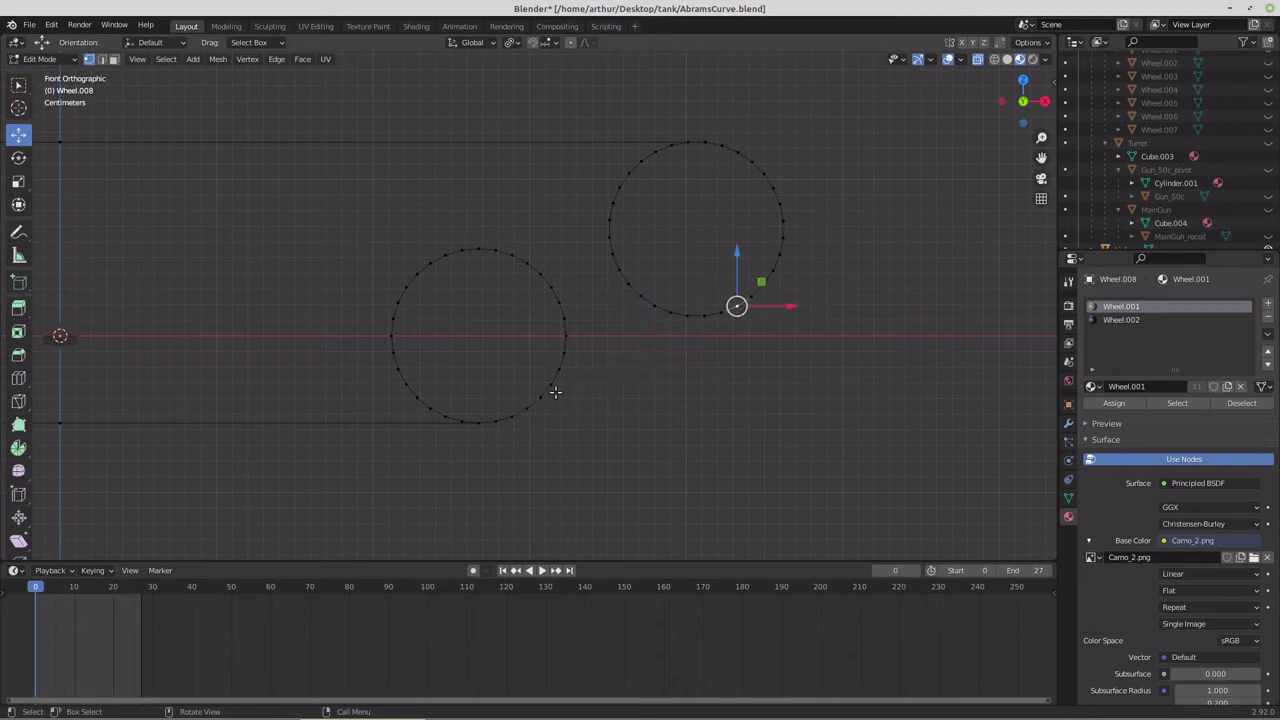
shift+click(528, 406)
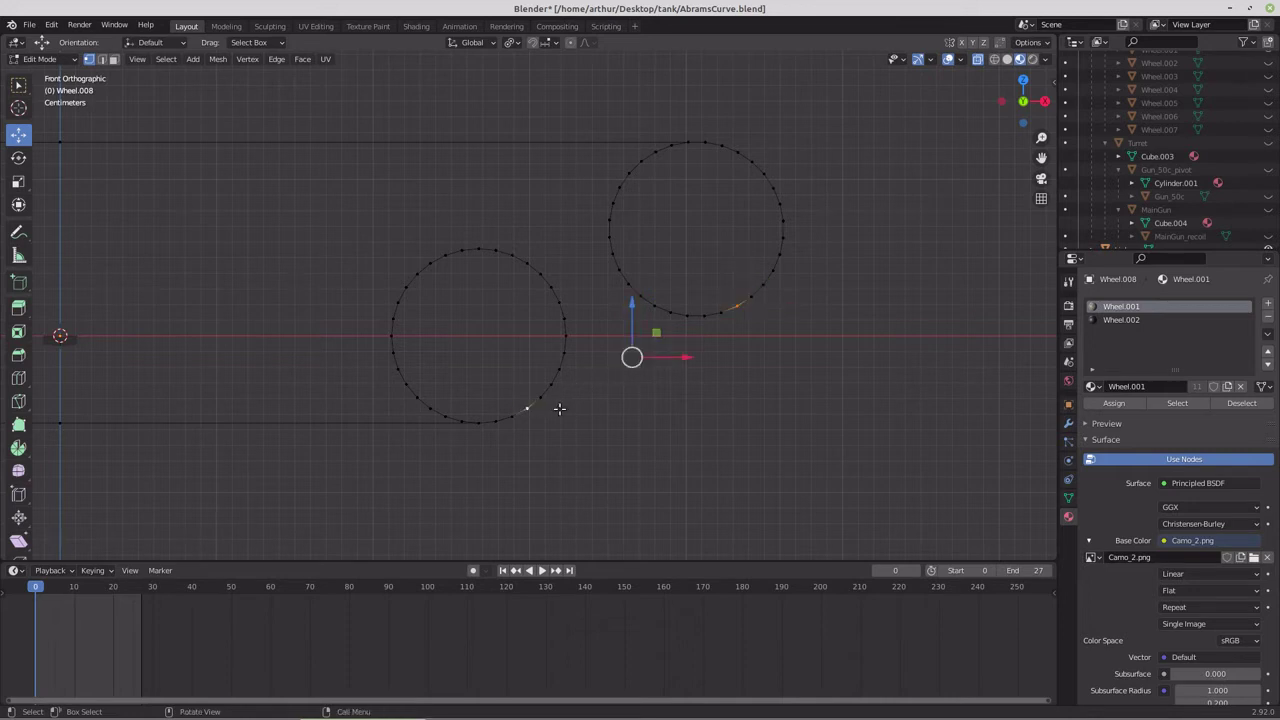
key(f)
Step: Select the lower circle's bottom vertex together with the upper circle's vertex
click(511, 417)
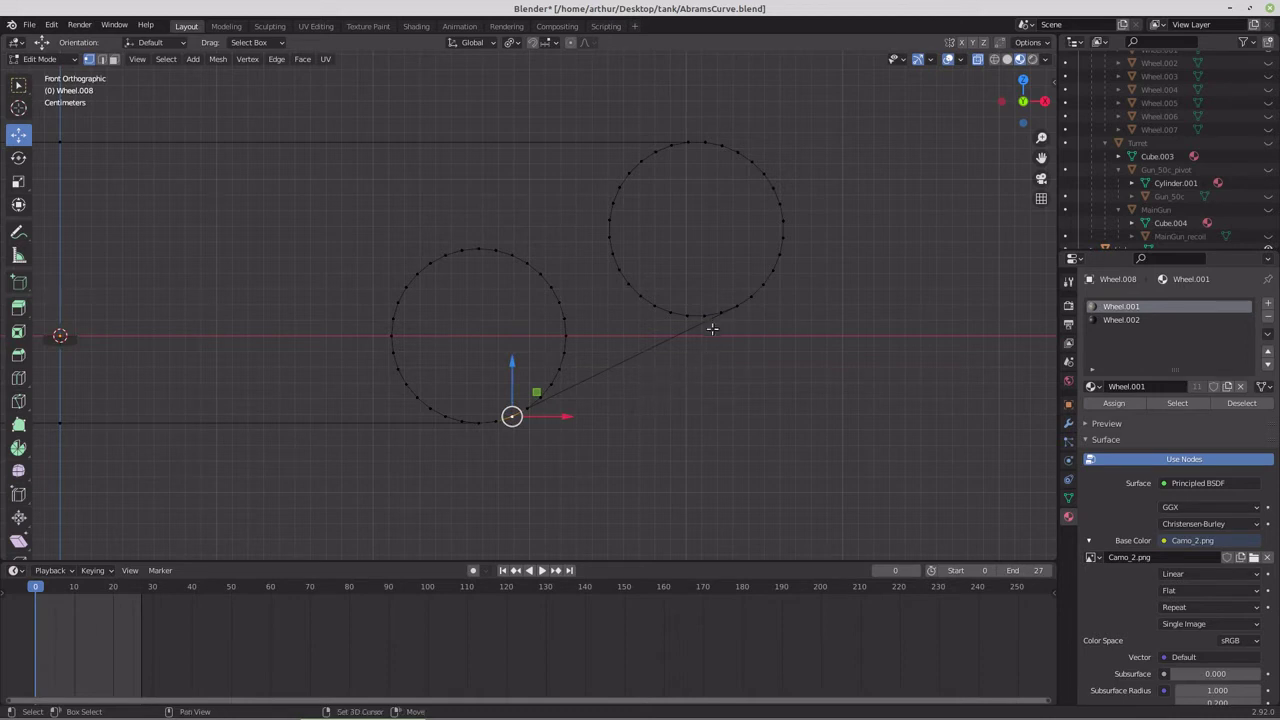
shift+click(736, 310)
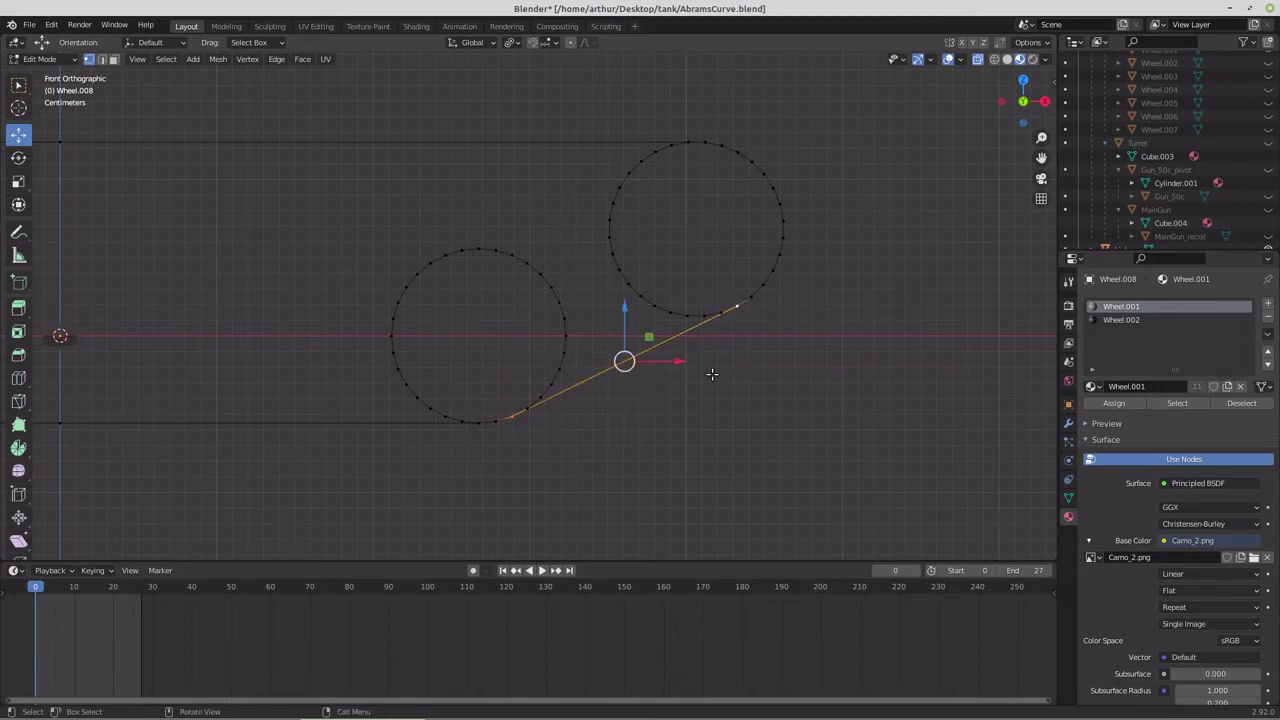
scroll(612, 405, up, 1)
scroll(609, 412, up, 1)
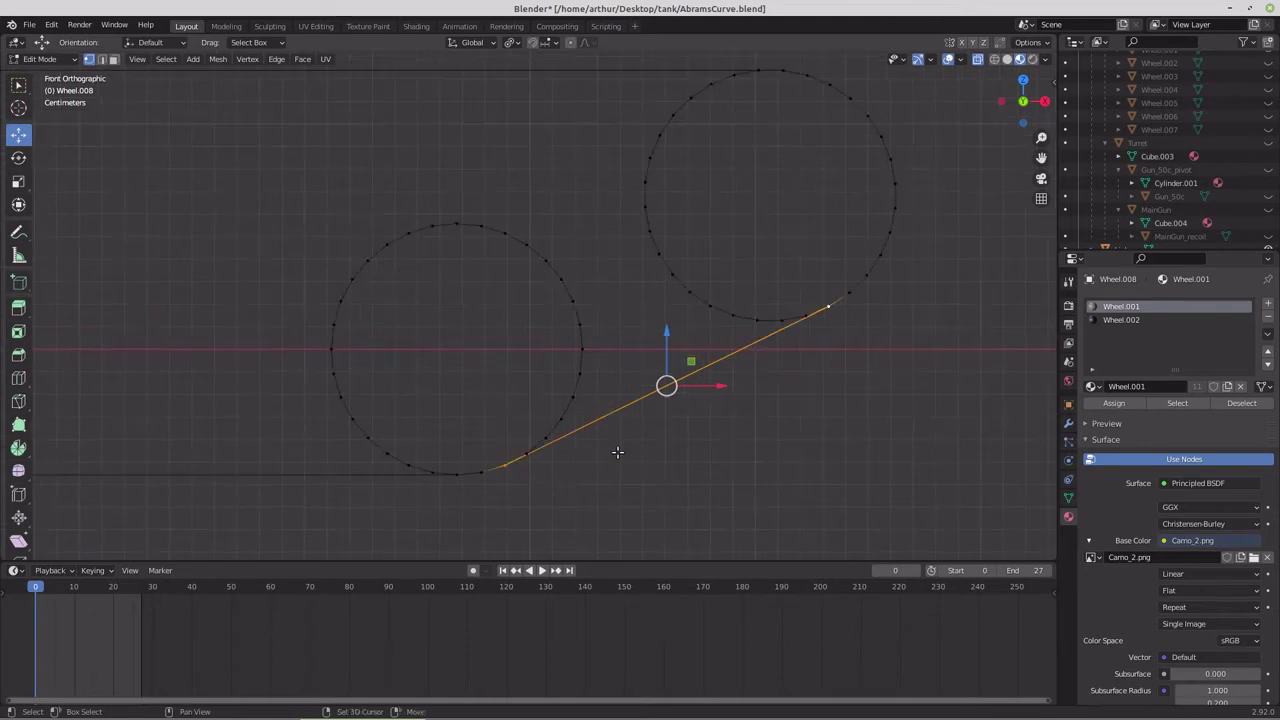
Step: Delete the stray connecting edge between the left wheel circles in Edge select mode, then frame the outline
shift+middle_drag(618, 450, 605, 396)
scroll(600, 400, up, 3)
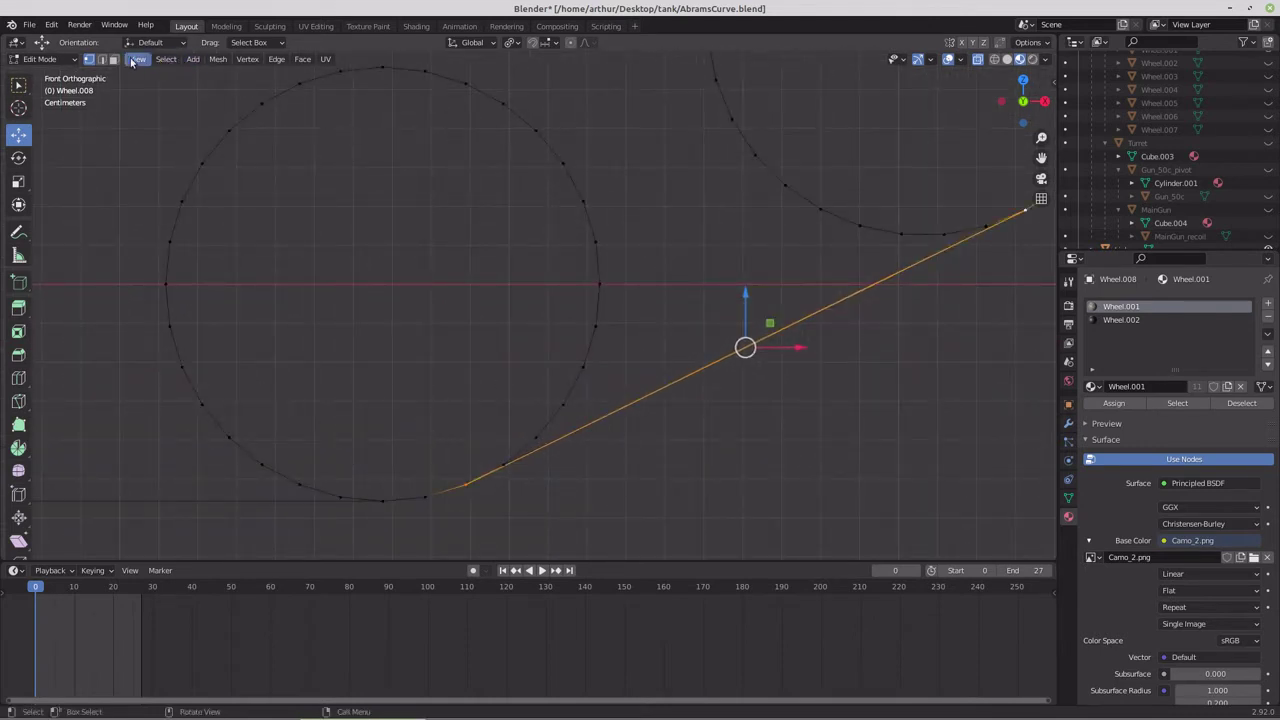
click(100, 60)
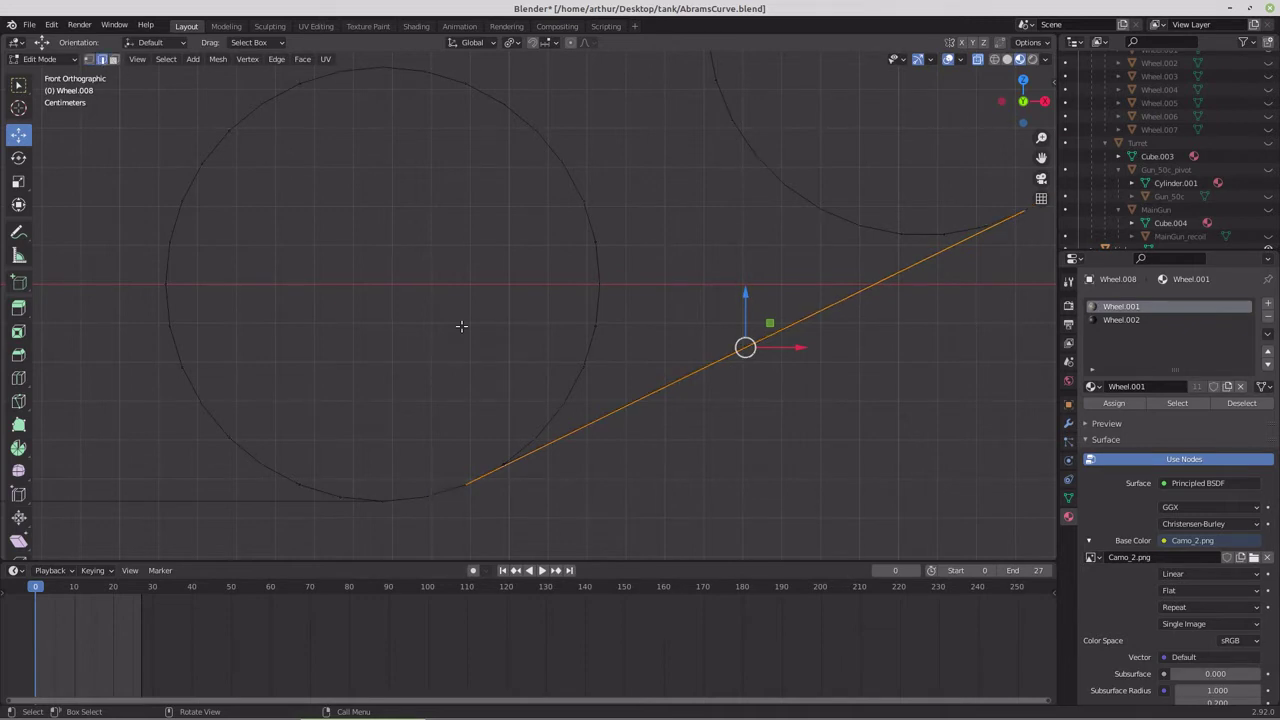
click(580, 428)
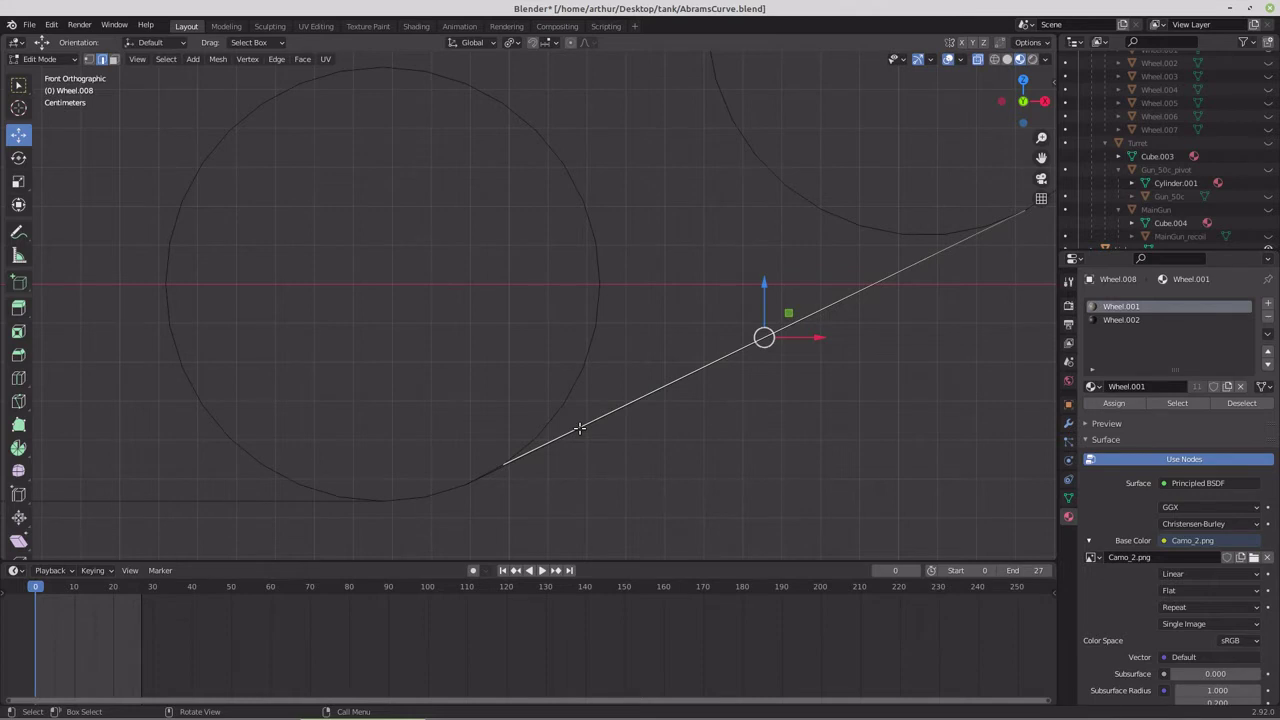
key(x)
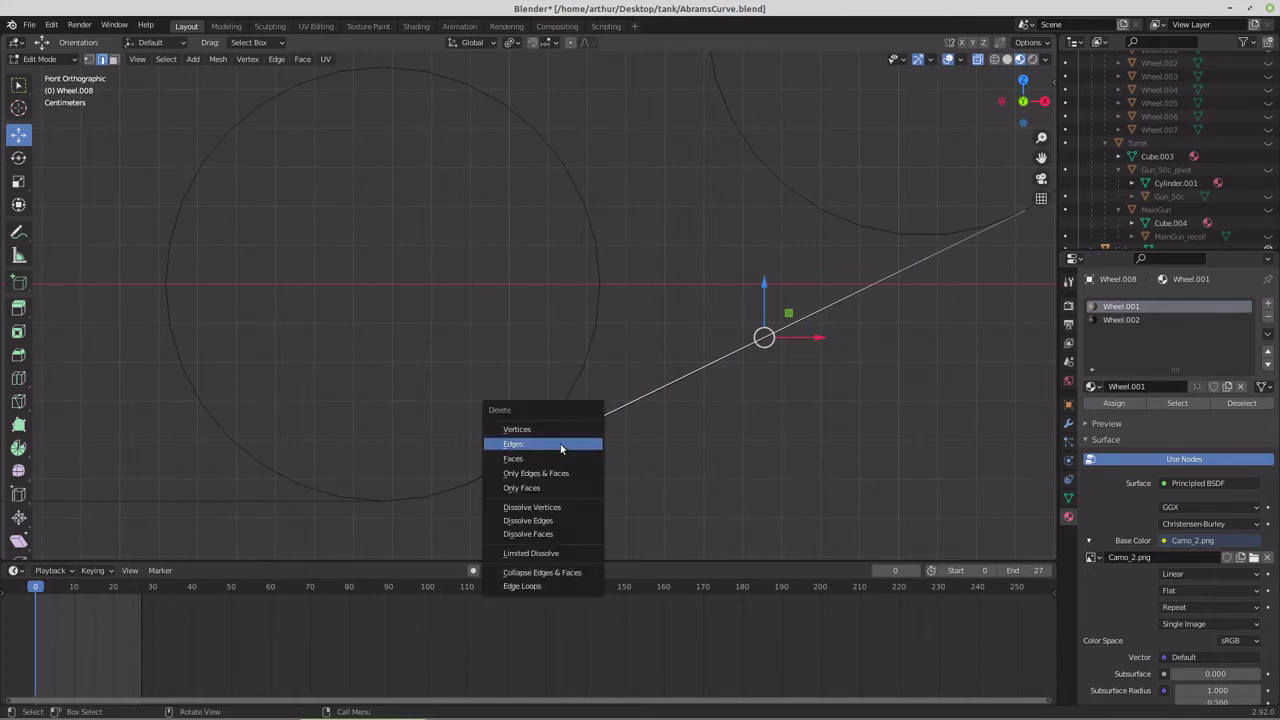
click(561, 444)
scroll(583, 447, down, 6)
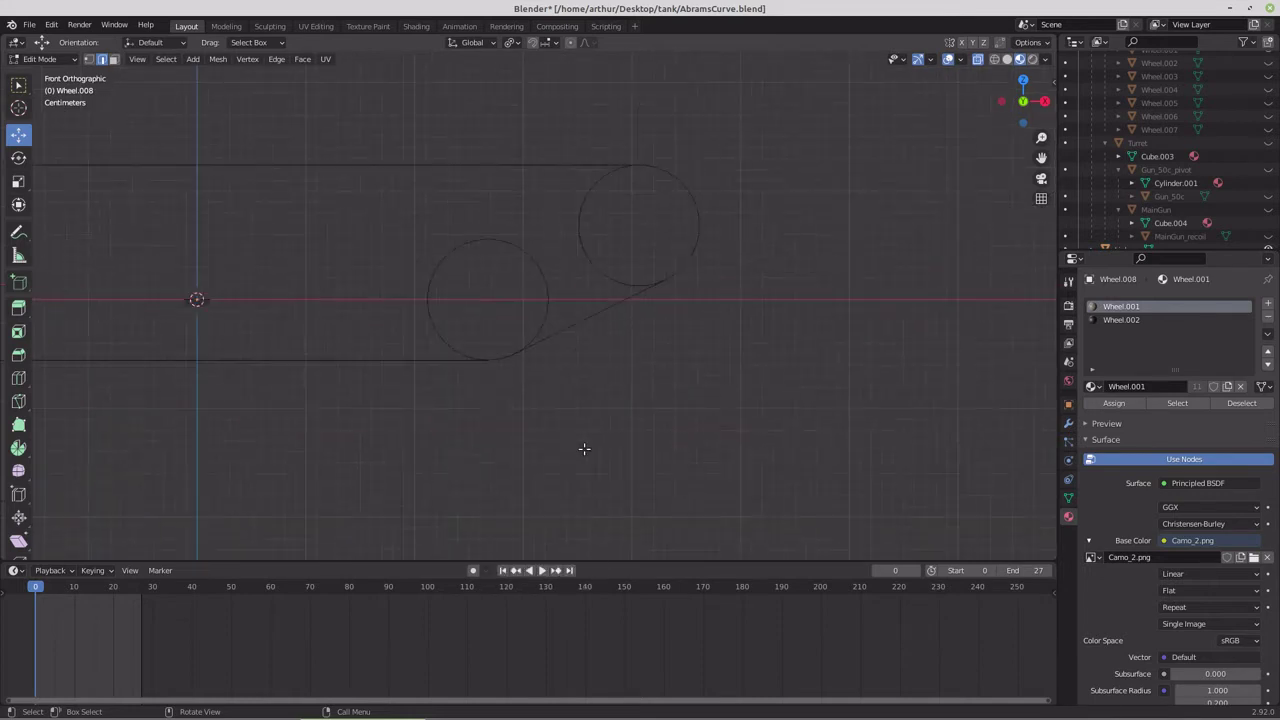
scroll(584, 449, down, 2)
shift+middle_drag(371, 409, 563, 420)
scroll(614, 425, up, 2)
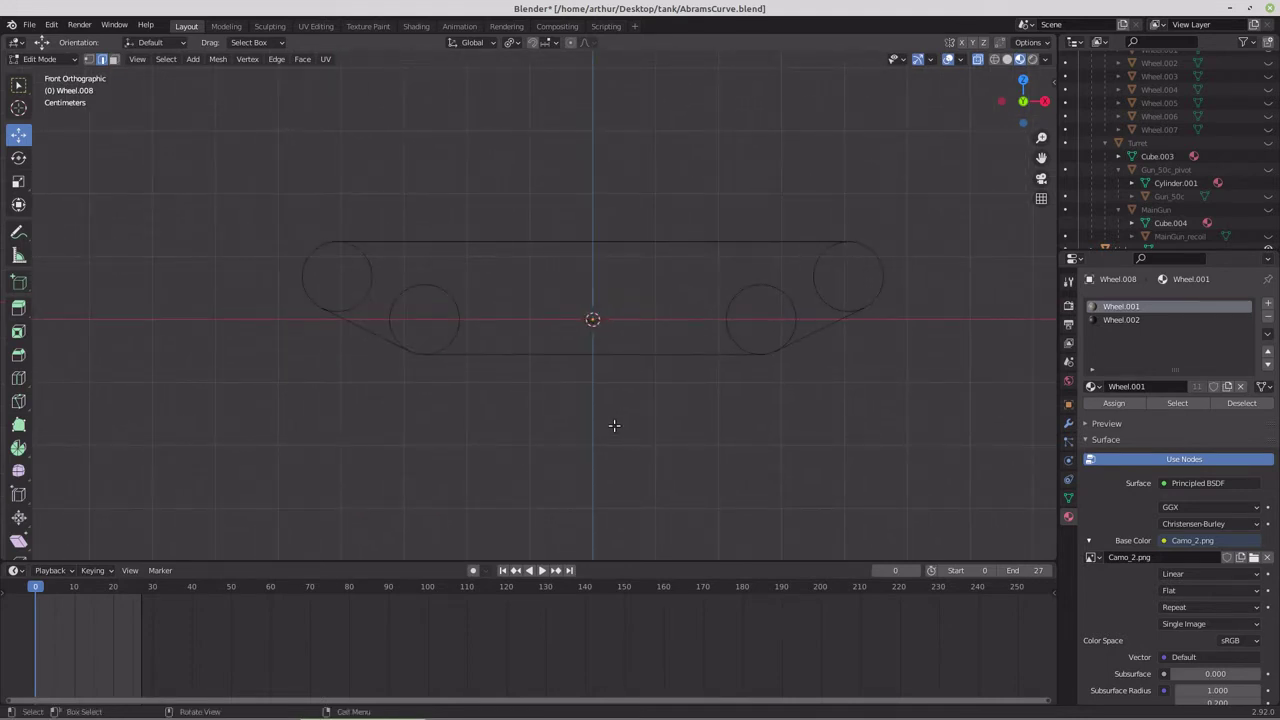
Step: Circle-select the upper wheel's outer arc and the second wheel's left, top and right arcs
click(89, 60)
shift+middle_drag(367, 304, 427, 380)
scroll(427, 380, up, 7)
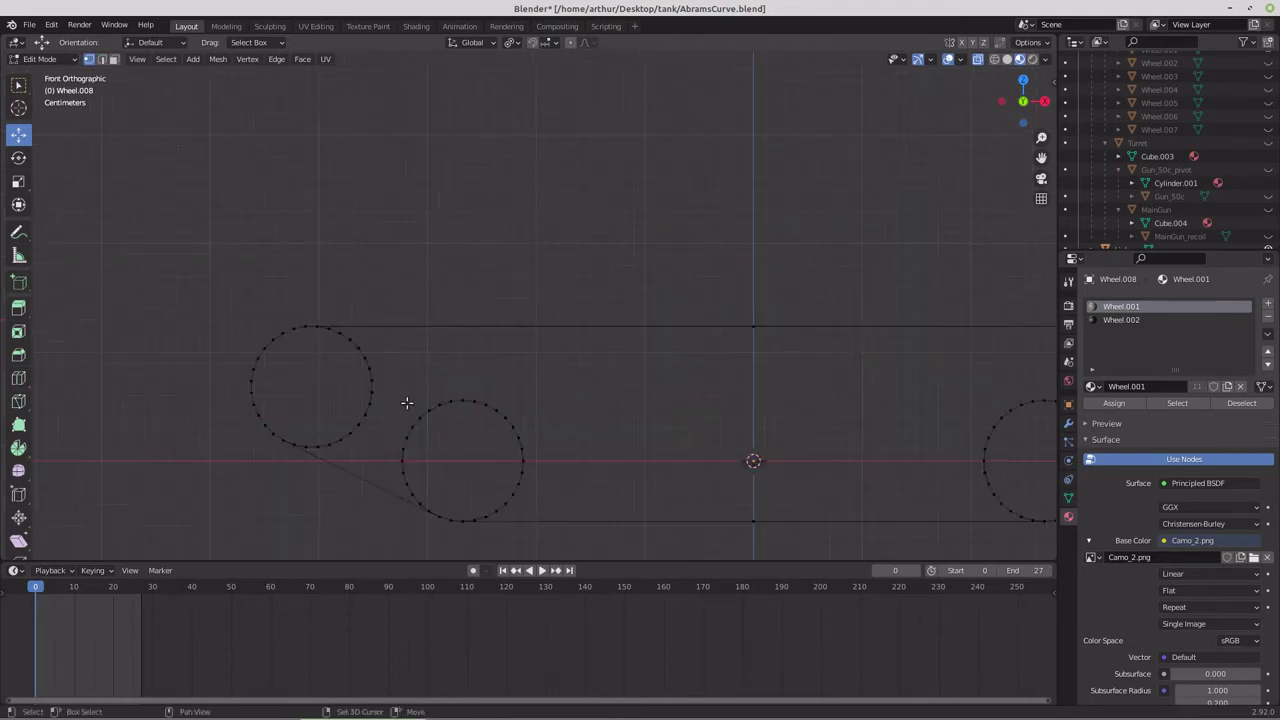
shift+middle_drag(533, 354, 583, 338)
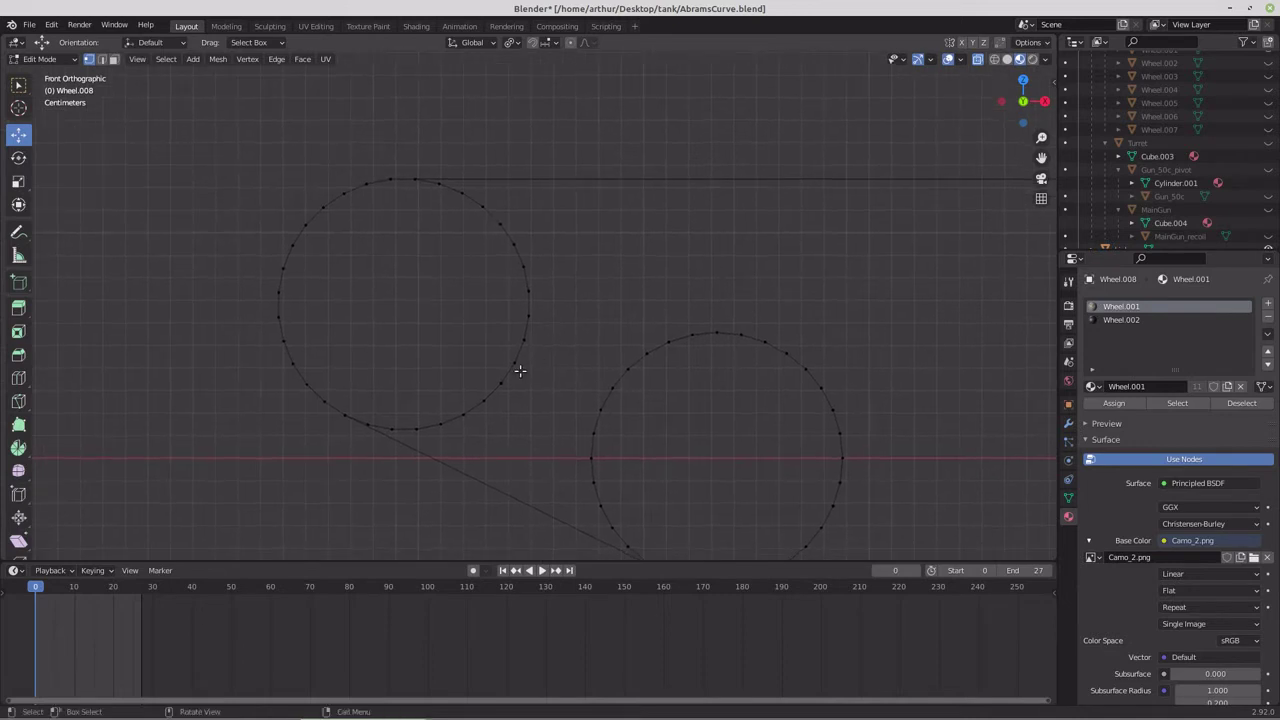
scroll(514, 371, up, 2)
shift+middle_drag(477, 397, 514, 354)
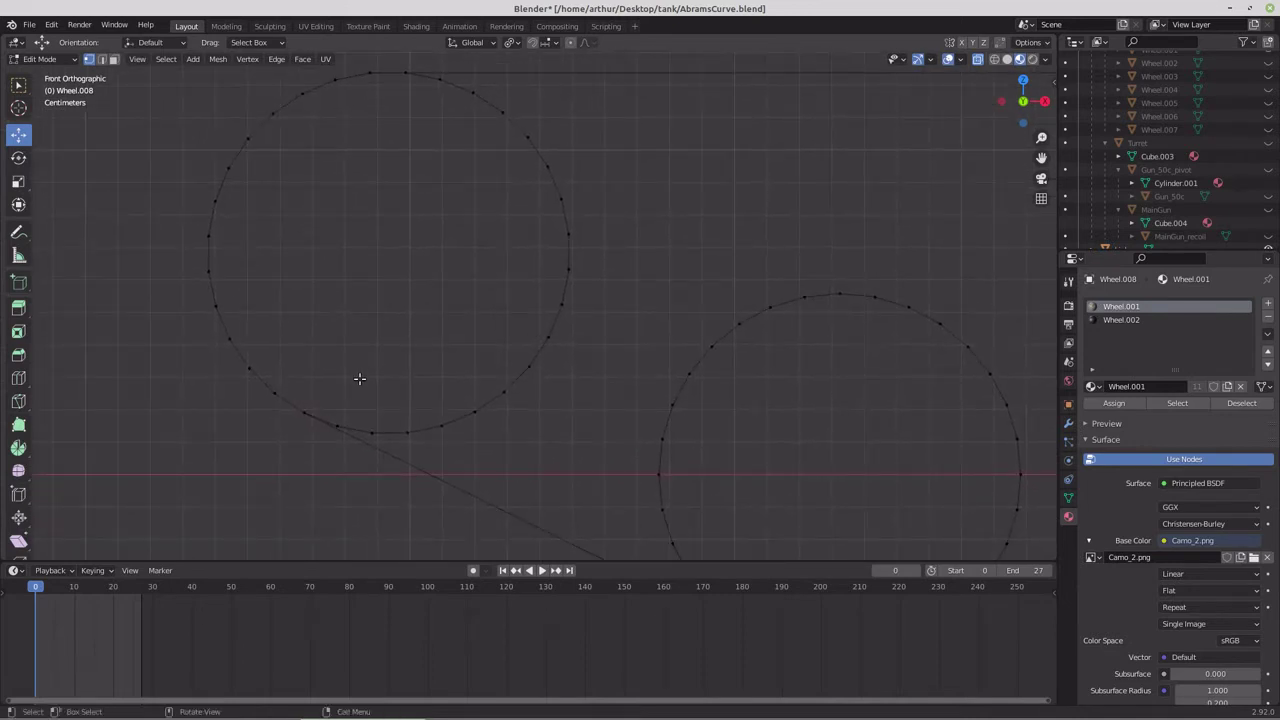
key(c)
mouse_move(340, 411)
mouse_down()
mouse_move(447, 413)
mouse_move(511, 388)
mouse_move(558, 323)
mouse_move(562, 195)
mouse_move(536, 149)
mouse_move(449, 86)
mouse_up()
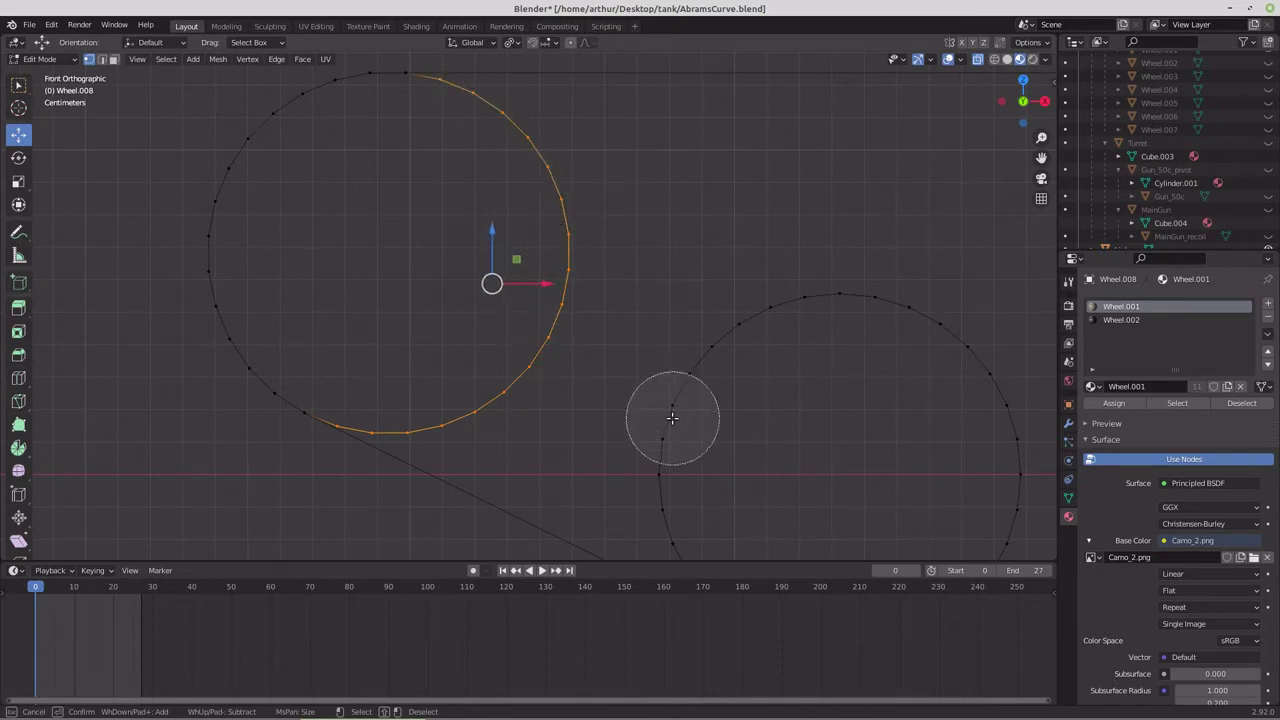
mouse_move(672, 418)
mouse_down()
mouse_move(665, 485)
mouse_move(758, 317)
mouse_move(839, 307)
mouse_move(950, 323)
mouse_move(1005, 437)
mouse_up()
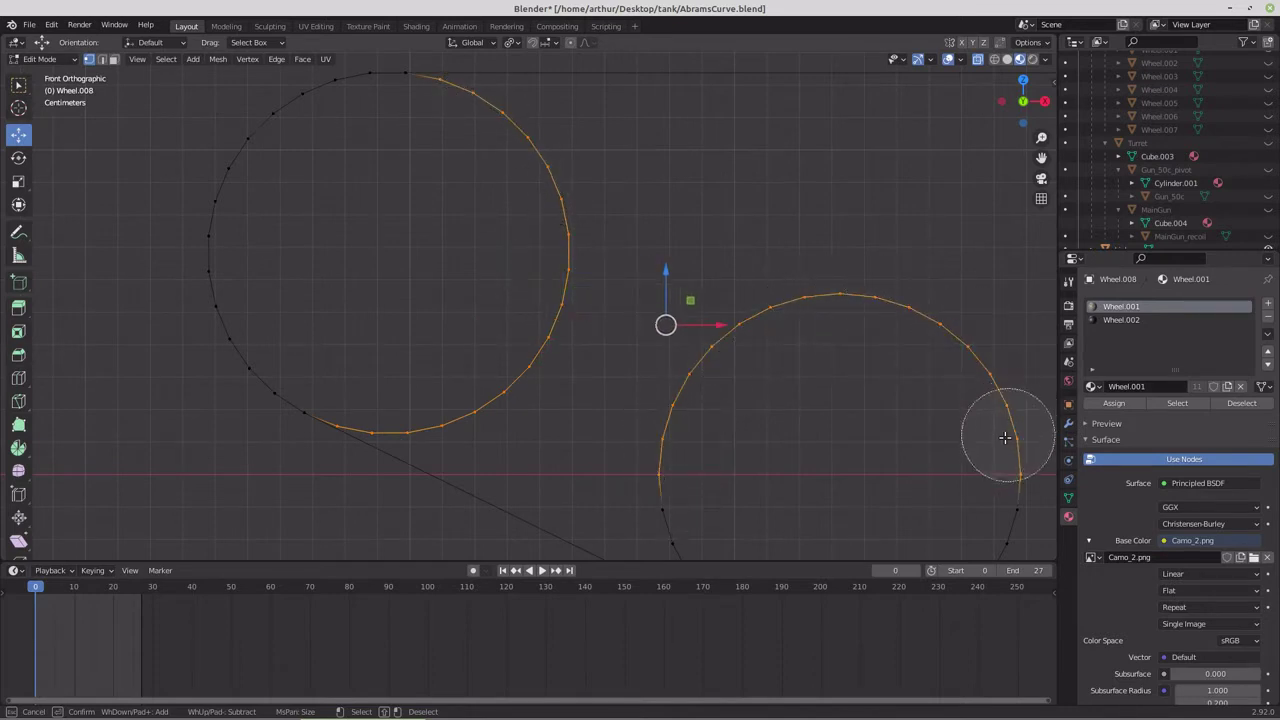
right_click(897, 449)
scroll(871, 449, down, 3)
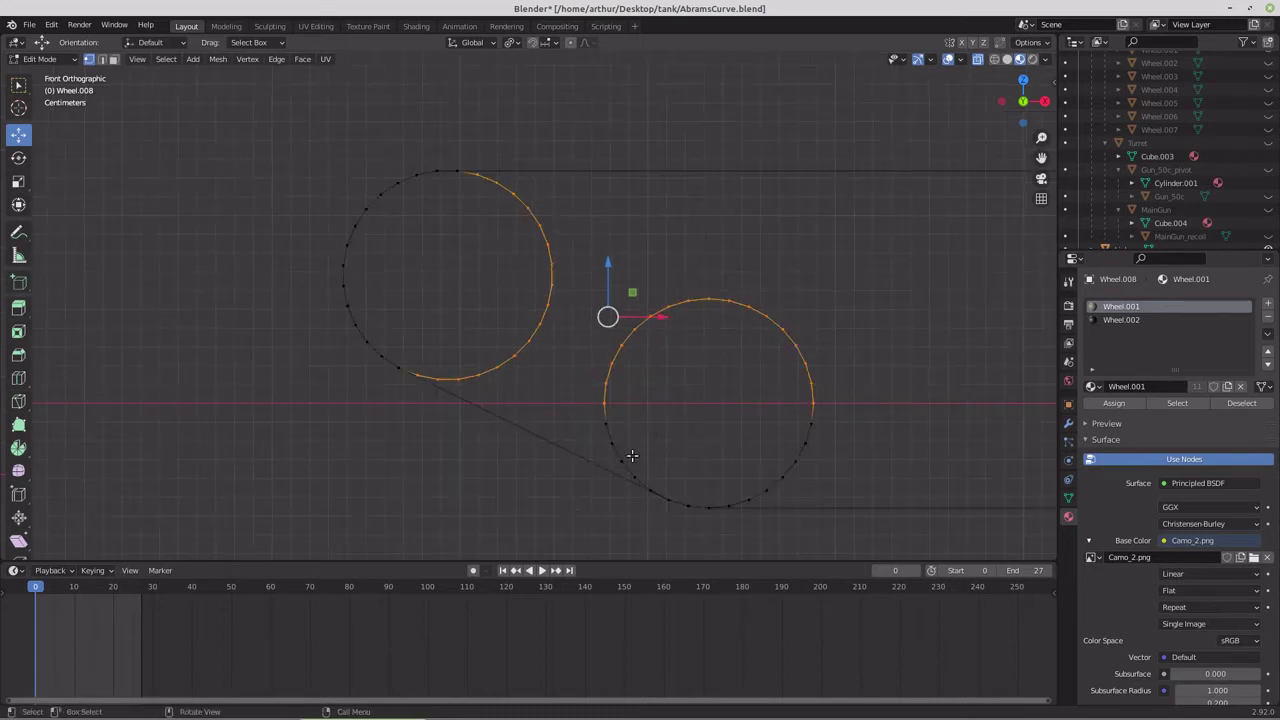
Step: Add the second wheel's lower arc and two tangent vertices to the selection, then delete them
key(c)
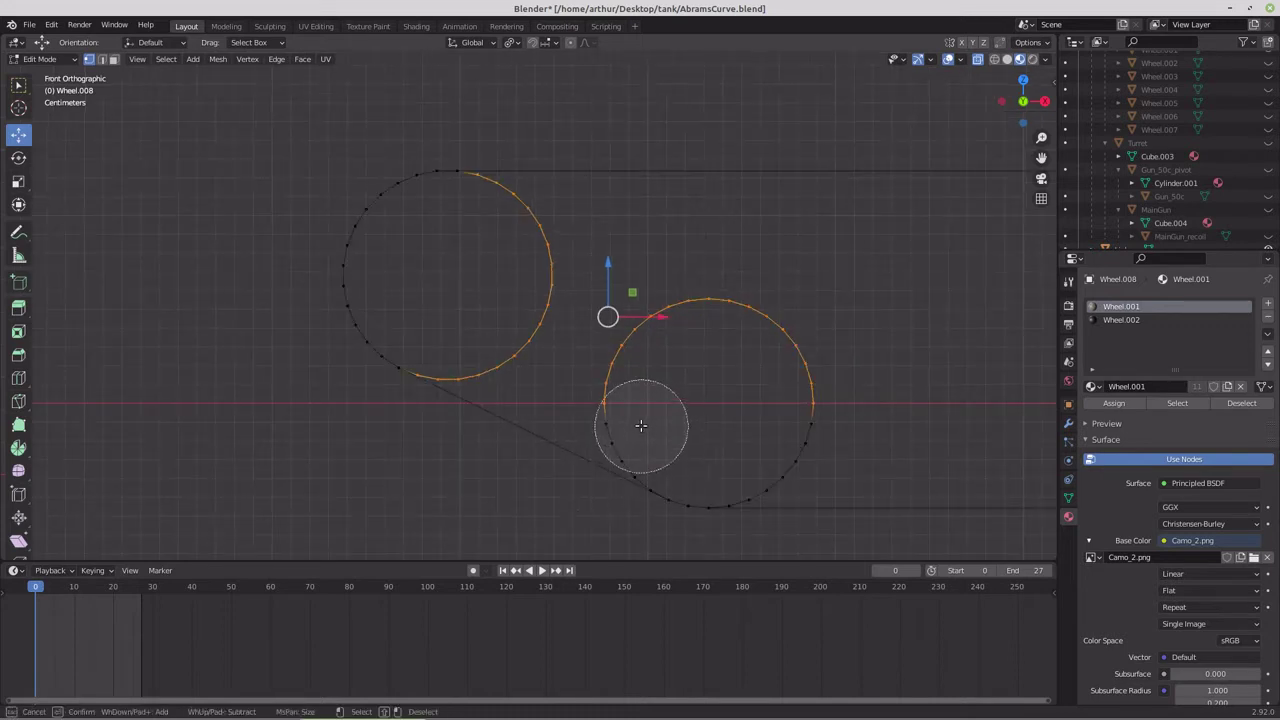
mouse_move(641, 425)
mouse_down()
mouse_move(795, 433)
mouse_move(756, 463)
mouse_up()
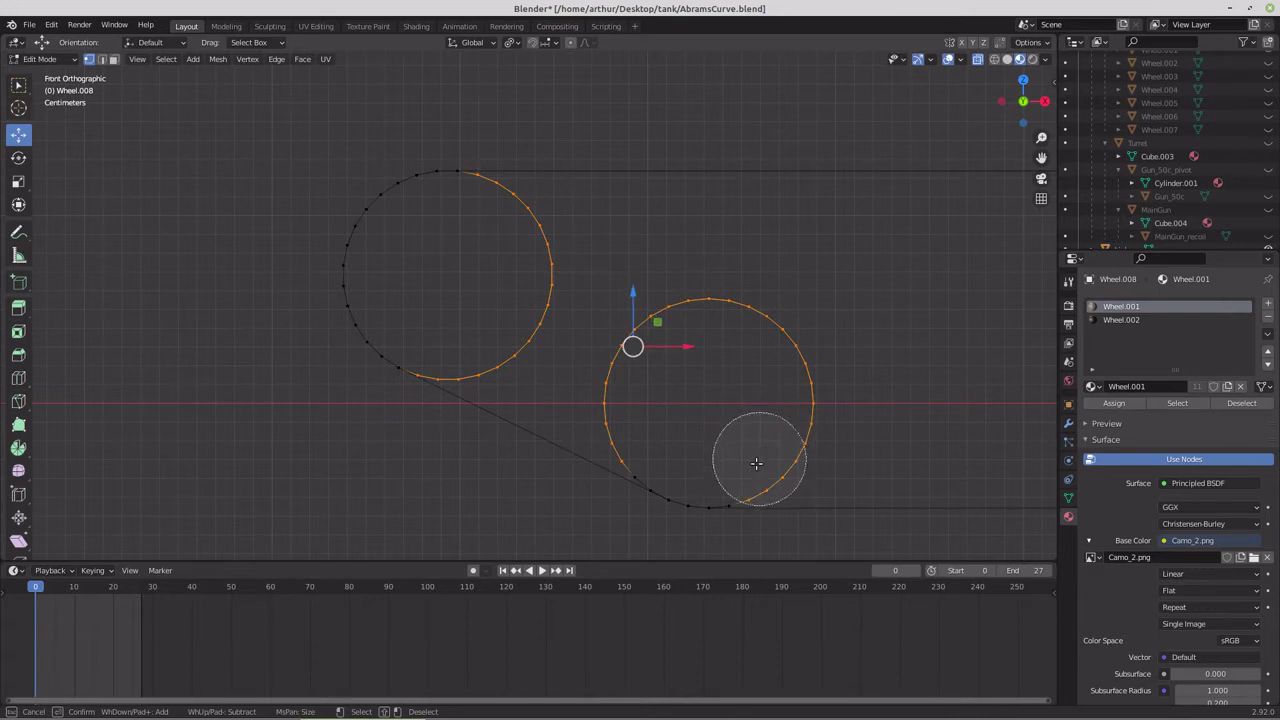
right_click(706, 391)
shift+middle_drag(700, 449, 715, 378)
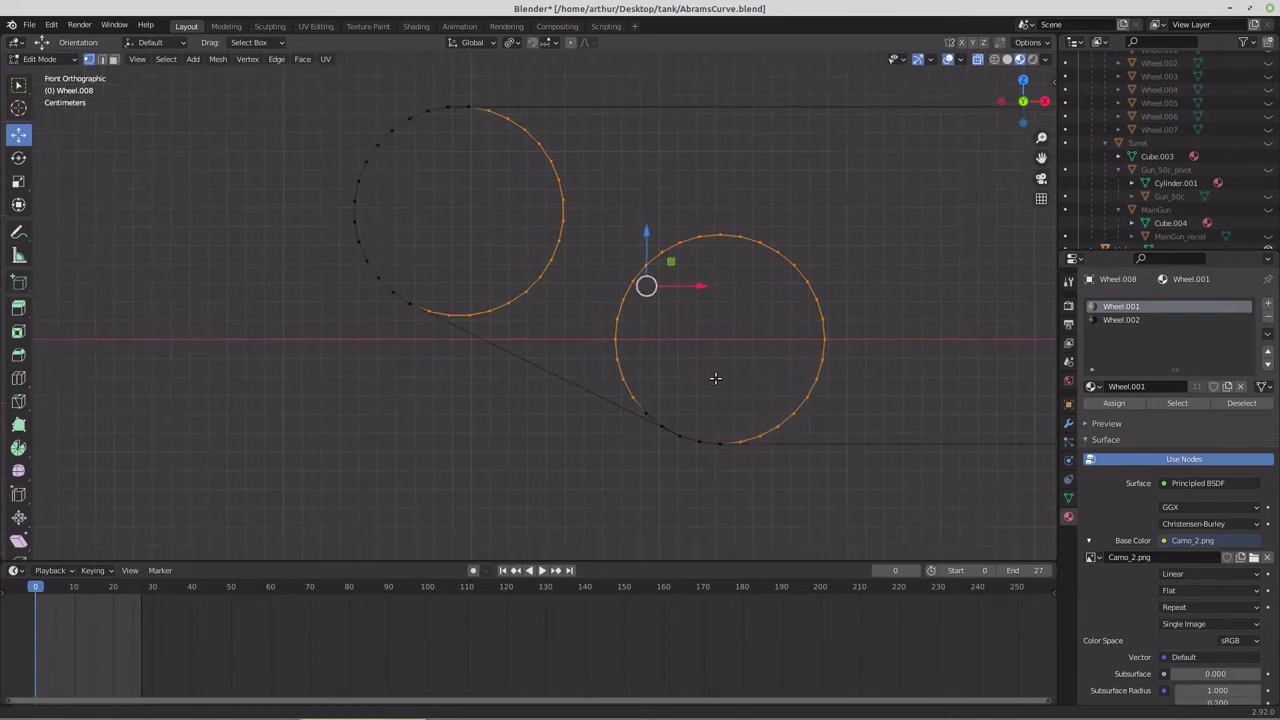
shift+scroll(674, 417, down, 2)
scroll(880, 417, up, 6)
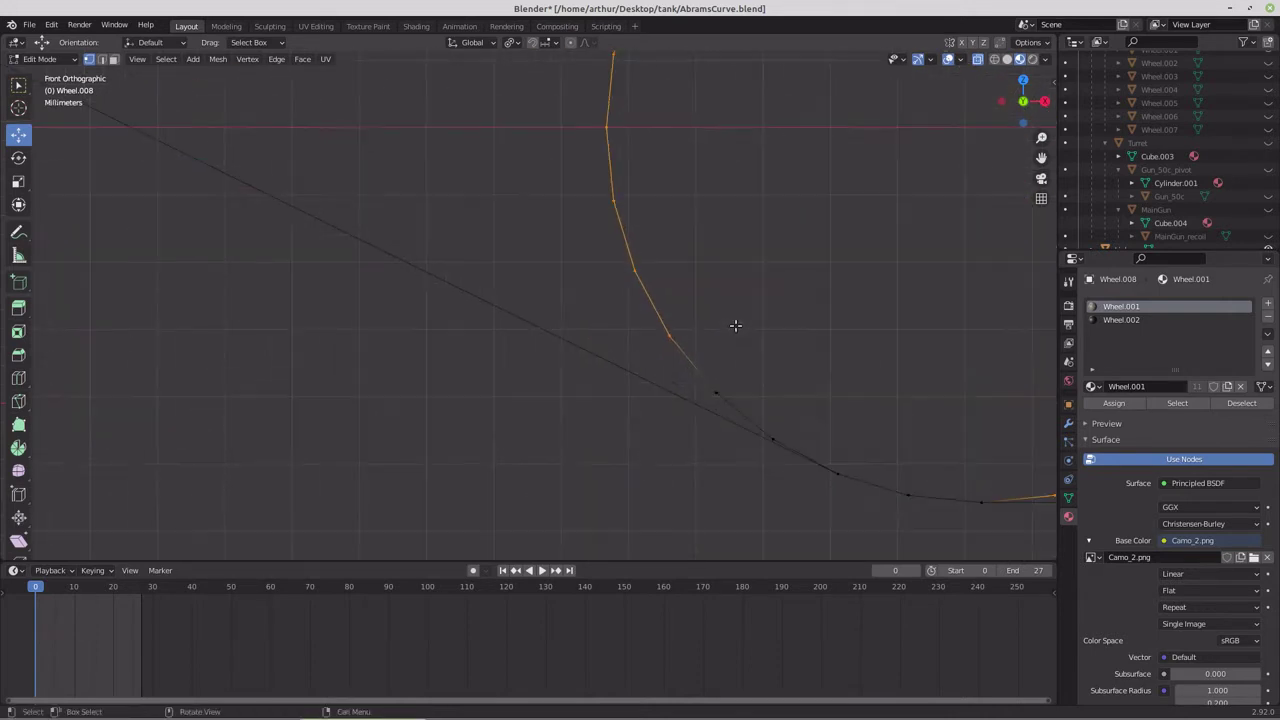
shift+middle_drag(840, 371, 687, 311)
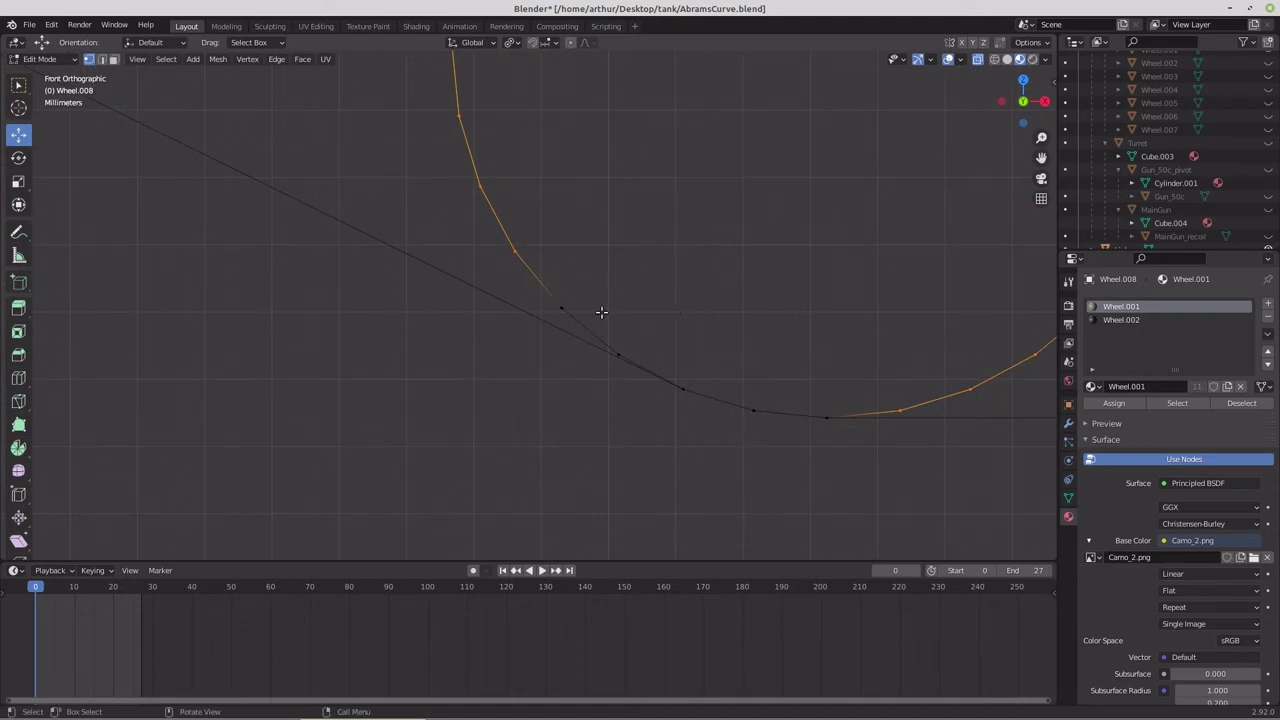
key(c)
drag(617, 323, 620, 331)
right_click(724, 276)
scroll(797, 358, down, 12)
shift+middle_drag(823, 354, 343, 371)
scroll(600, 372, up, 3)
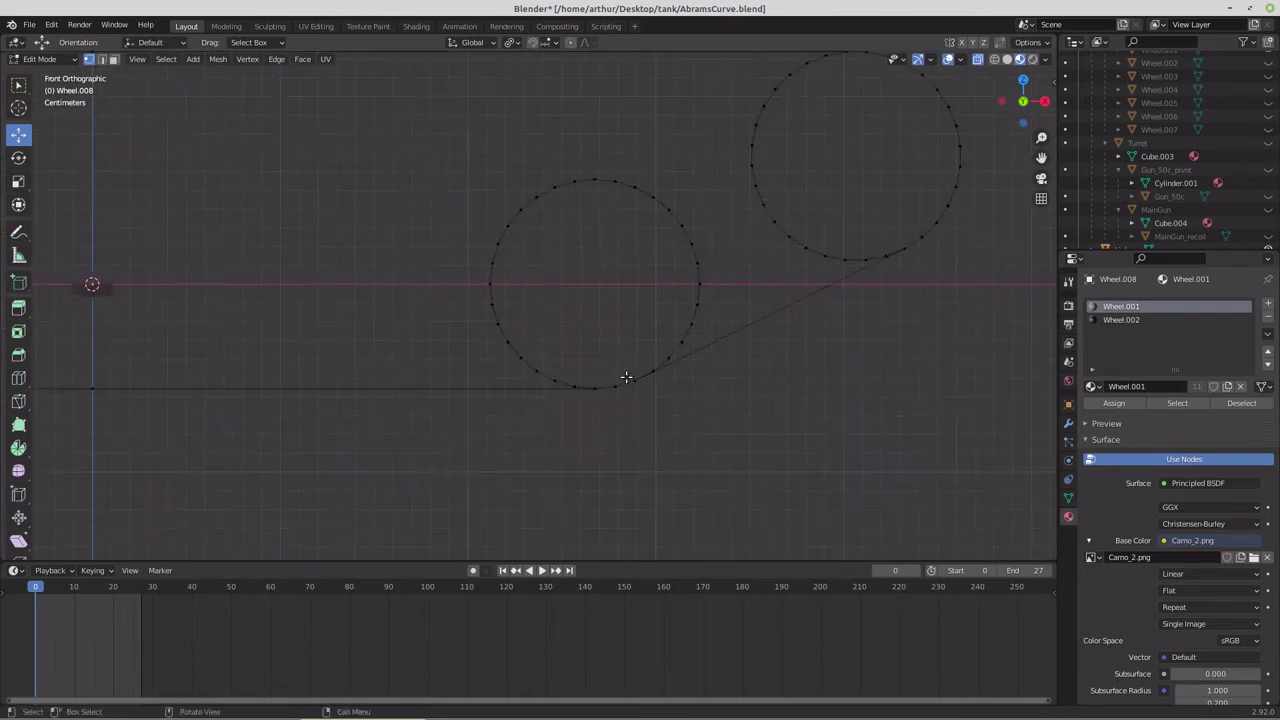
key(x)
click(405, 323)
Step: Circle-select and delete the lower-right arc vertices of the wheel curve
scroll(357, 322, down, 9)
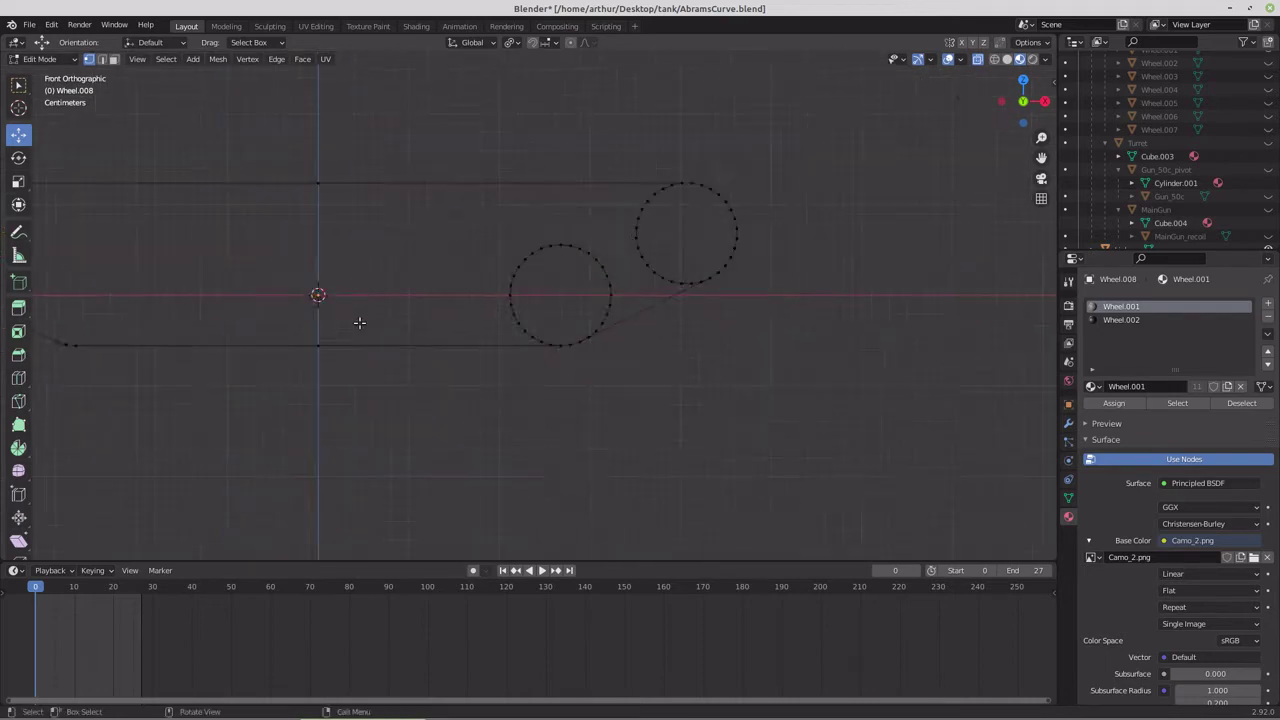
scroll(437, 338, up, 8)
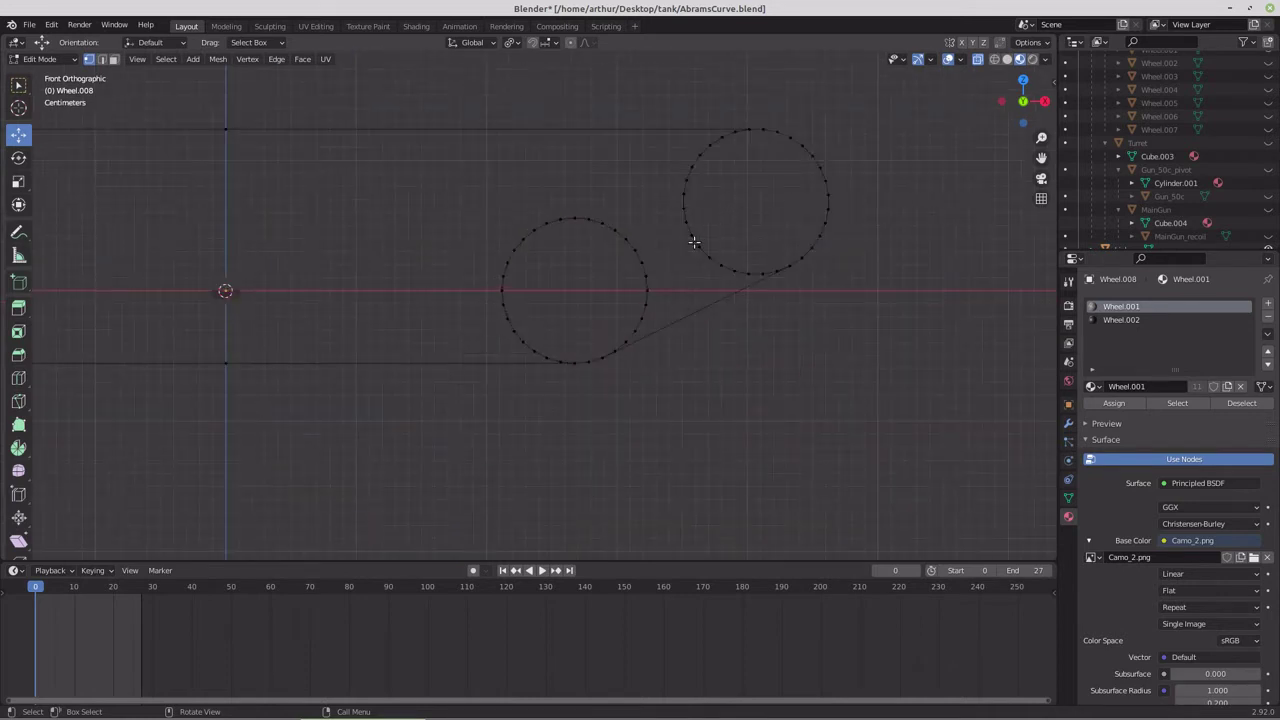
scroll(640, 344, up, 3)
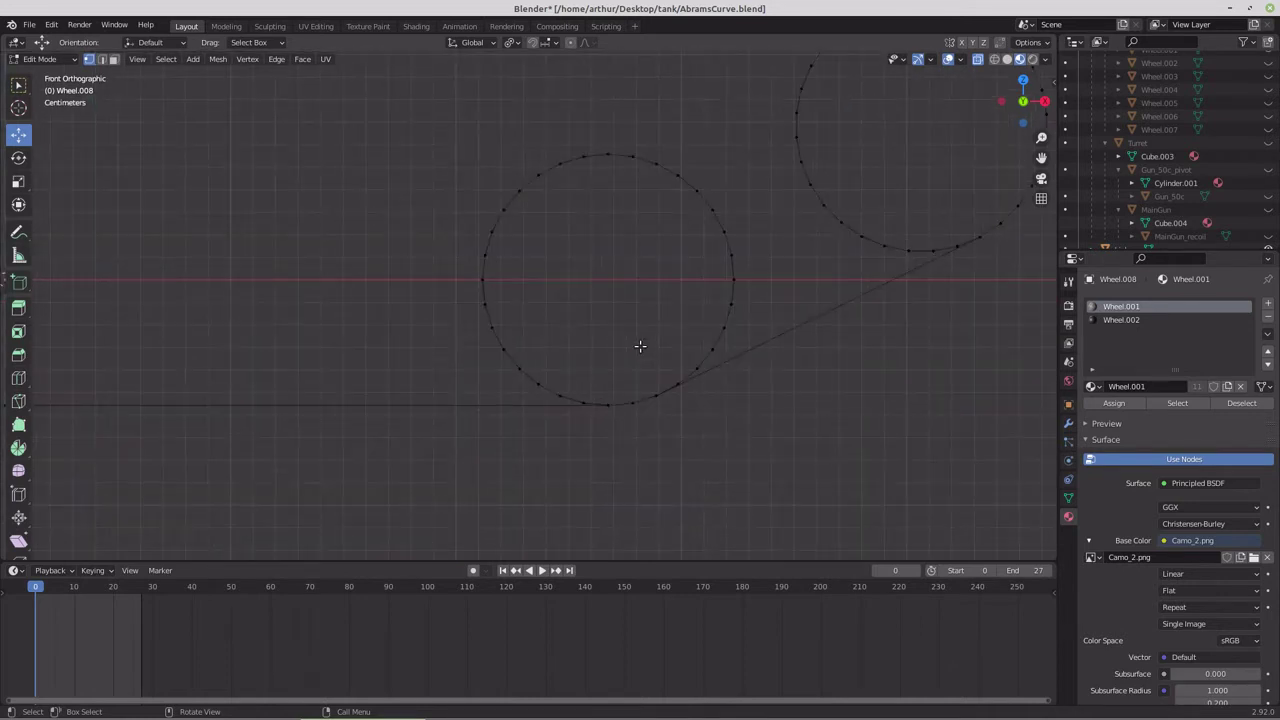
scroll(640, 346, up, 1)
scroll(653, 358, up, 1)
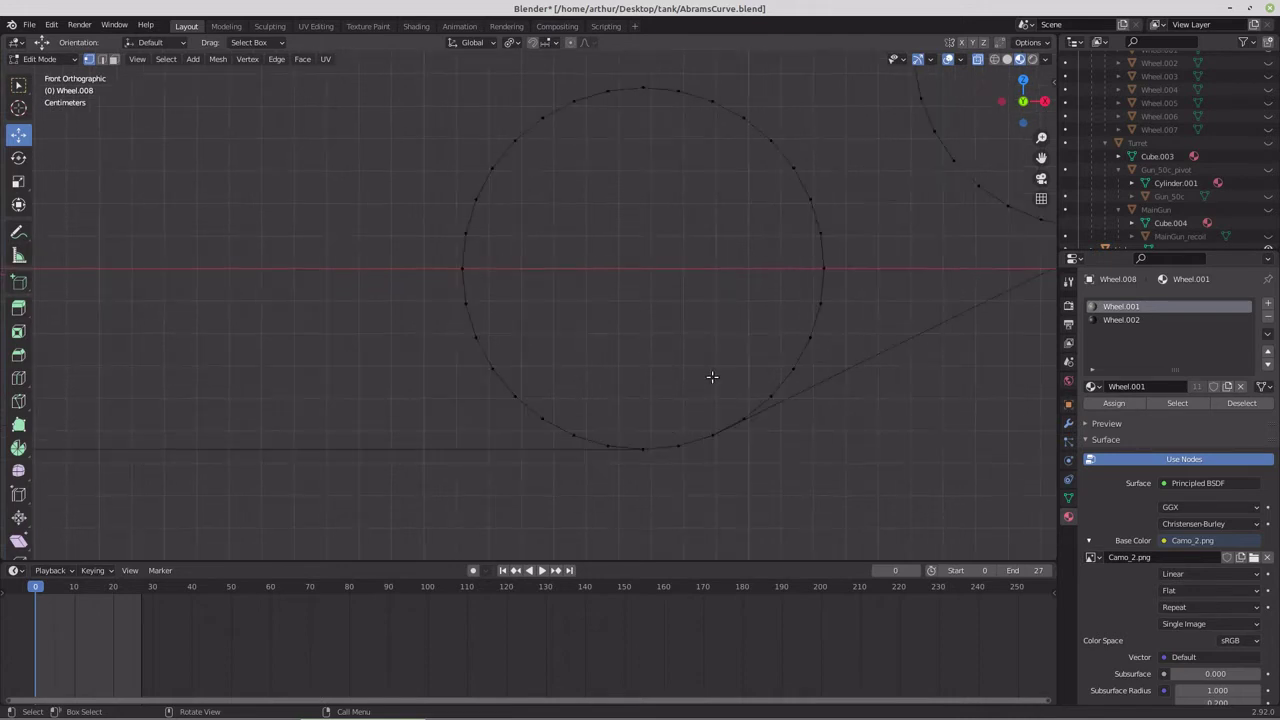
key(c)
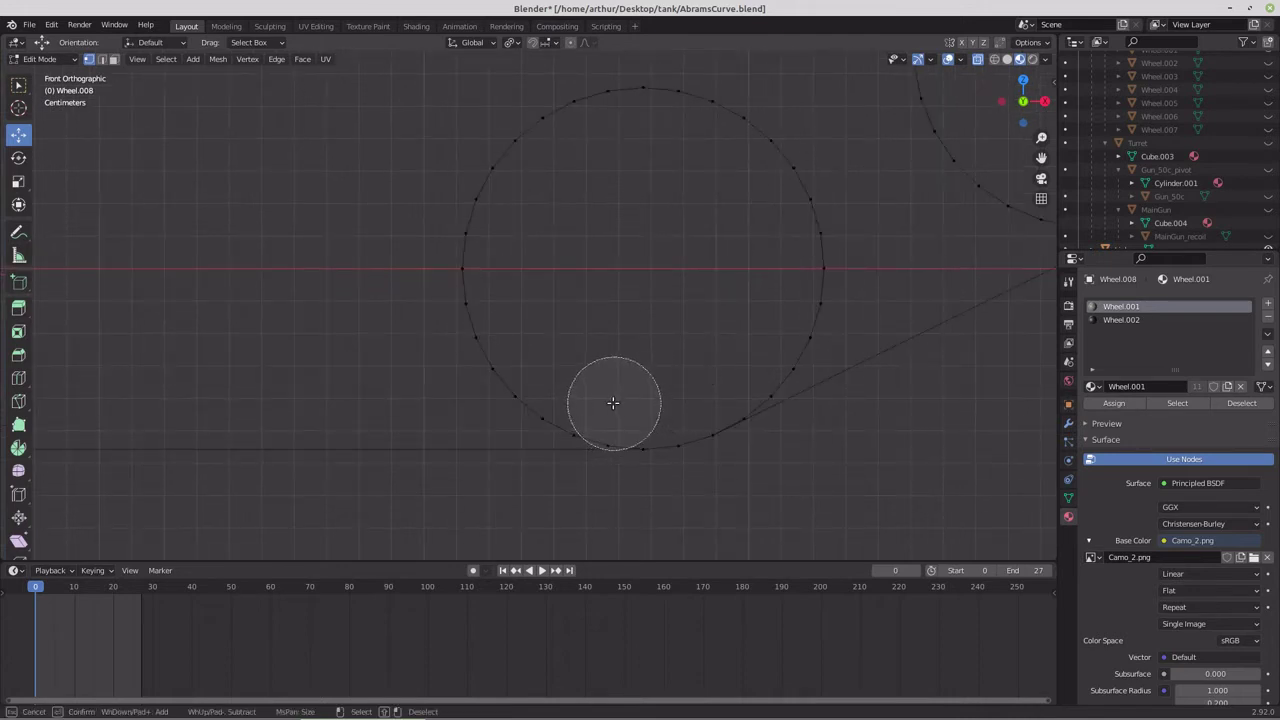
mouse_move(606, 400)
mouse_down()
mouse_move(494, 341)
mouse_move(455, 254)
mouse_move(498, 161)
mouse_move(555, 129)
mouse_move(633, 117)
mouse_move(691, 123)
mouse_move(758, 153)
mouse_move(806, 207)
mouse_move(813, 306)
mouse_move(766, 400)
mouse_up()
right_click(720, 262)
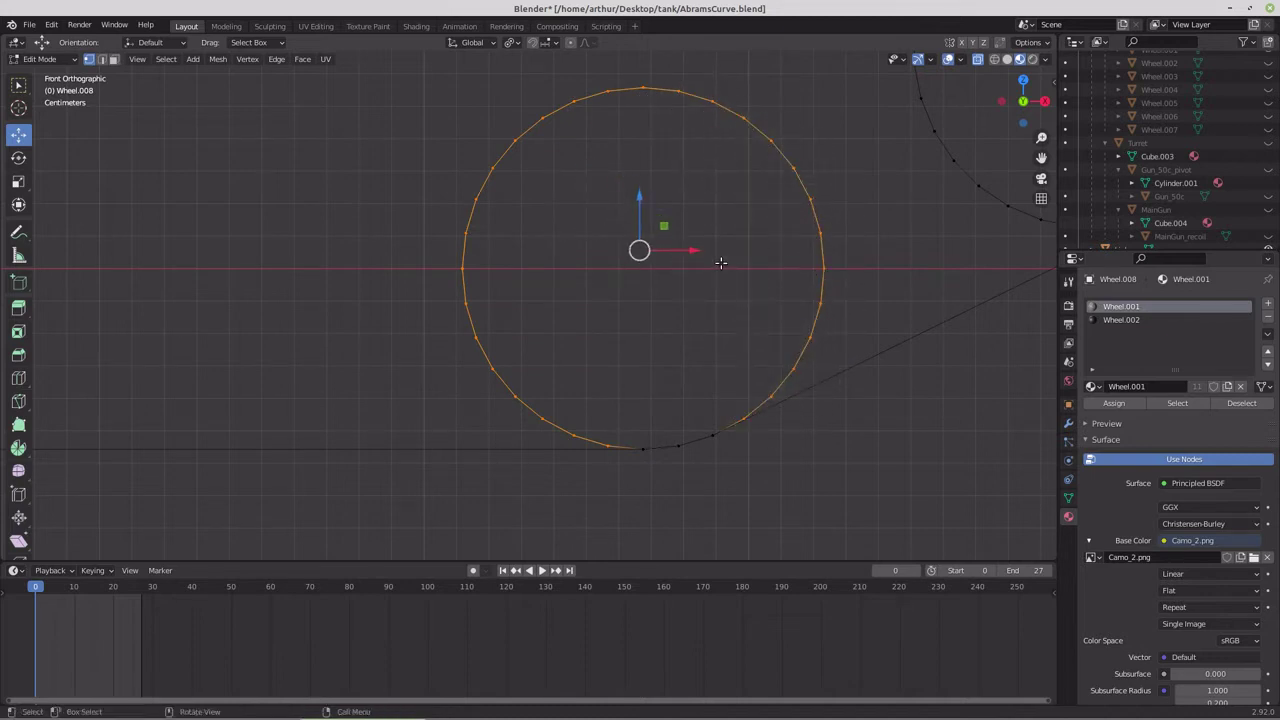
key(x)
click(720, 264)
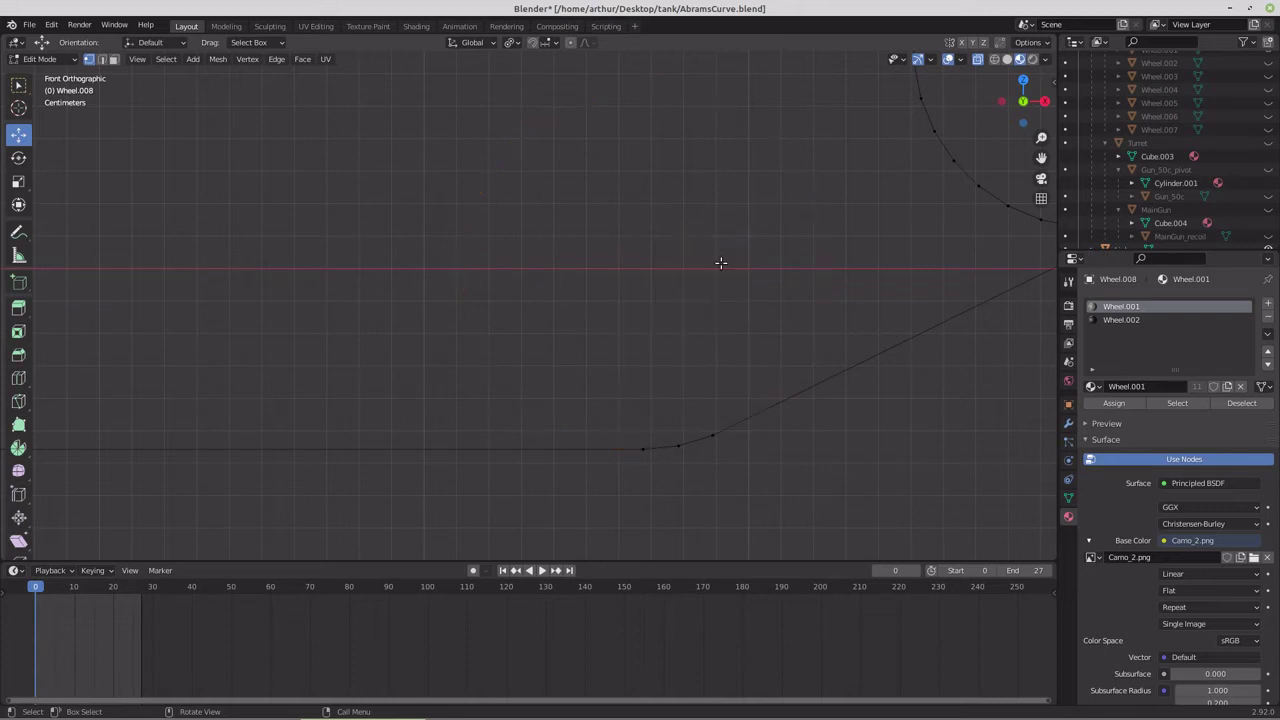
Step: Circle-select and delete the left half of the remaining wheel circle
scroll(720, 263, down, 2)
shift+middle_drag(768, 226, 500, 405)
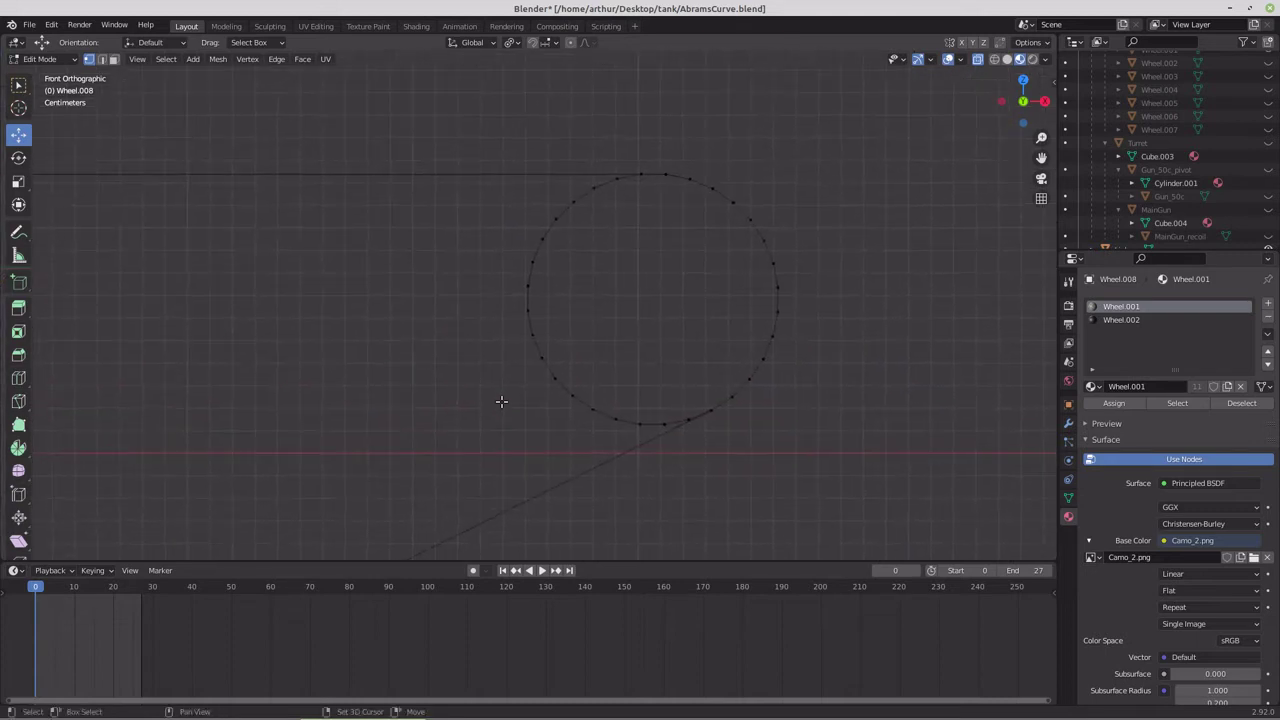
scroll(652, 430, up, 2)
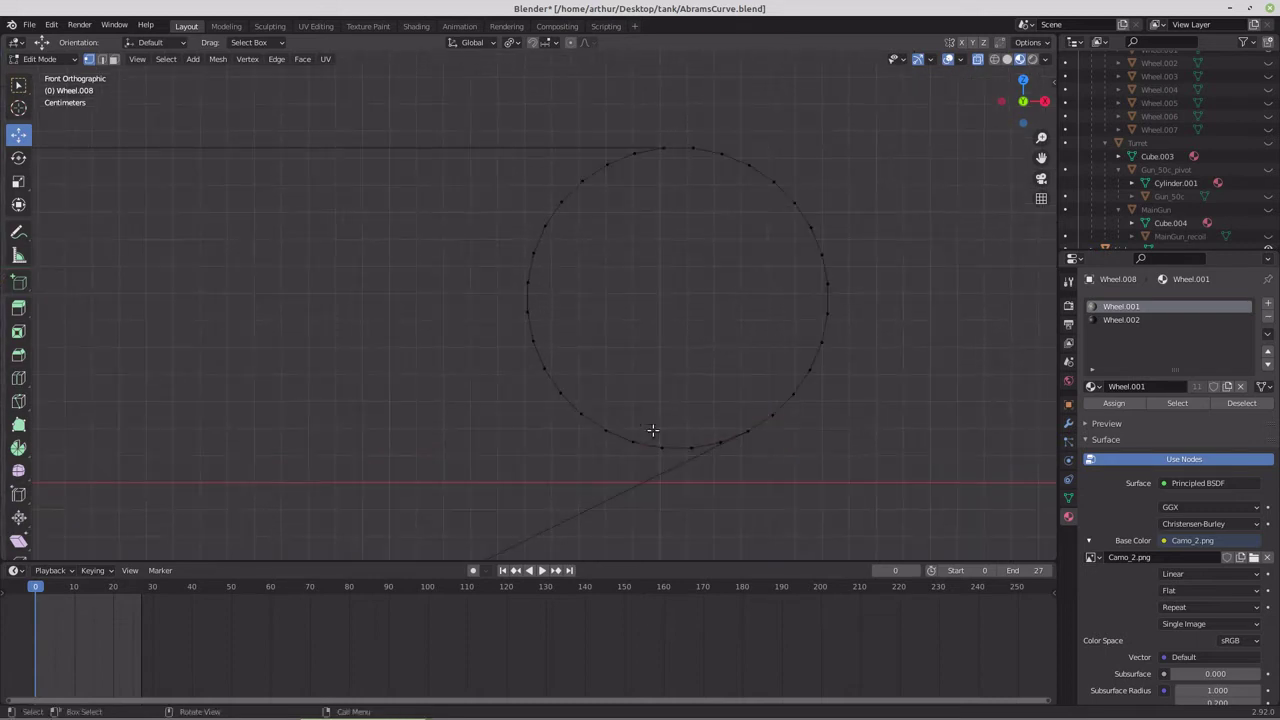
key(c)
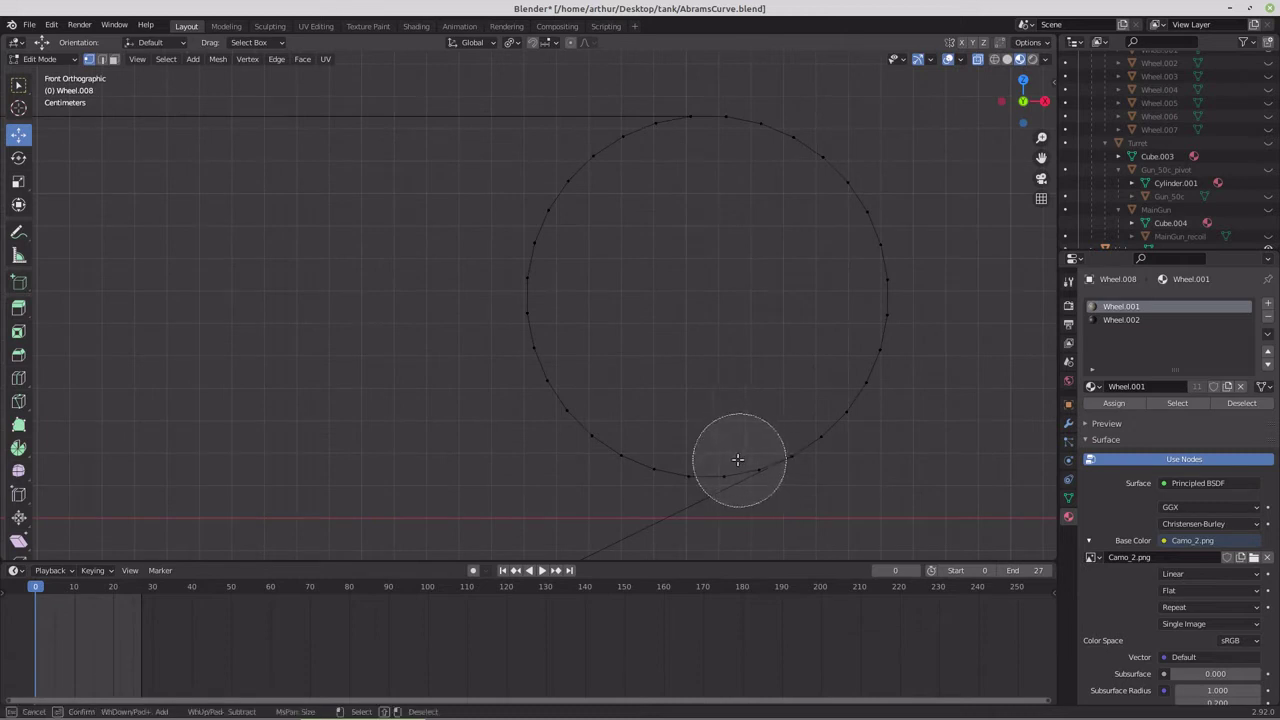
mouse_move(737, 457)
mouse_down()
mouse_move(618, 459)
mouse_move(559, 396)
mouse_move(524, 270)
mouse_move(565, 192)
mouse_move(634, 149)
mouse_up()
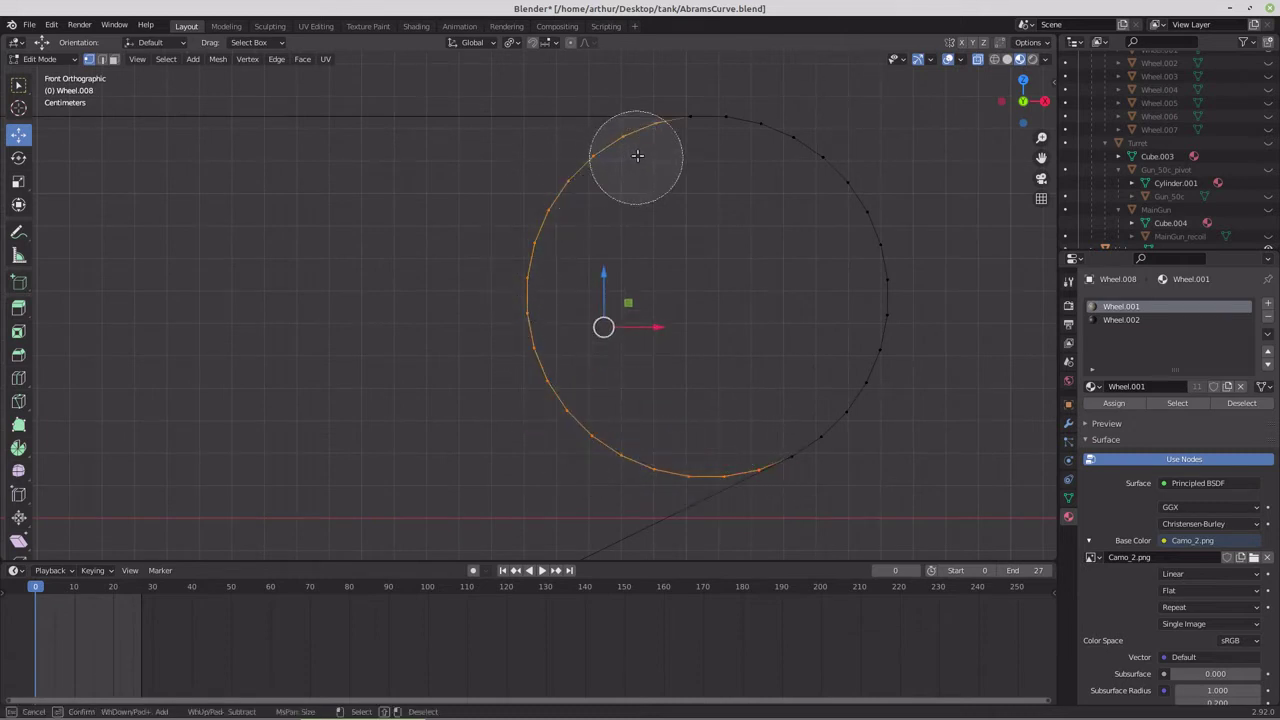
right_click(367, 247)
key(x)
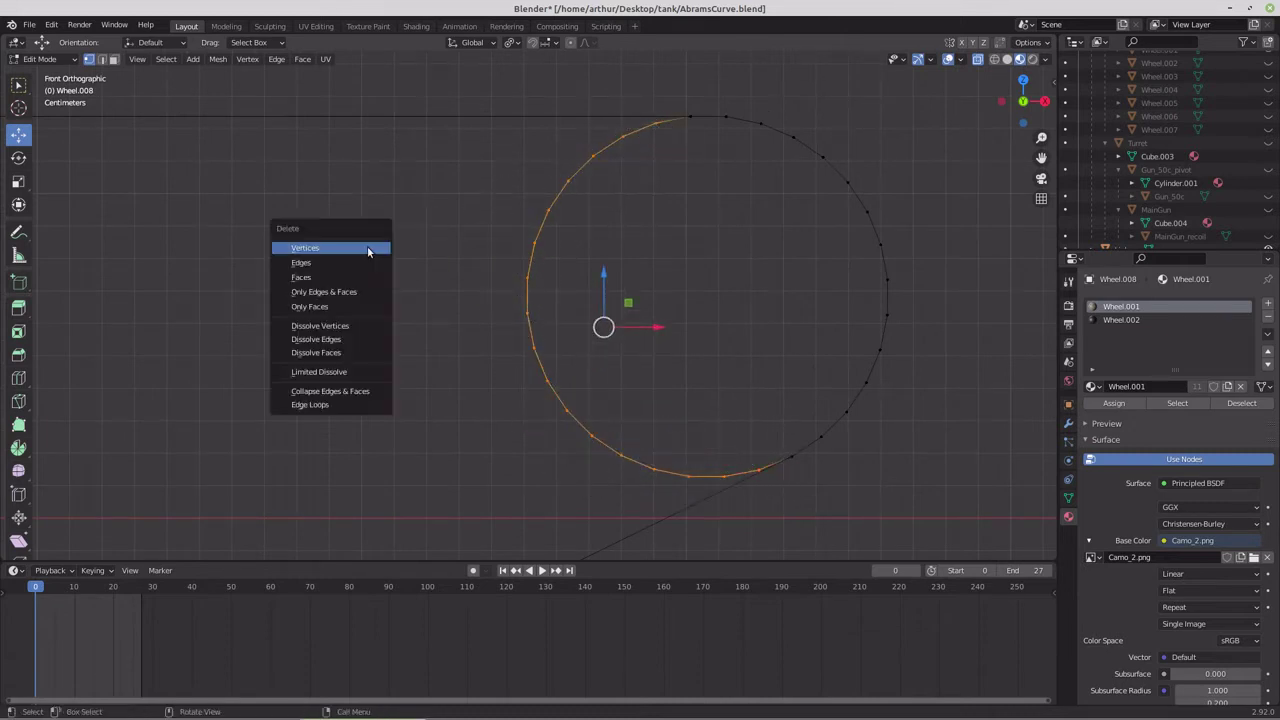
click(367, 247)
scroll(367, 247, down, 9)
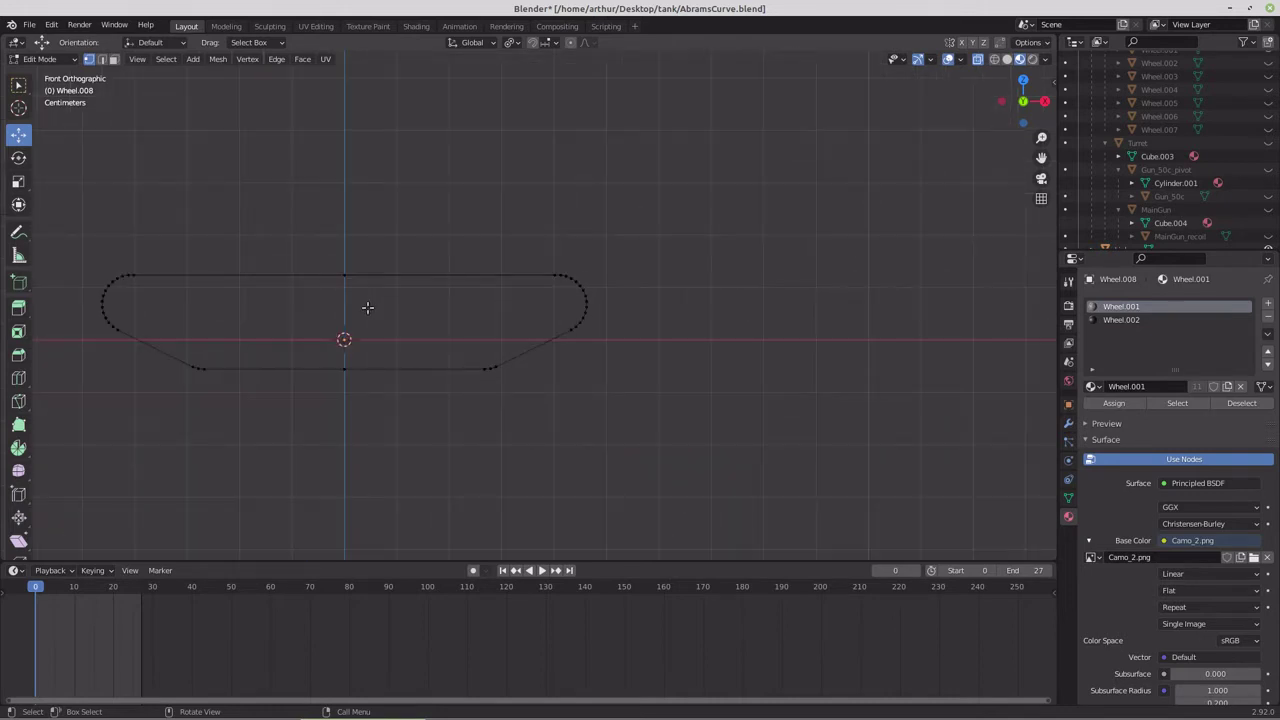
Step: Select the whole outline, recalculate its normals to face outside, and return to Object Mode
key(a)
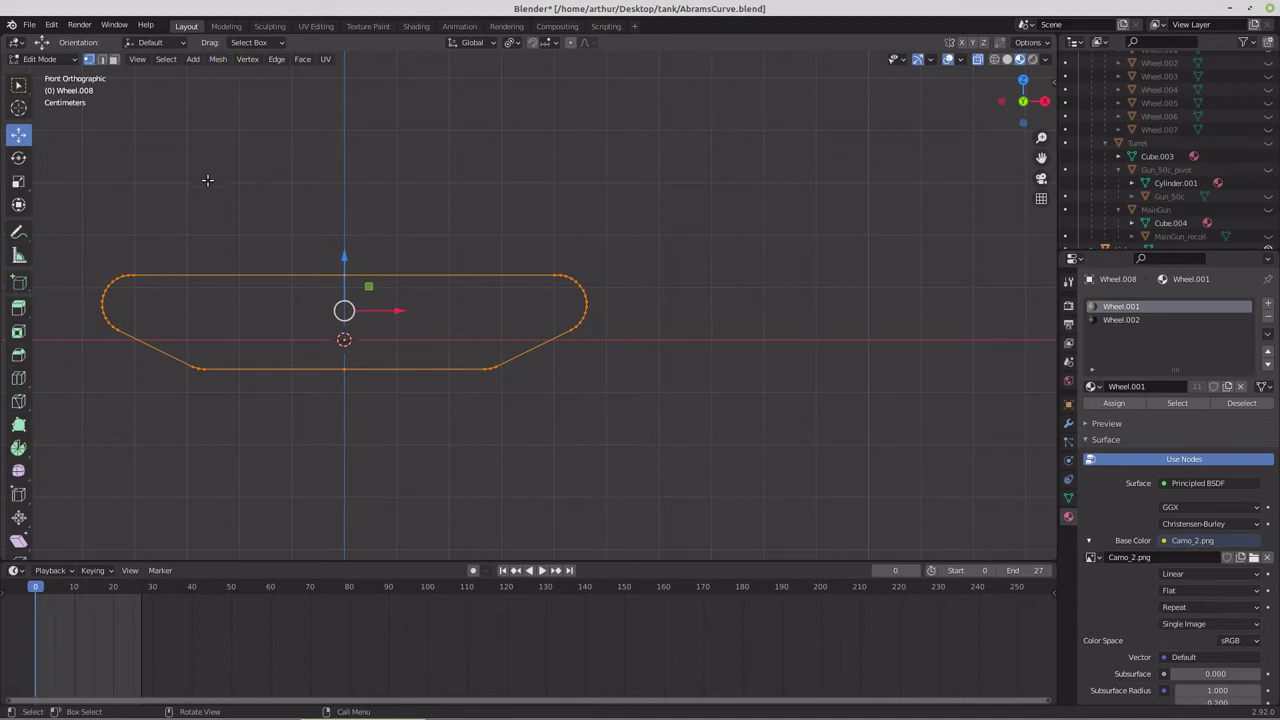
shift+middle_drag(216, 228, 369, 243)
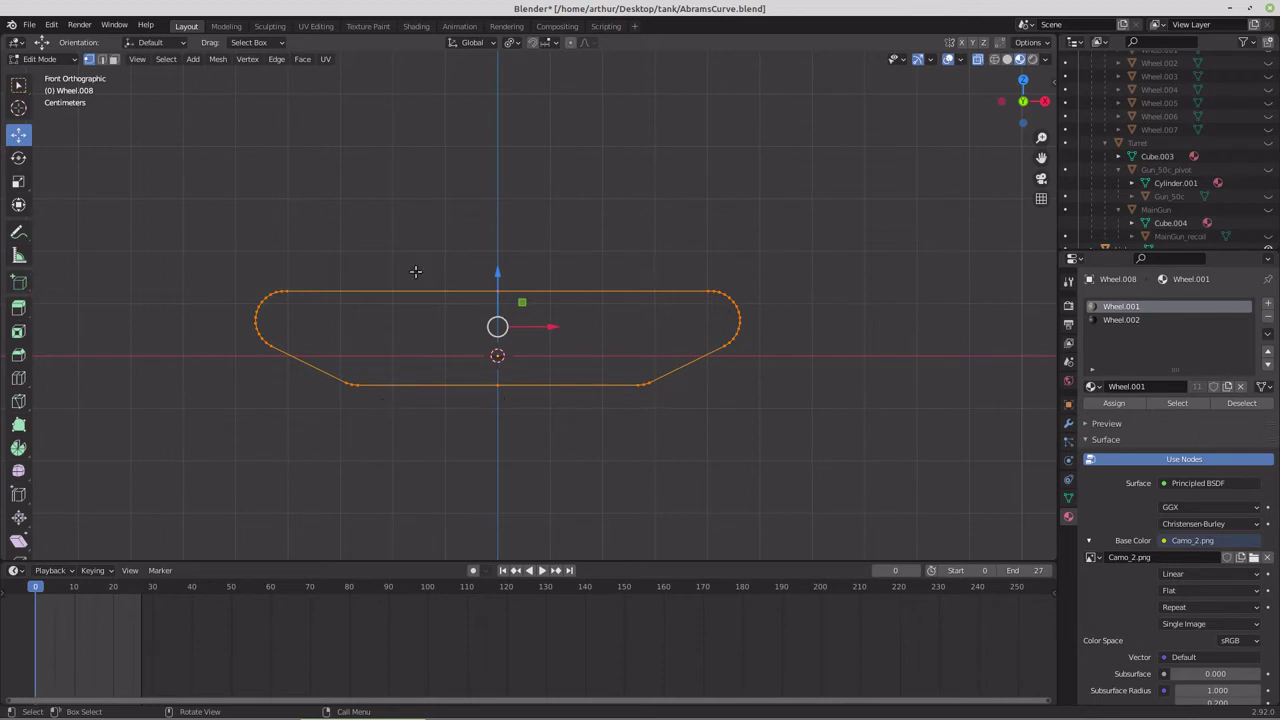
click(217, 60)
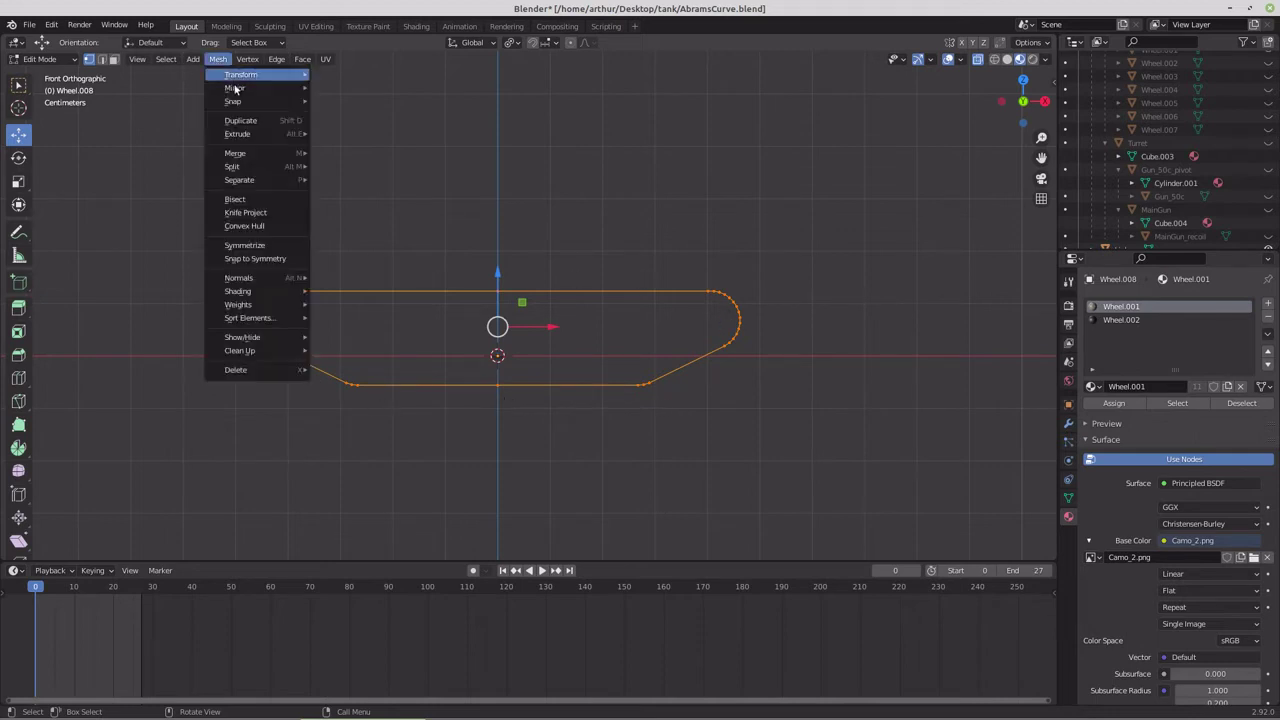
mouse_move(238, 279)
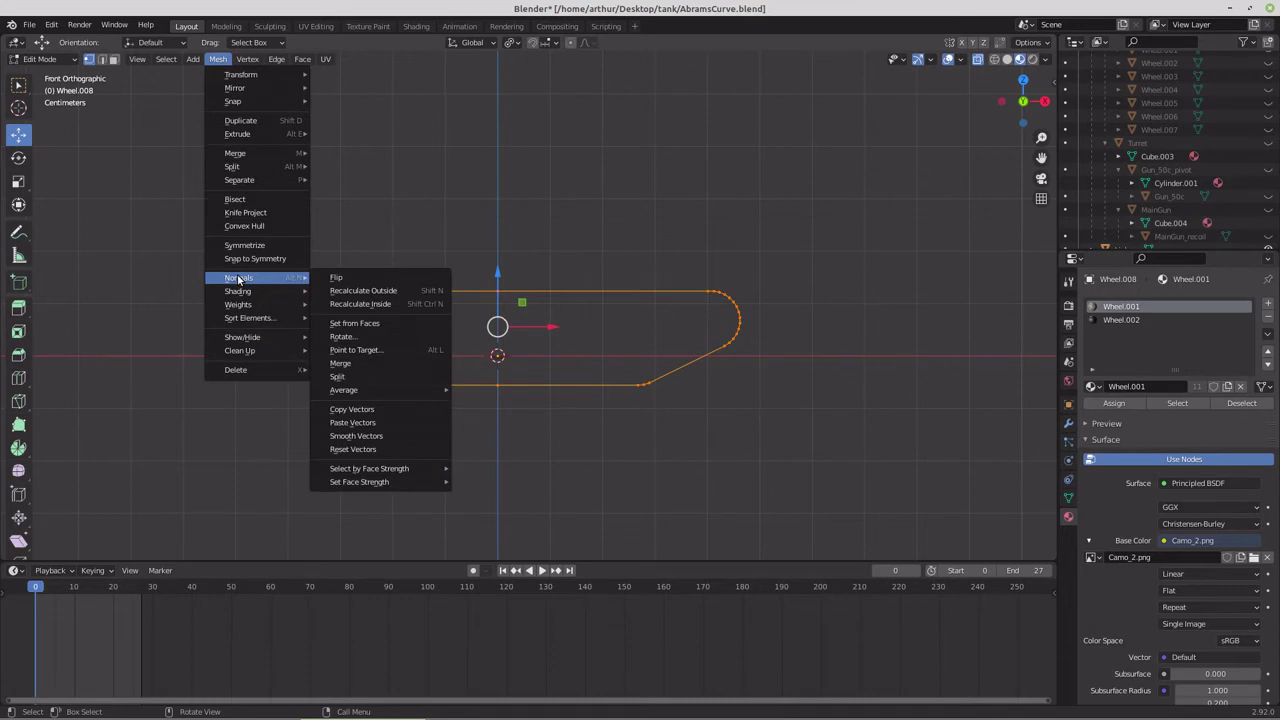
click(338, 292)
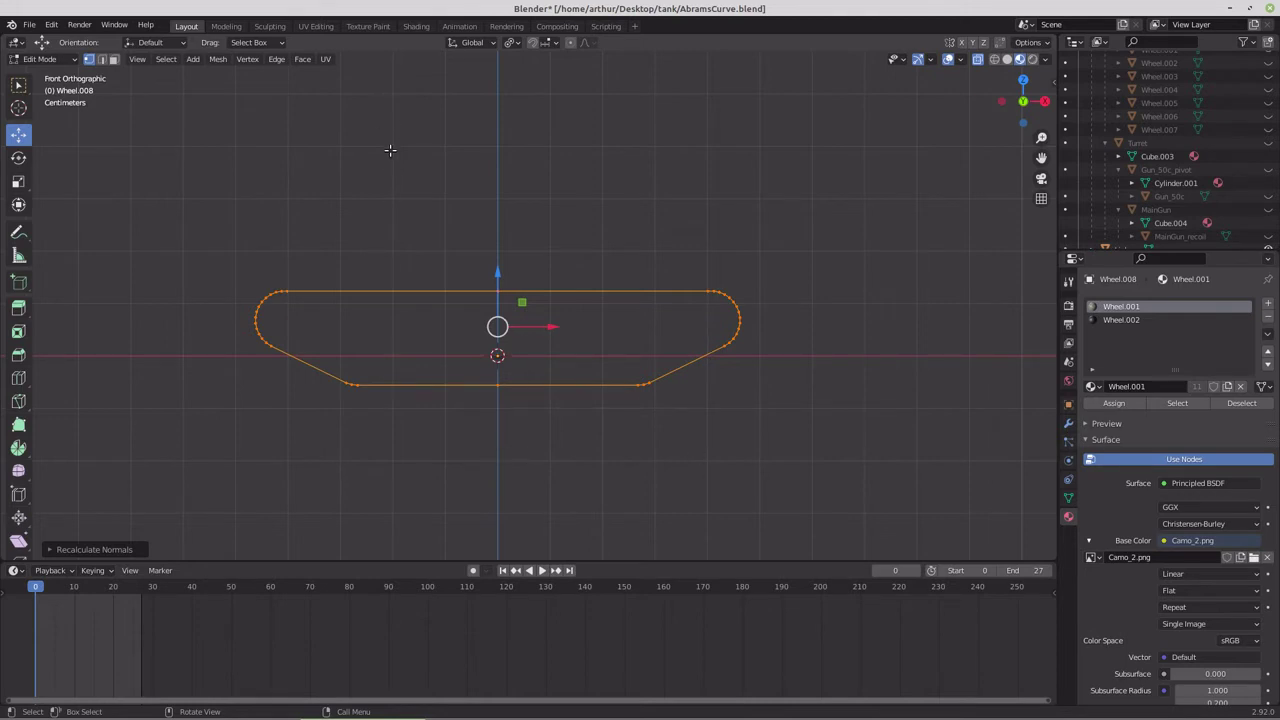
key(Tab)
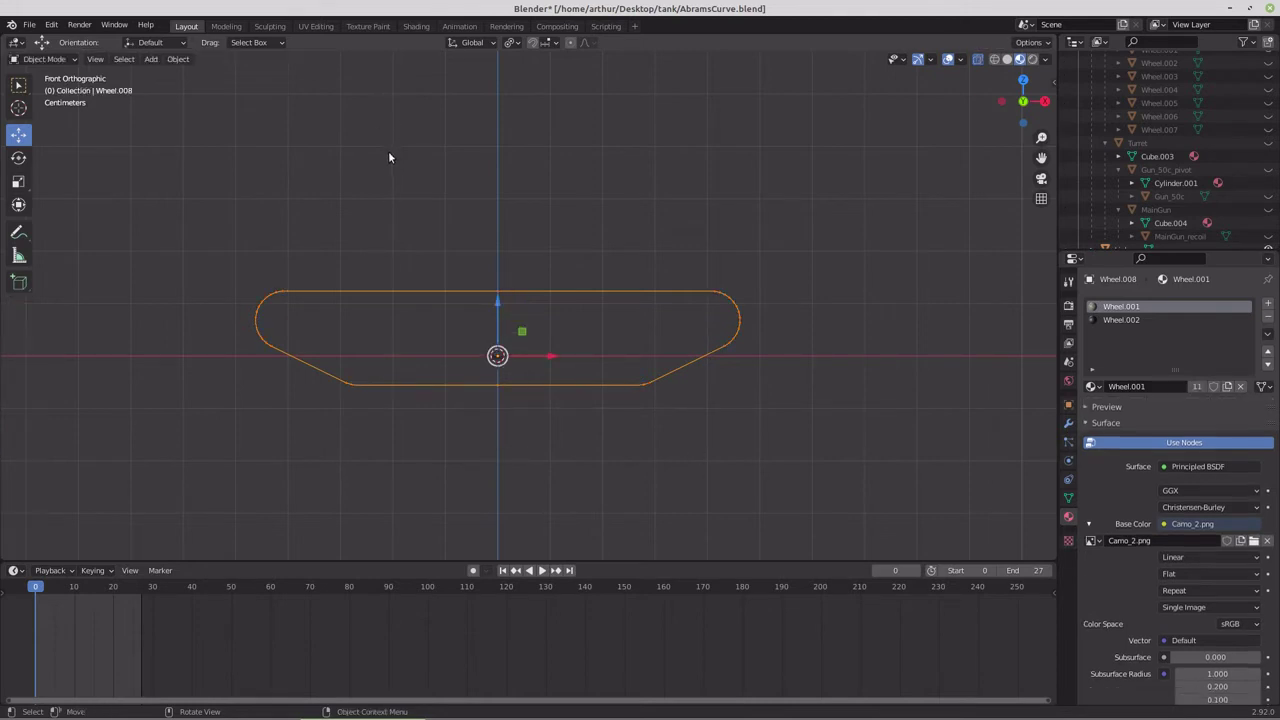
Step: Convert the Wheel.008 outline mesh into a curve object
click(176, 62)
mouse_move(200, 409)
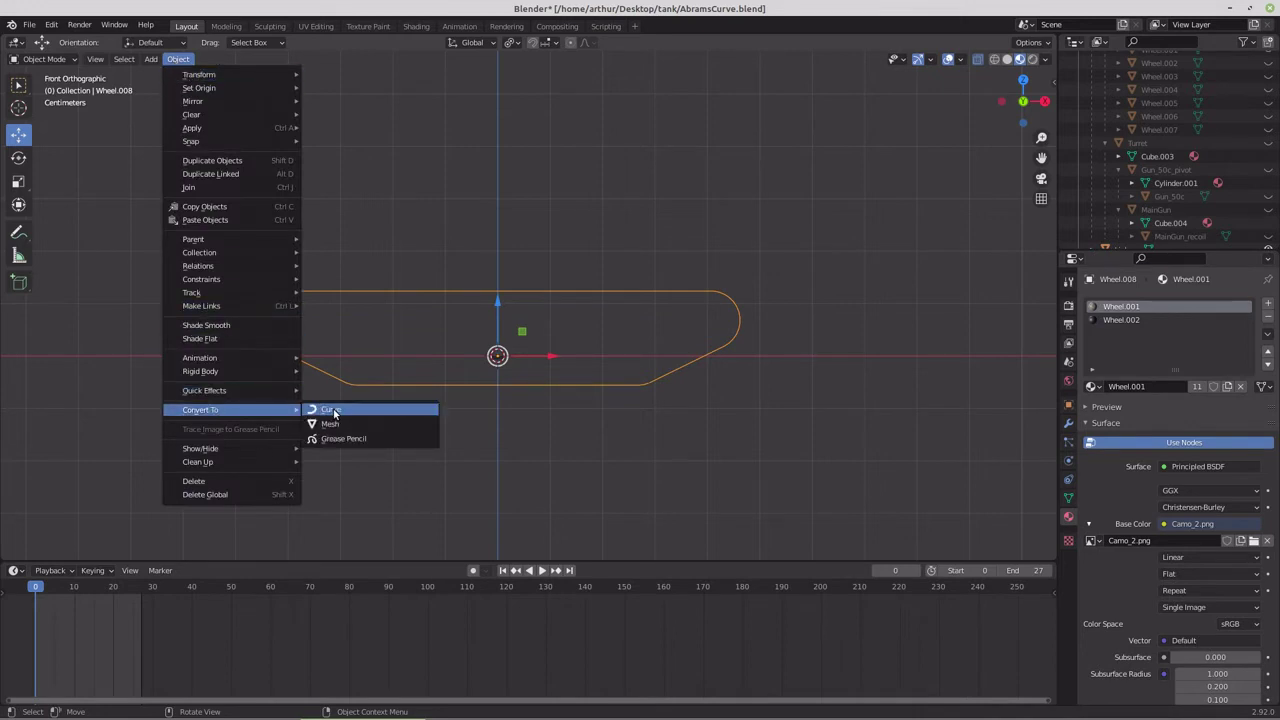
click(331, 410)
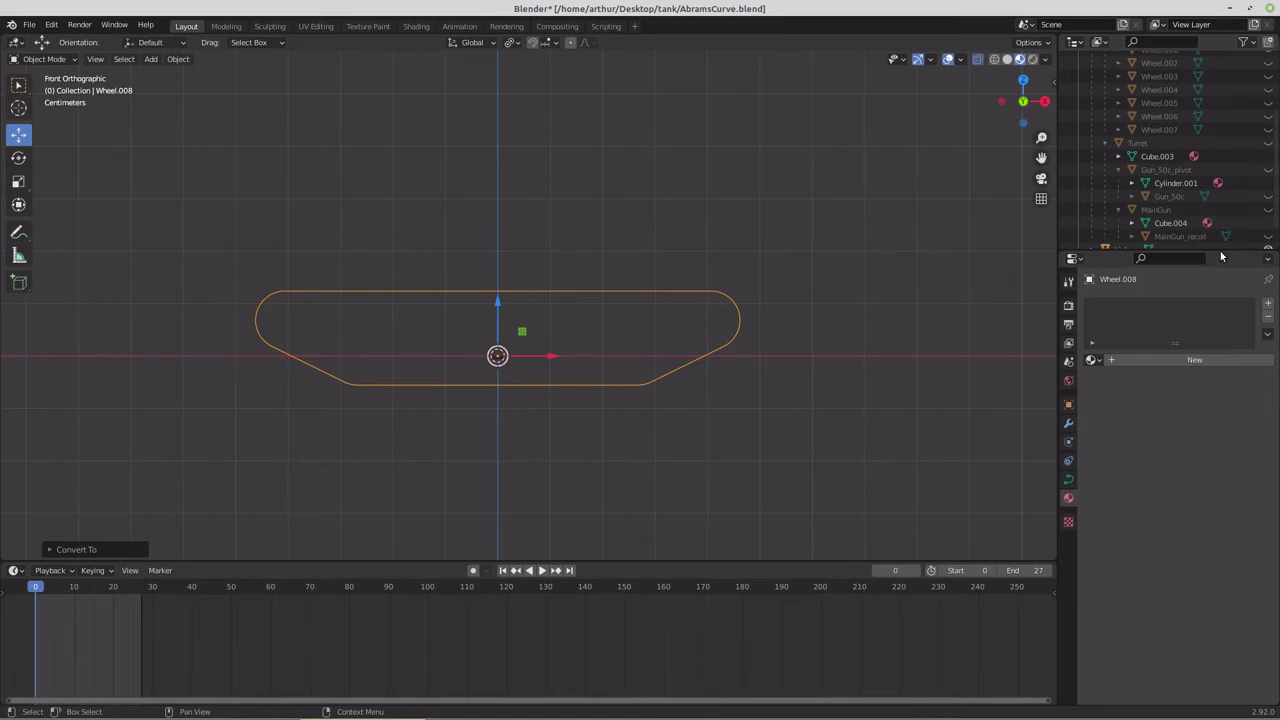
Step: Rename Wheel.008 to 'Curve' in the Outliner and select the Link object
drag(1220, 257, 1214, 357)
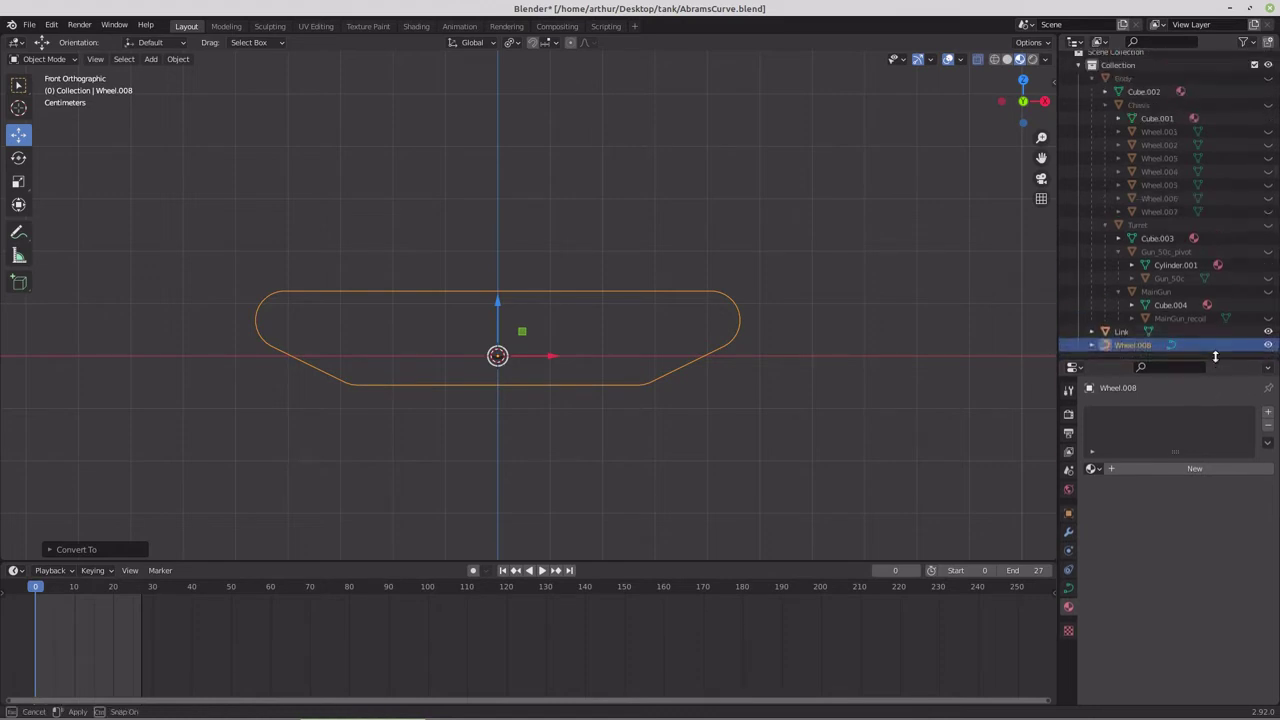
double_click(1137, 345)
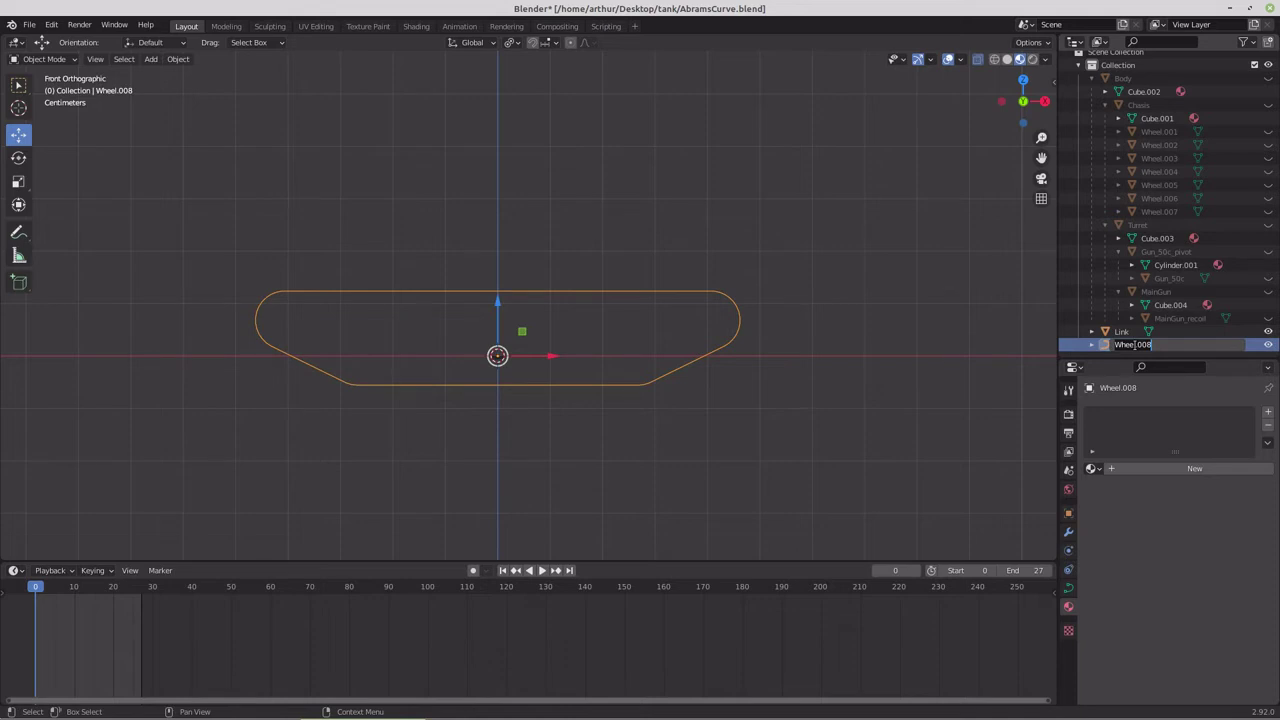
text(q)
key(Return)
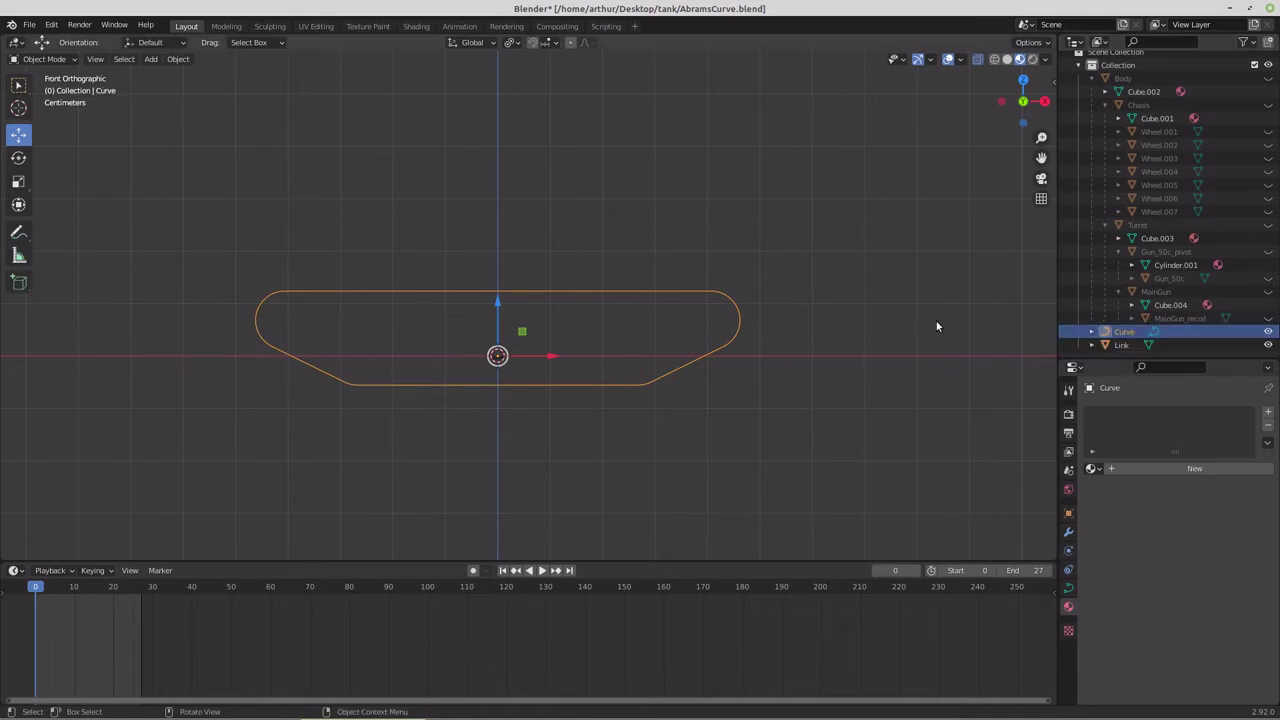
click(947, 352)
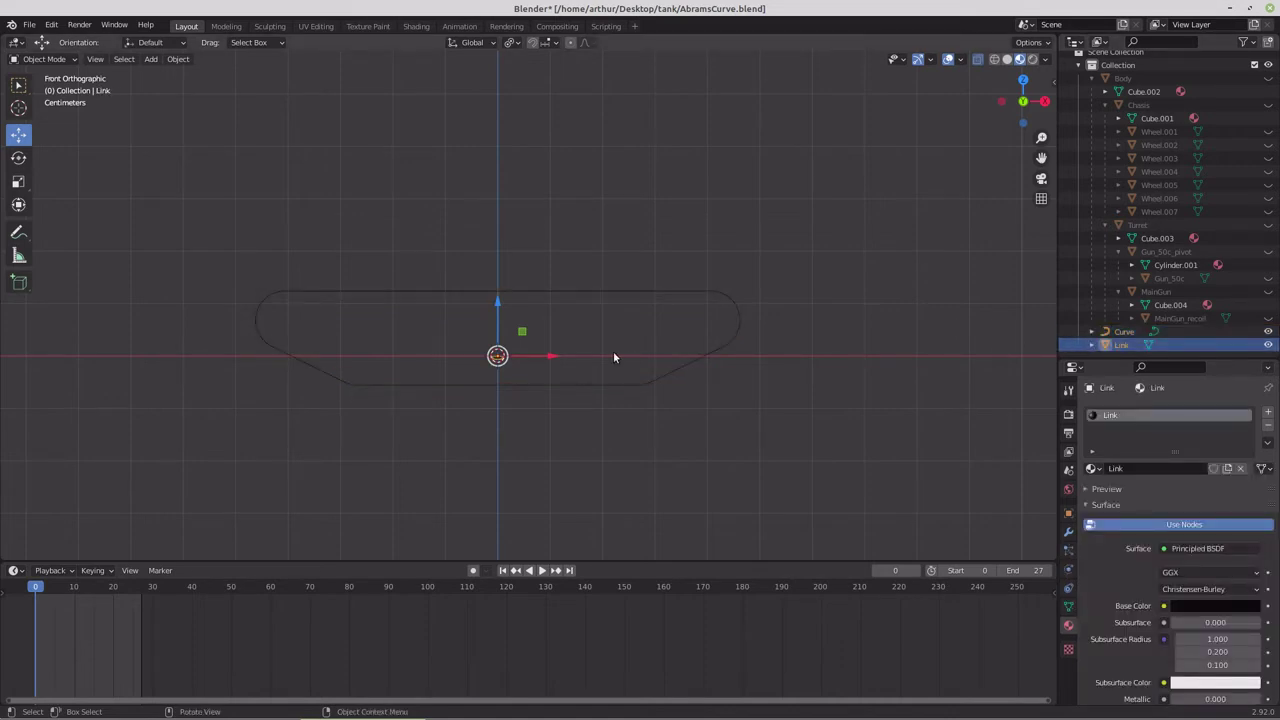
Step: Unhide Wheel.004 and check the scene from the top and front views
key(KP_7)
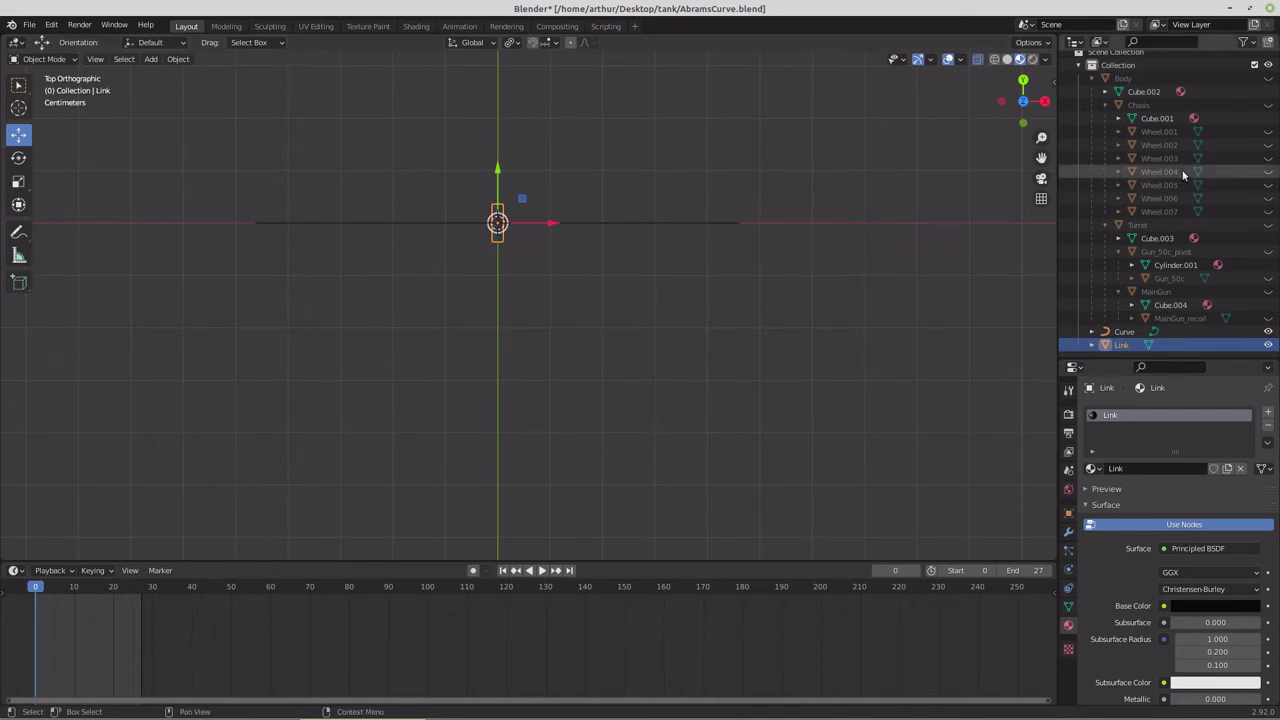
click(1268, 172)
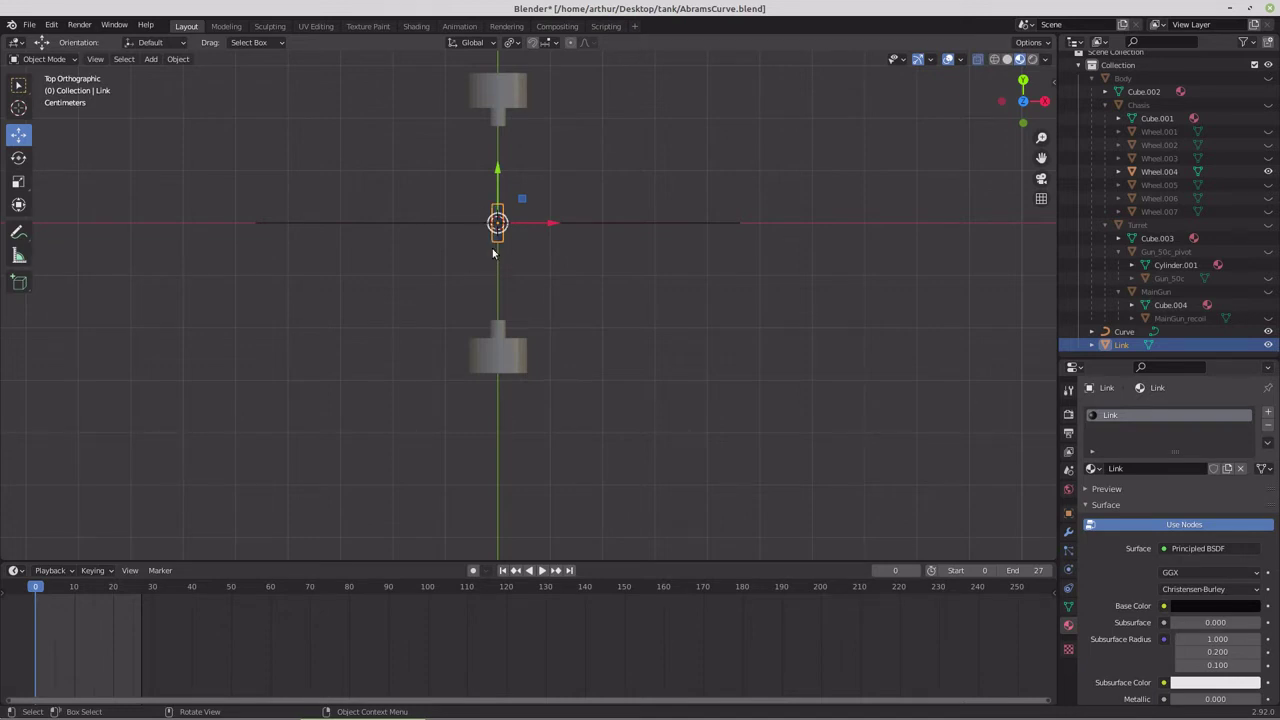
key(KP_1)
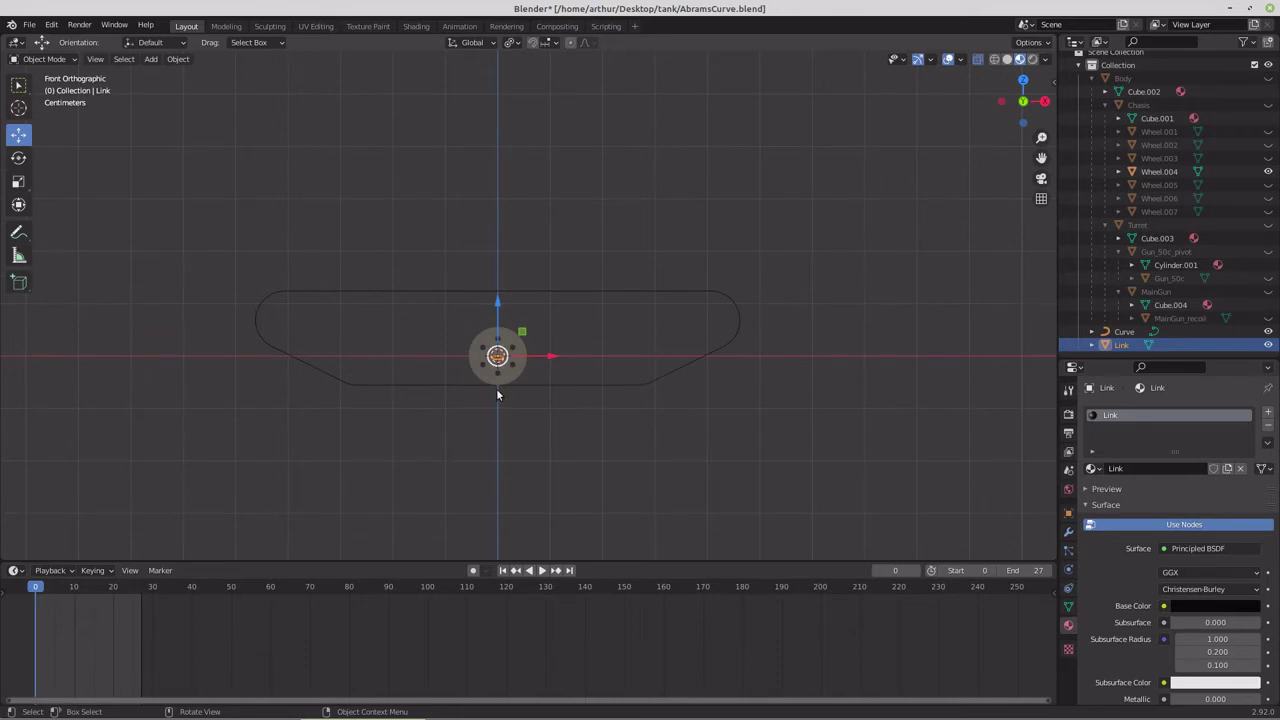
key(KP_7)
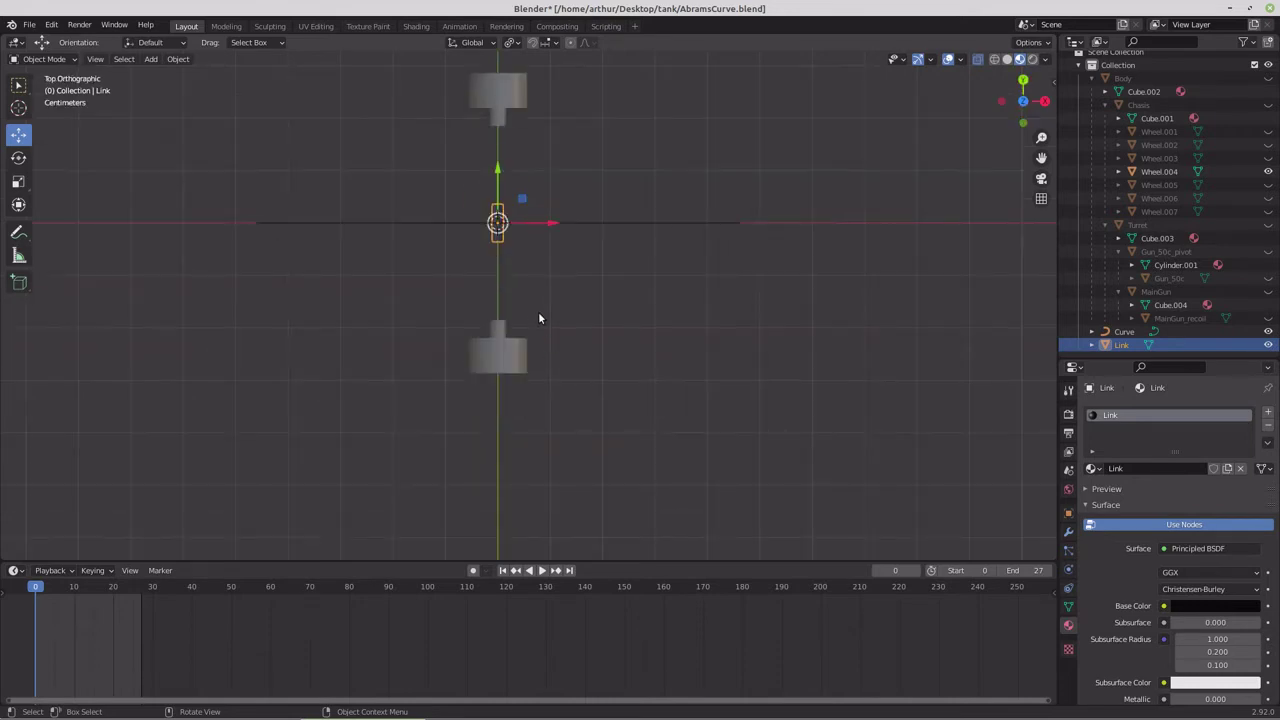
Step: In Edit Mode, slide the link geometry down along Y and duplicate it in place
key(Tab)
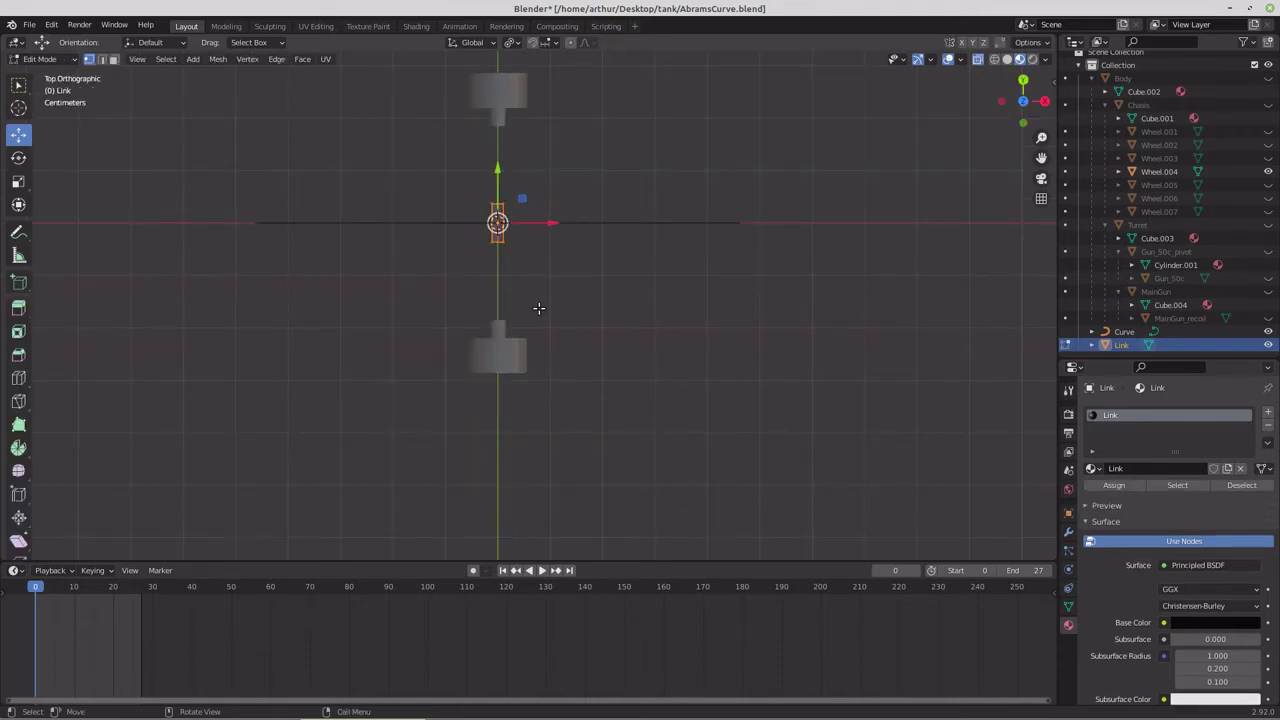
drag(498, 170, 494, 307)
scroll(558, 378, up, 4)
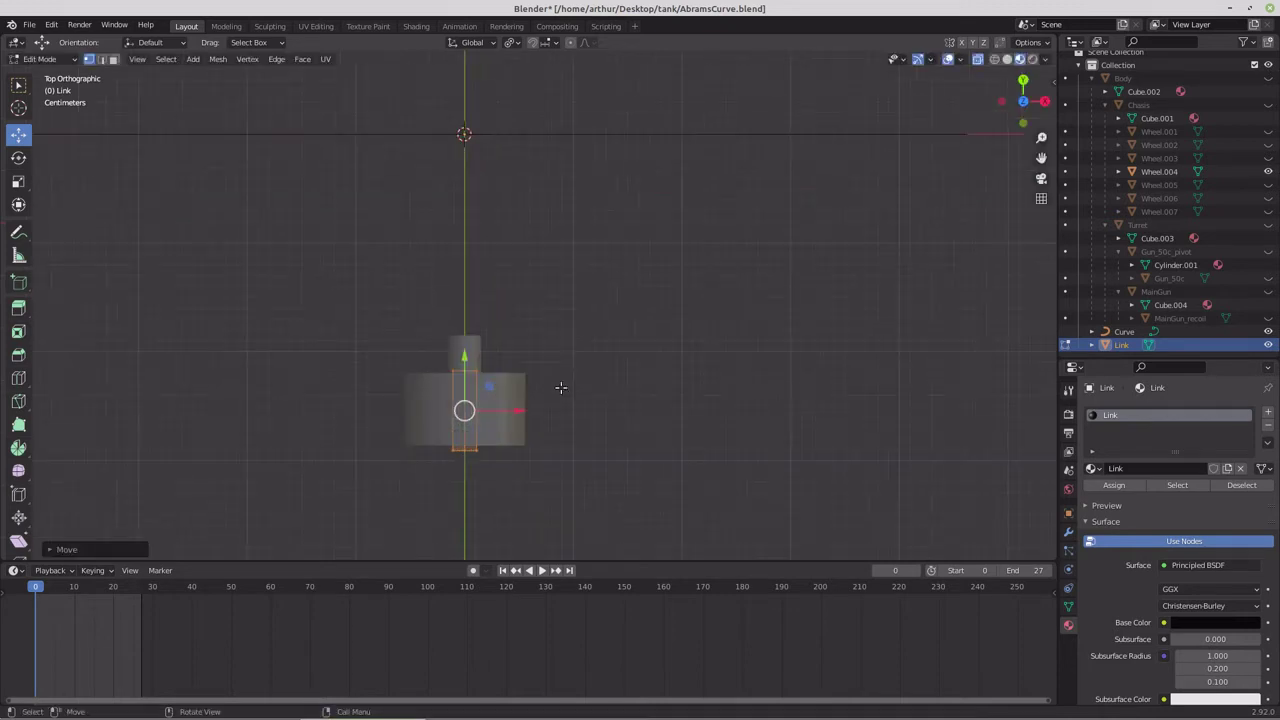
scroll(525, 402, up, 1)
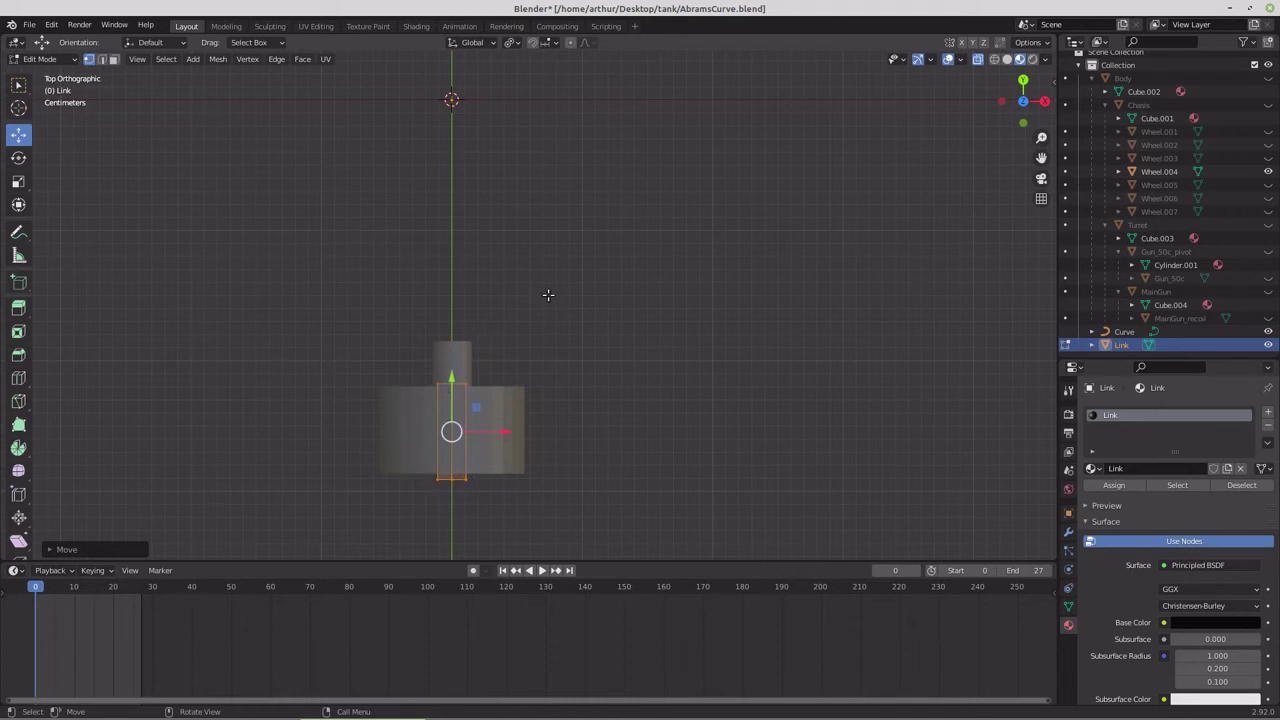
key(shift+d)
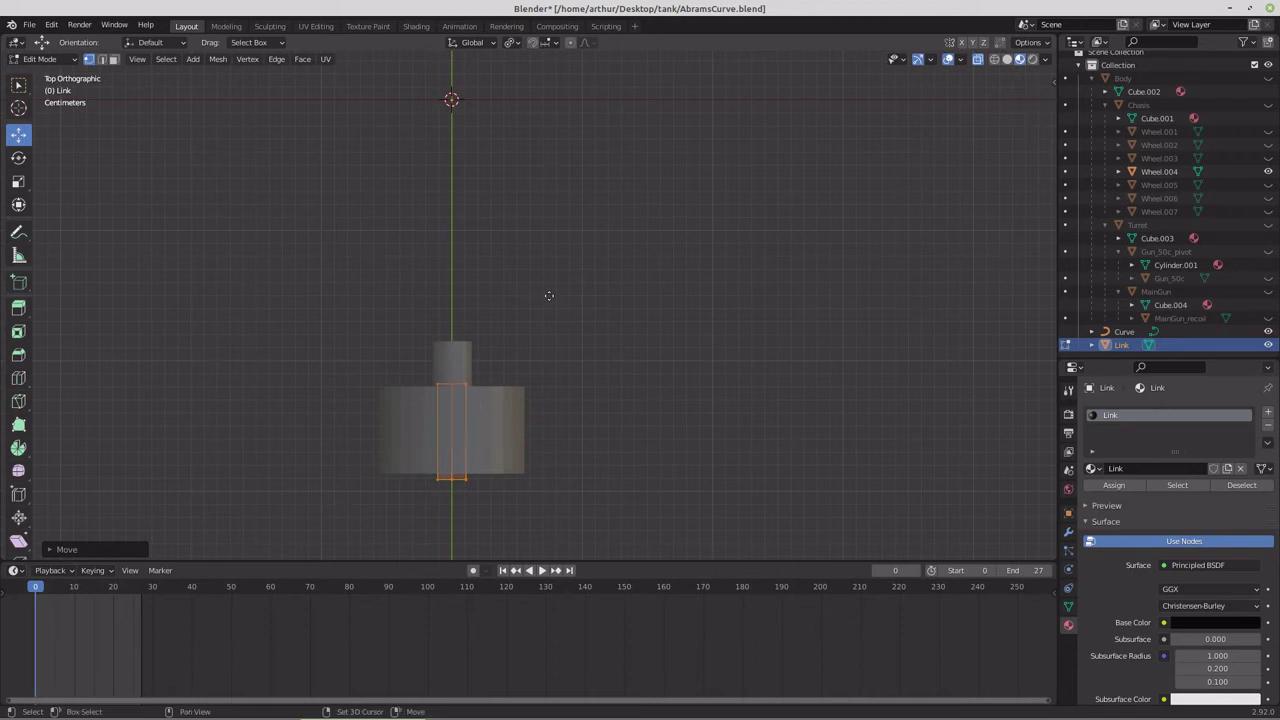
key(Escape)
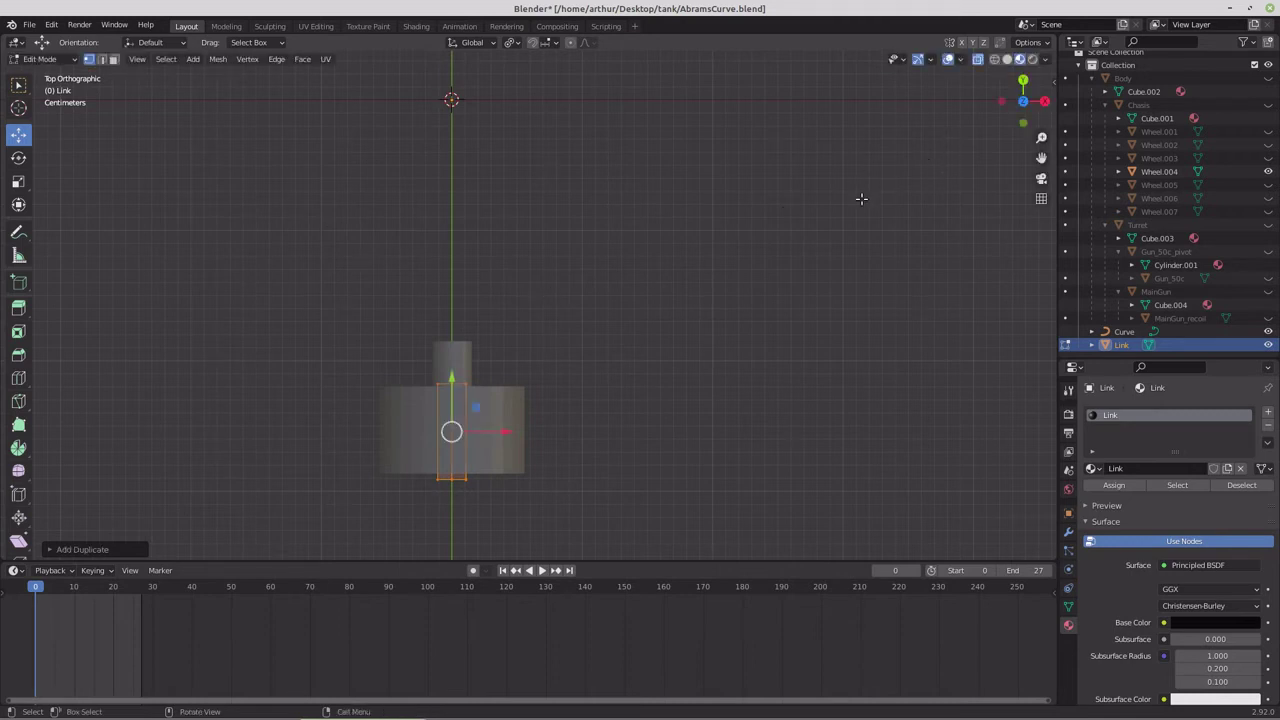
Step: Set the duplicate's Median Y to 0.25439 m and return to Object Mode
key(n)
click(950, 121)
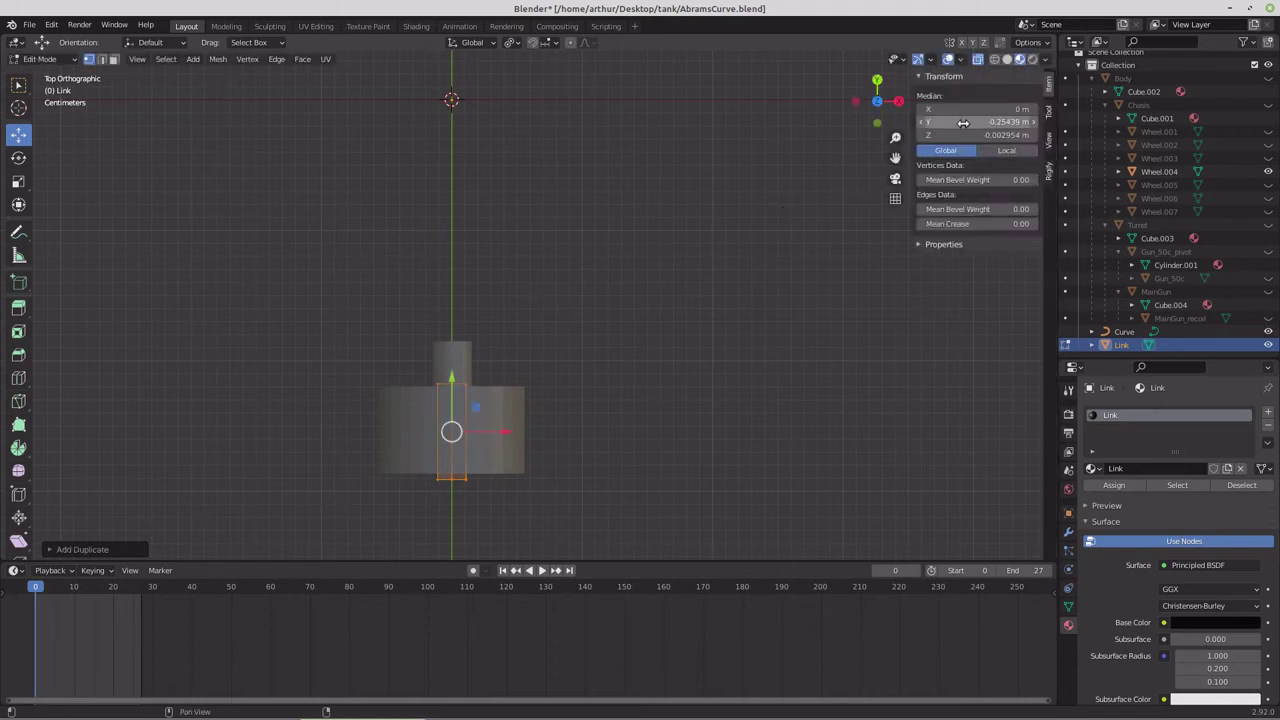
click(952, 121)
key(Home)
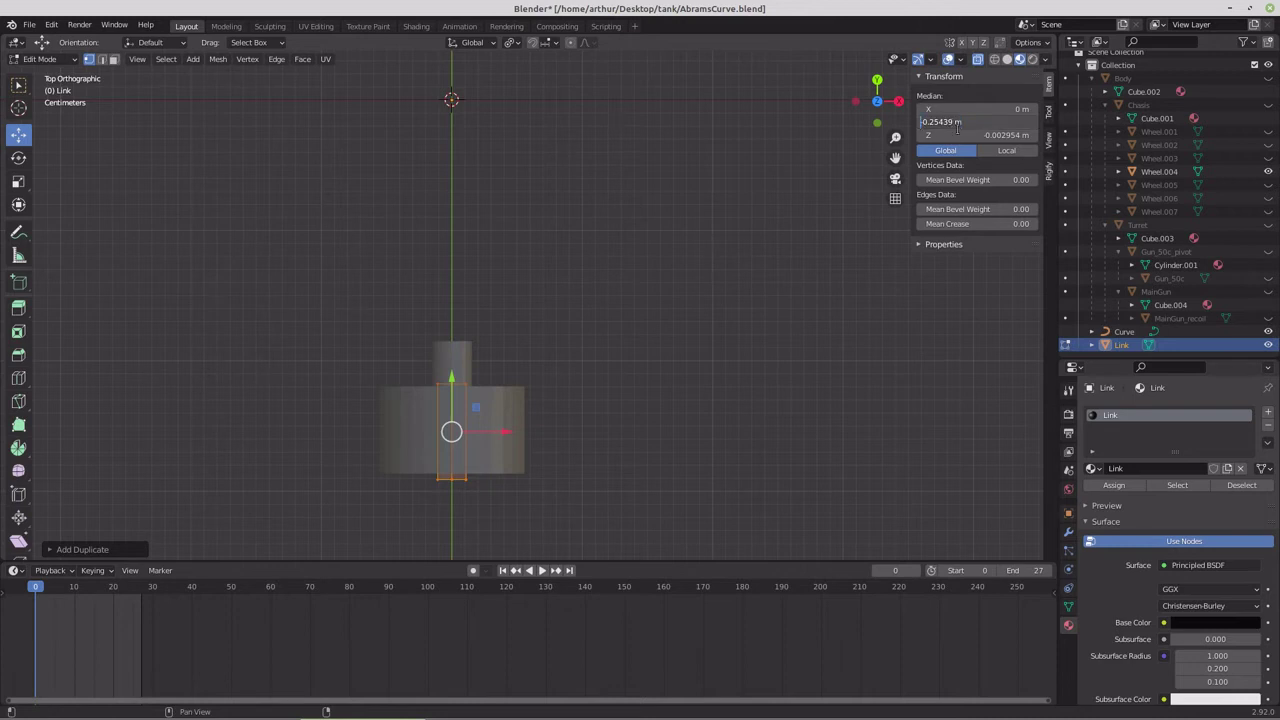
key(Delete)
key(Return)
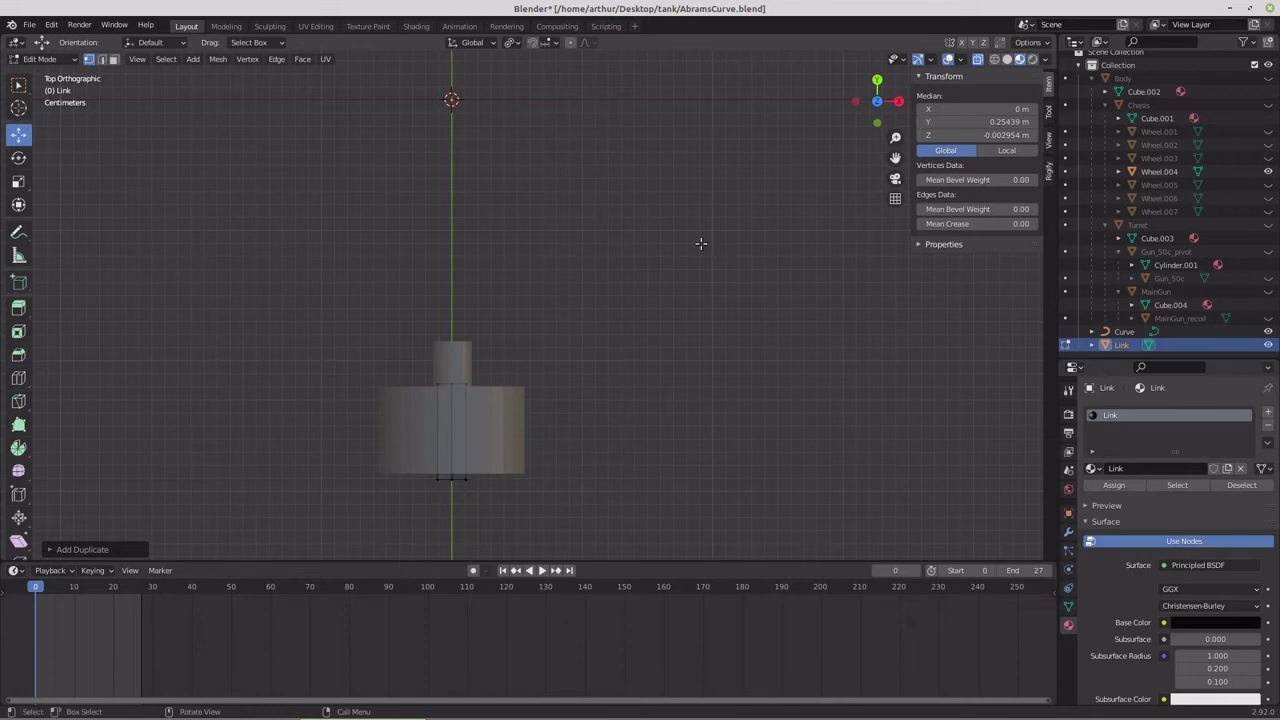
scroll(700, 245, down, 5)
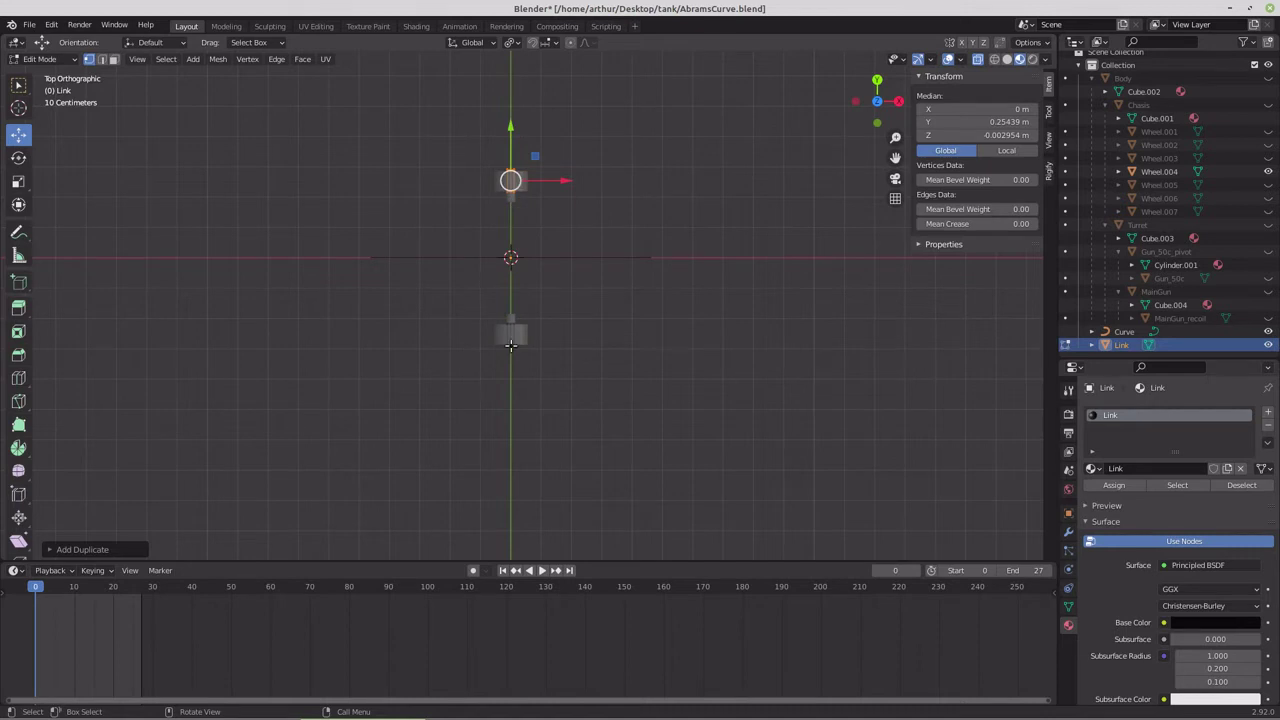
key(Tab)
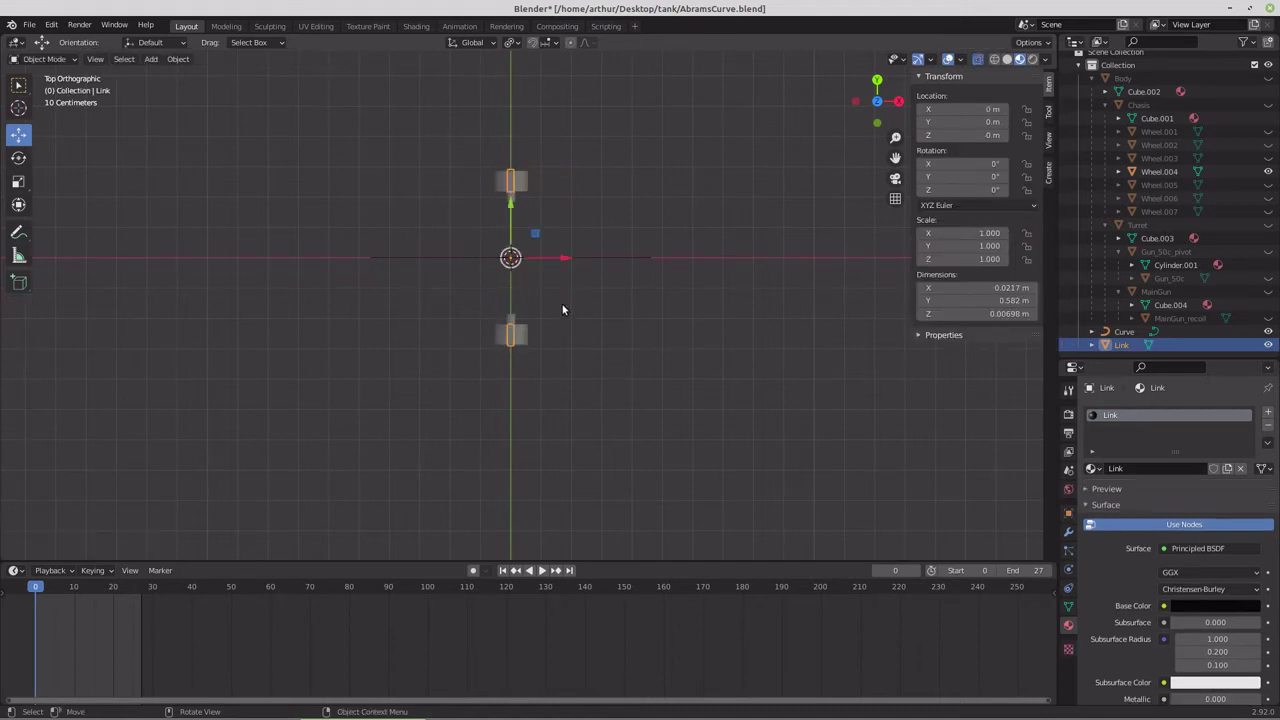
Step: Hide Wheel.004 and add an Array modifier to the Link object
key(KP_1)
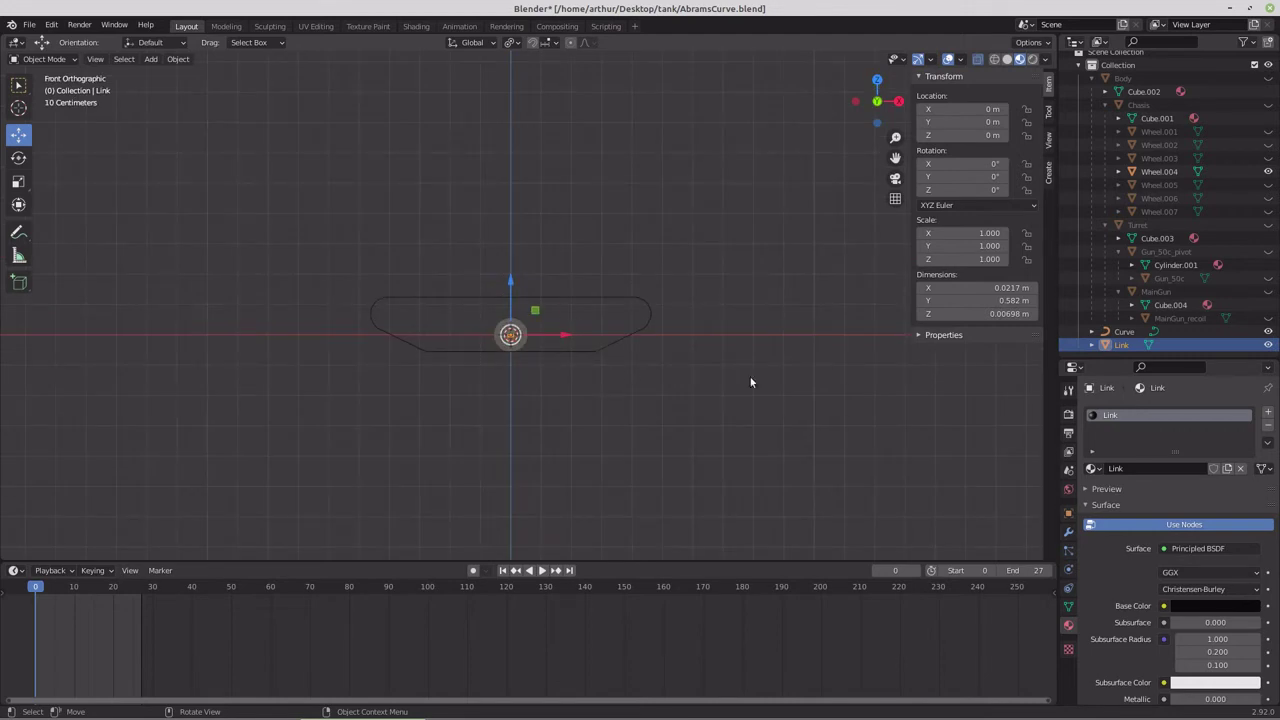
click(1267, 172)
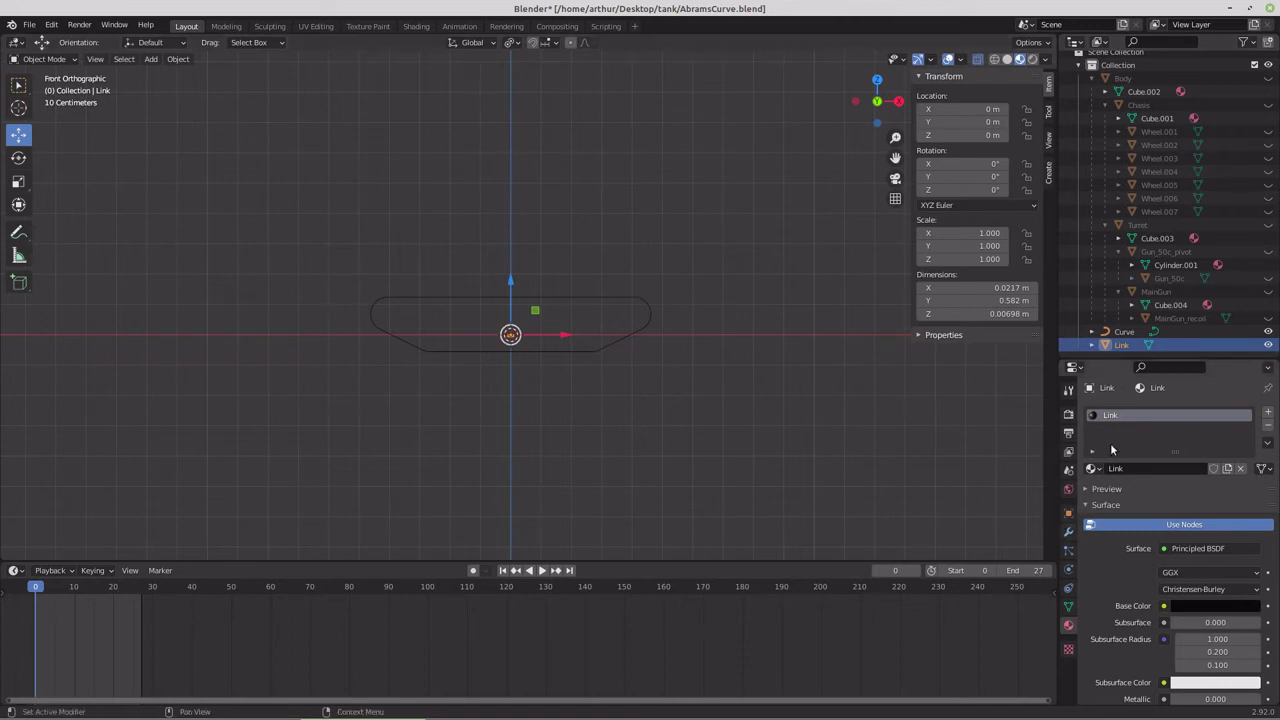
drag(1180, 357, 1180, 190)
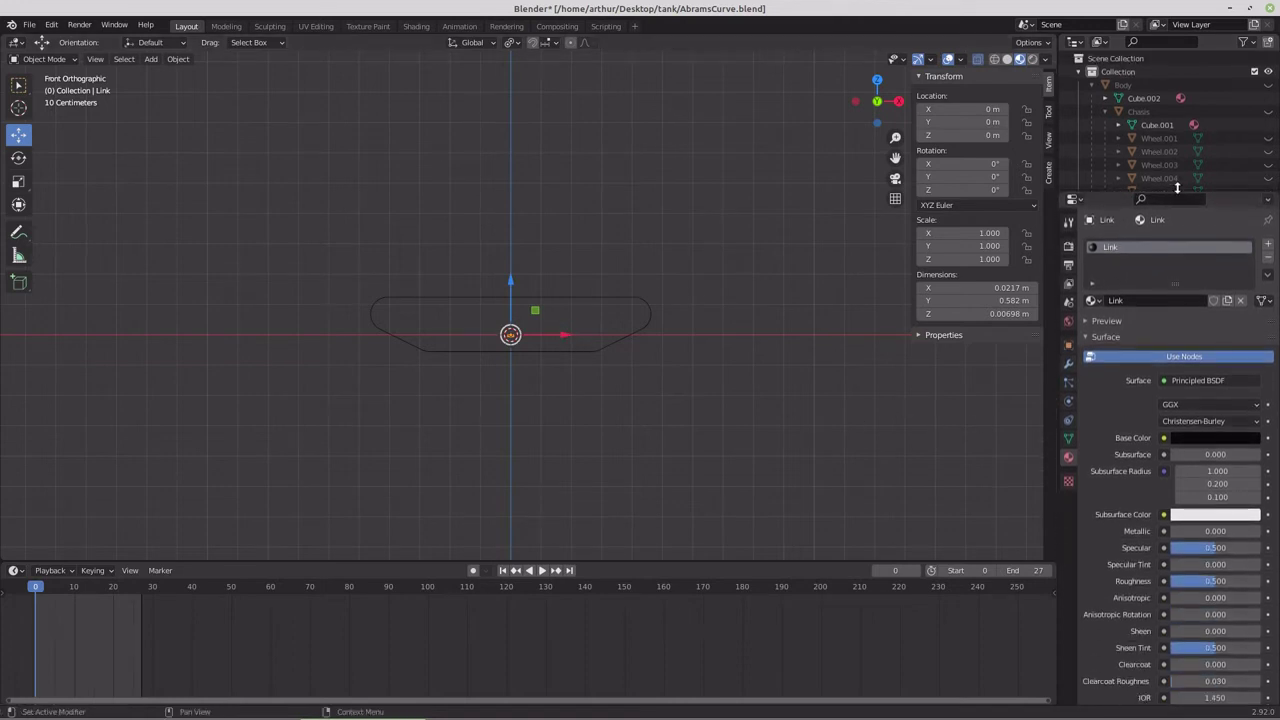
click(1068, 366)
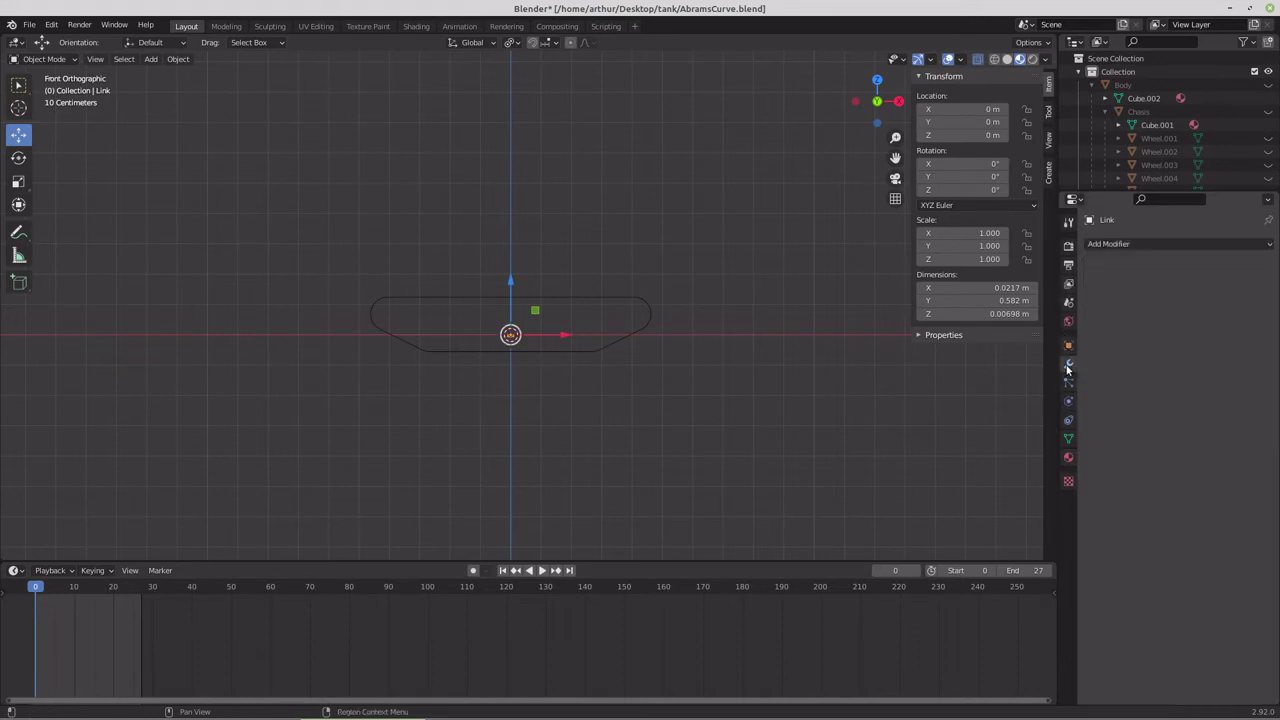
click(1126, 243)
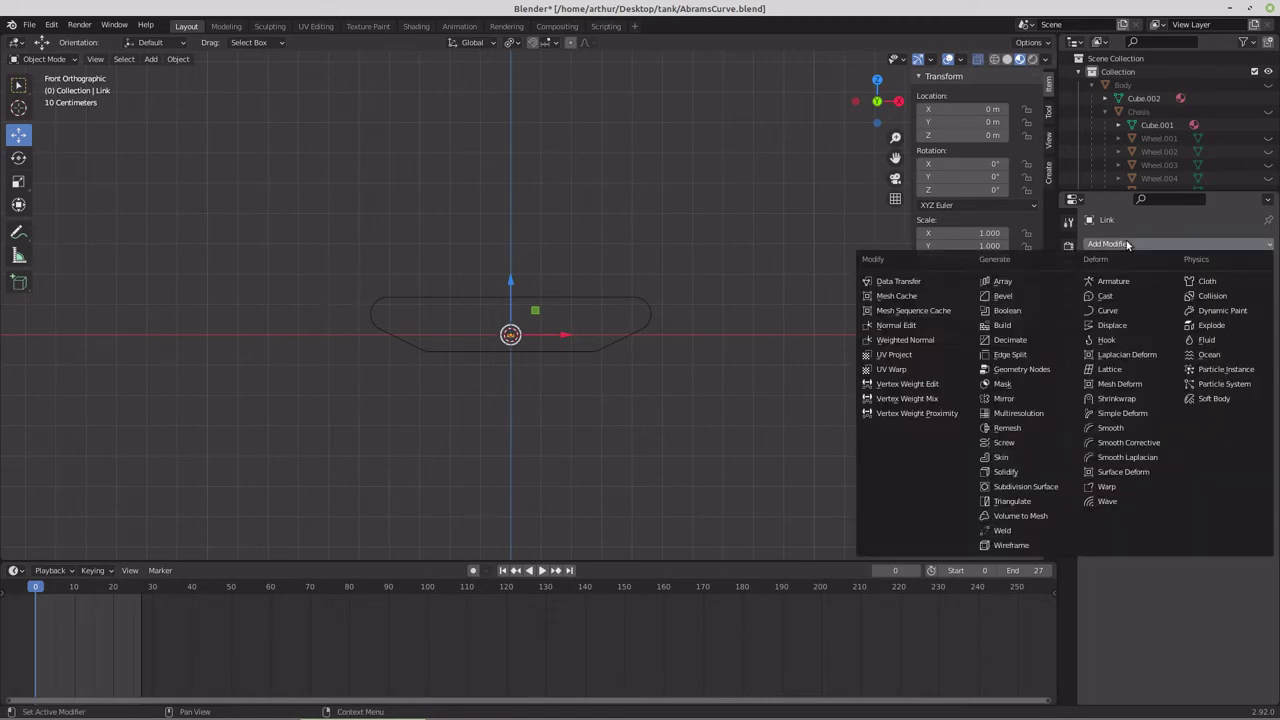
click(1005, 284)
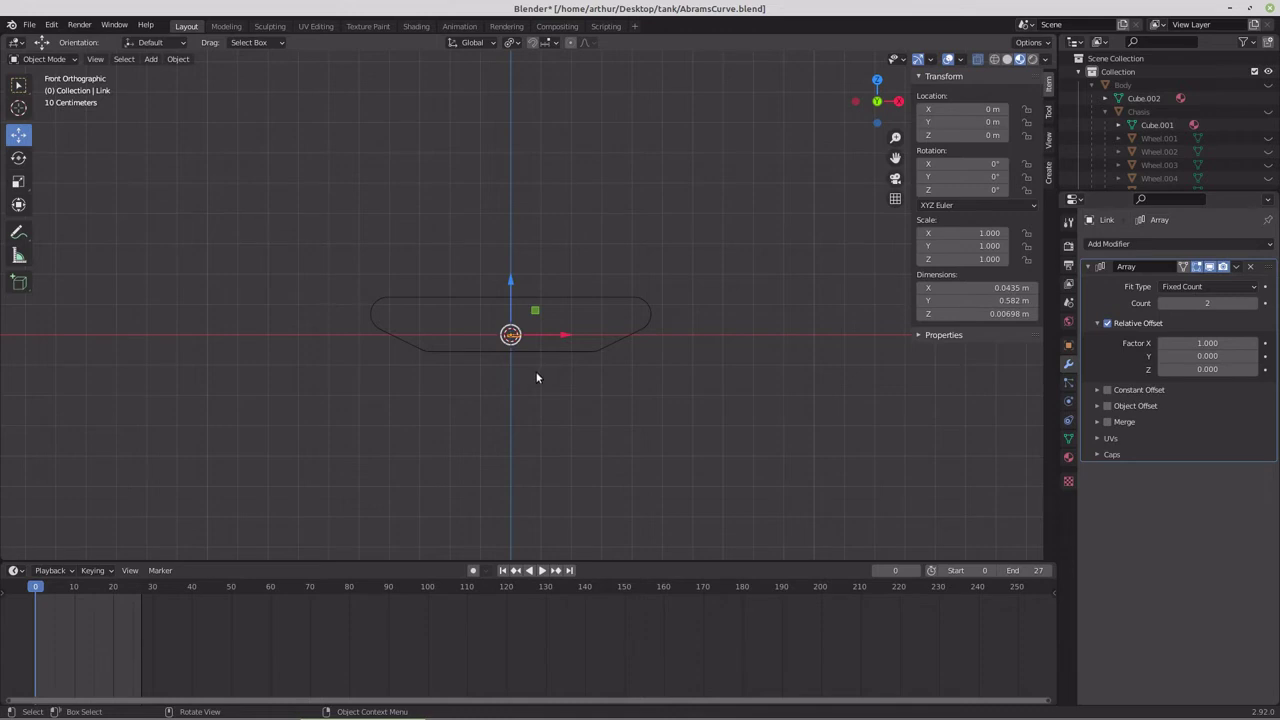
scroll(538, 374, up, 3)
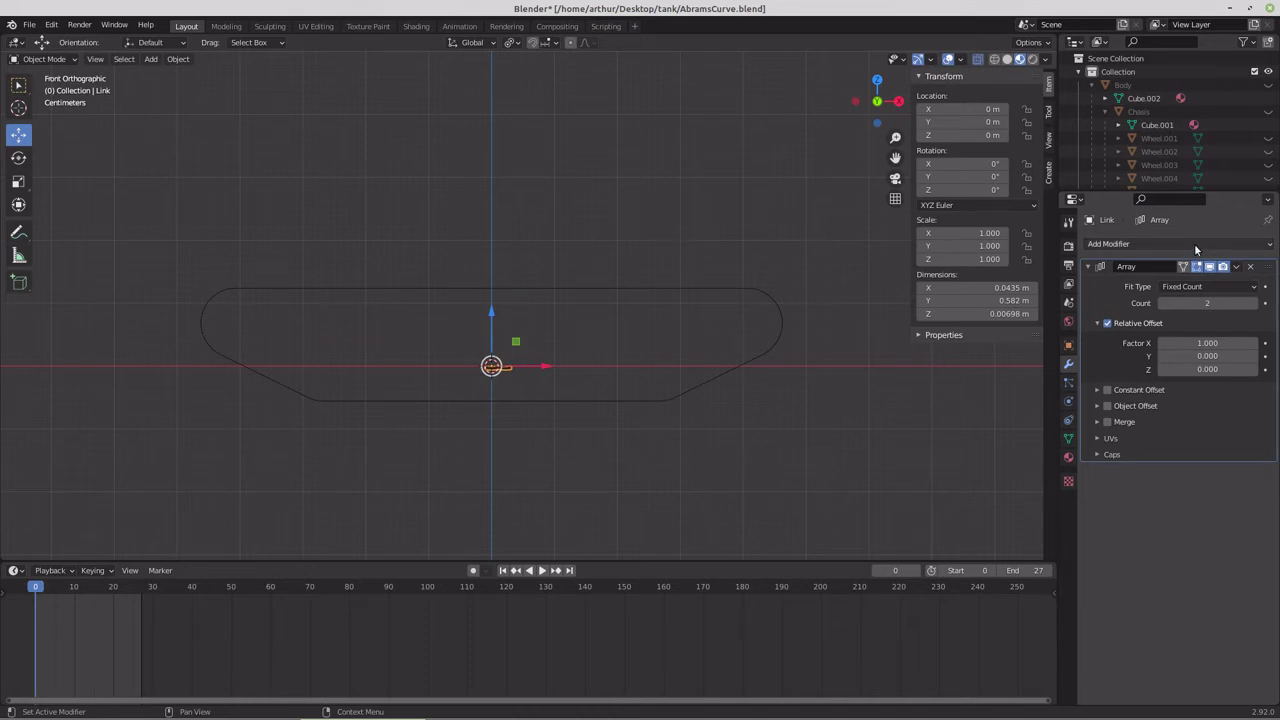
Step: Add a Curve modifier after the Array with Curve as its deforming object
click(1105, 244)
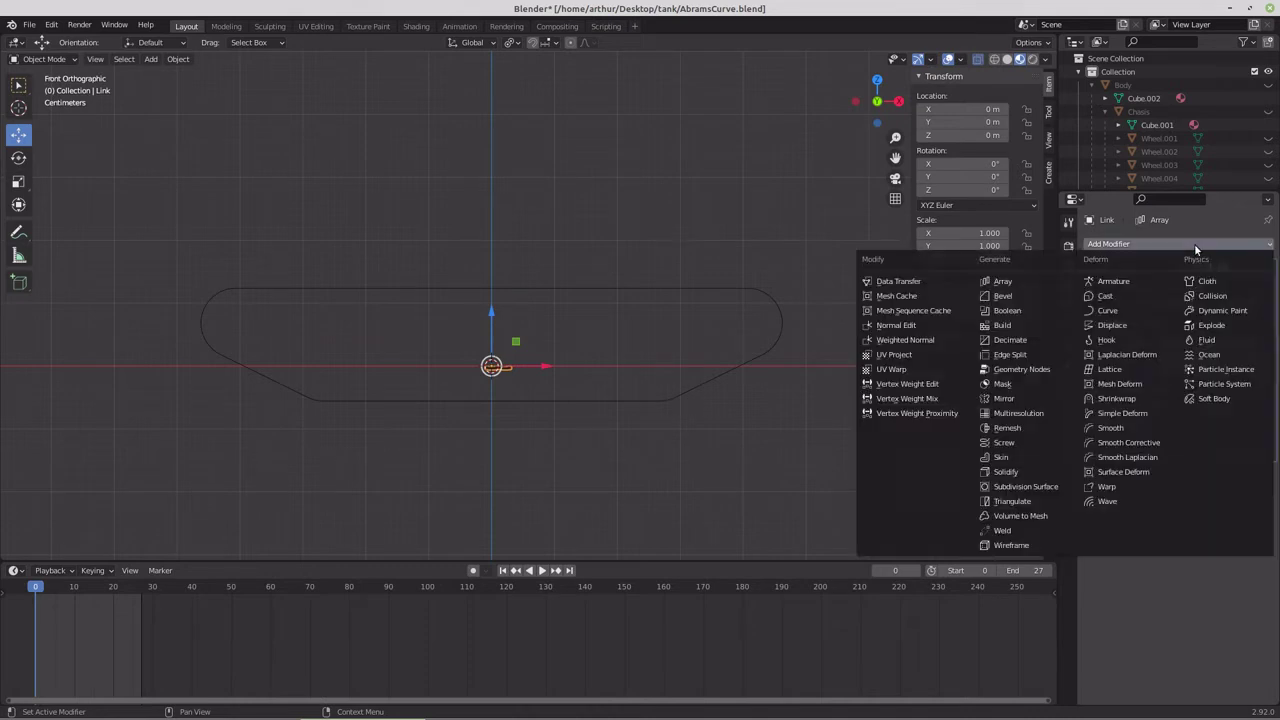
click(1106, 311)
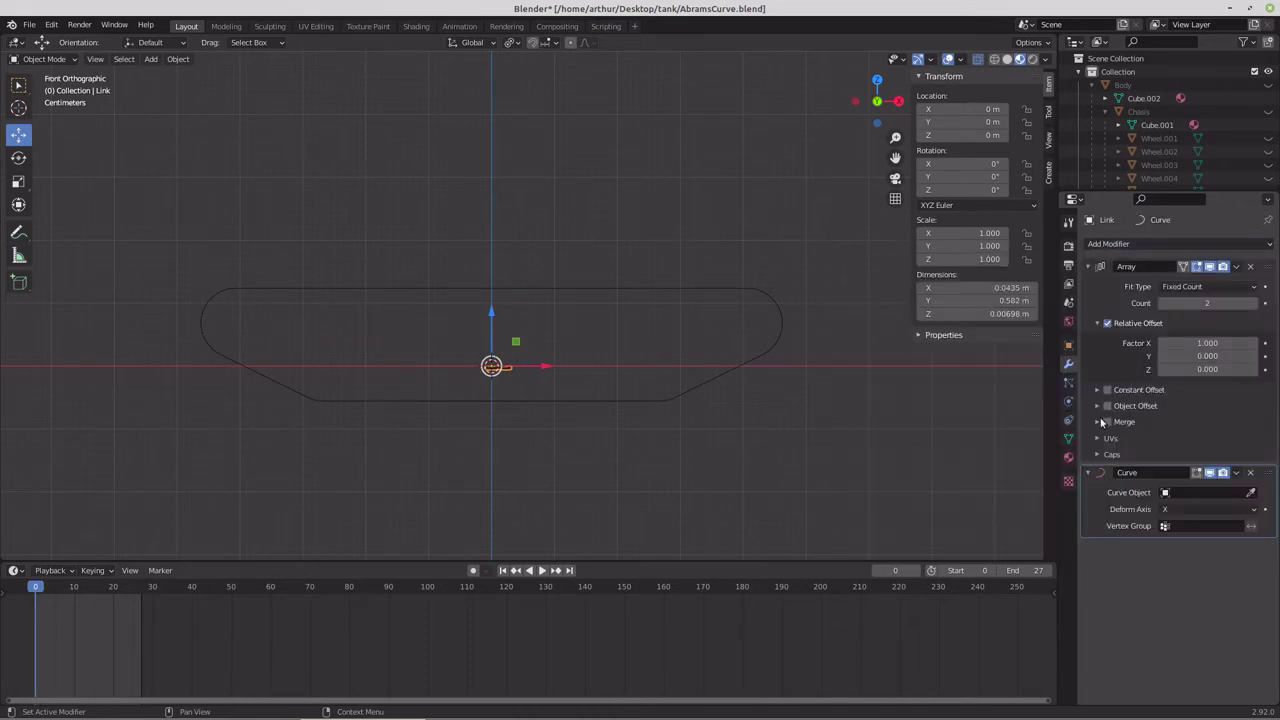
click(1184, 492)
click(1140, 514)
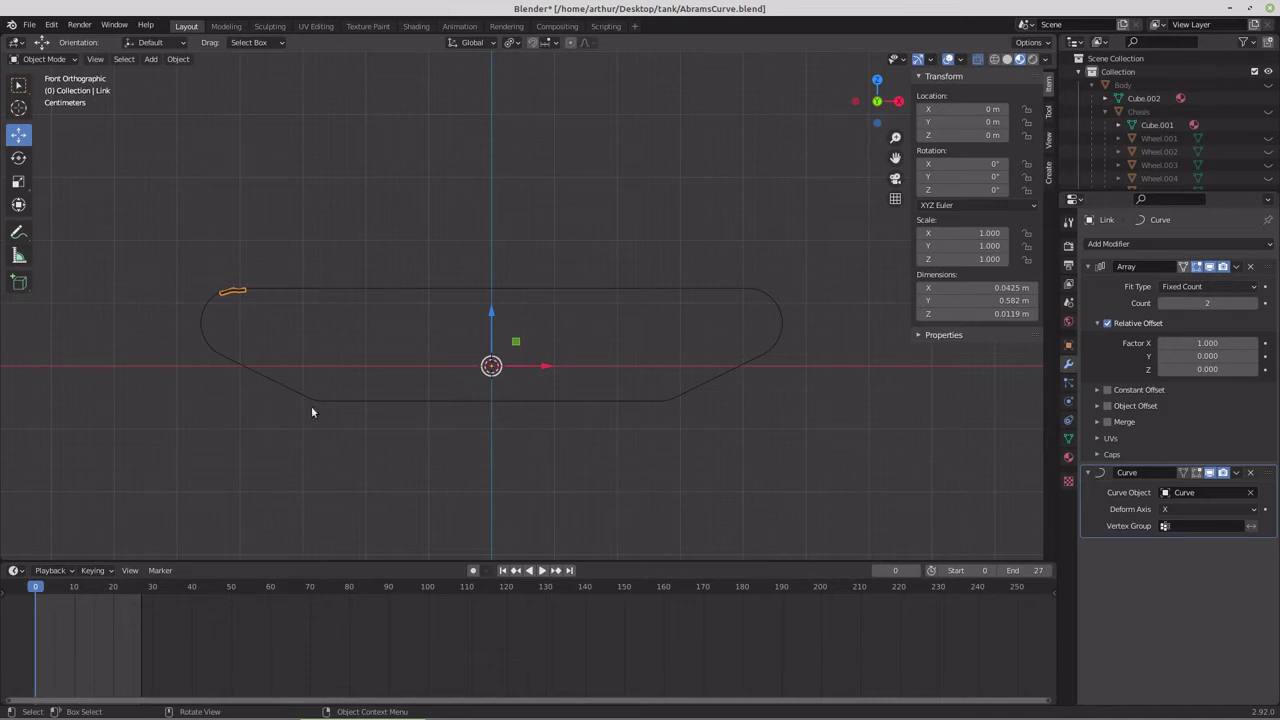
scroll(153, 333, up, 2)
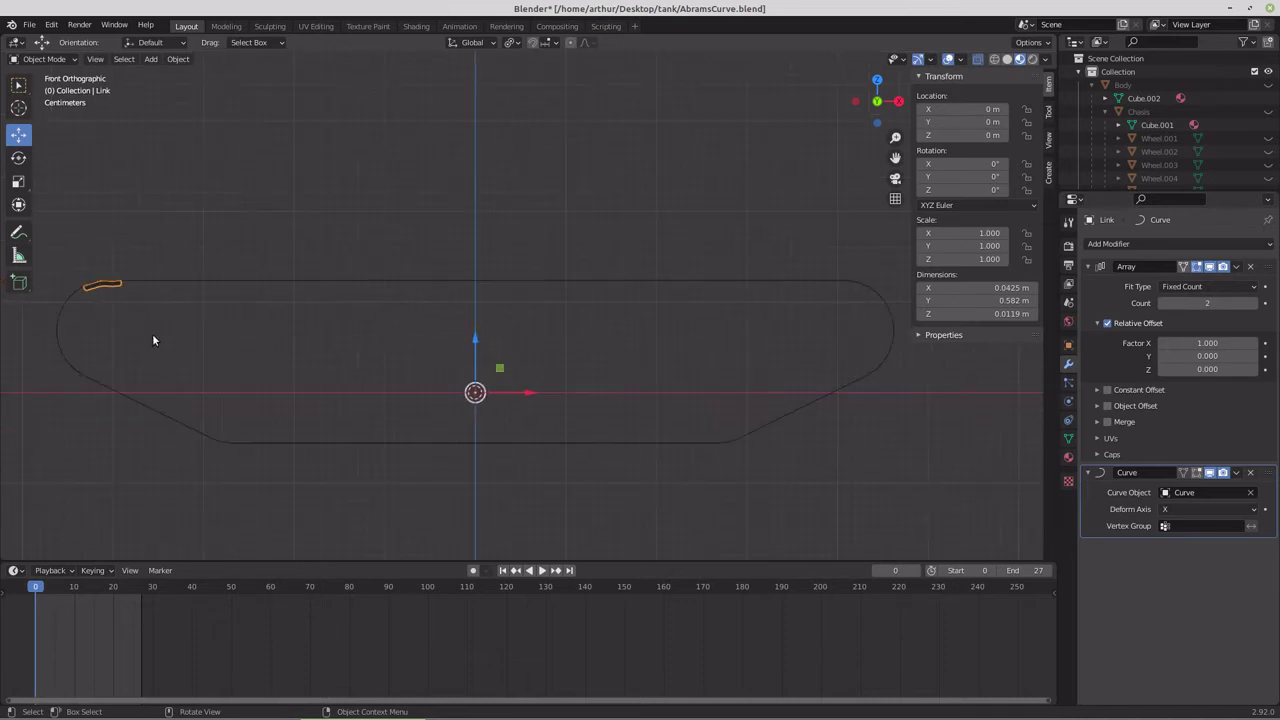
scroll(152, 333, up, 3)
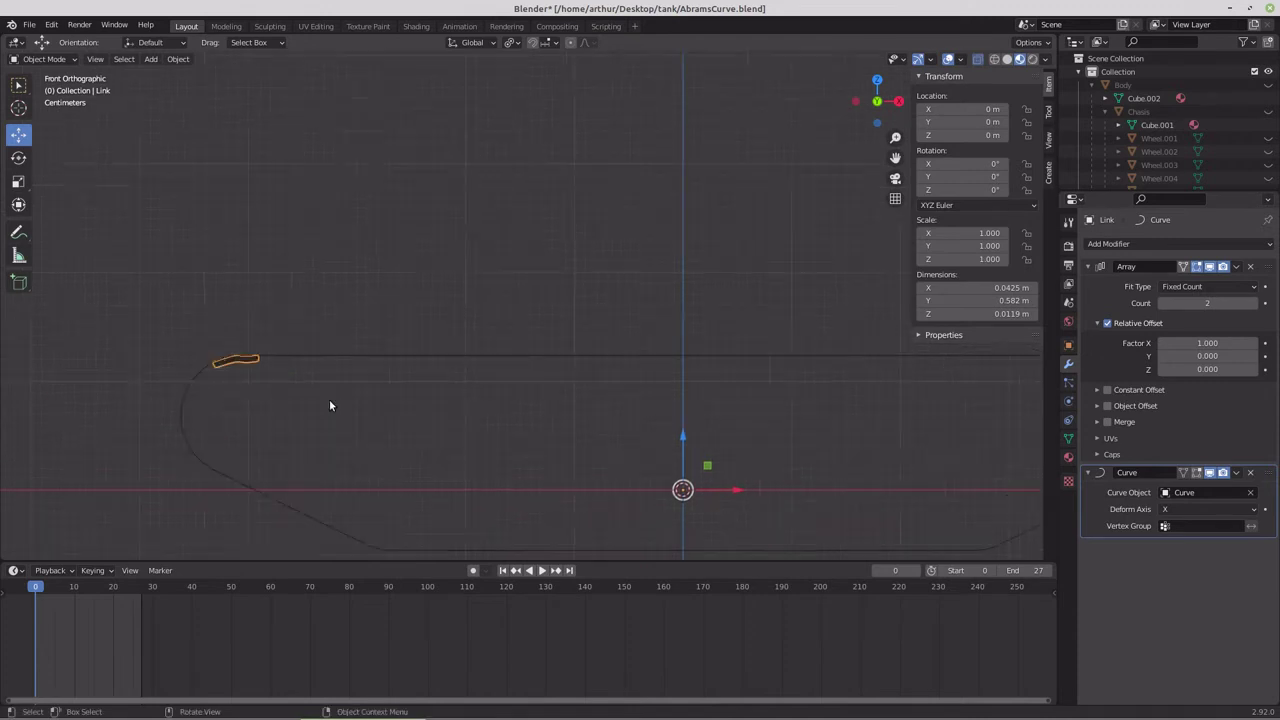
shift+middle_drag(160, 422, 281, 456)
scroll(325, 431, up, 1)
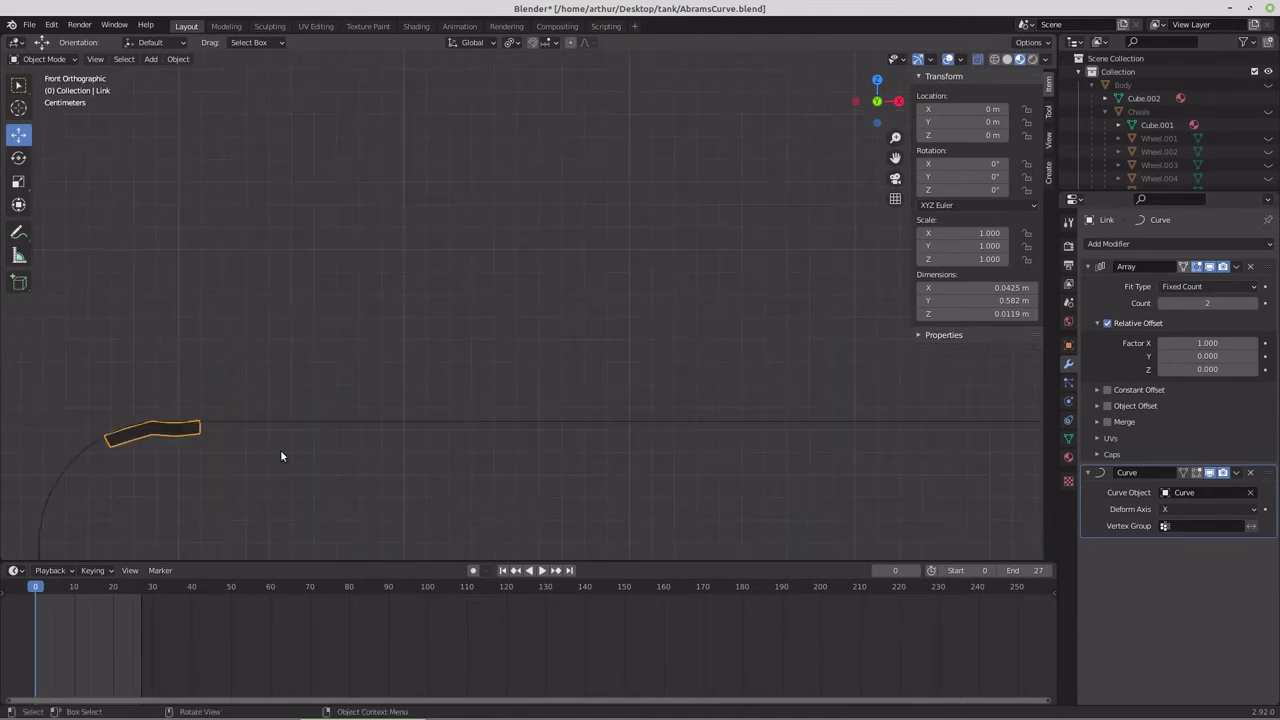
scroll(281, 456, down, 8)
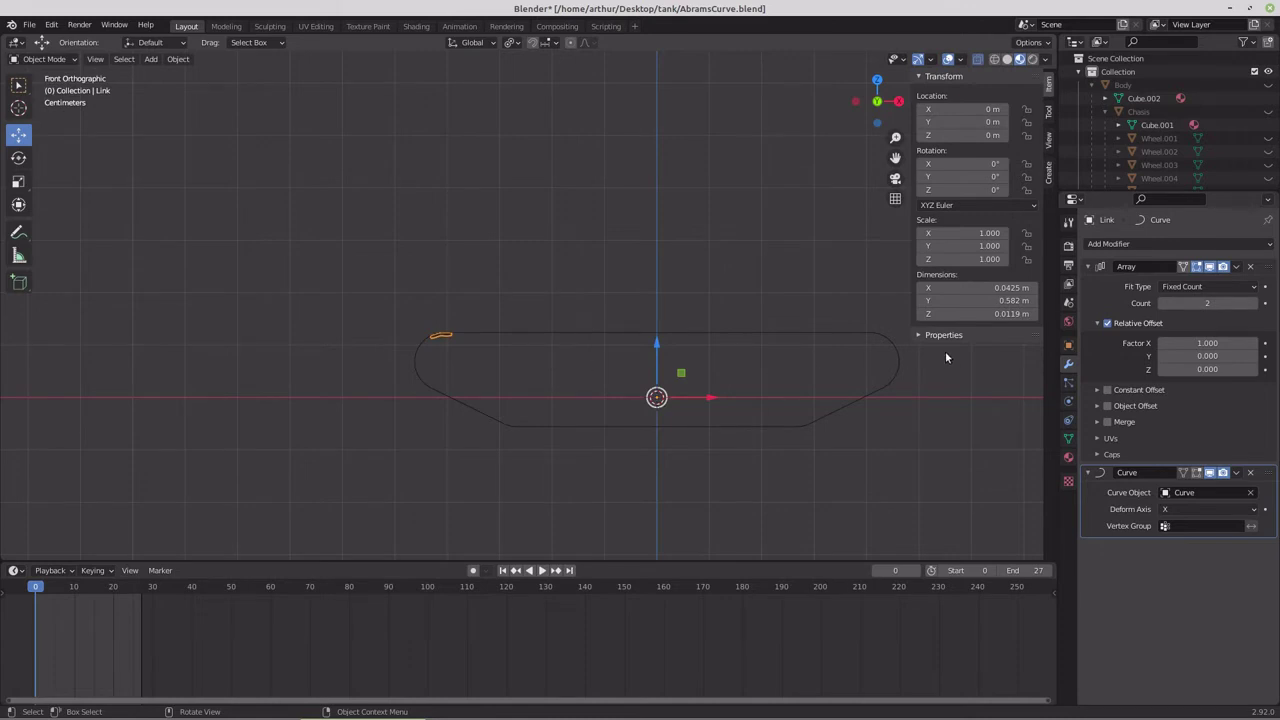
Step: Raise the Link array count so the chain extends nearly around the track
click(1256, 303)
click(1256, 303)
click(1256, 303)
click(1256, 303)
click(1256, 303)
click(1256, 303)
click(1256, 303)
click(1256, 303)
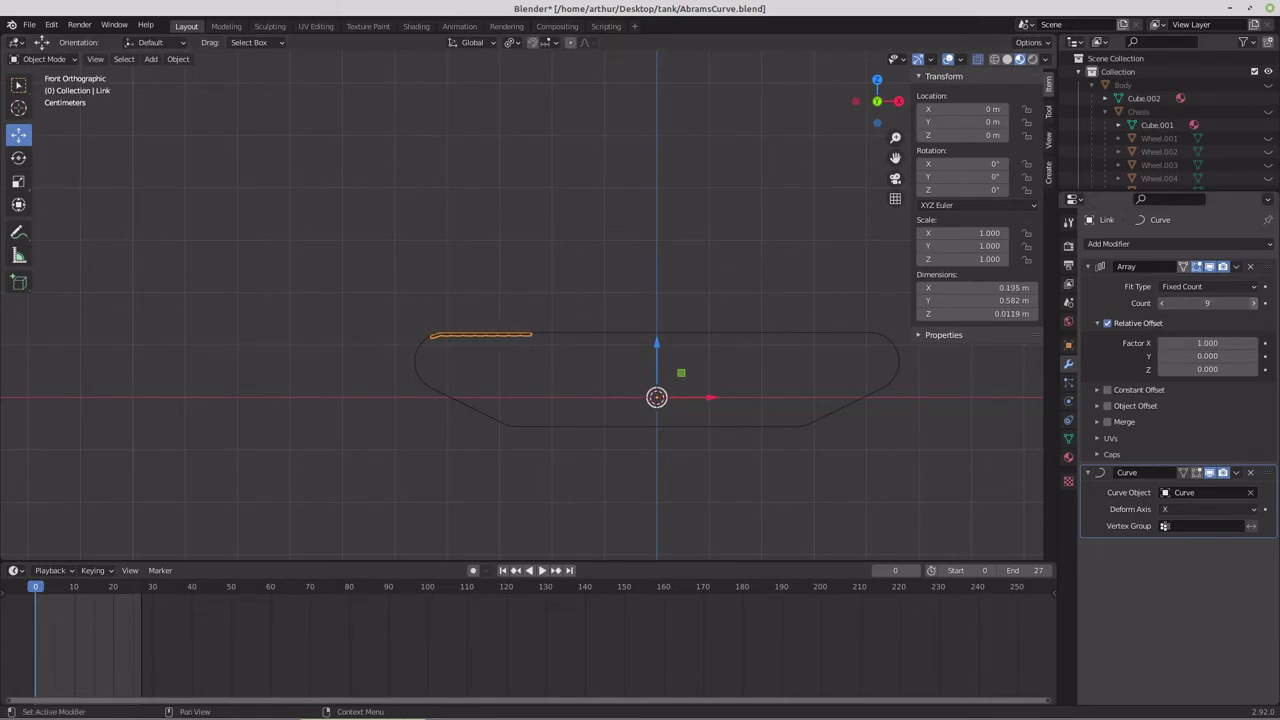
click(1256, 303)
click(1256, 303)
click(1256, 303)
click(1256, 303)
click(1256, 303)
click(1256, 303)
click(1256, 303)
click(1256, 303)
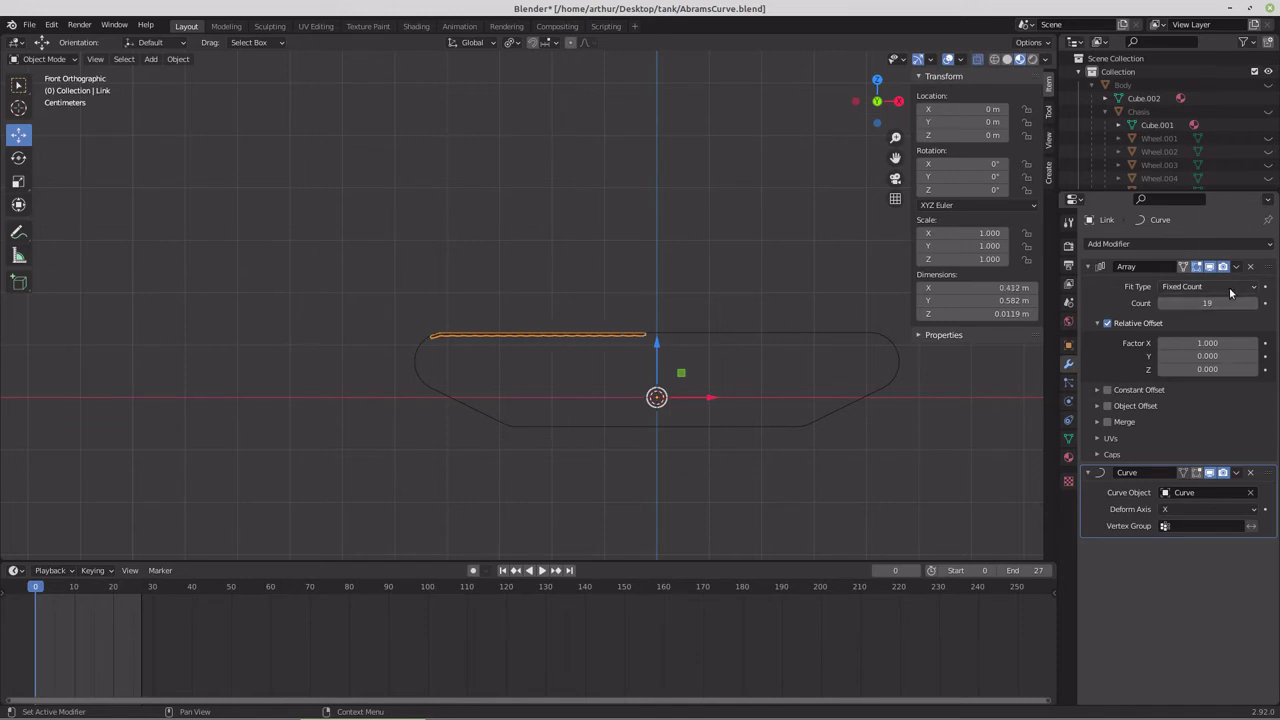
click(1256, 303)
drag(1207, 303, 1250, 303)
mouse_move(1200, 303)
mouse_down()
mouse_move(1230, 303)
mouse_move(1200, 303)
mouse_up()
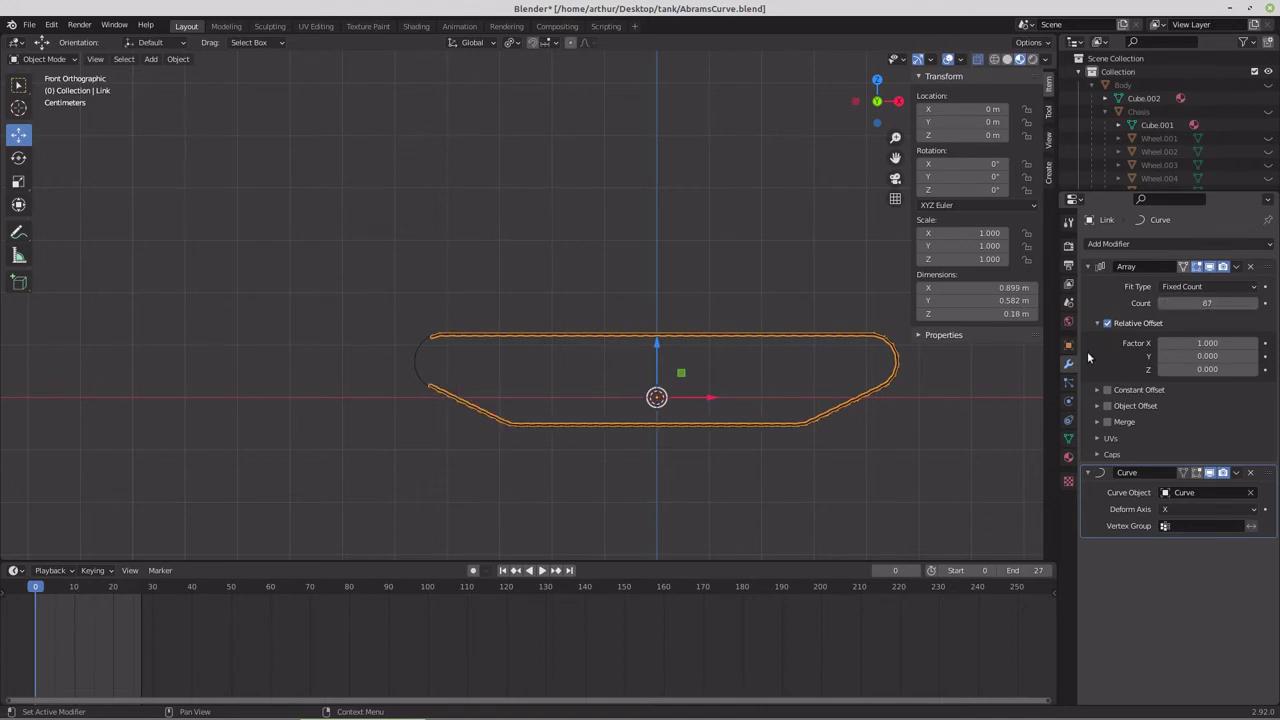
Step: Set relative offset factor X to 1.200 and adjust the array count to 77
click(1252, 344)
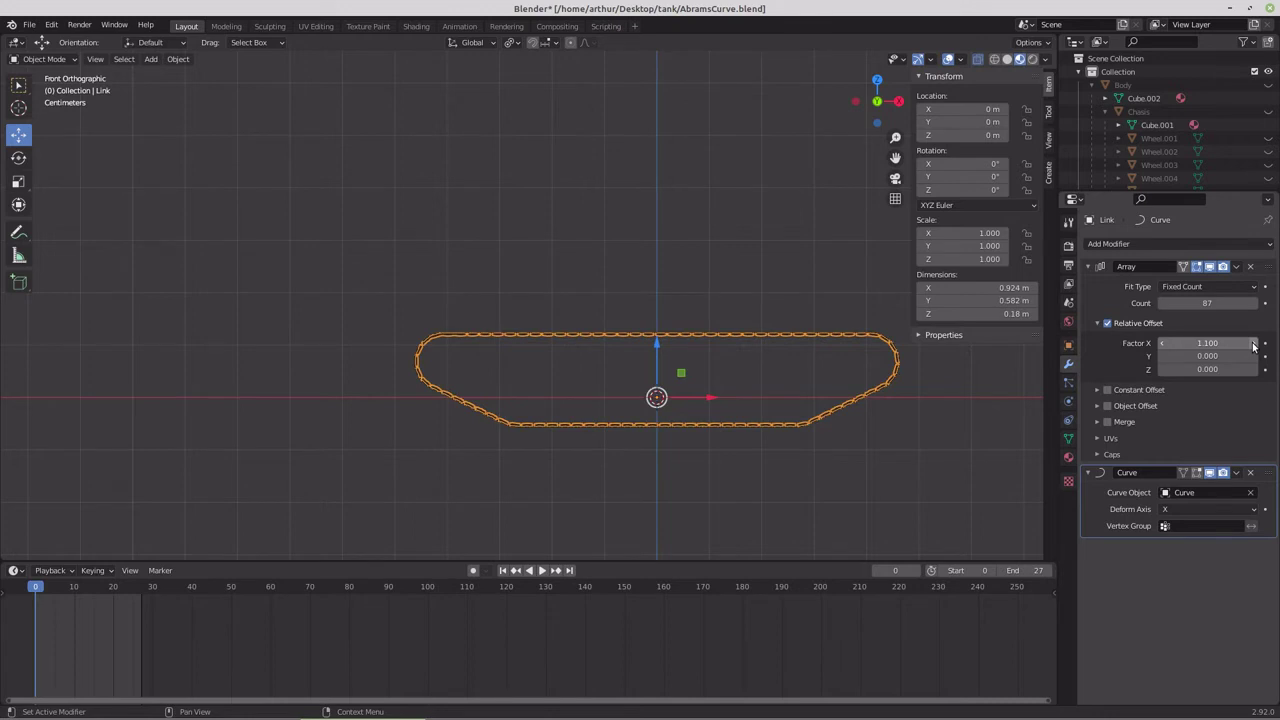
click(1253, 344)
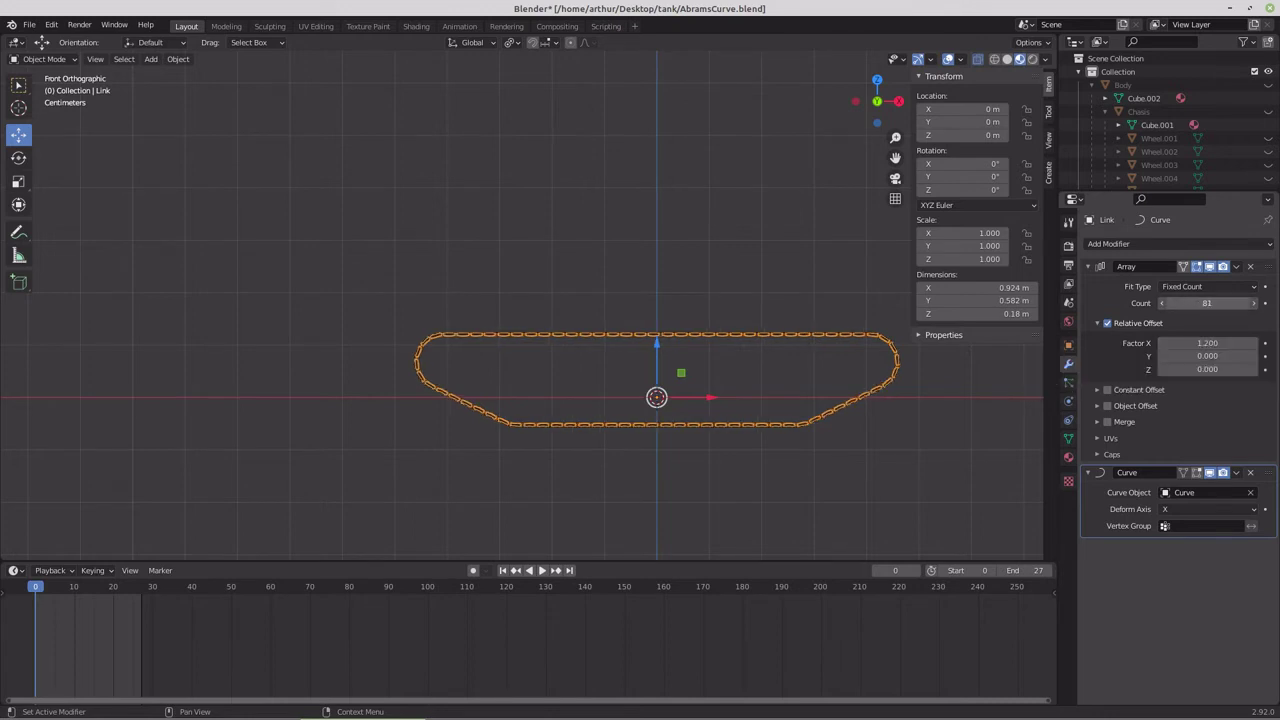
mouse_move(1250, 305)
mouse_down()
mouse_move(1234, 305)
mouse_move(1252, 305)
mouse_up()
scroll(485, 407, up, 4)
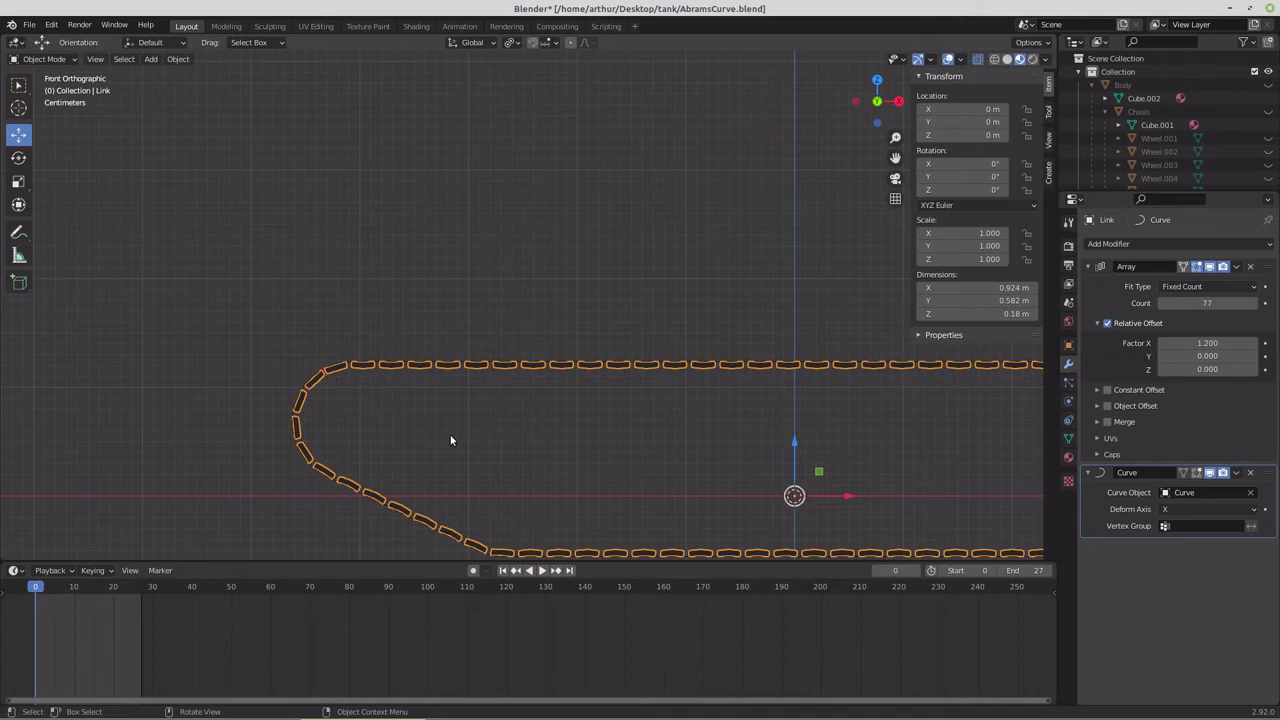
scroll(450, 440, down, 1)
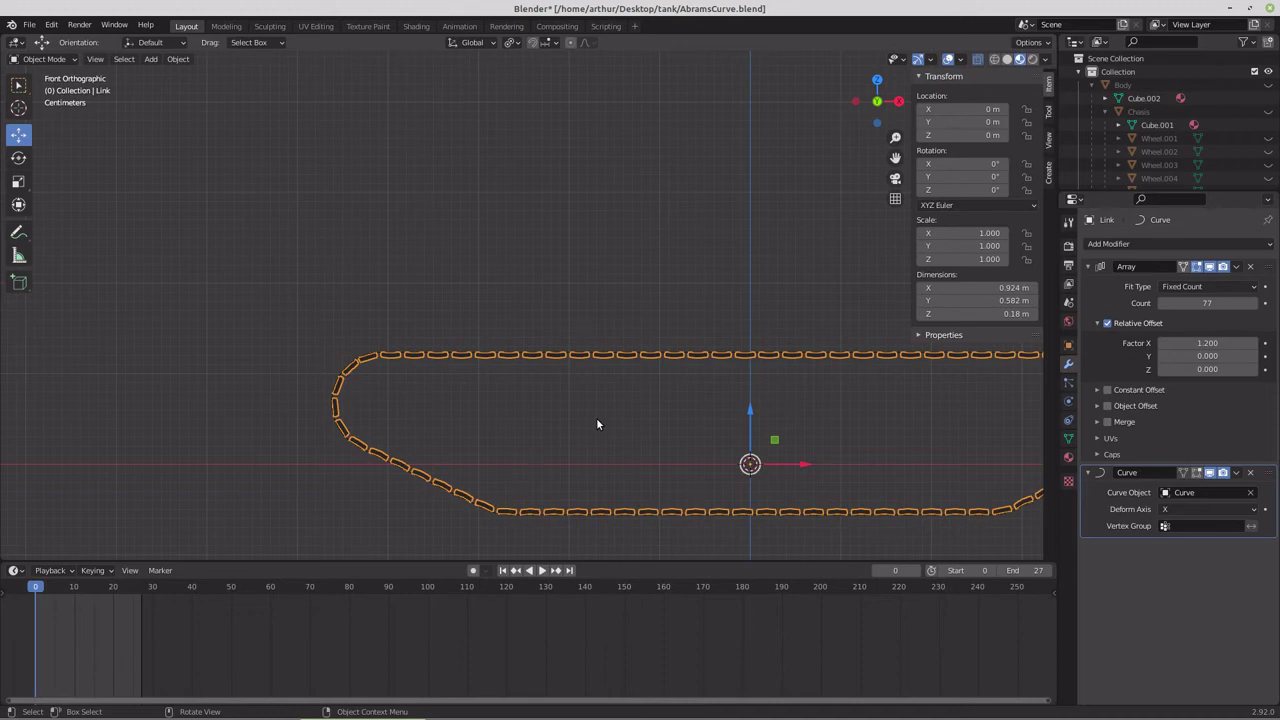
Step: From the right view, rotate the Link chain 180° around X and orbit to inspect it
key(KP_3)
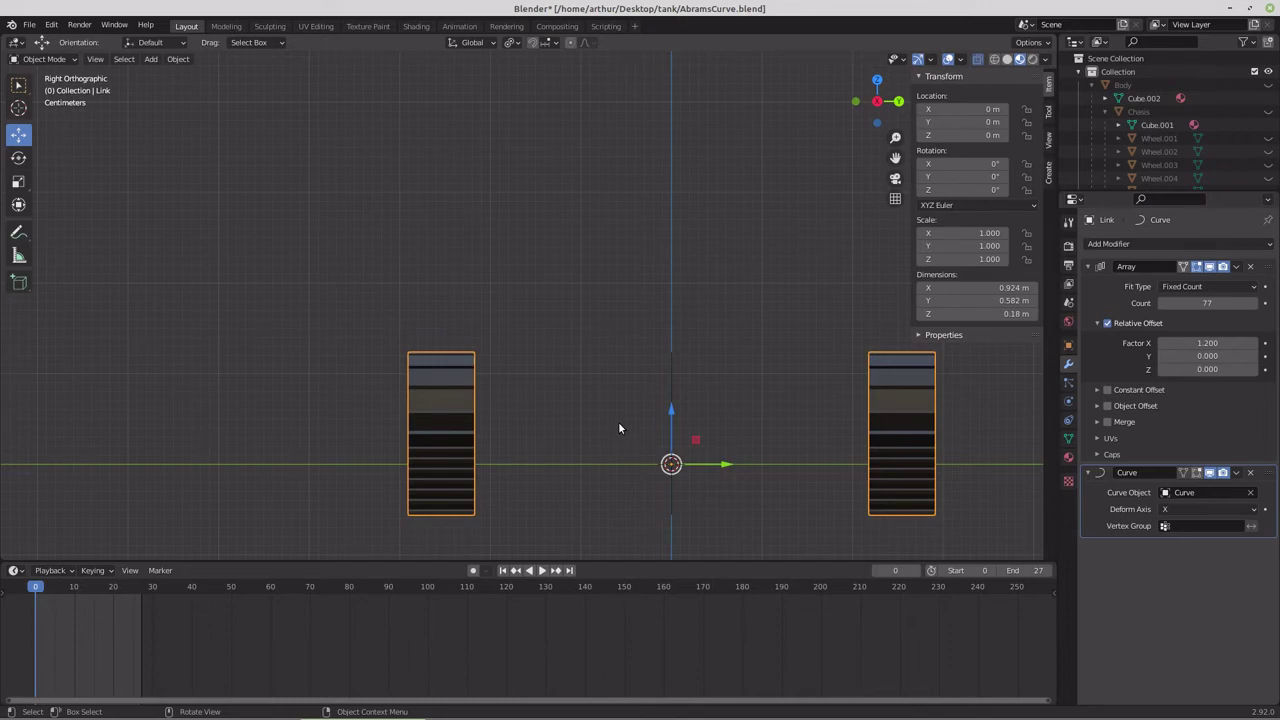
text(r180)
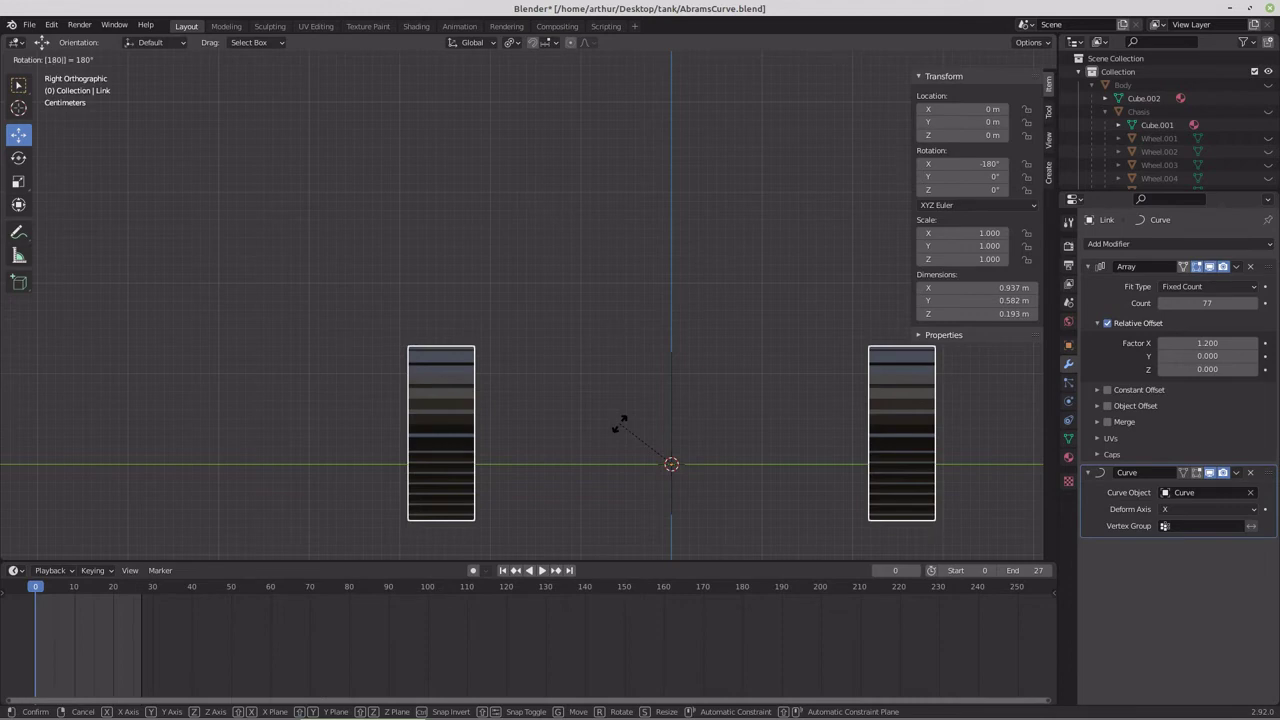
key(Return)
middle_drag(550, 429, 670, 425)
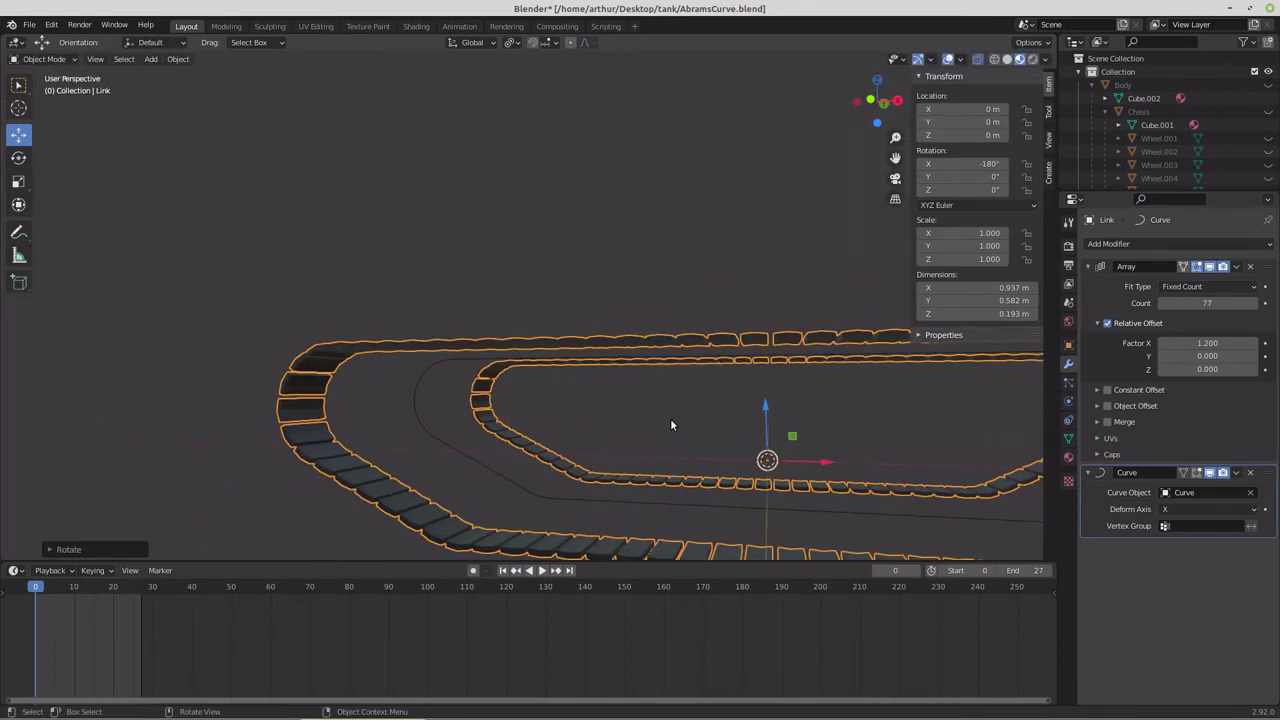
Step: Return to the front view and frame the flipped track loop
key(KP_1)
scroll(652, 423, down, 5)
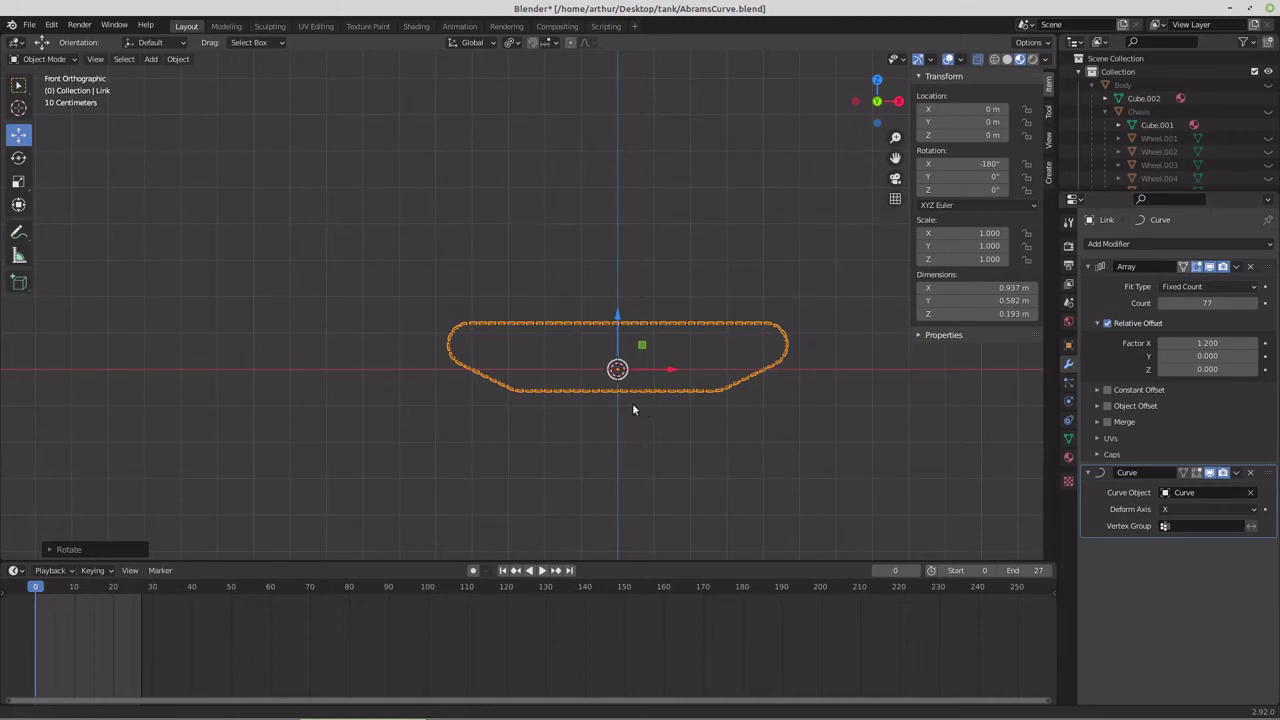
shift+middle_drag(632, 403, 606, 364)
scroll(523, 402, up, 3)
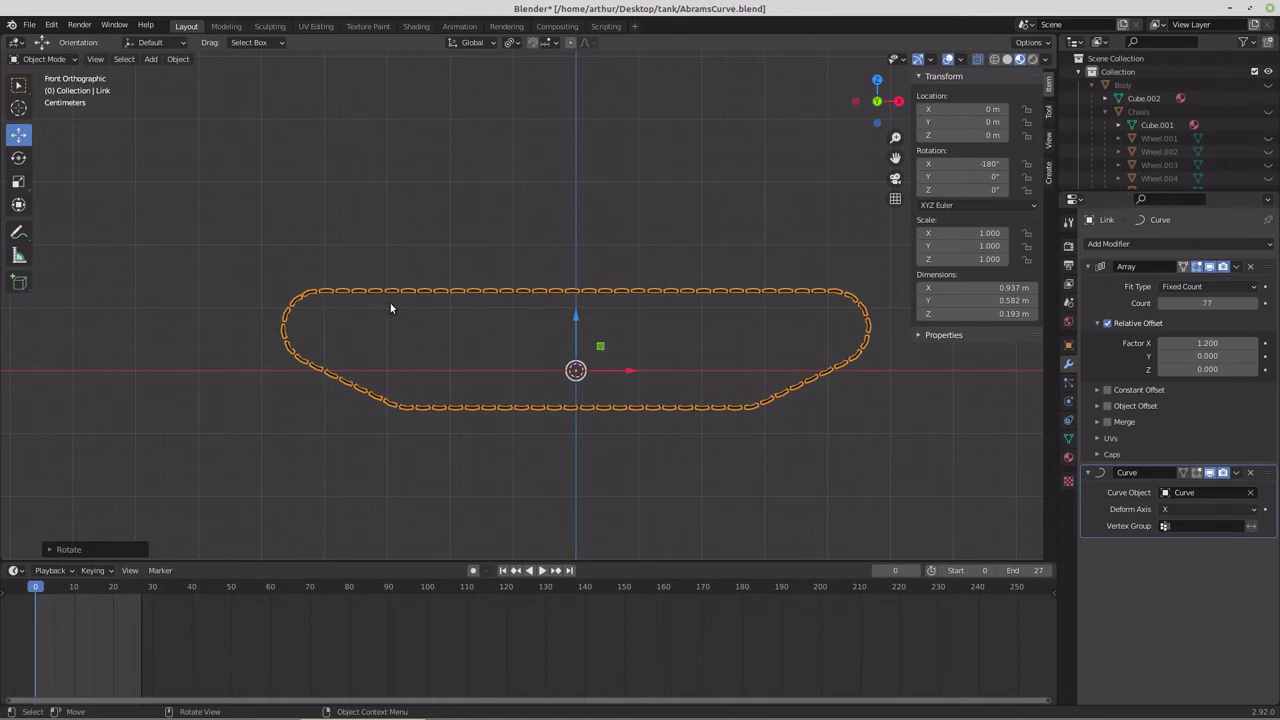
Step: Zoom the view to inspect the 77-link chain bent along the Curve
scroll(1185, 160, down, 3)
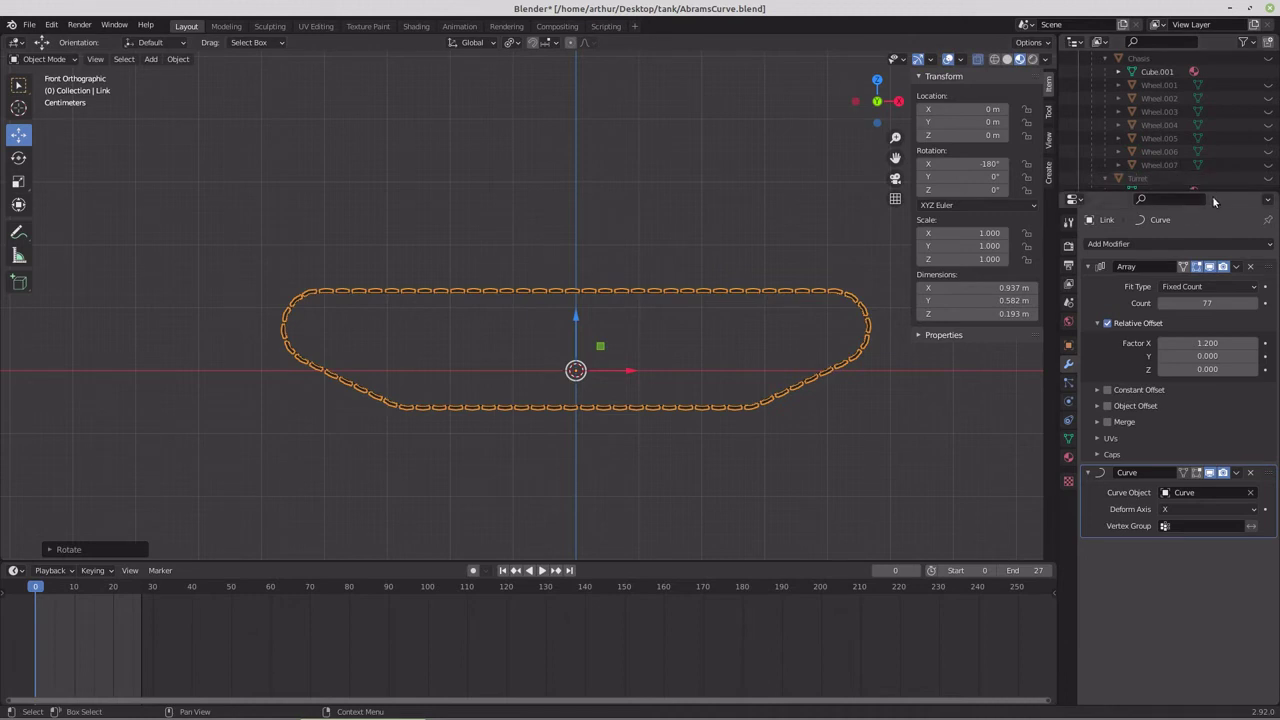
Step: Enlarge the Outliner, select the Curve object and enter Edit Mode
drag(1213, 194, 1220, 430)
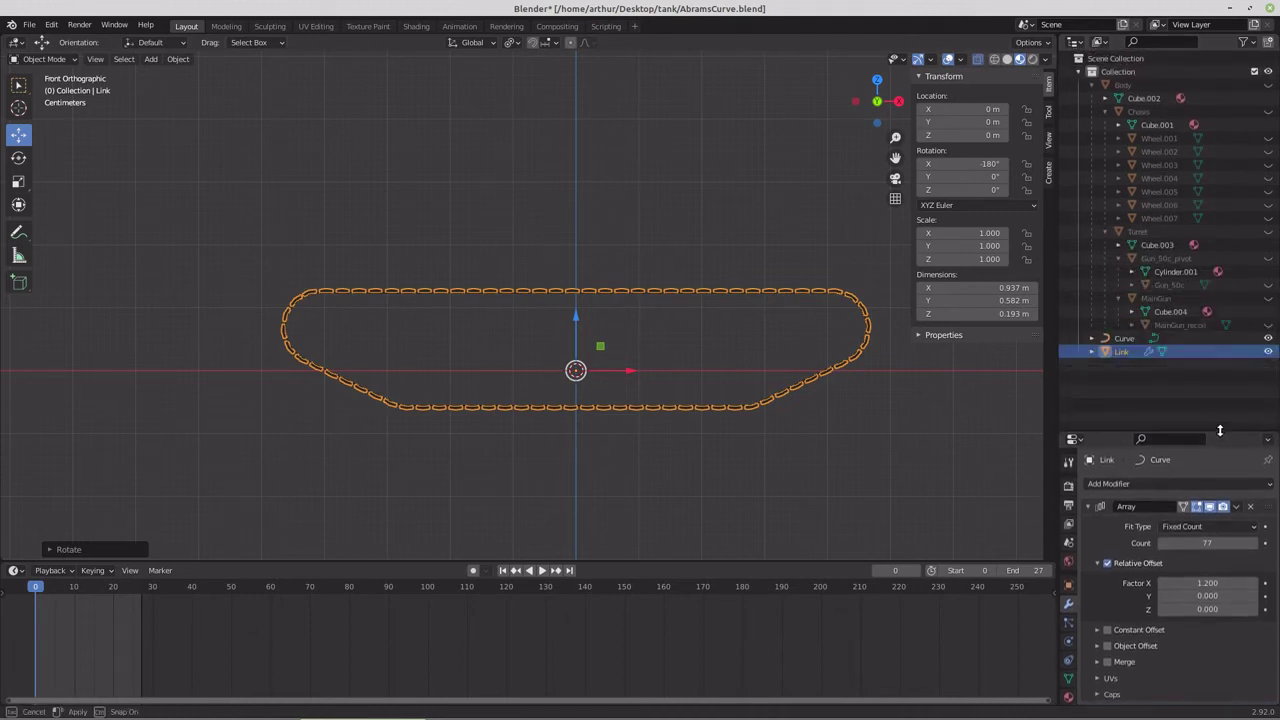
click(1124, 338)
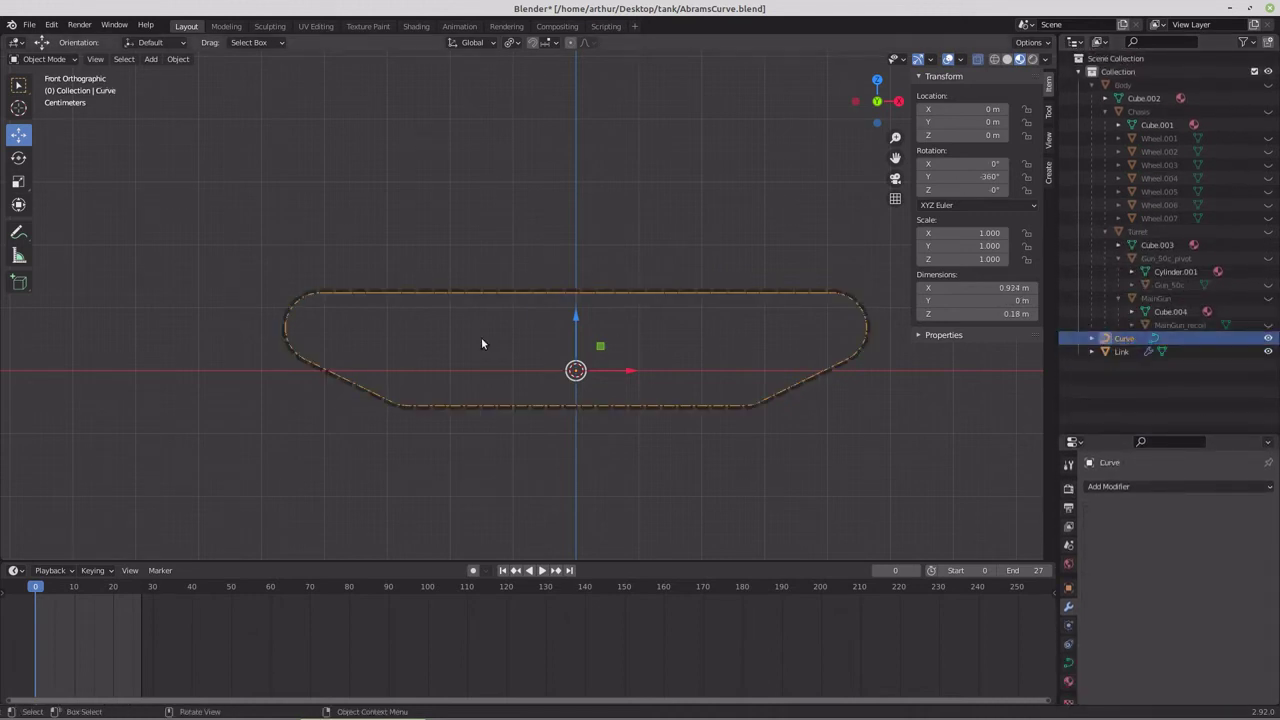
key(Tab)
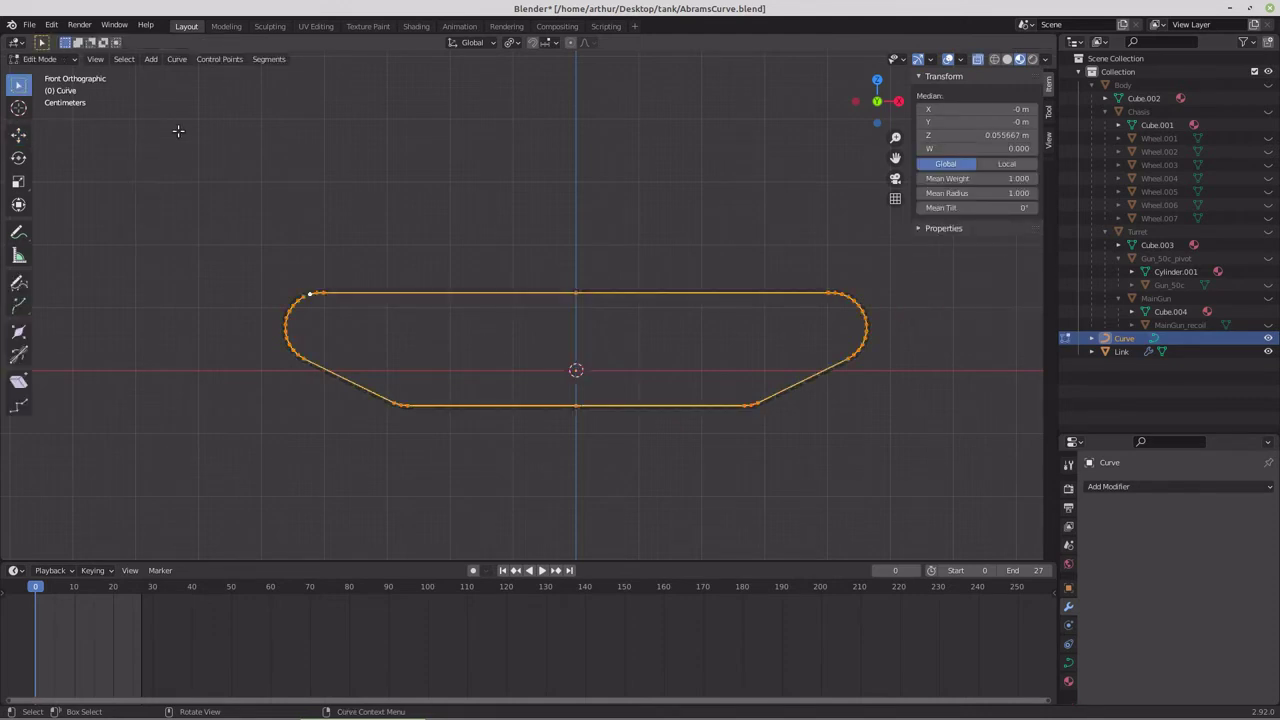
Step: Tilt the curve's control points 180°, then undo it back to 0° tilt
click(178, 61)
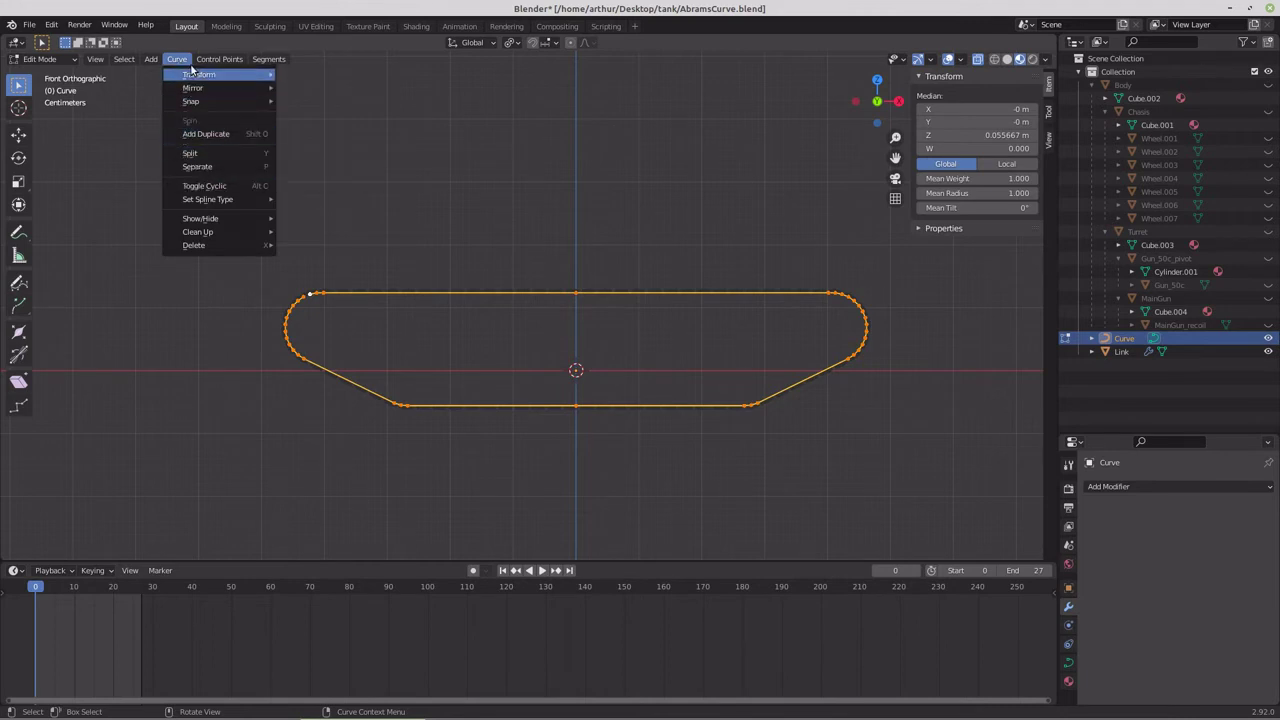
mouse_move(222, 57)
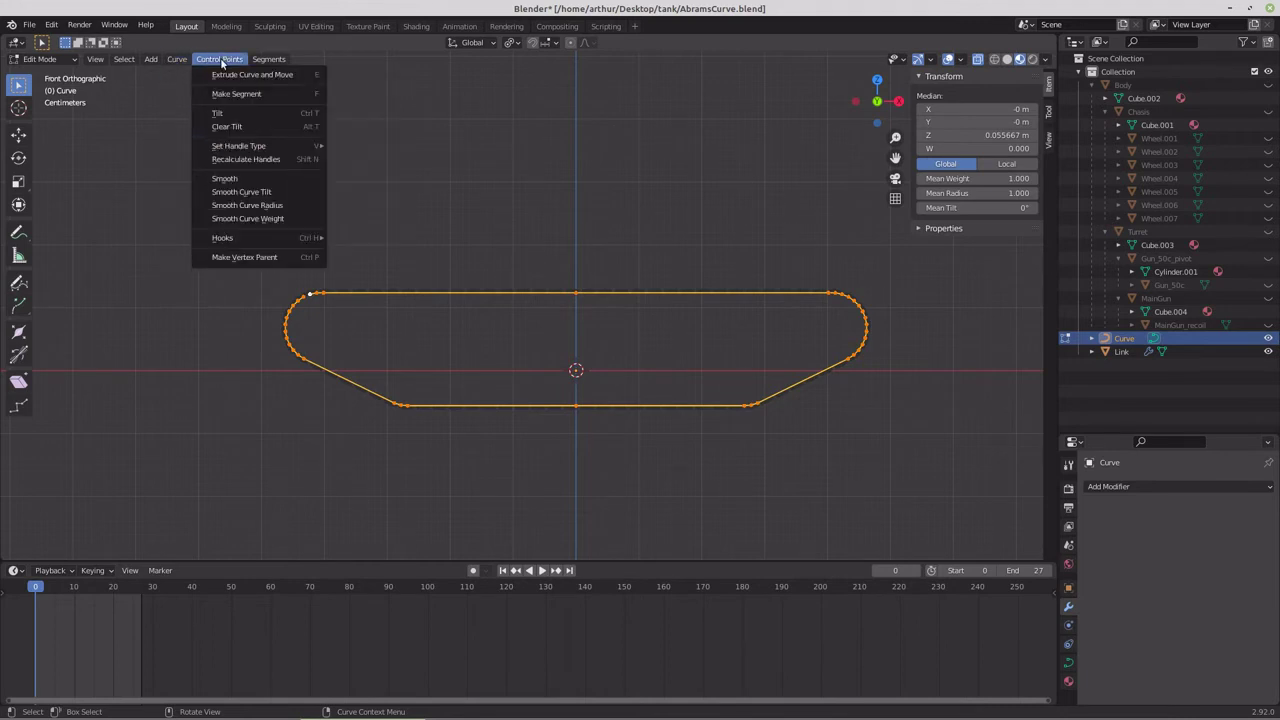
click(215, 115)
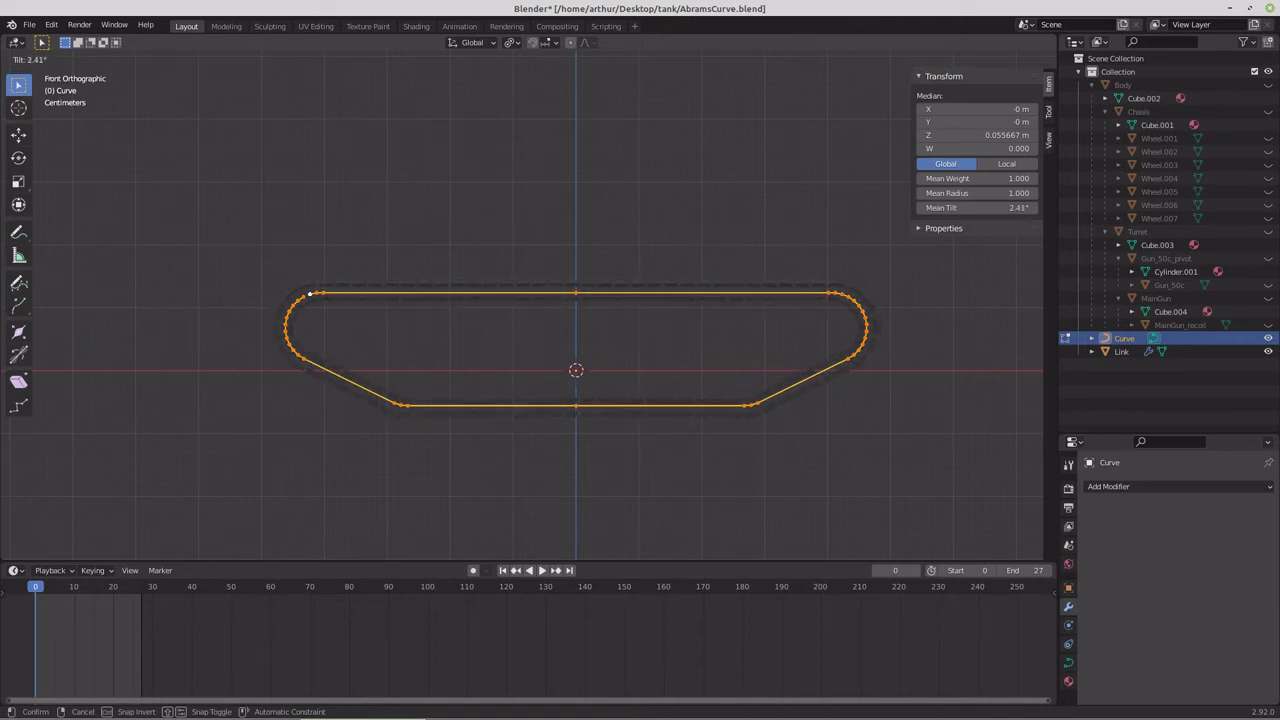
text(180)
key(Return)
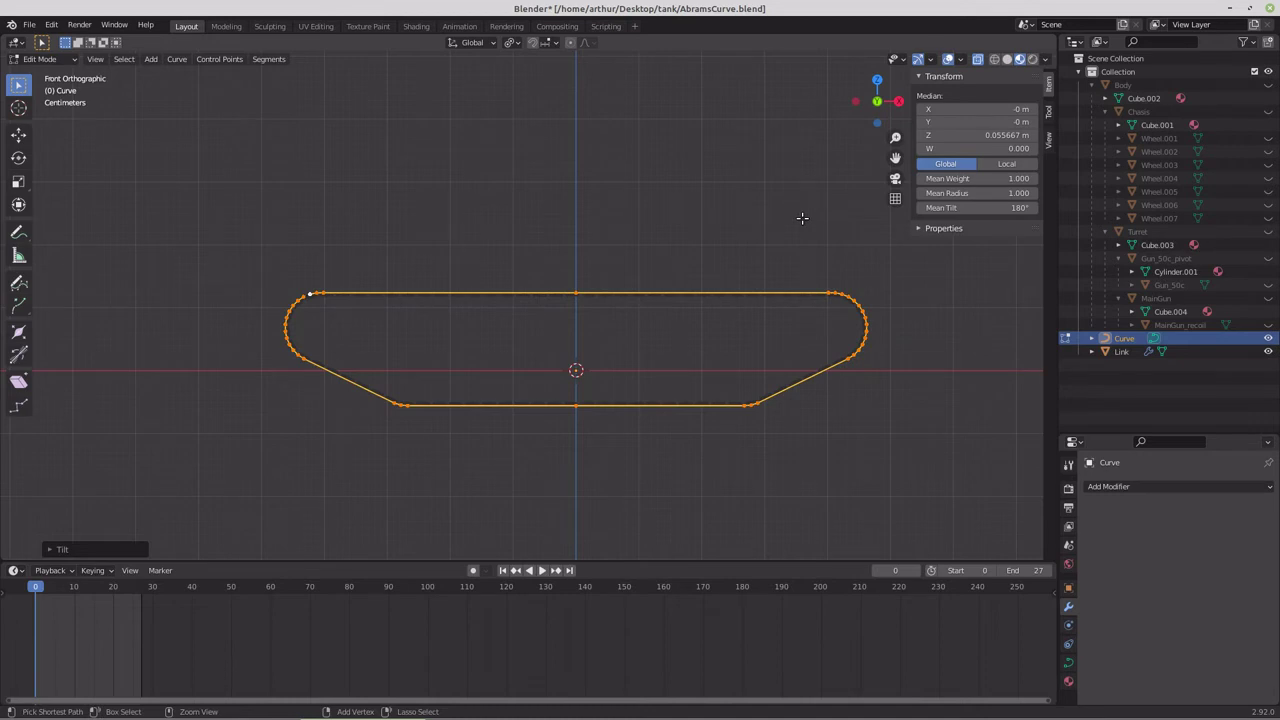
key(ctrl+z)
scroll(691, 349, up, 3)
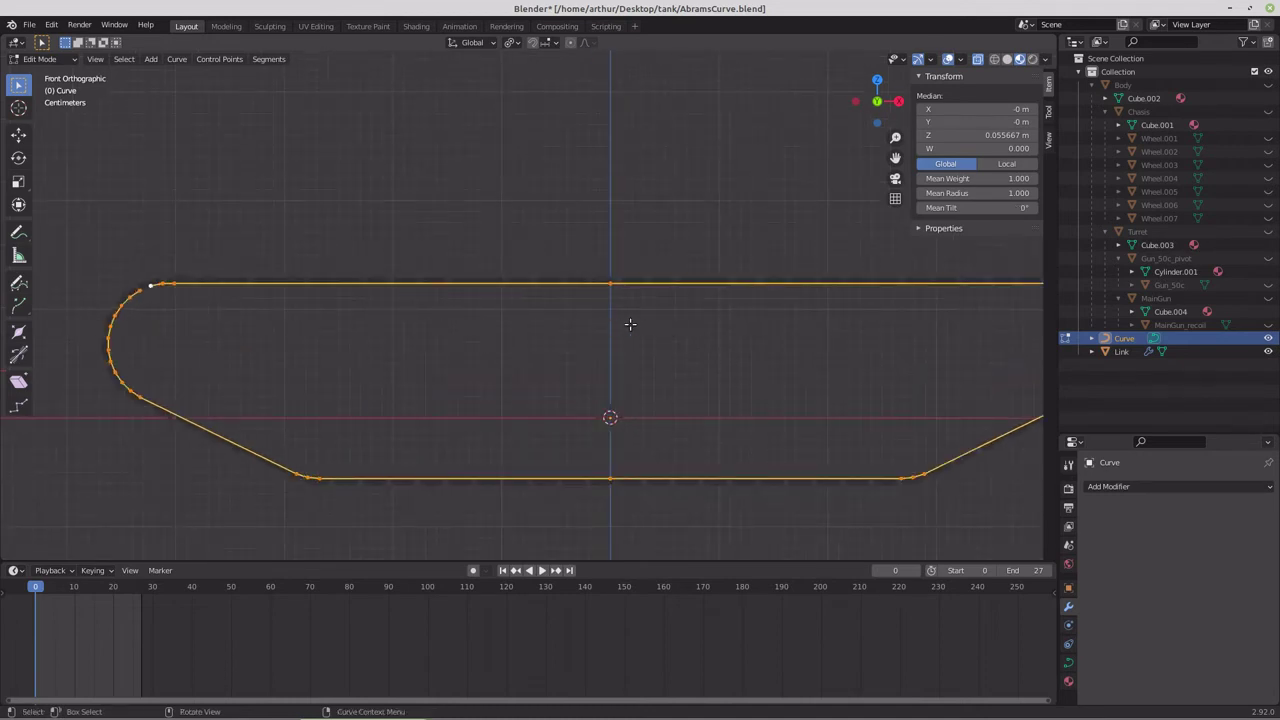
scroll(637, 335, down, 1)
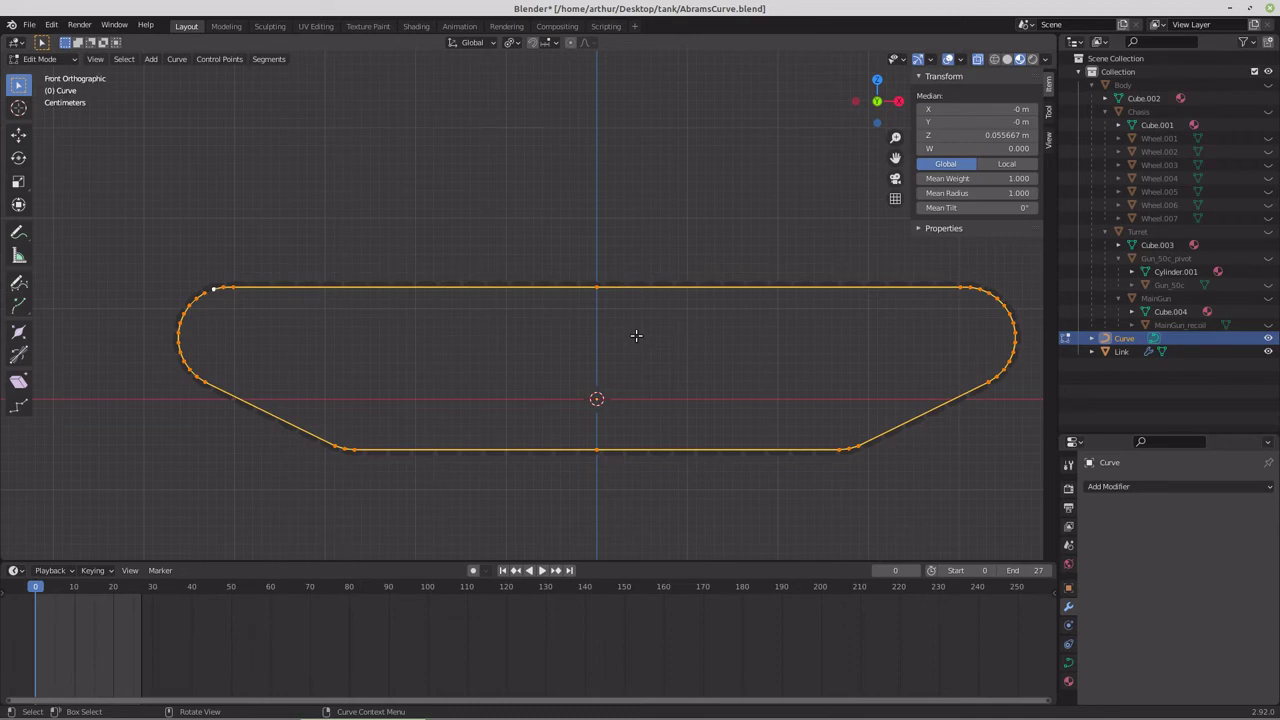
Step: Switch the Curve back to Object Mode and orbit into a 3-D view of the treads
click(73, 62)
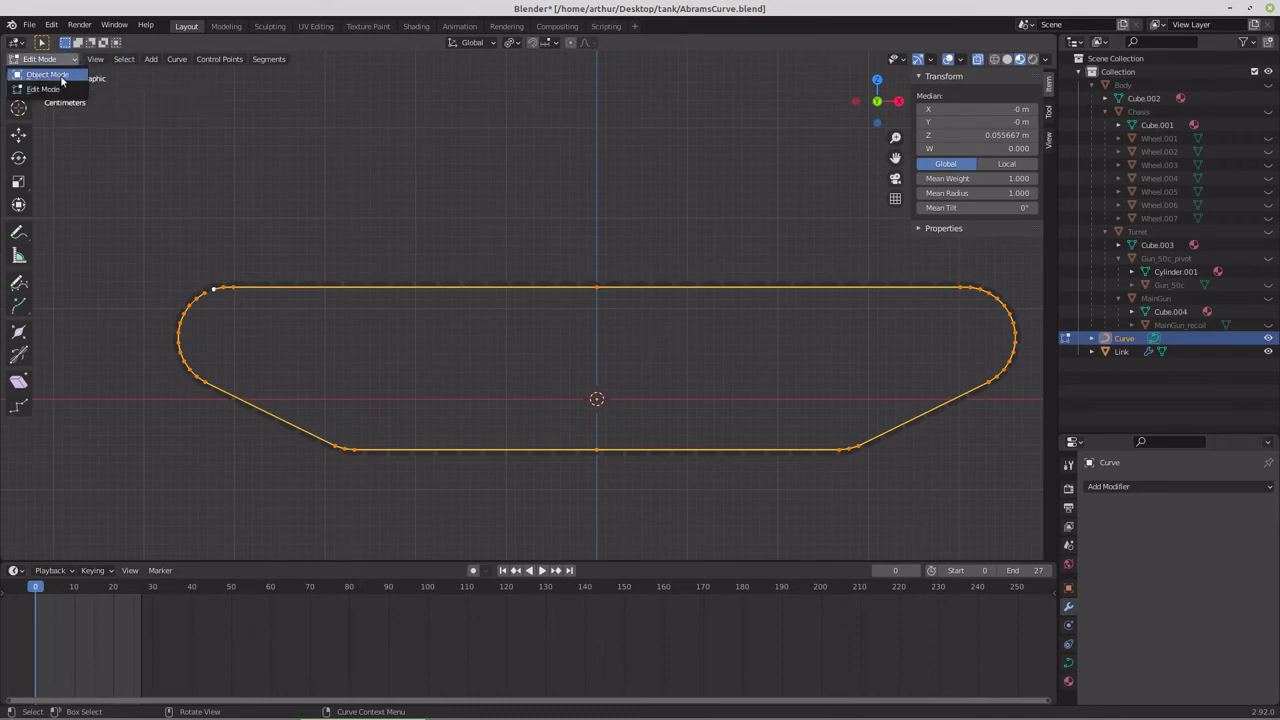
click(62, 76)
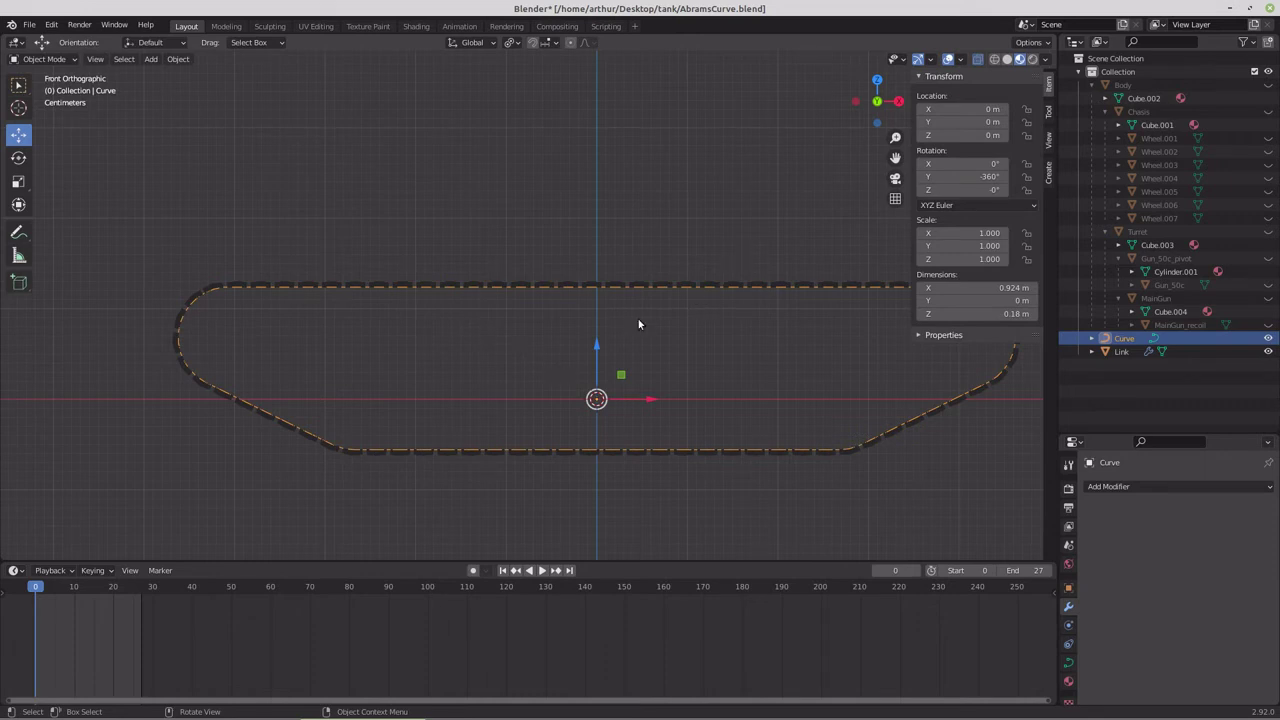
scroll(638, 323, down, 2)
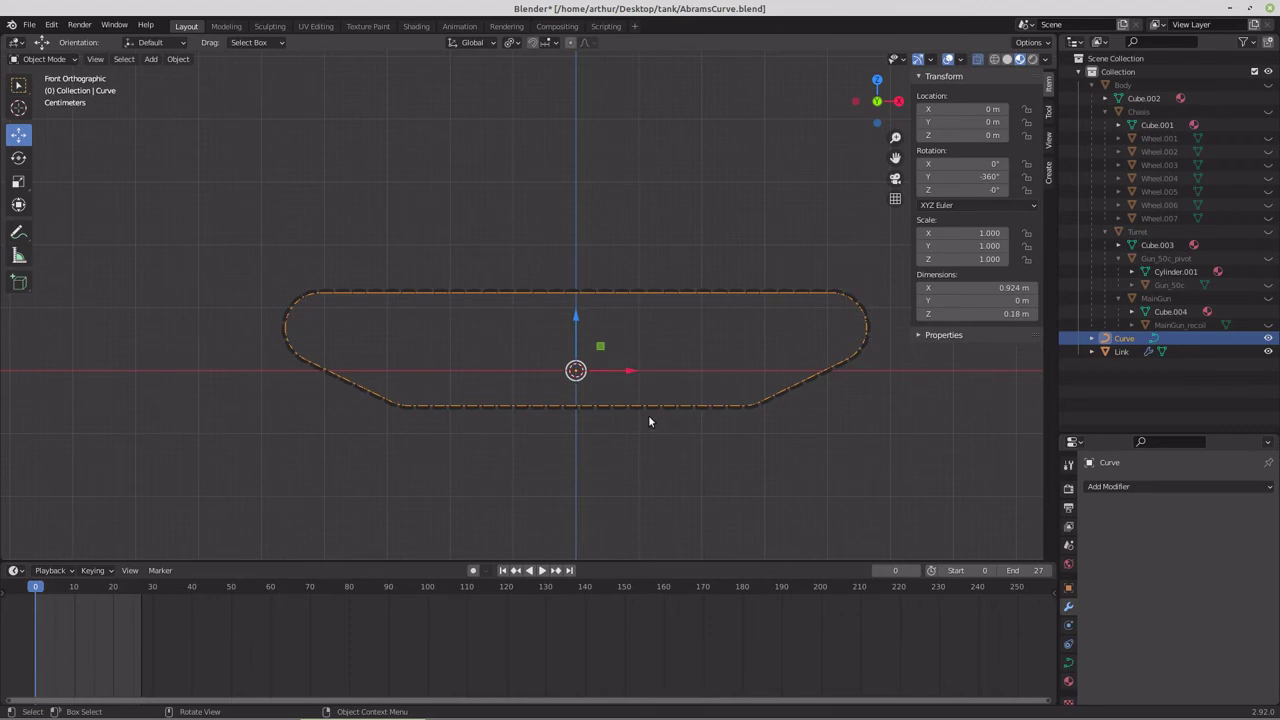
middle_drag(766, 414, 606, 420)
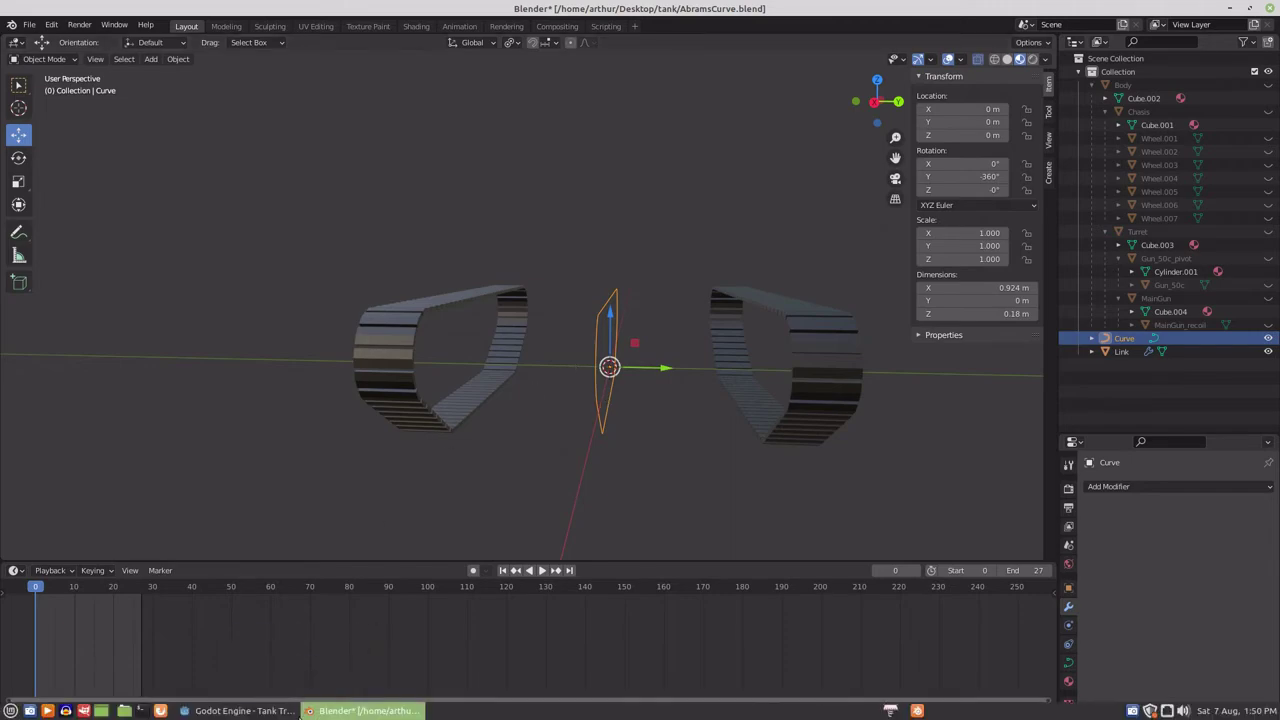
click(245, 711)
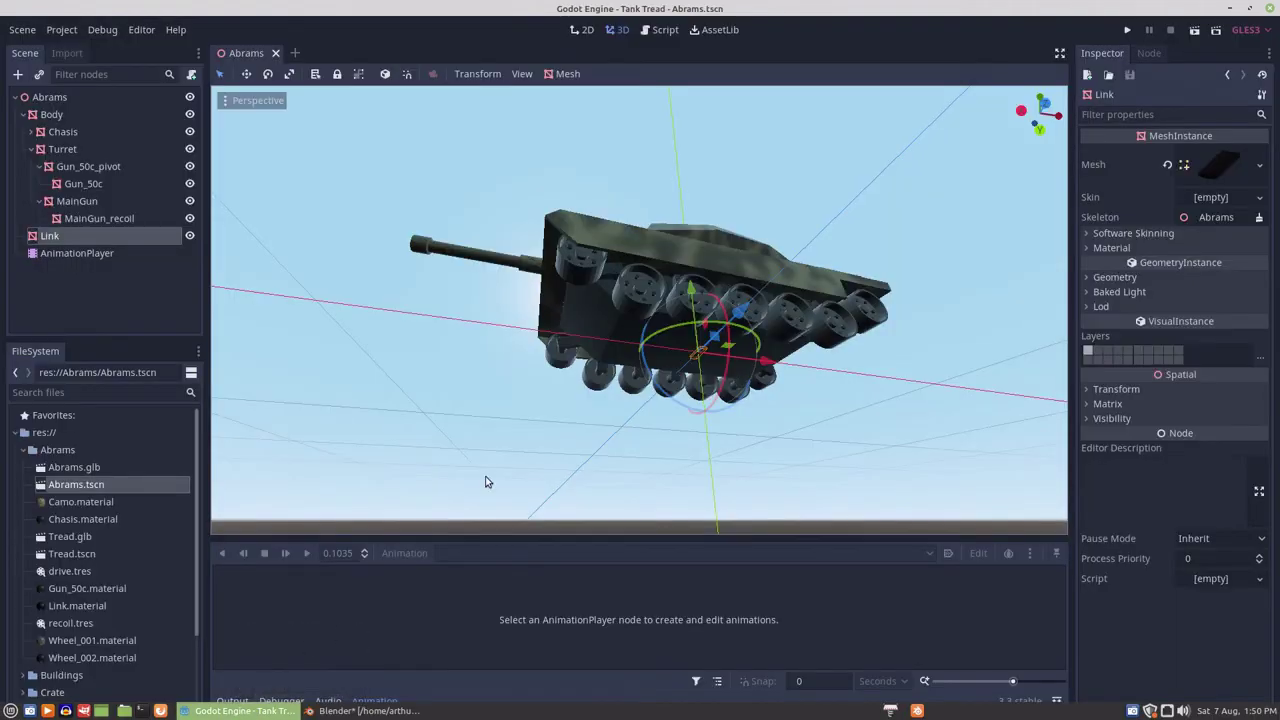
middle_drag(557, 406, 614, 419)
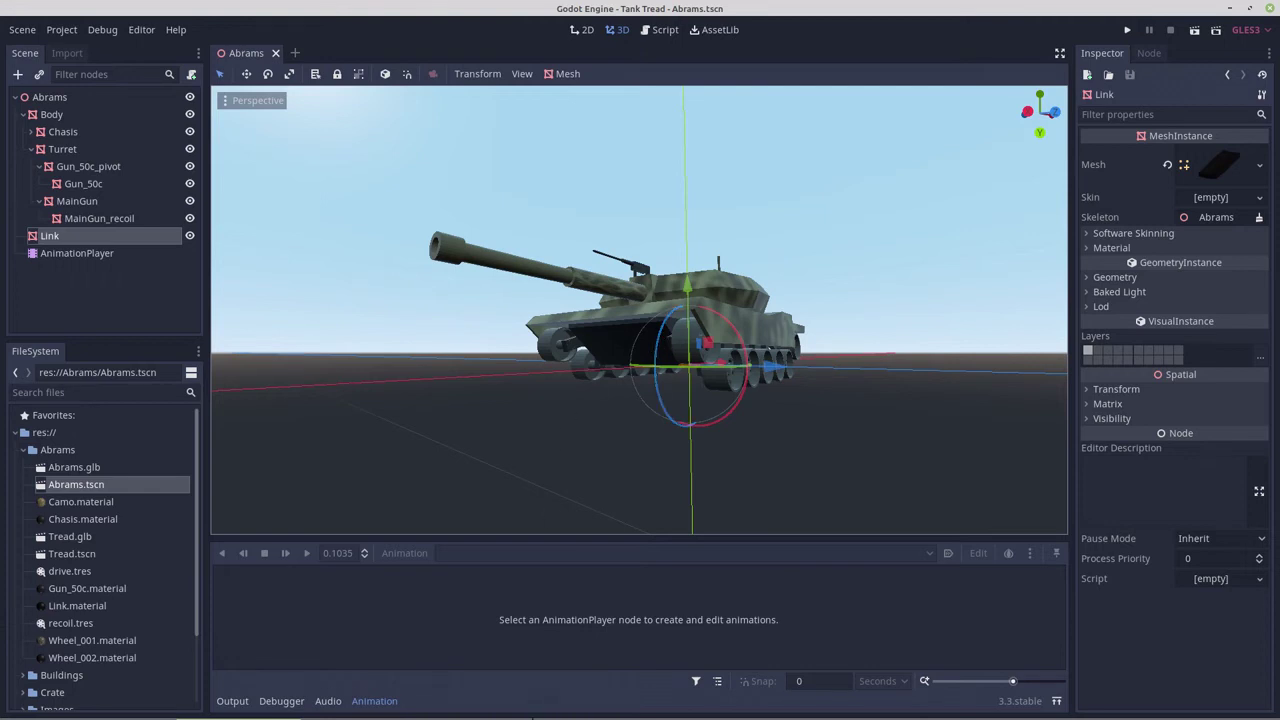
click(411, 711)
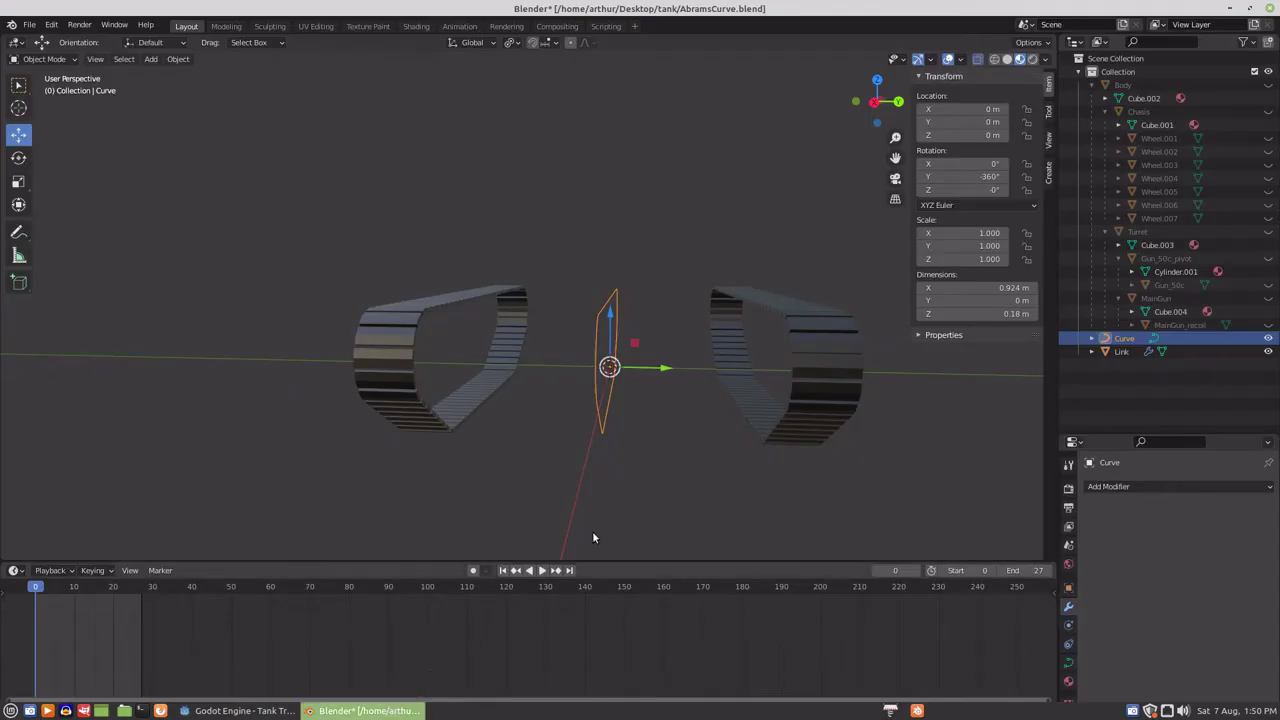
Step: Unhide Wheel.001 through Wheel.007, the Body hull and the Chassis
click(1267, 141)
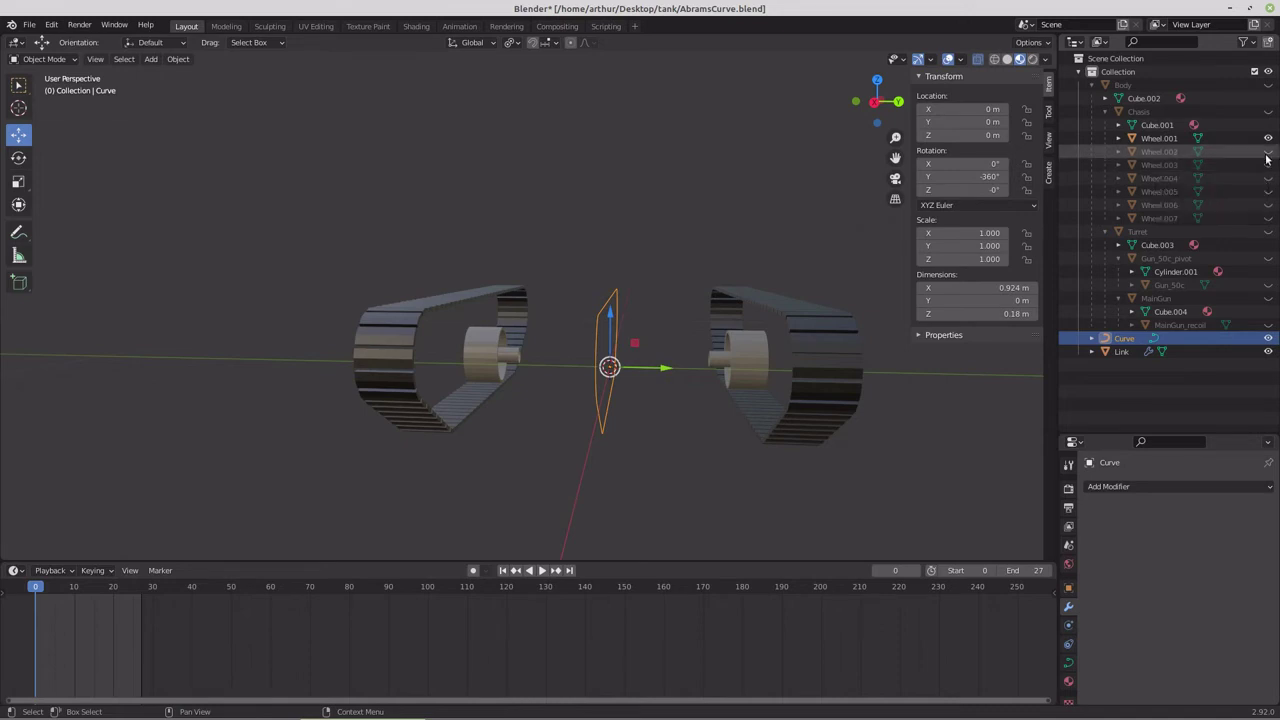
click(1267, 151)
click(1268, 84)
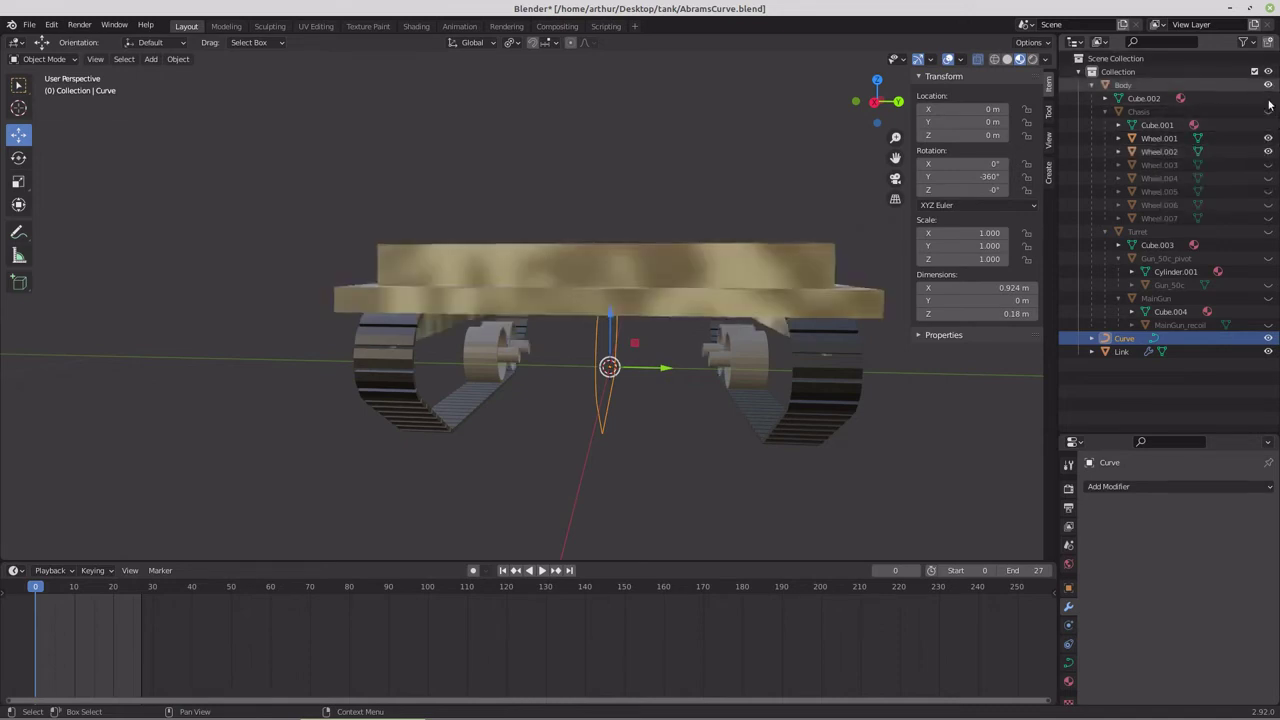
click(1268, 111)
click(1268, 164)
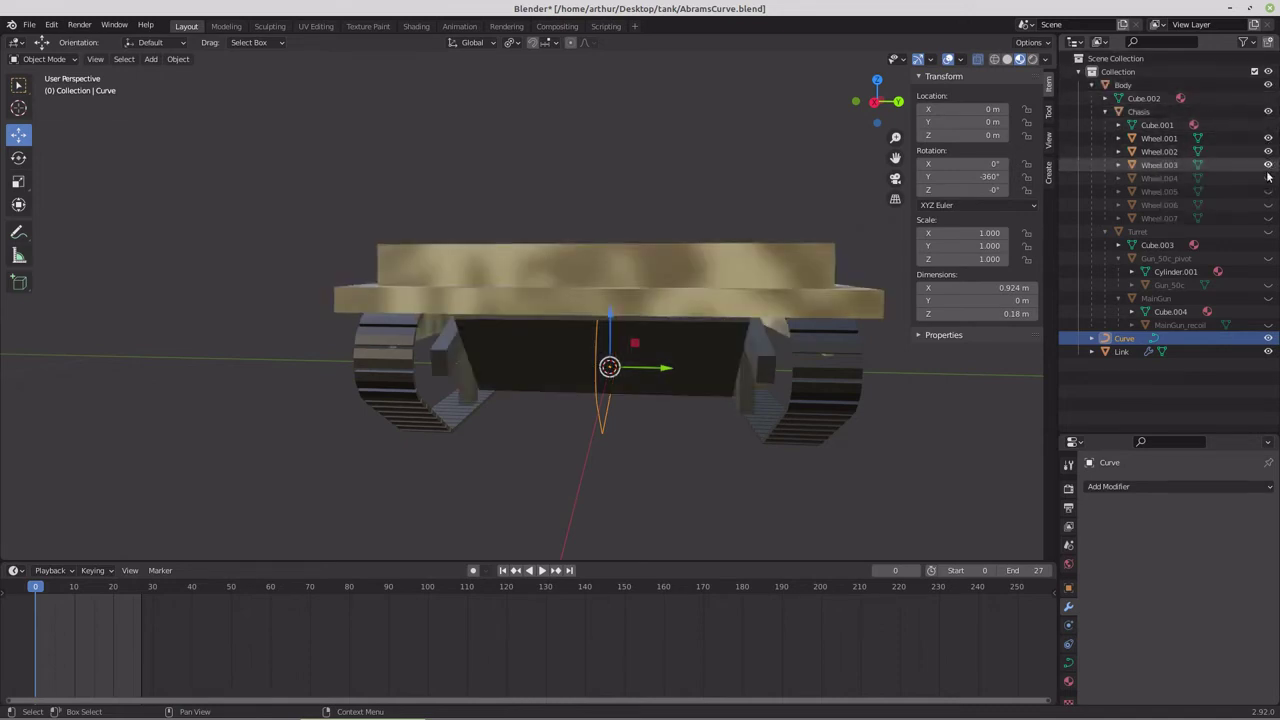
click(1268, 178)
click(1268, 191)
click(1268, 204)
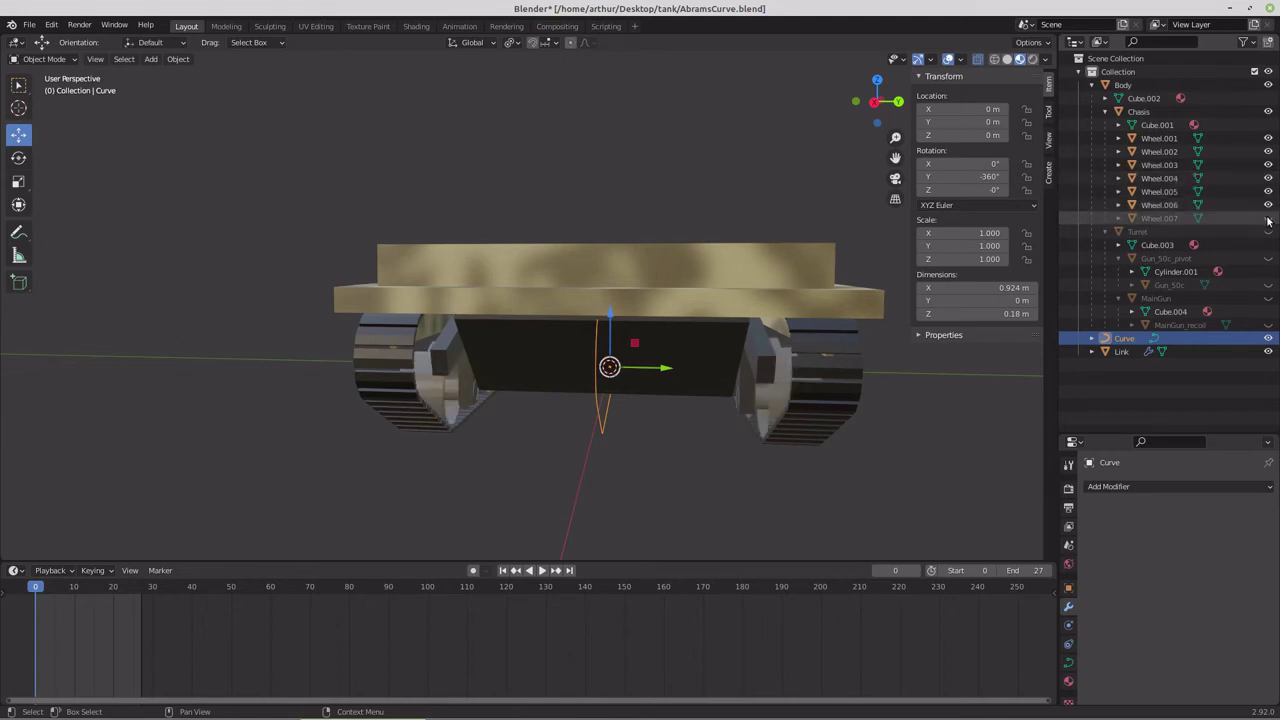
click(1268, 218)
Step: Unhide the Turret, Gun_50c_pivot, Gun_50c, MainGun and MainGun_recoil
click(1268, 231)
click(1268, 258)
click(1268, 285)
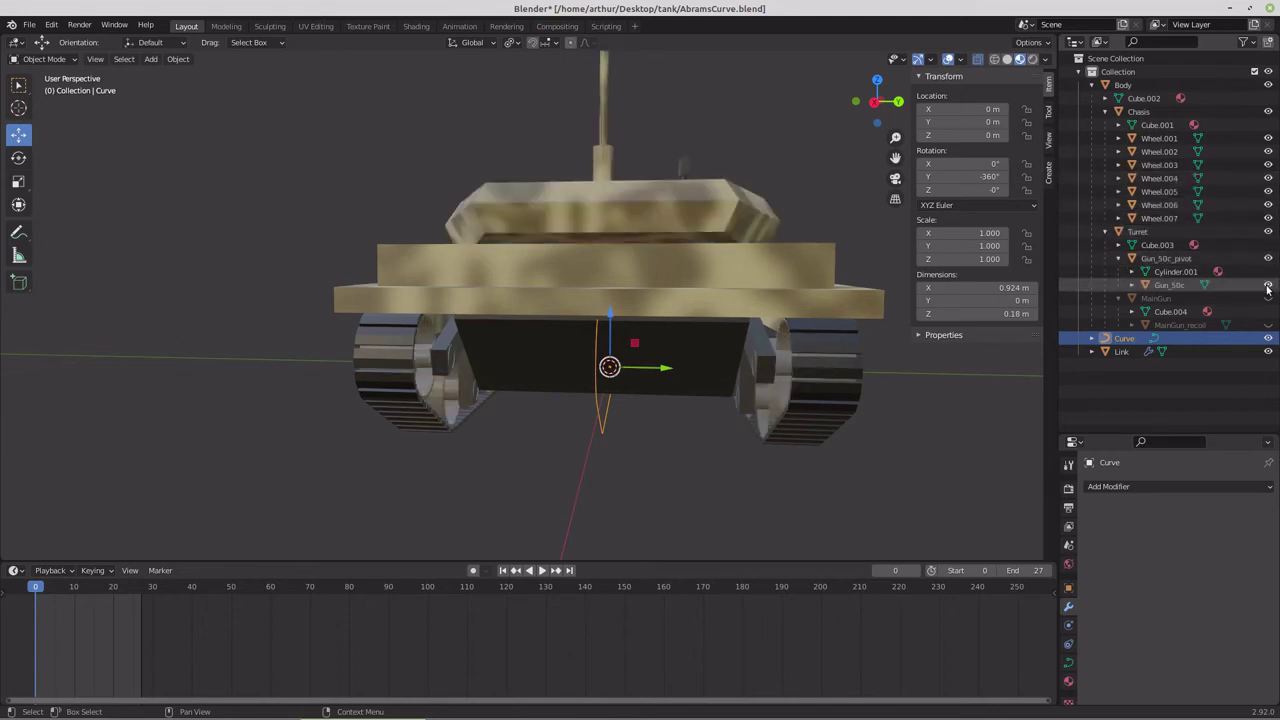
click(1268, 298)
click(1268, 325)
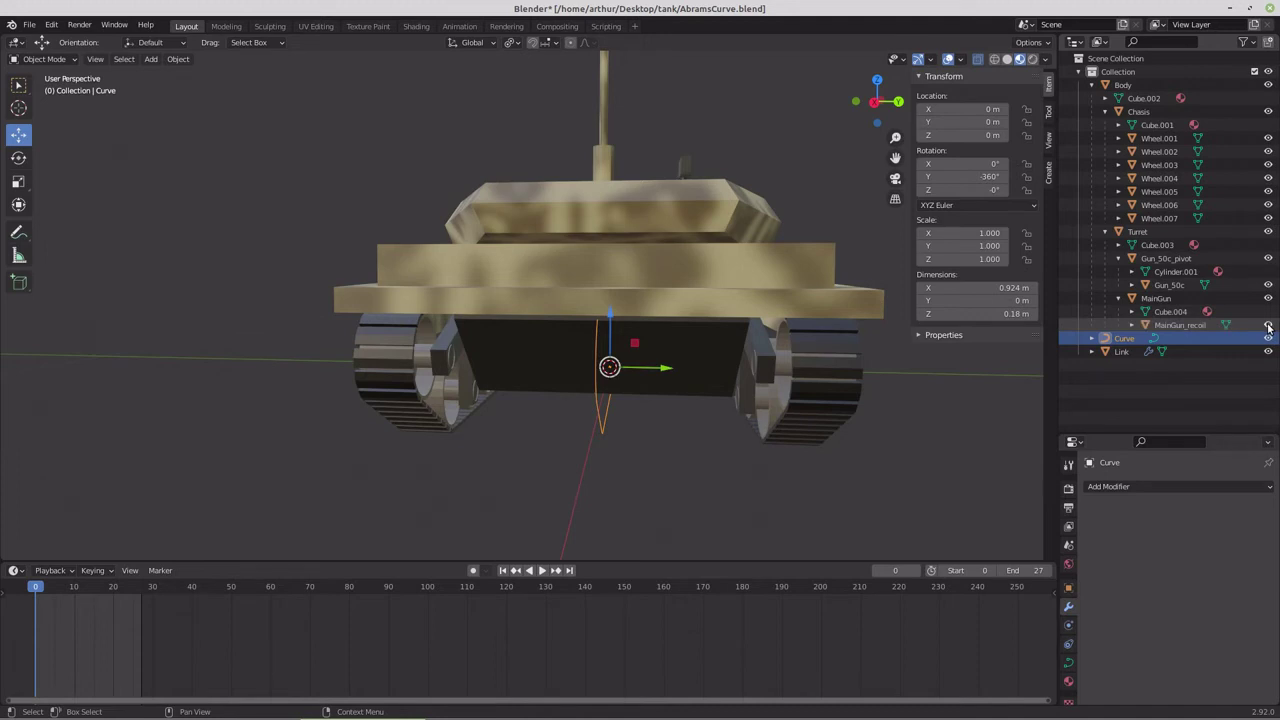
Step: View the tank from the side, then orbit to a front-left angle
key(KP_1)
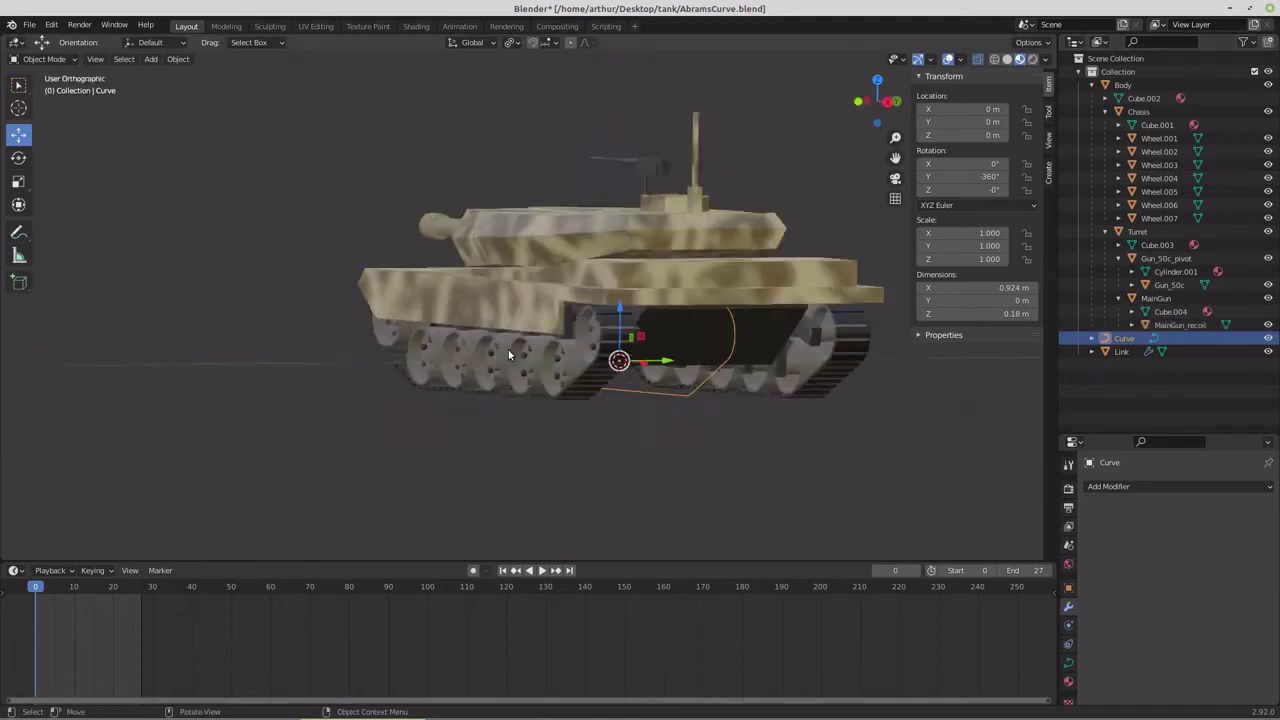
scroll(548, 418, up, 4)
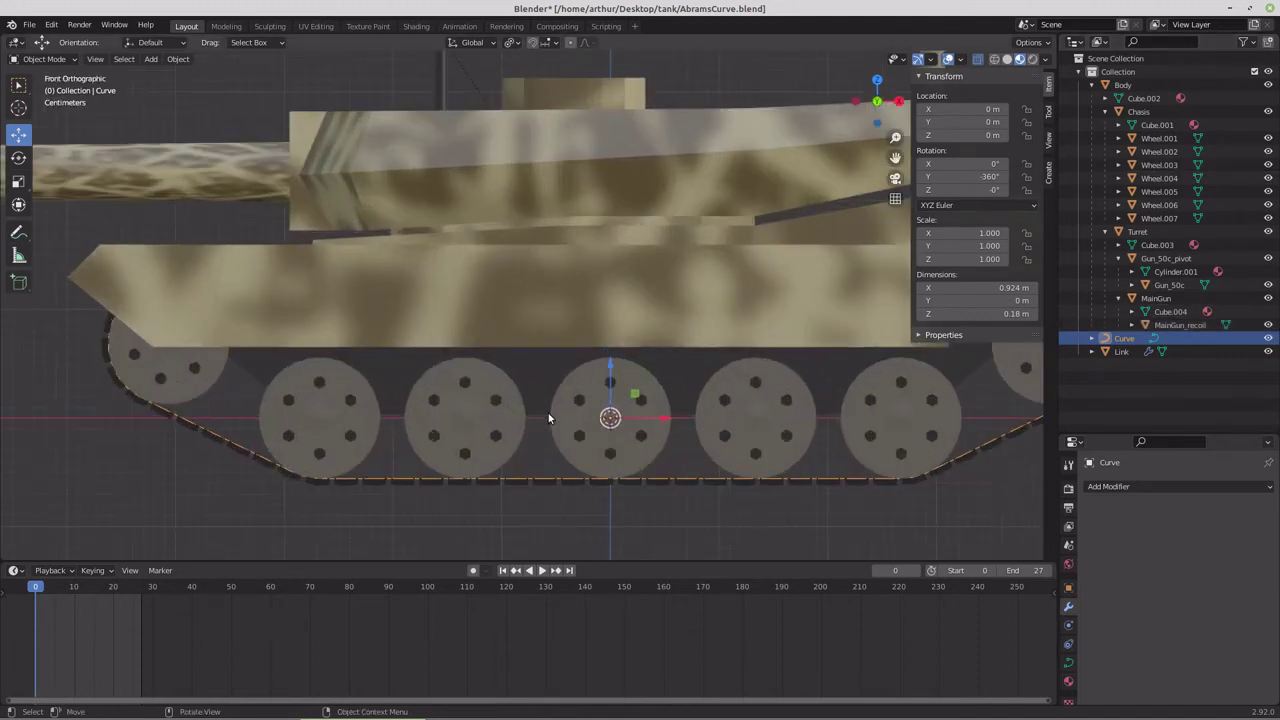
scroll(456, 390, down, 4)
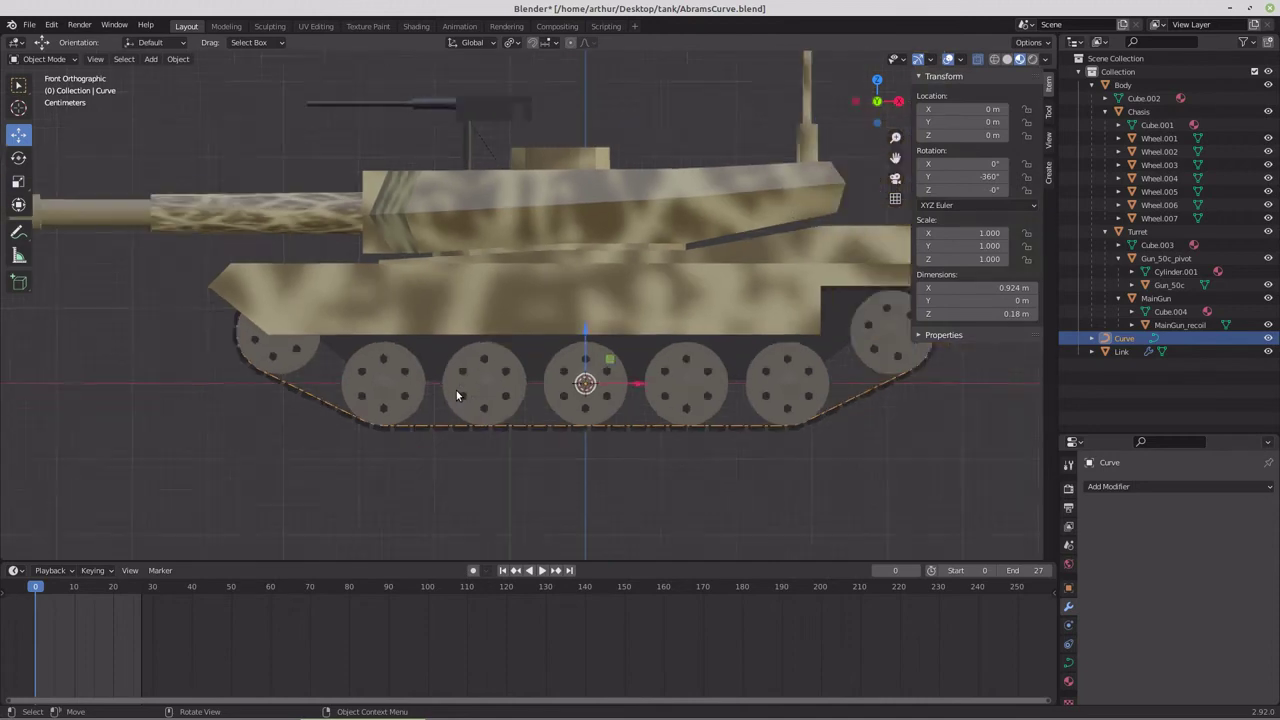
middle_drag(366, 429, 481, 421)
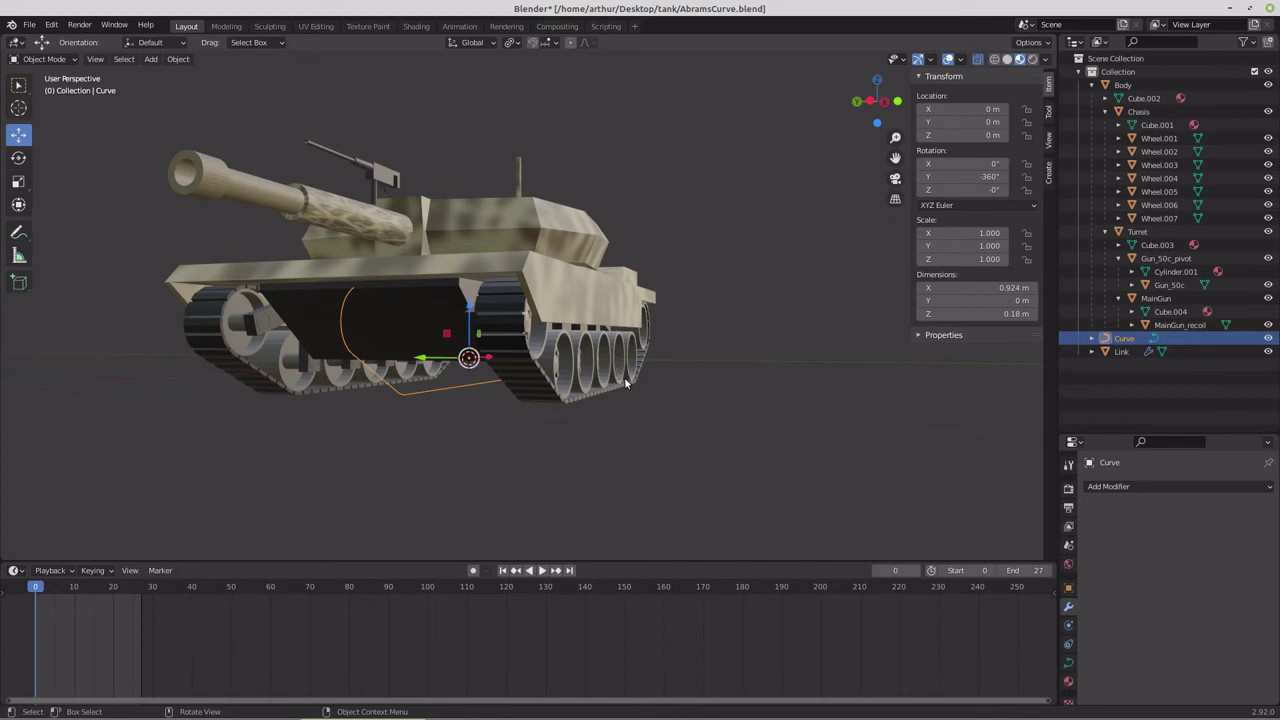
Step: From the front orthographic view, rename the Link tread chain object to Tread.001
key(KP_1)
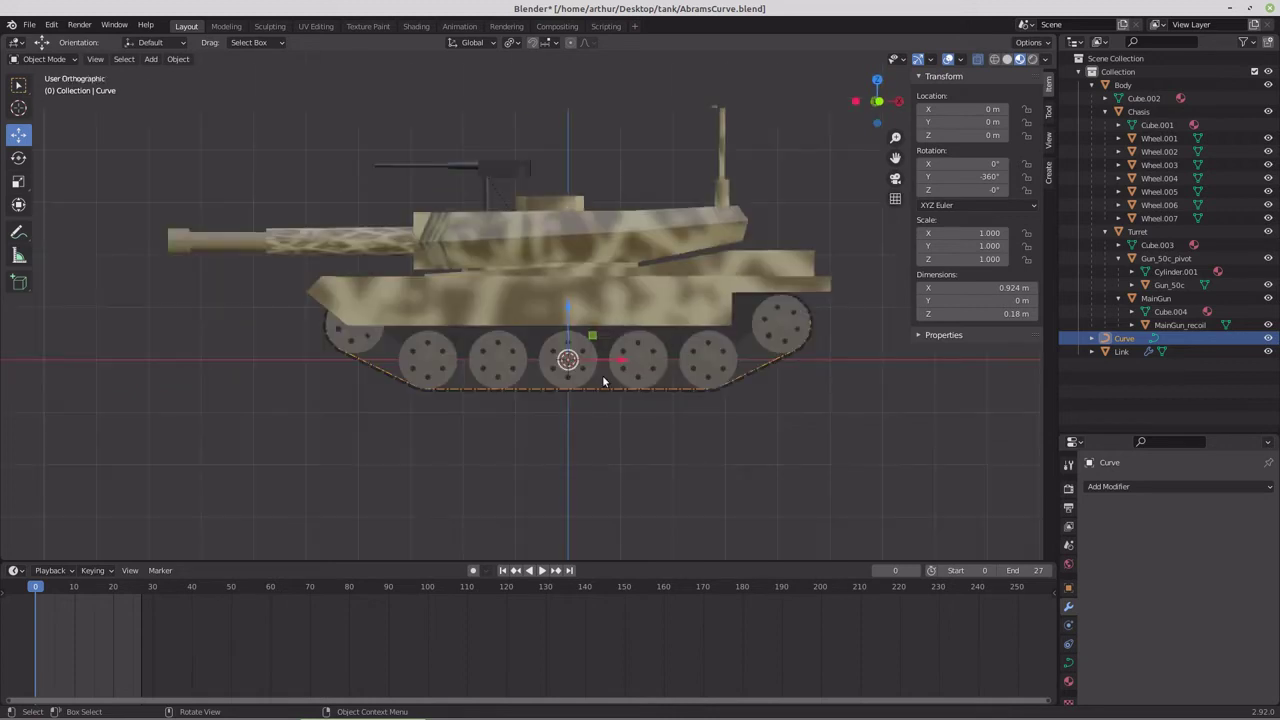
scroll(593, 412, up, 2)
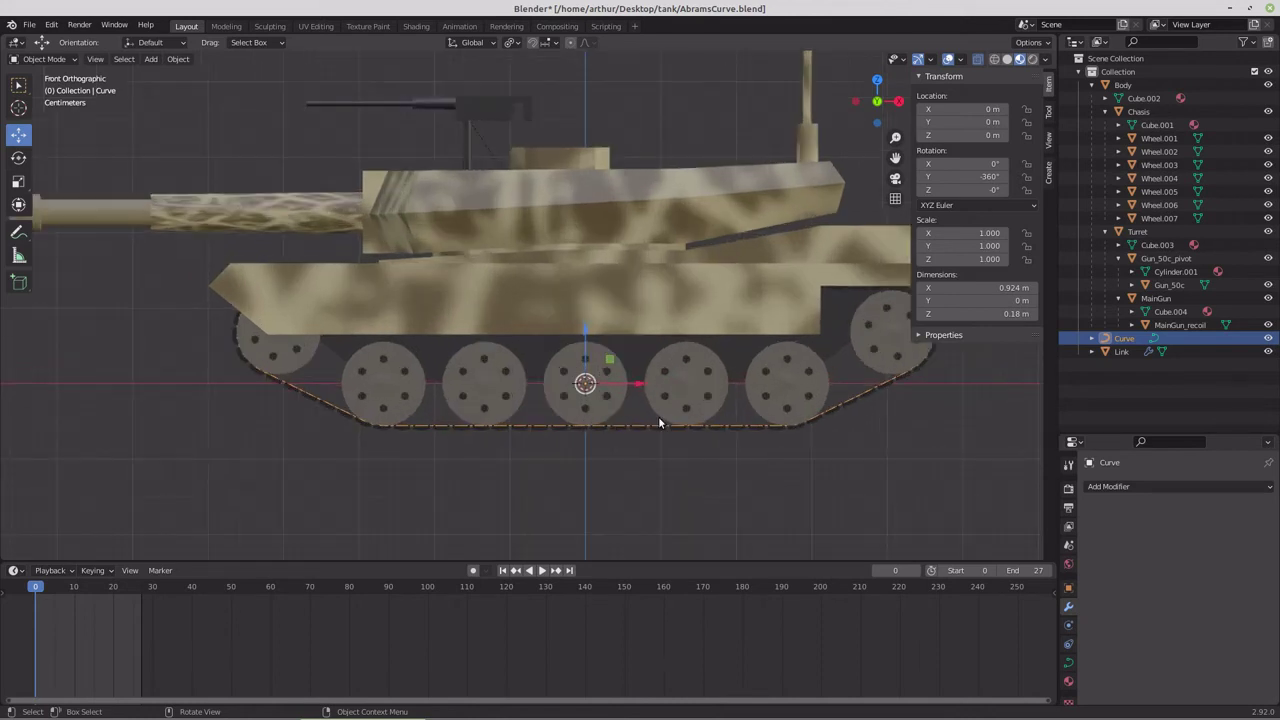
shift+middle_drag(666, 424, 557, 360)
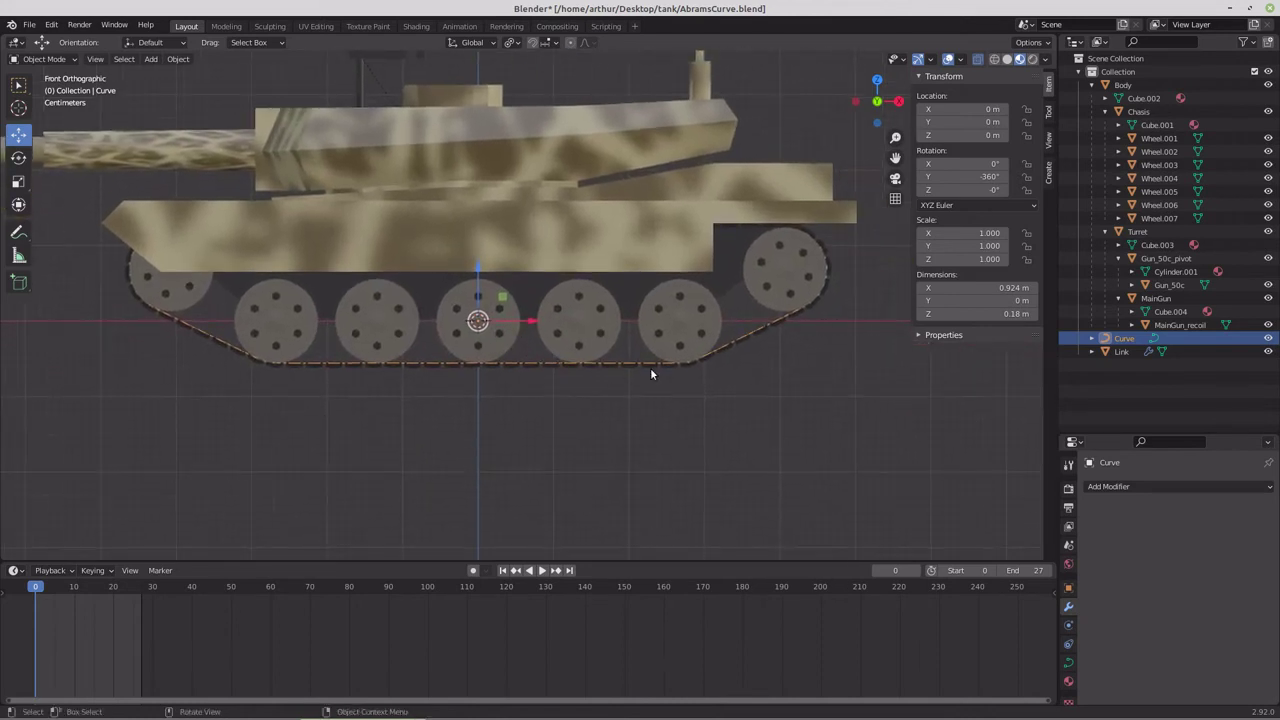
click(1117, 354)
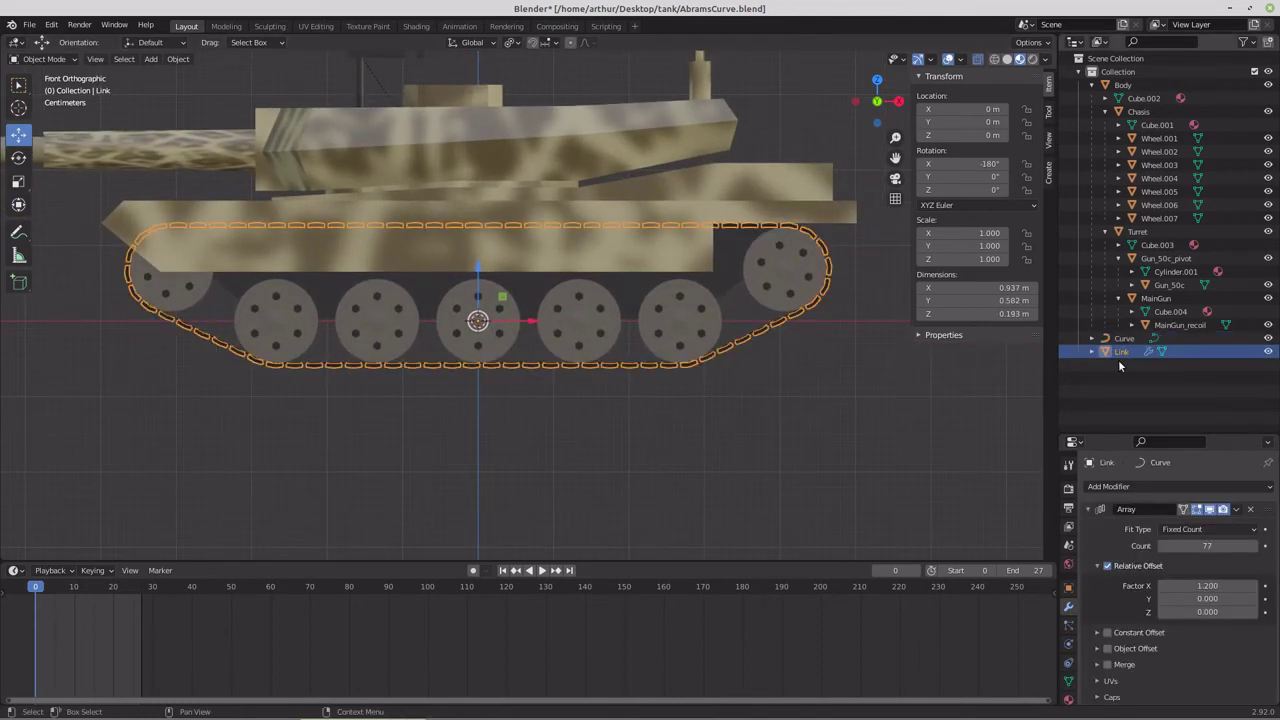
double_click(1120, 354)
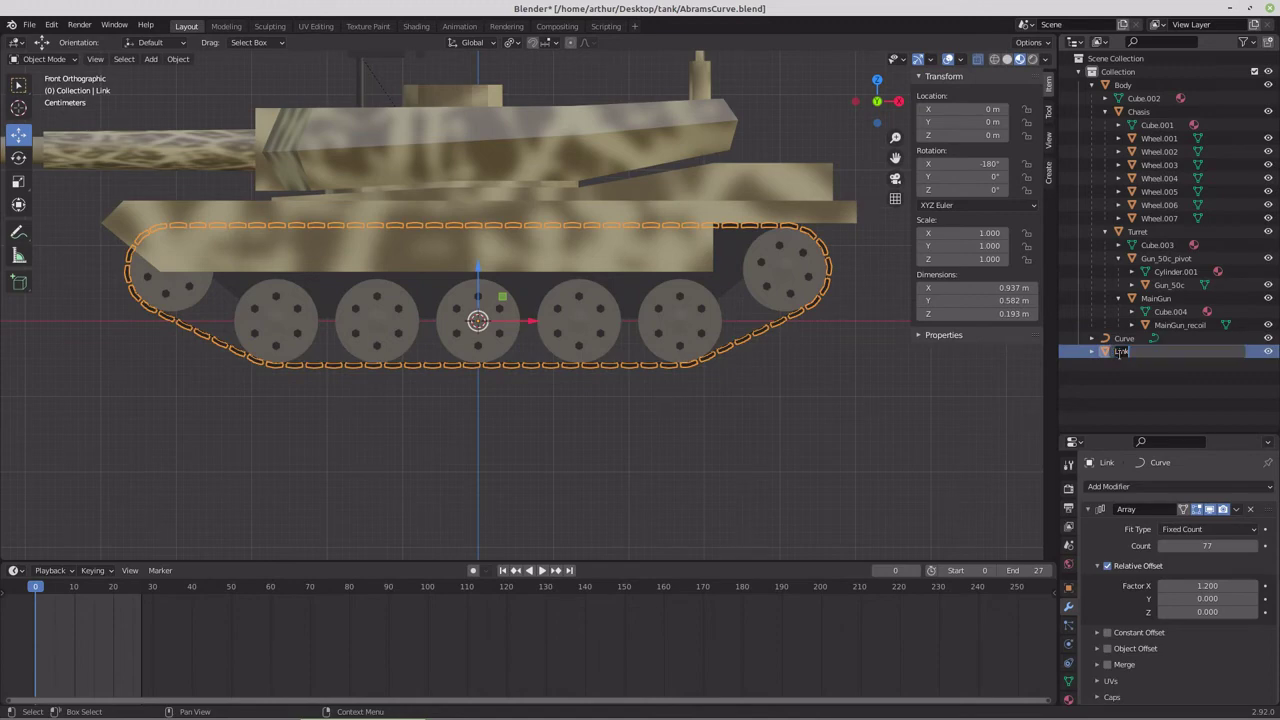
text(Tread.001)
click(1109, 373)
click(1104, 352)
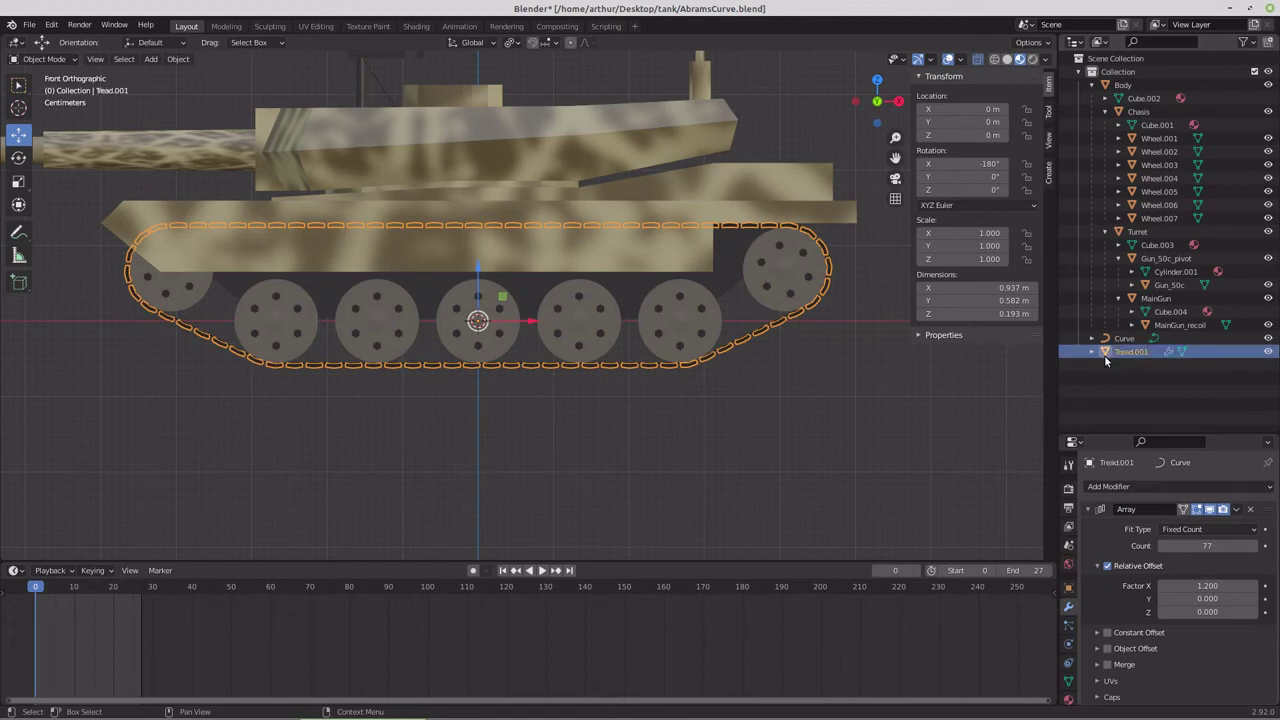
Step: Make two in-place duplicates of Tread.001, creating Tread.002 and Tread.003
key(shift+d)
right_click(655, 385)
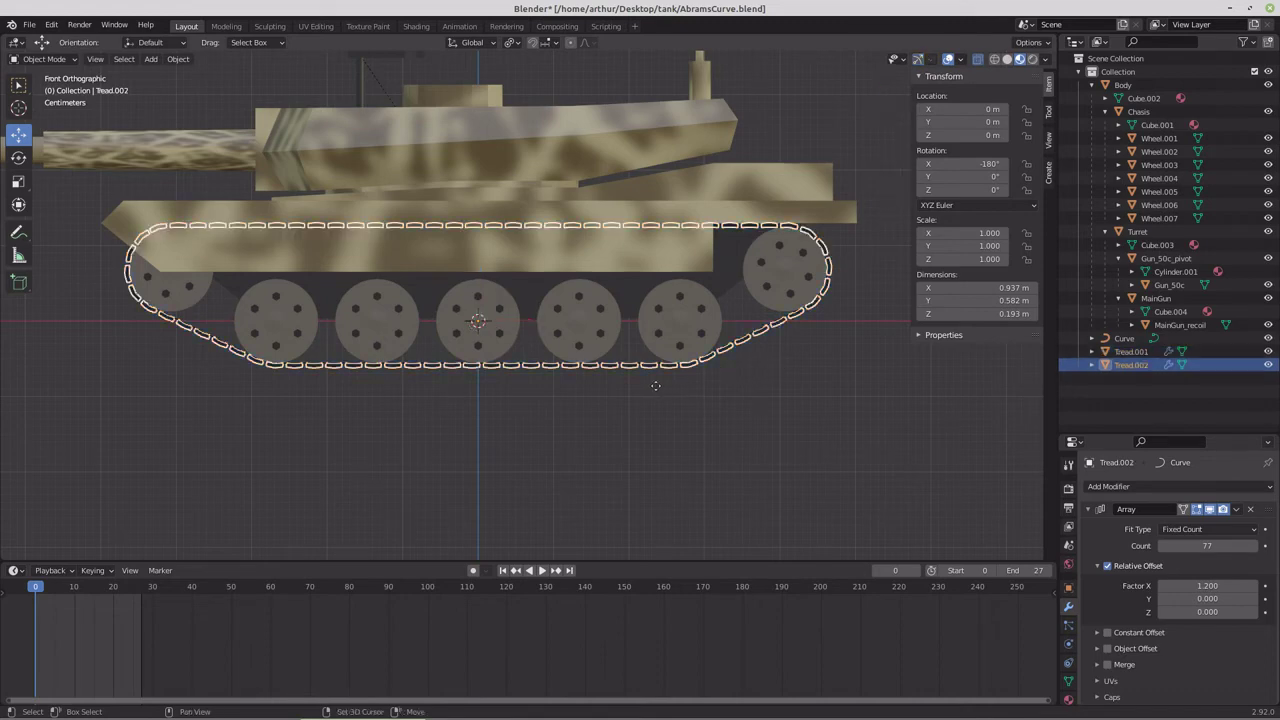
right_click(655, 388)
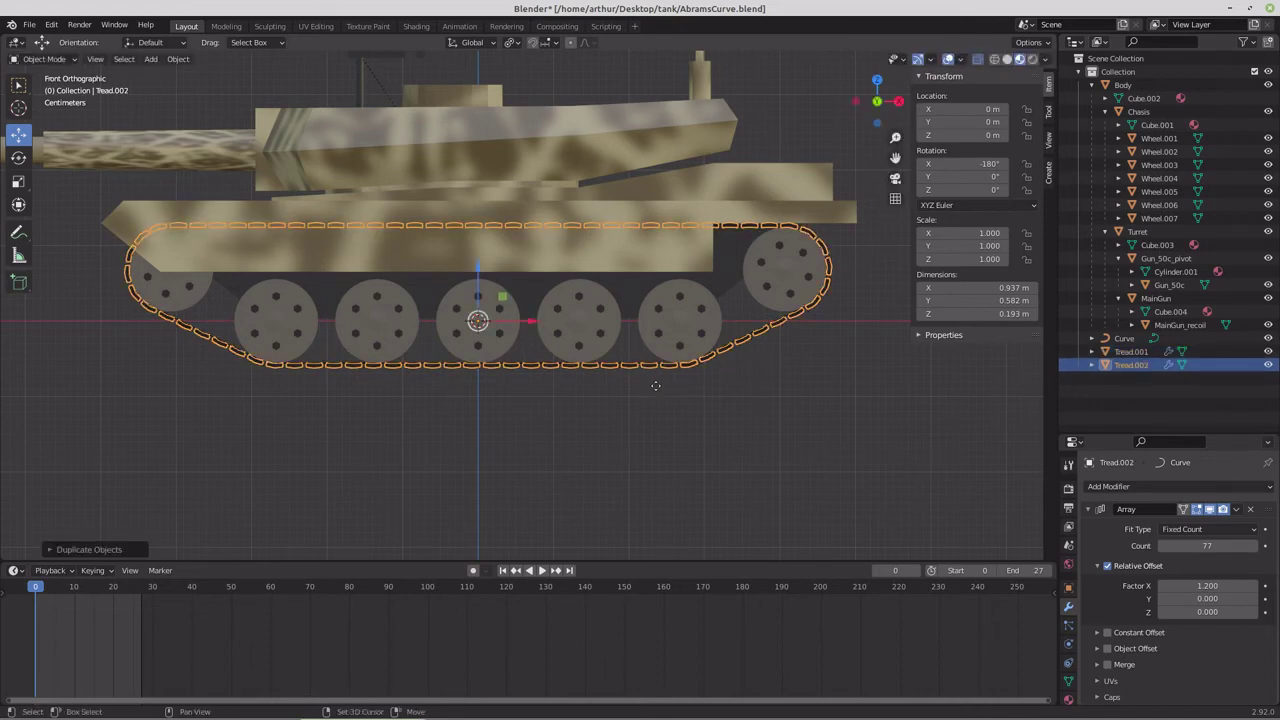
key(shift+d)
right_click(655, 388)
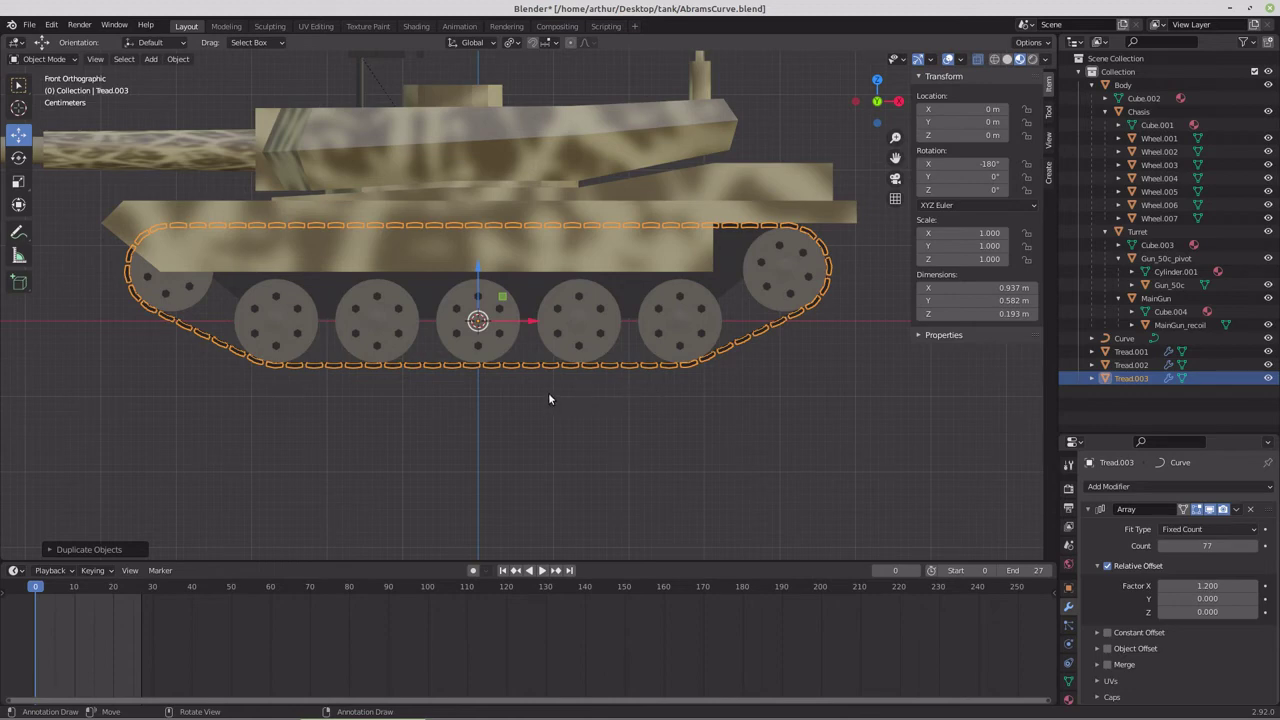
Step: Add a single-arrow Empty to the scene
key(shift+a)
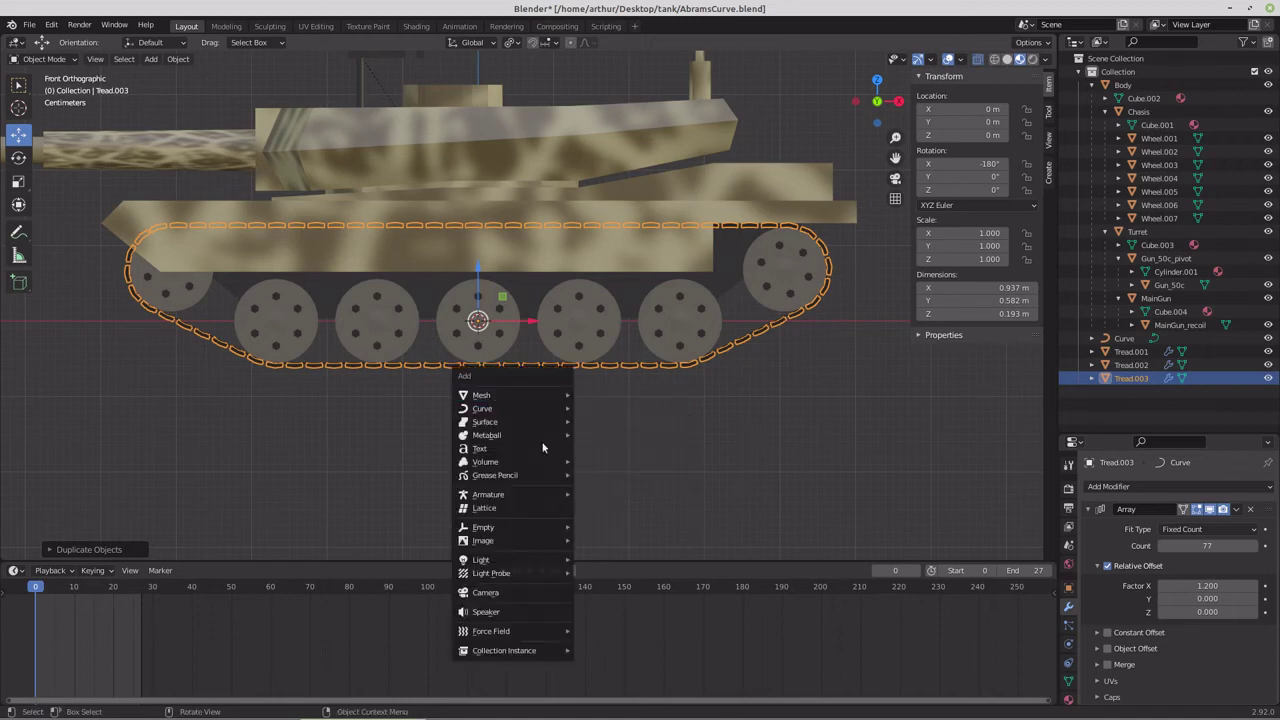
mouse_move(560, 528)
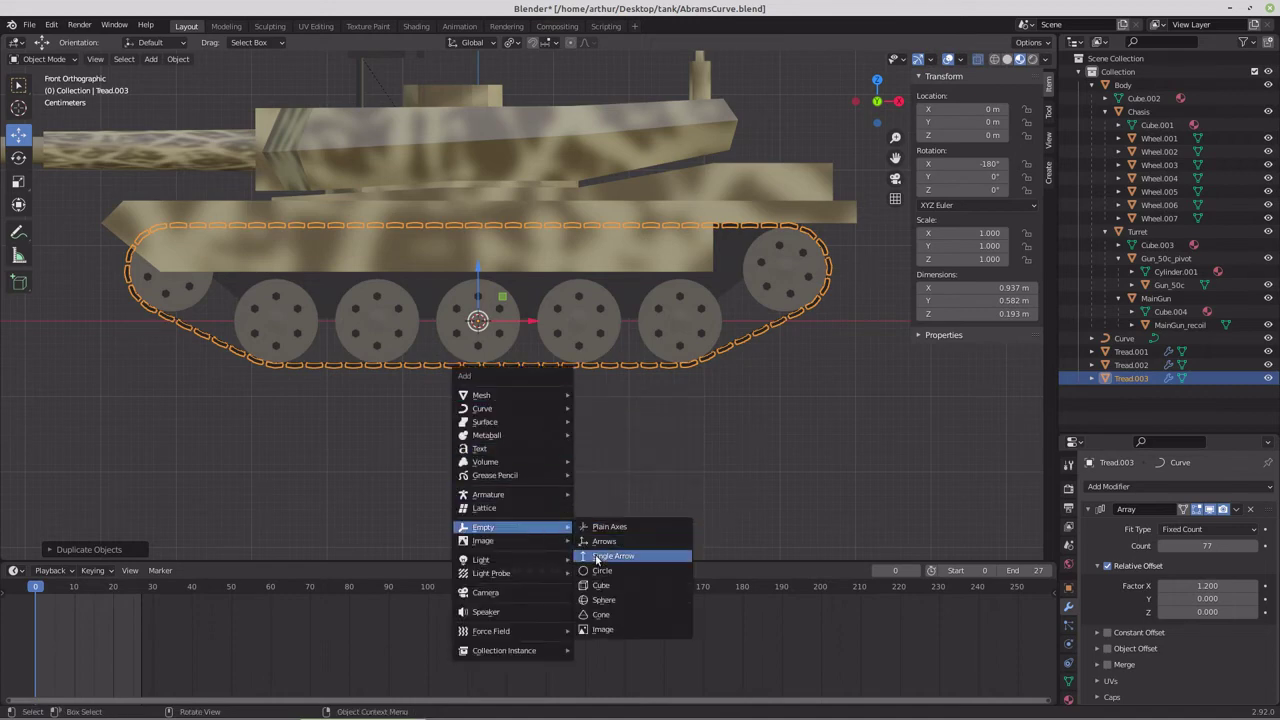
click(597, 558)
Step: Move the Empty below the tank to X 0.002397 m, Z -1.0601 m, under the centre-wheel link
scroll(589, 426, down, 5)
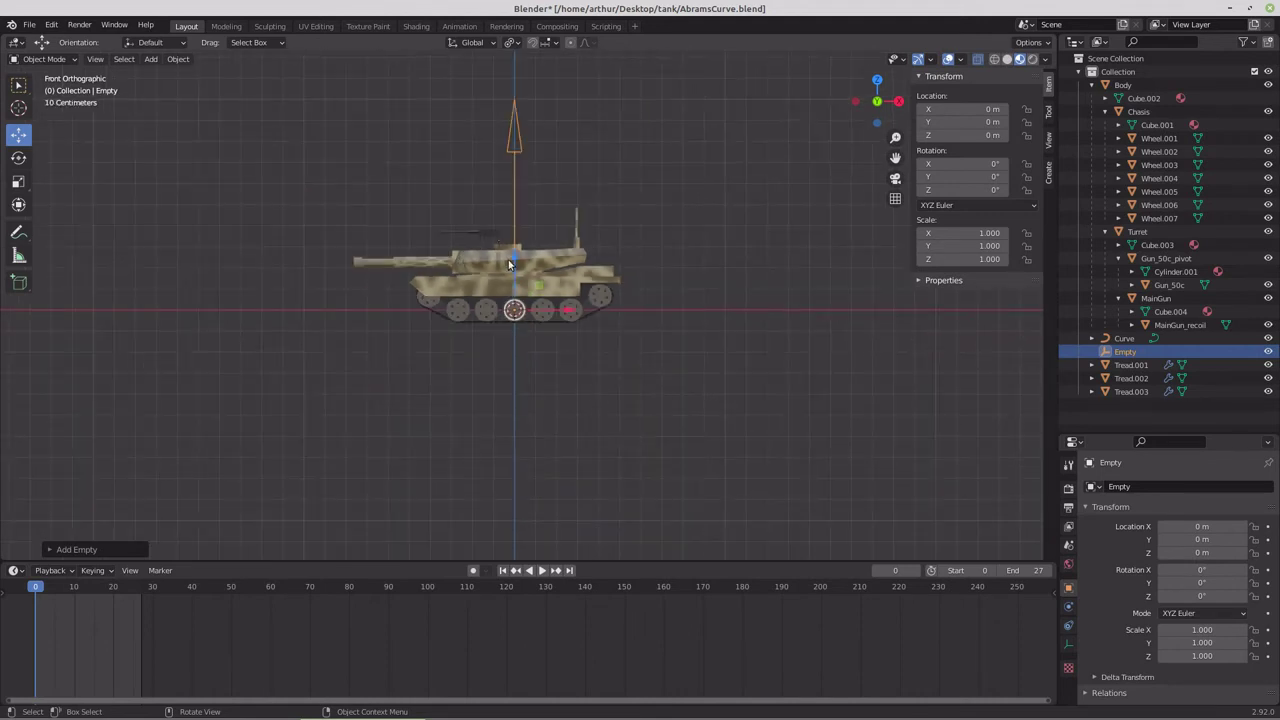
drag(512, 260, 514, 483)
scroll(573, 382, up, 9)
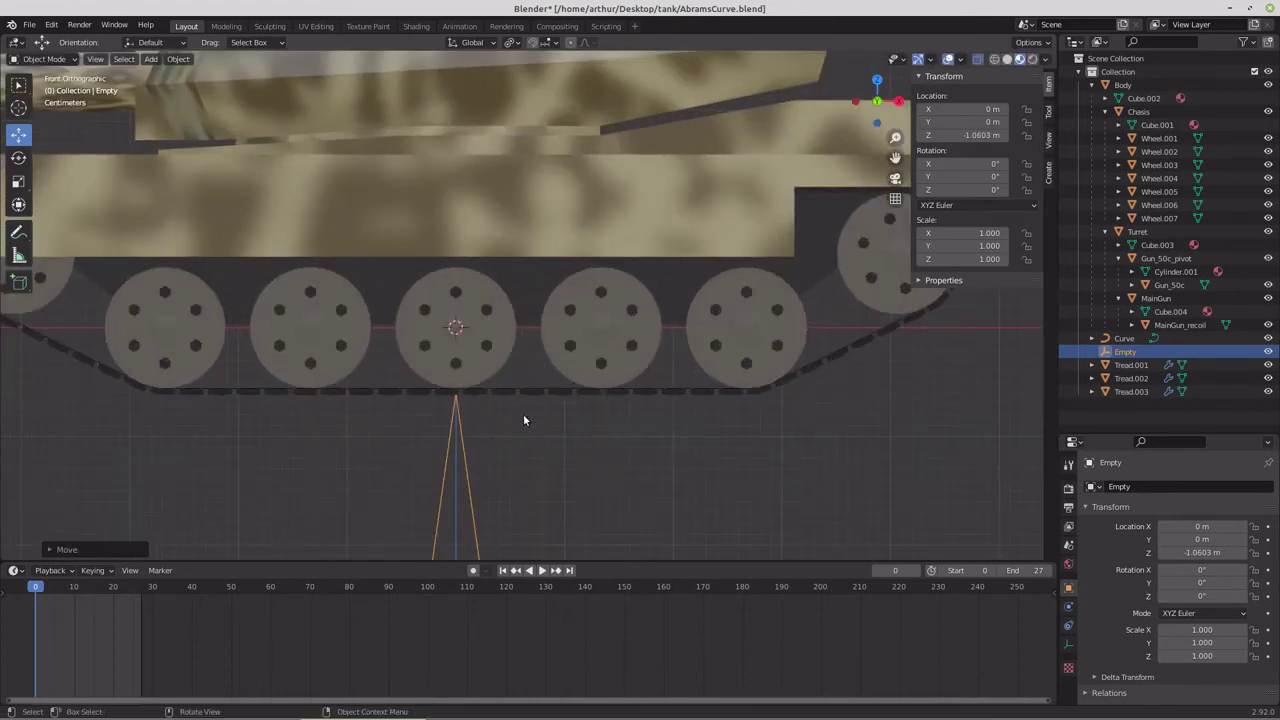
scroll(530, 380, up, 6)
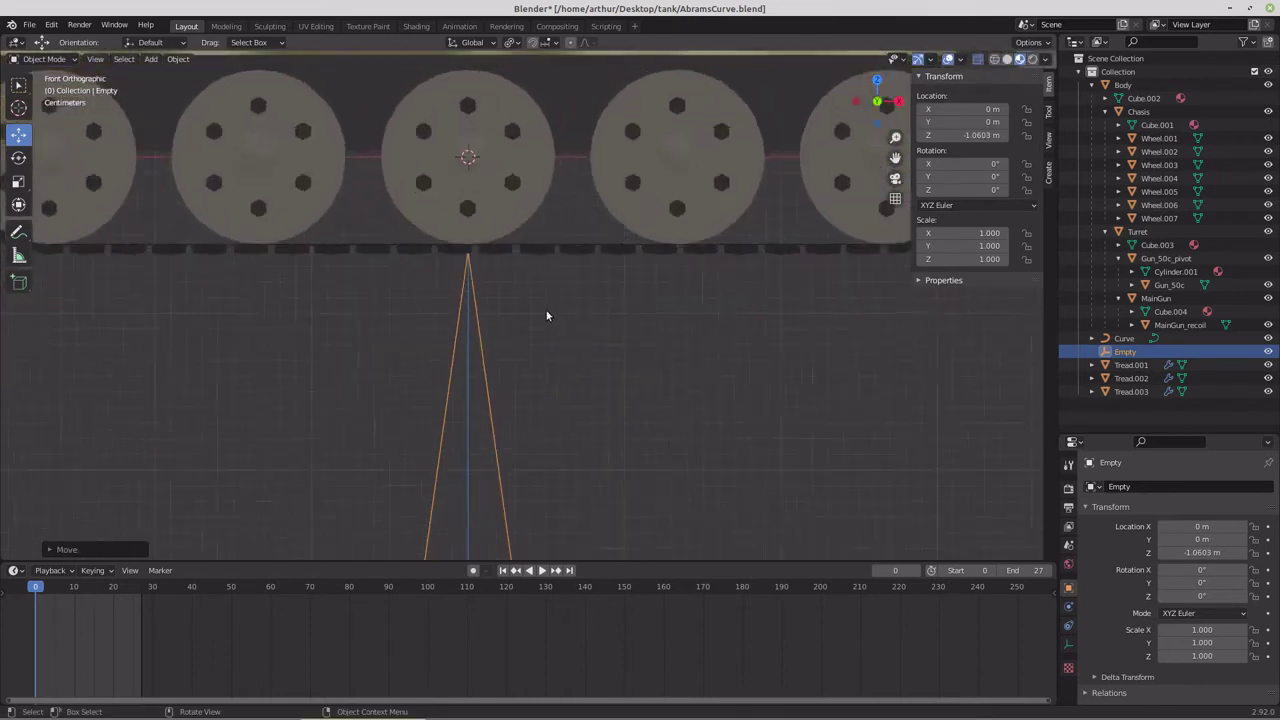
scroll(567, 349, up, 3)
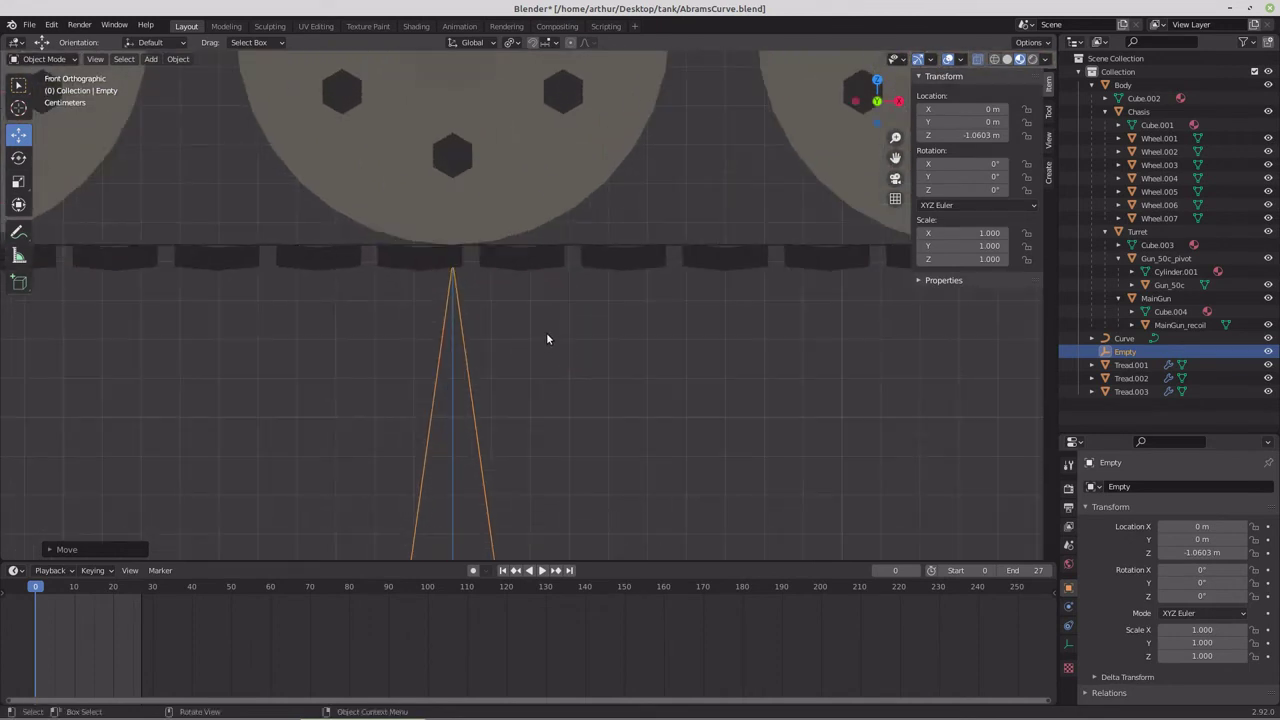
shift+middle_drag(546, 338, 574, 383)
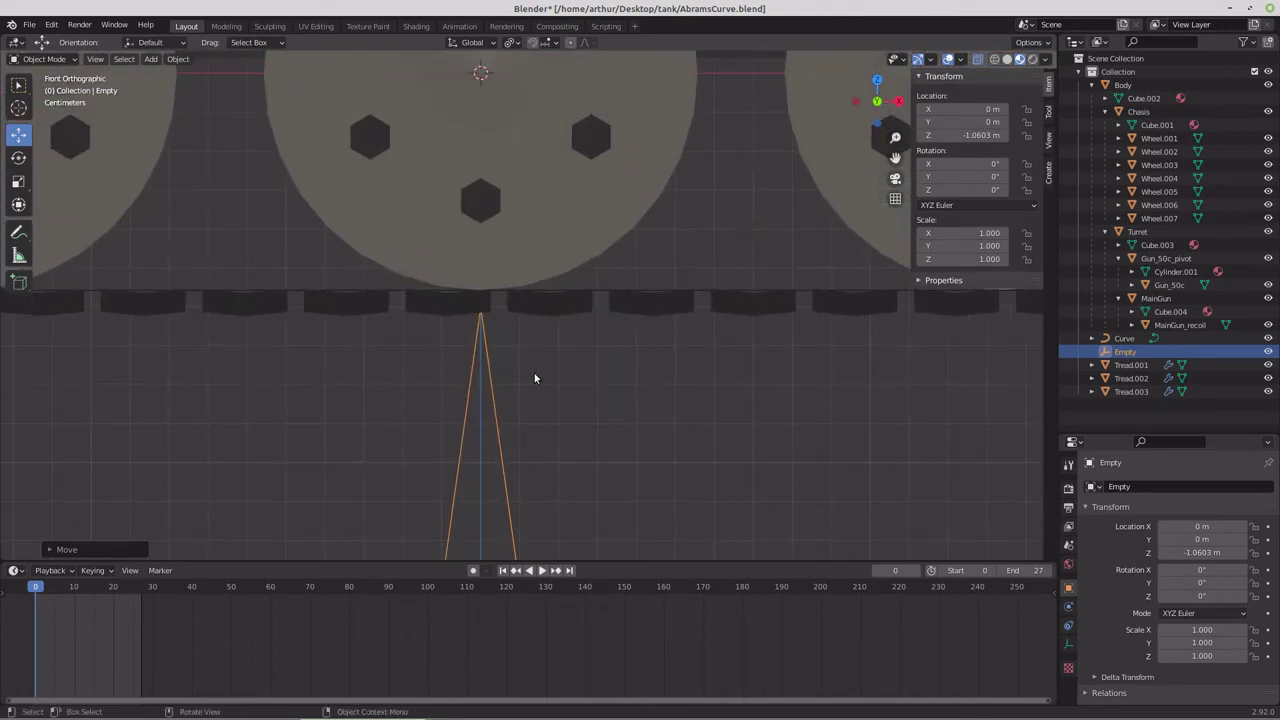
key(g)
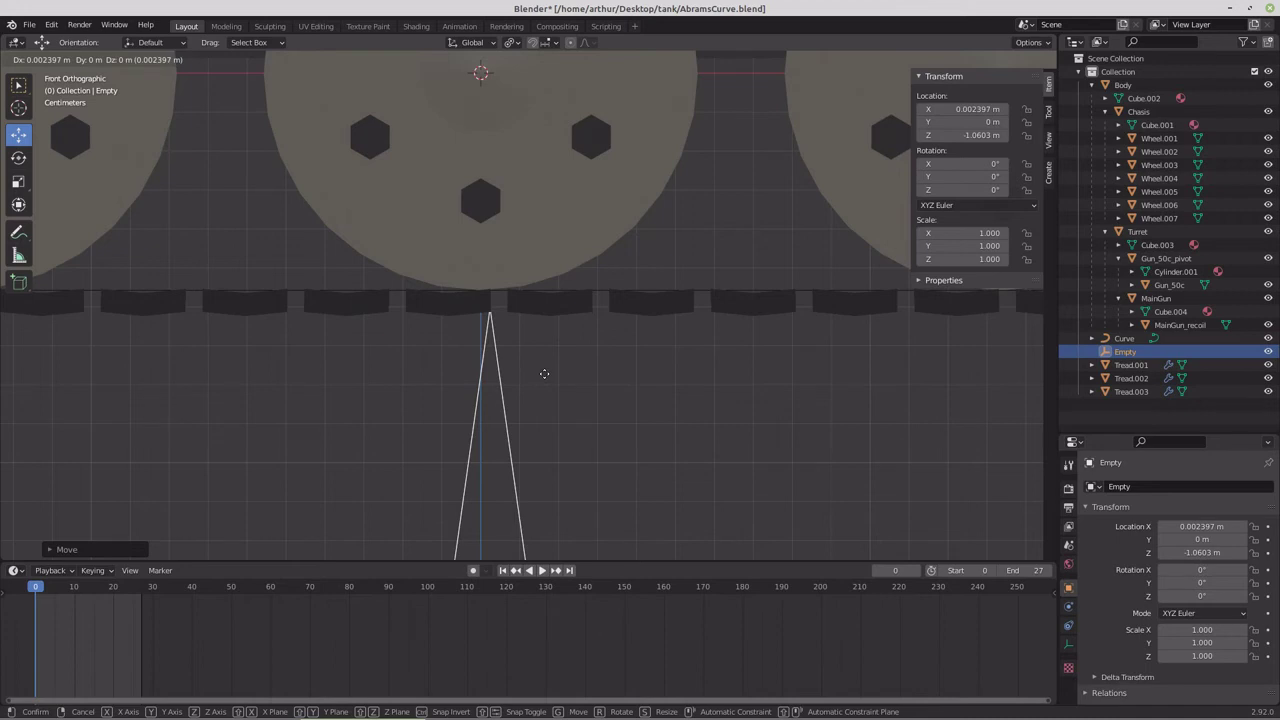
click(544, 373)
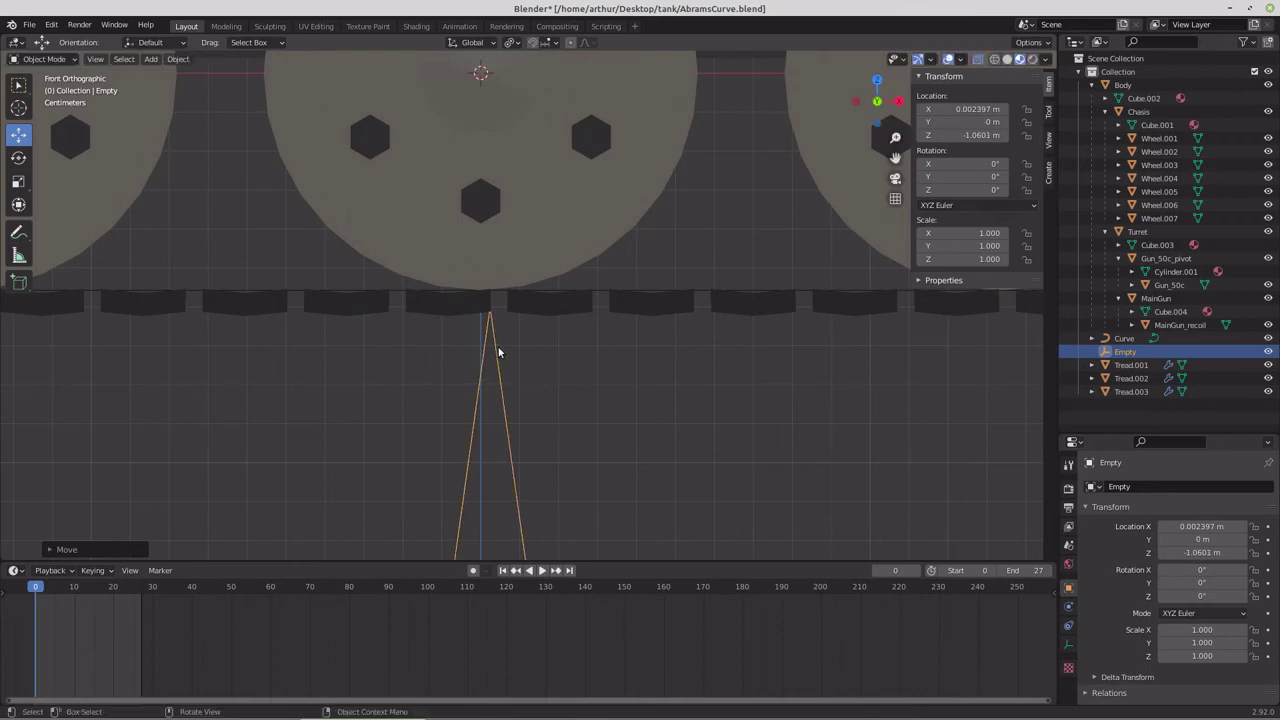
Step: Select Tread.001 and enlarge the Properties editor to show its modifiers
click(1130, 365)
click(1130, 378)
click(1127, 391)
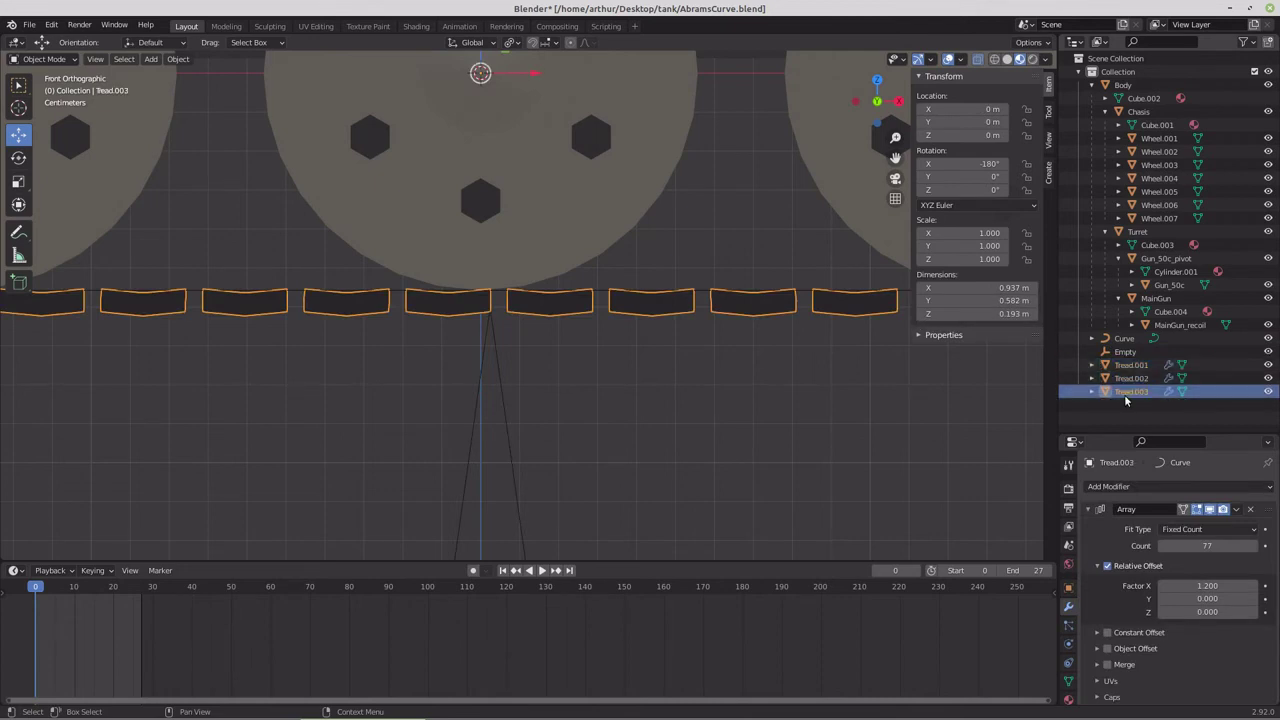
click(1130, 365)
scroll(514, 350, down, 2)
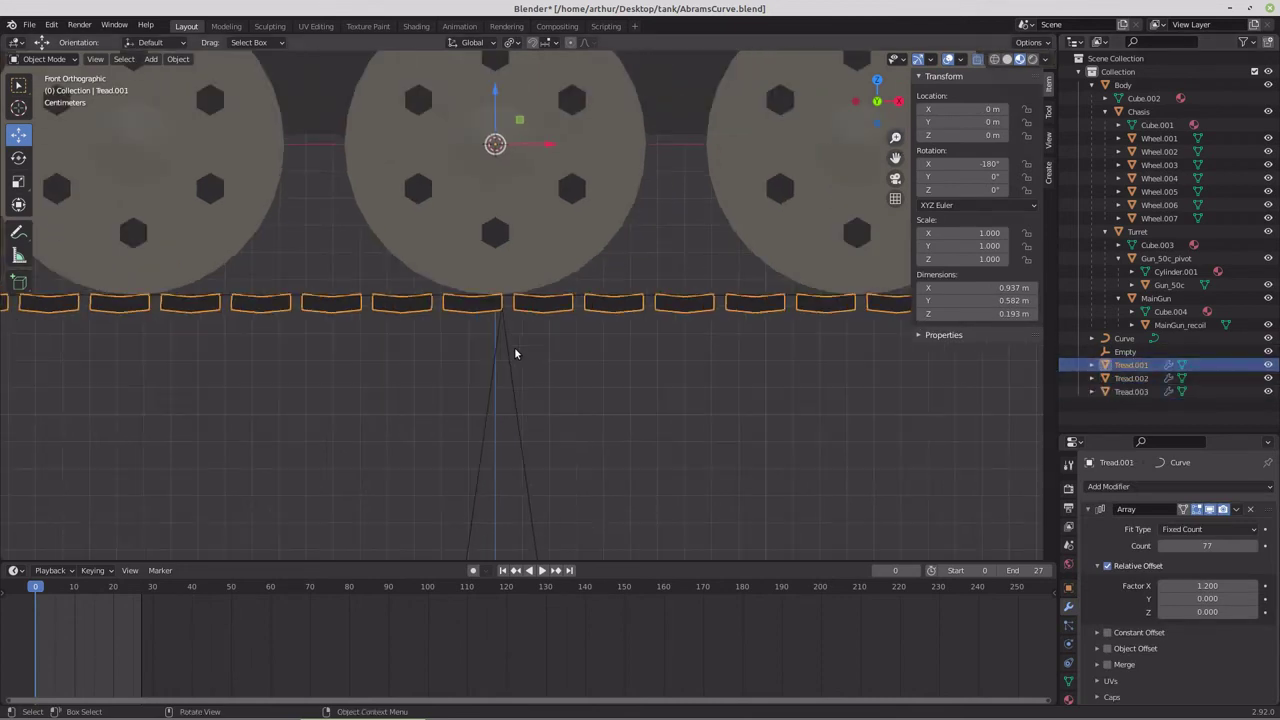
scroll(514, 350, down, 2)
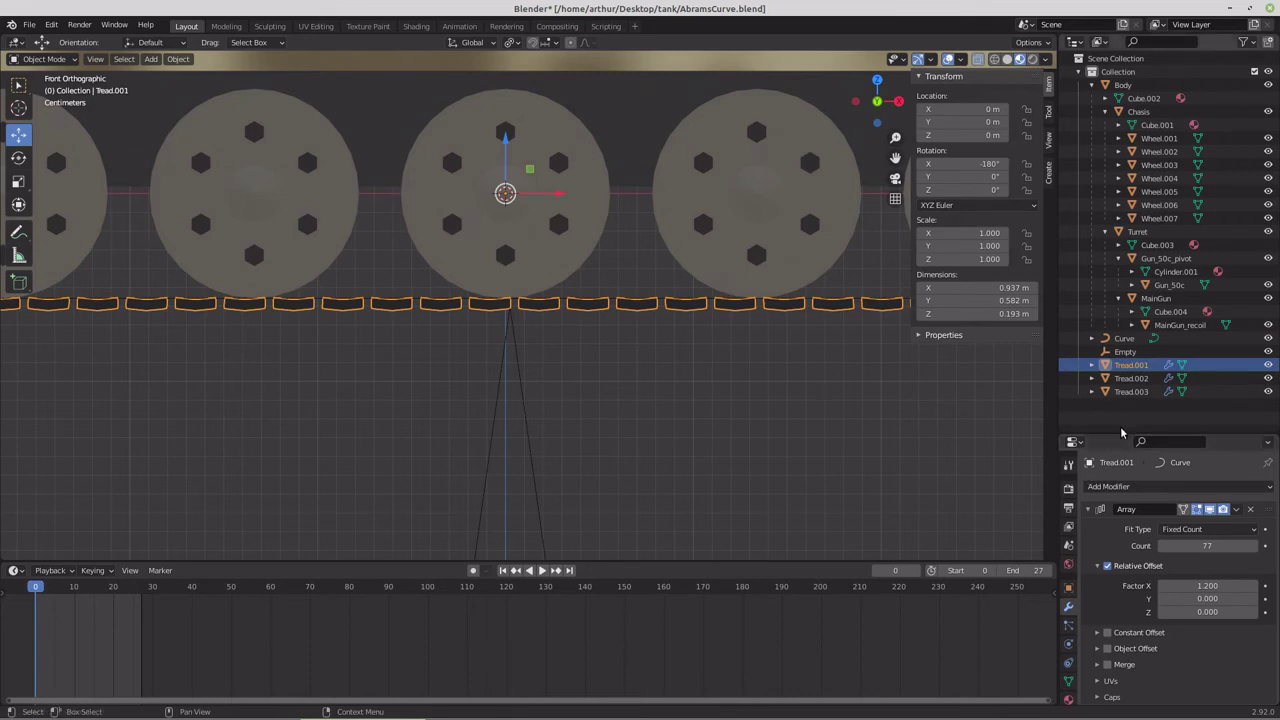
drag(1122, 434, 1118, 292)
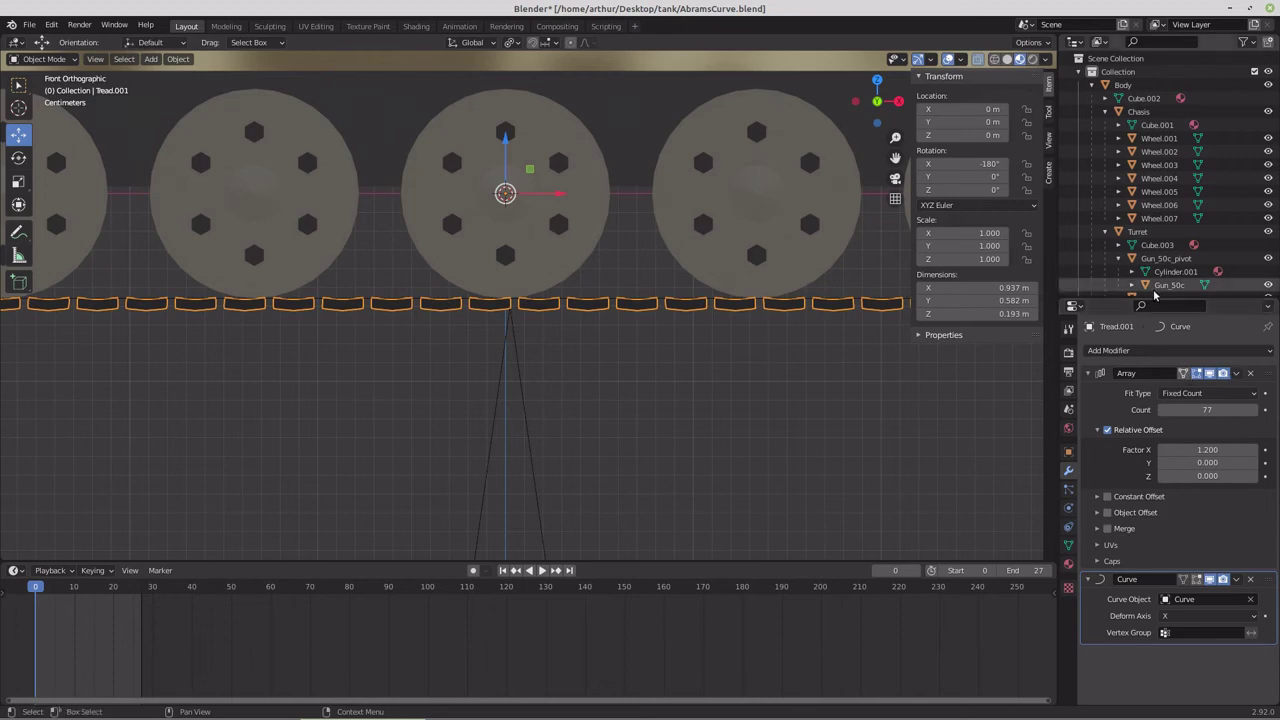
Step: Apply Tread.001's Array modifier, then its Curve modifier
click(1239, 376)
click(1212, 391)
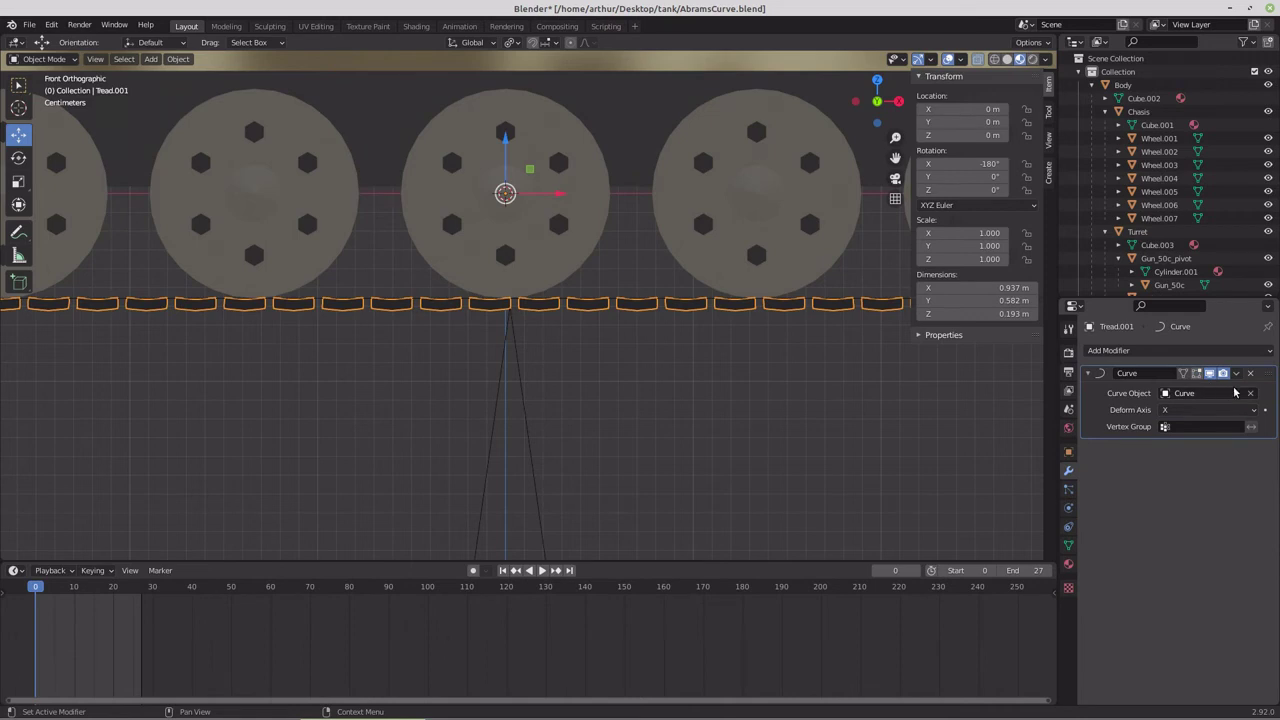
click(1237, 374)
click(1201, 391)
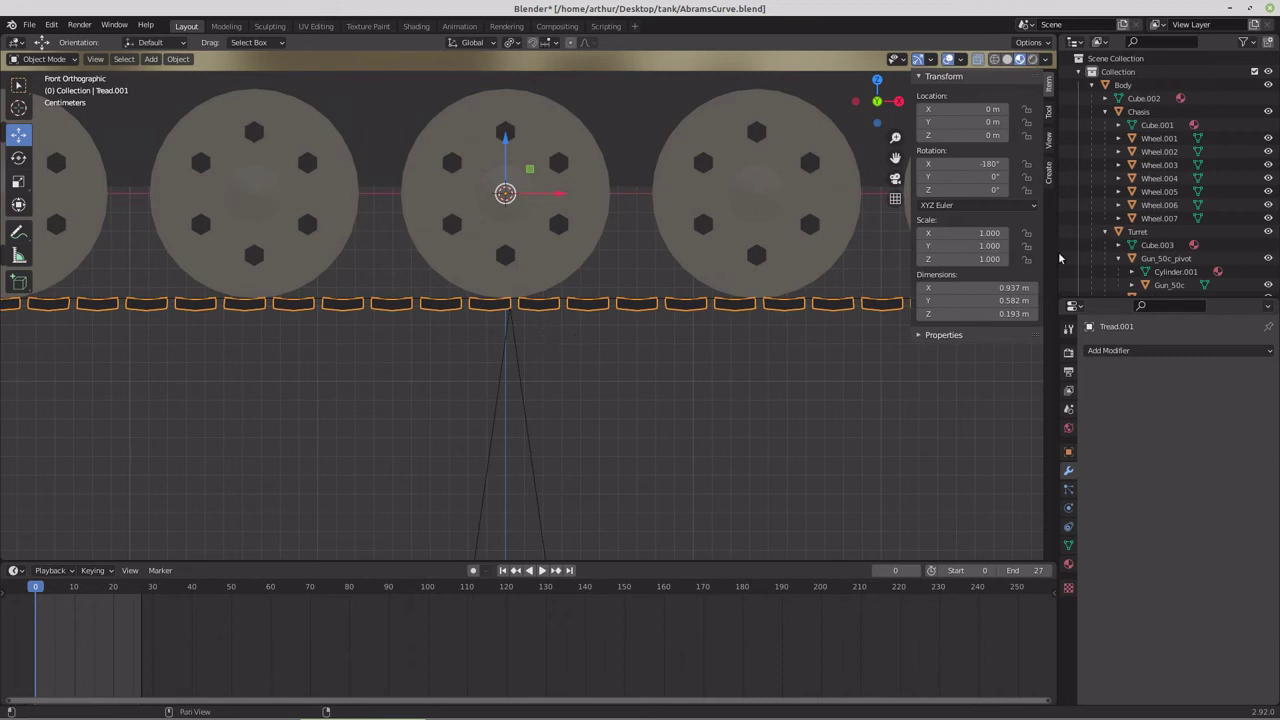
Step: Select Tread.002 and slide it along X to -0.008833 m
scroll(1122, 265, down, 5)
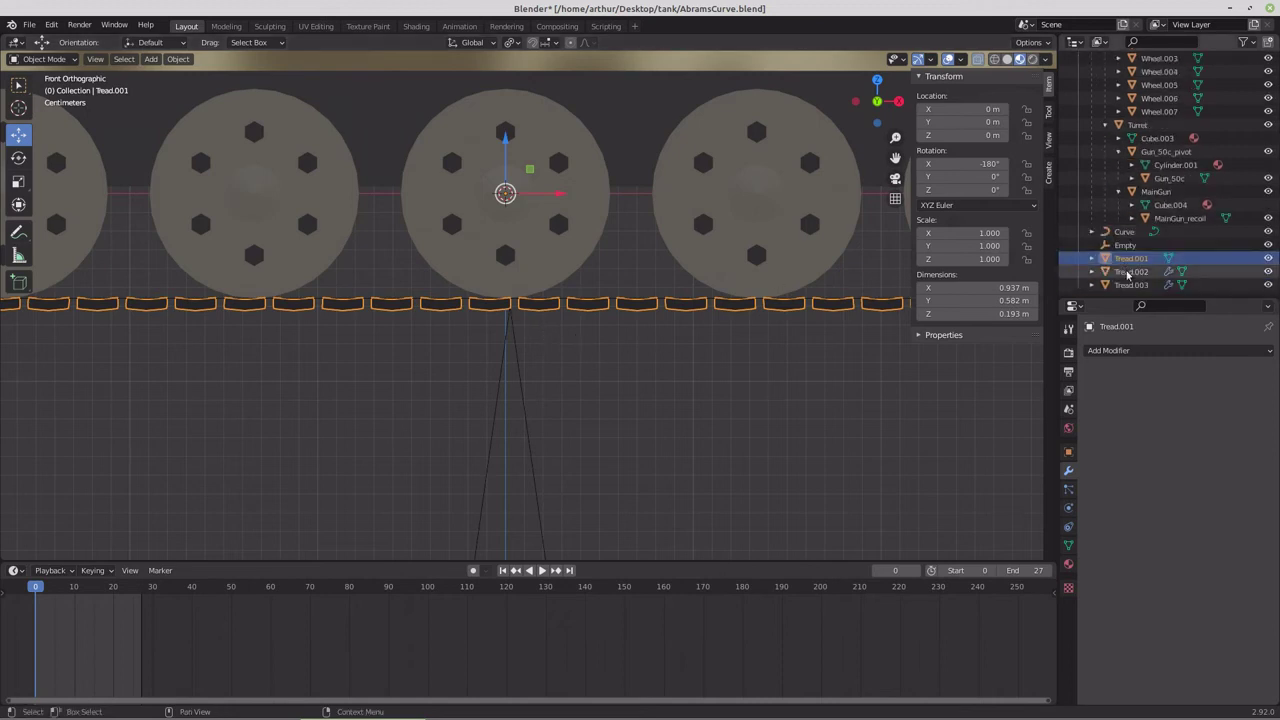
click(1130, 272)
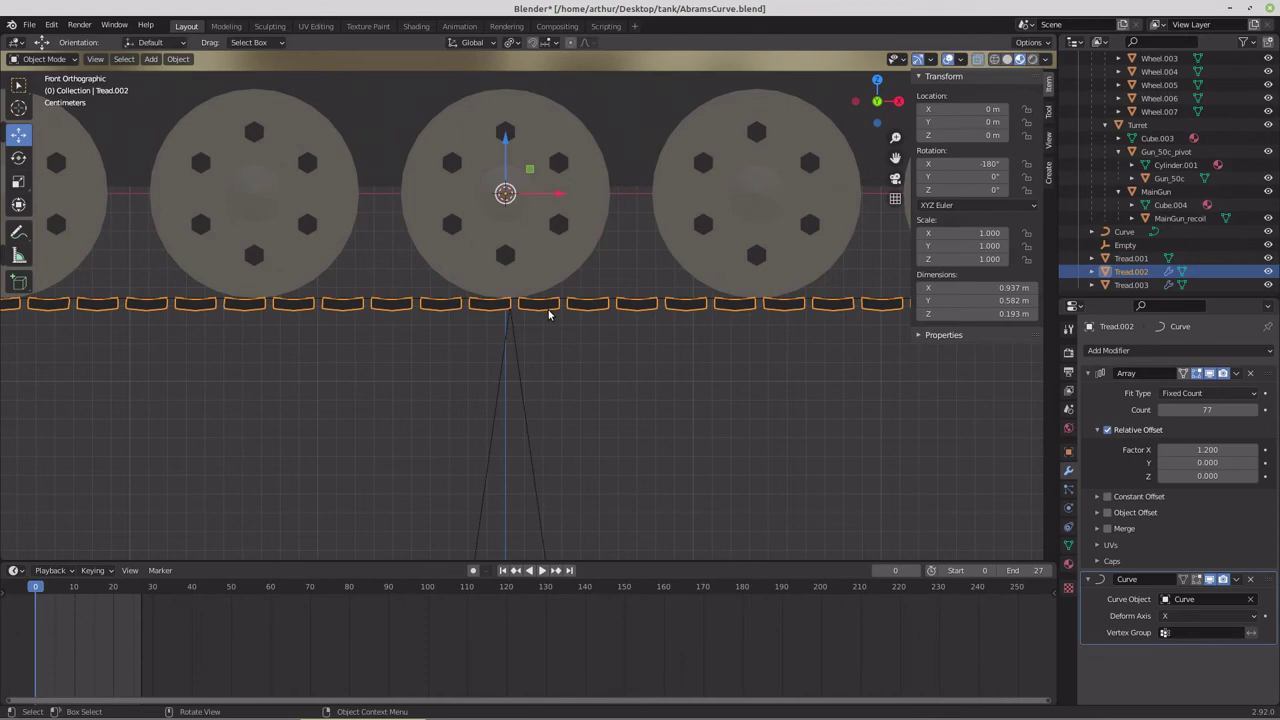
scroll(548, 312, down, 3)
scroll(548, 313, down, 4)
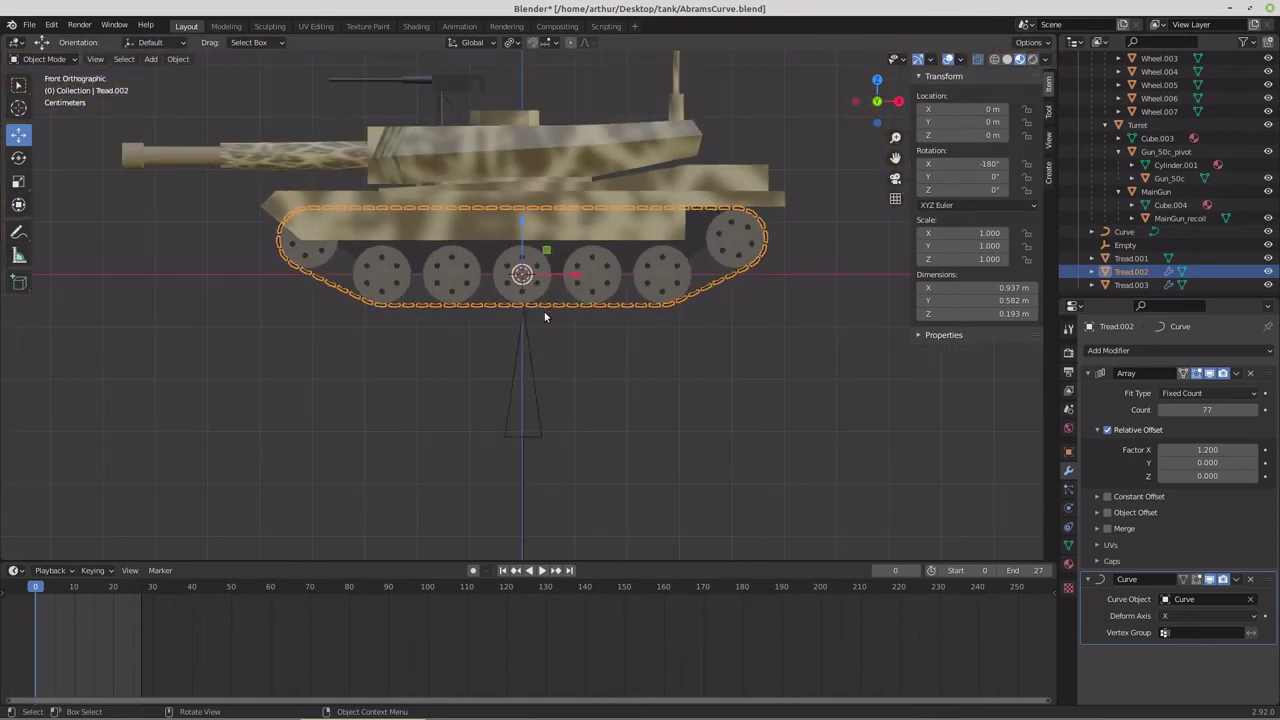
scroll(544, 315, up, 10)
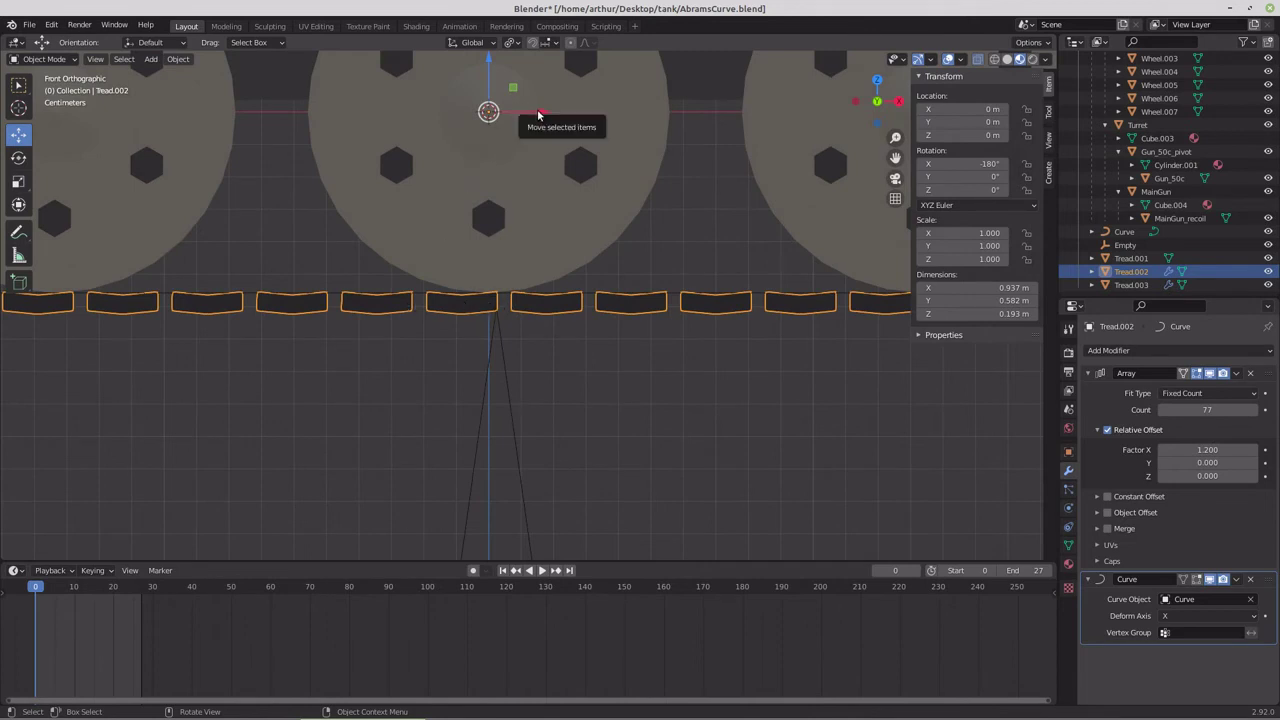
drag(531, 117, 507, 114)
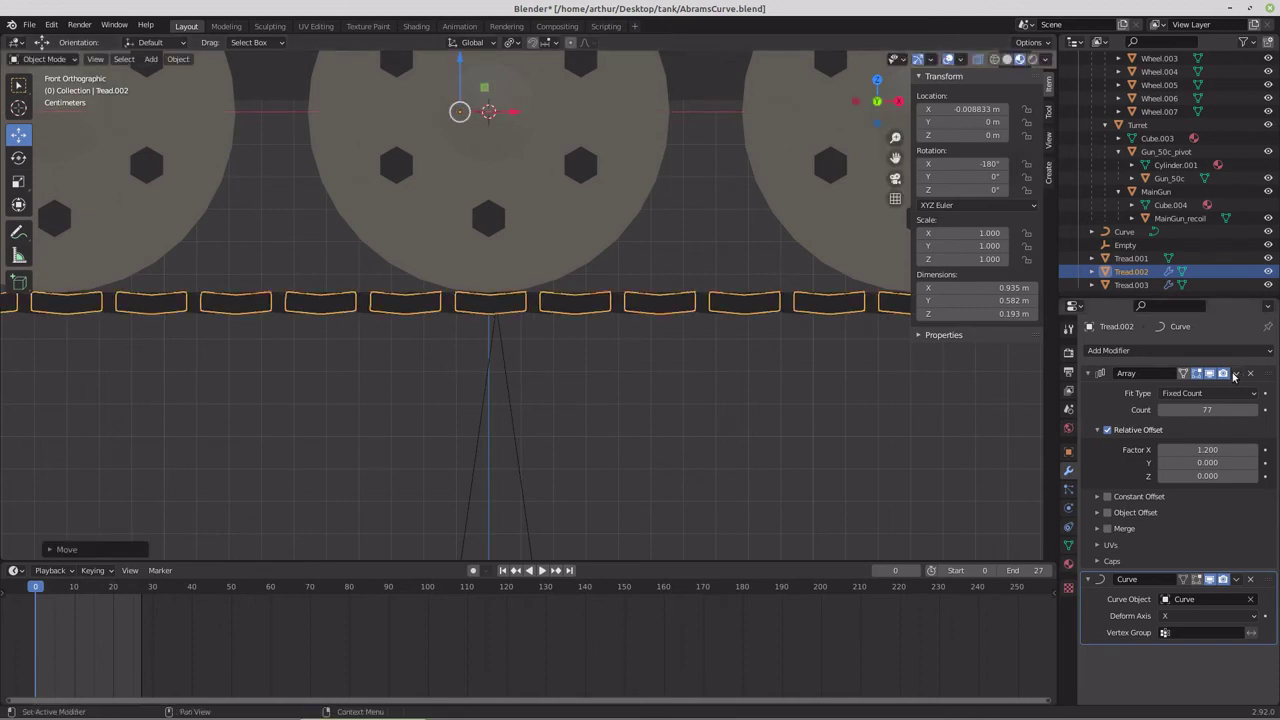
Step: Apply Tread.002's Array modifier, then its Curve modifier
click(1235, 374)
click(1192, 390)
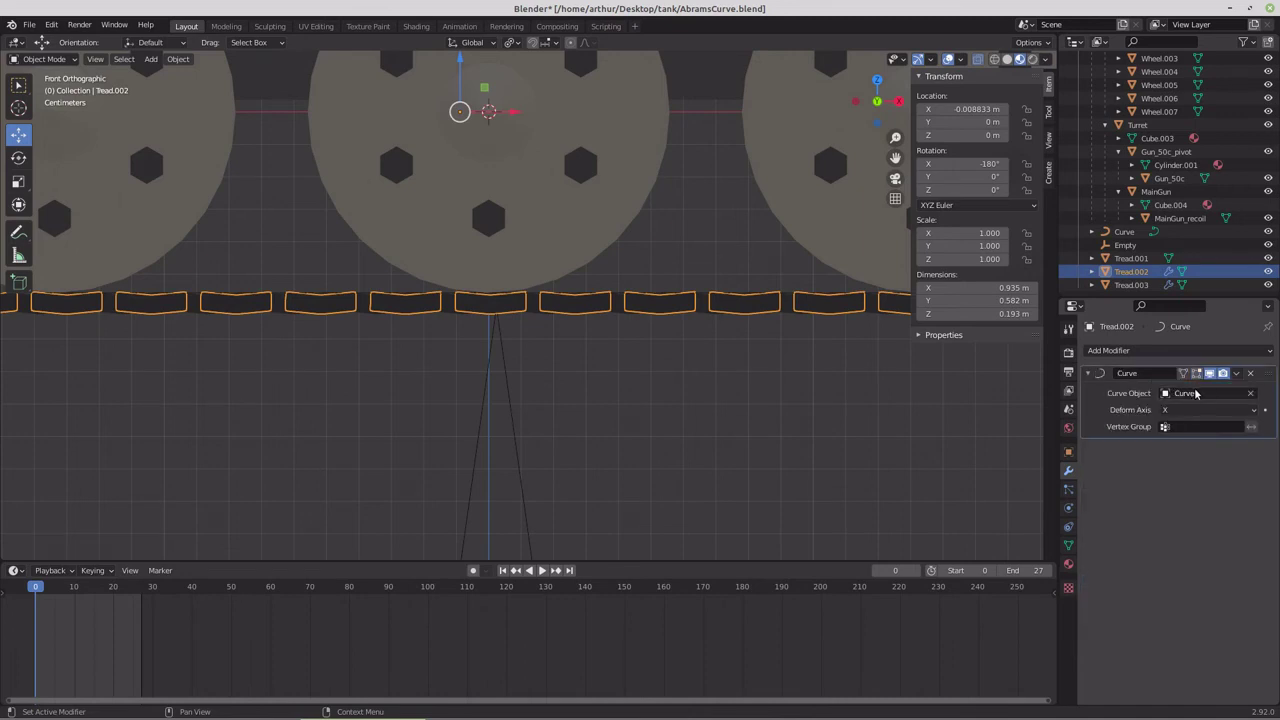
click(1238, 375)
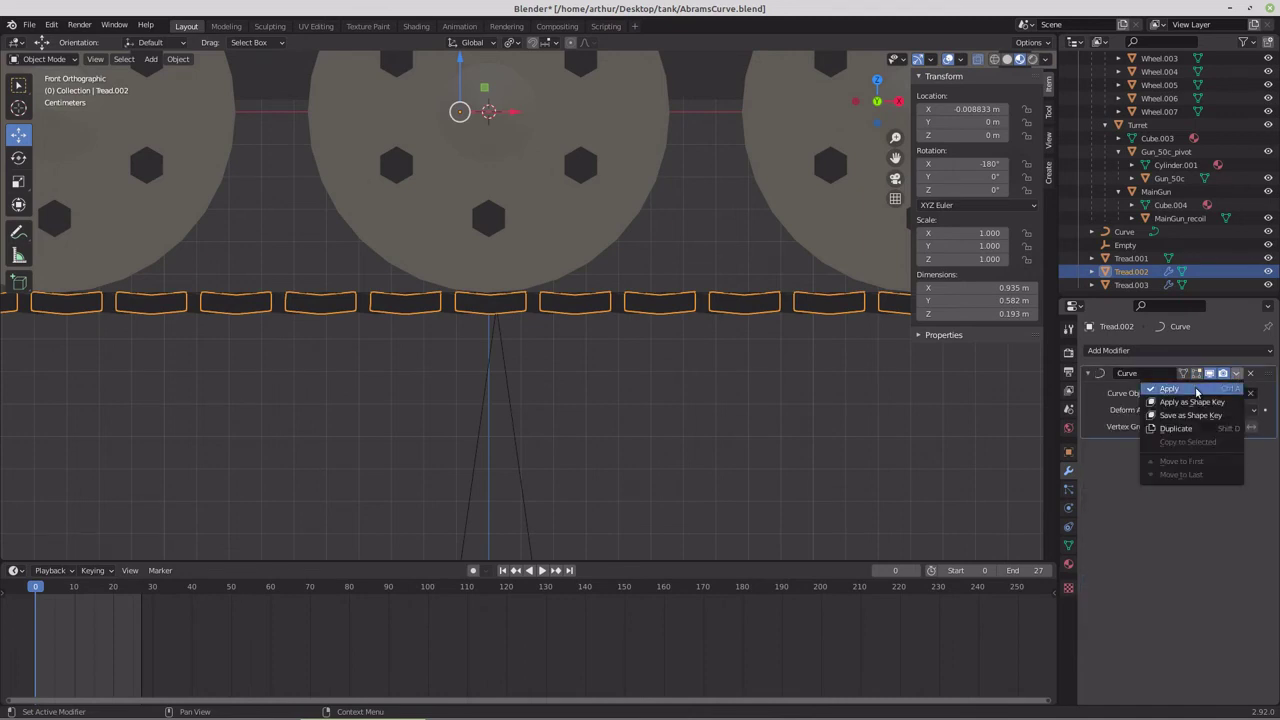
click(1205, 388)
click(1133, 285)
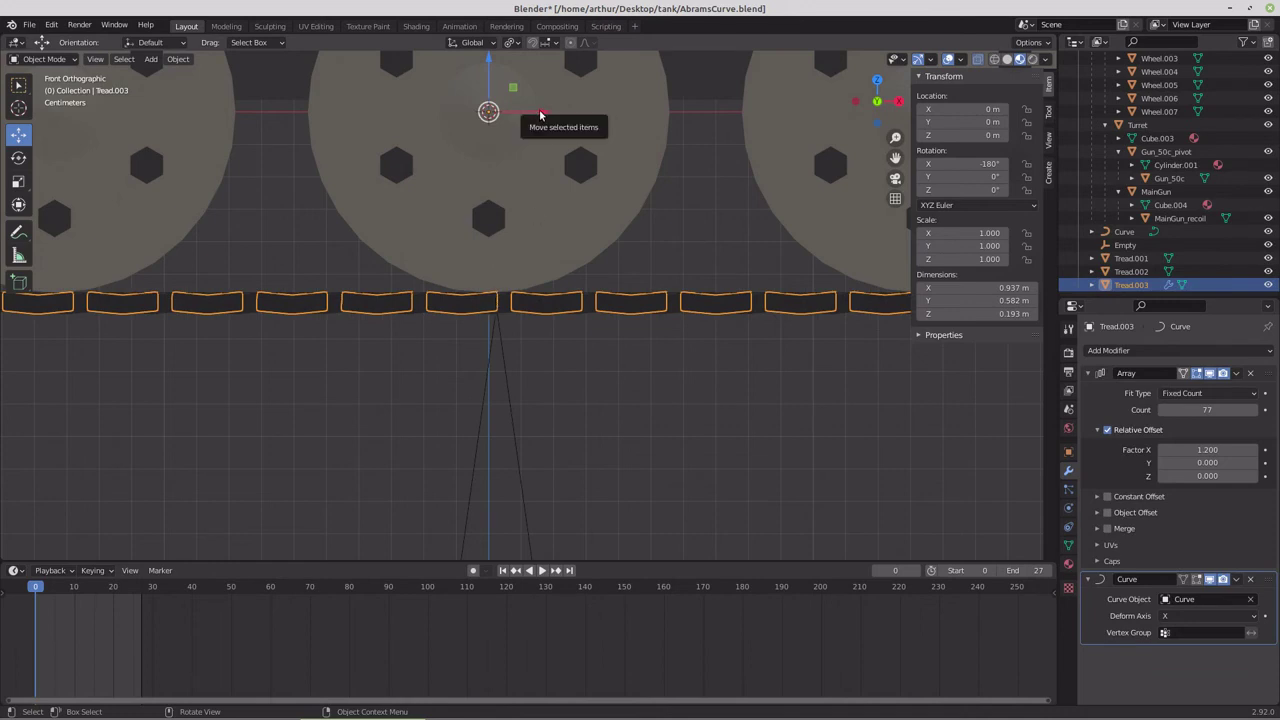
Step: Nudge Tread.003 to X -0.01705 m, apply its Array and Curve modifiers, and select all three treads
drag(546, 118, 489, 113)
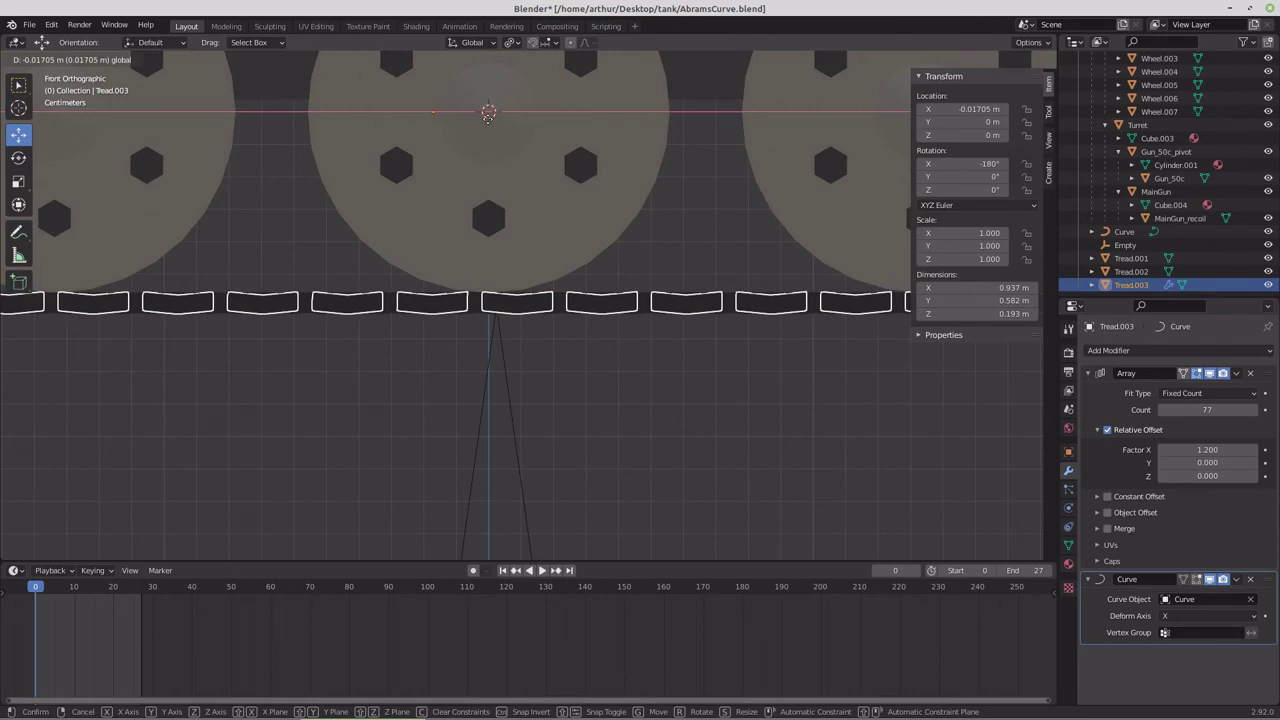
click(488, 112)
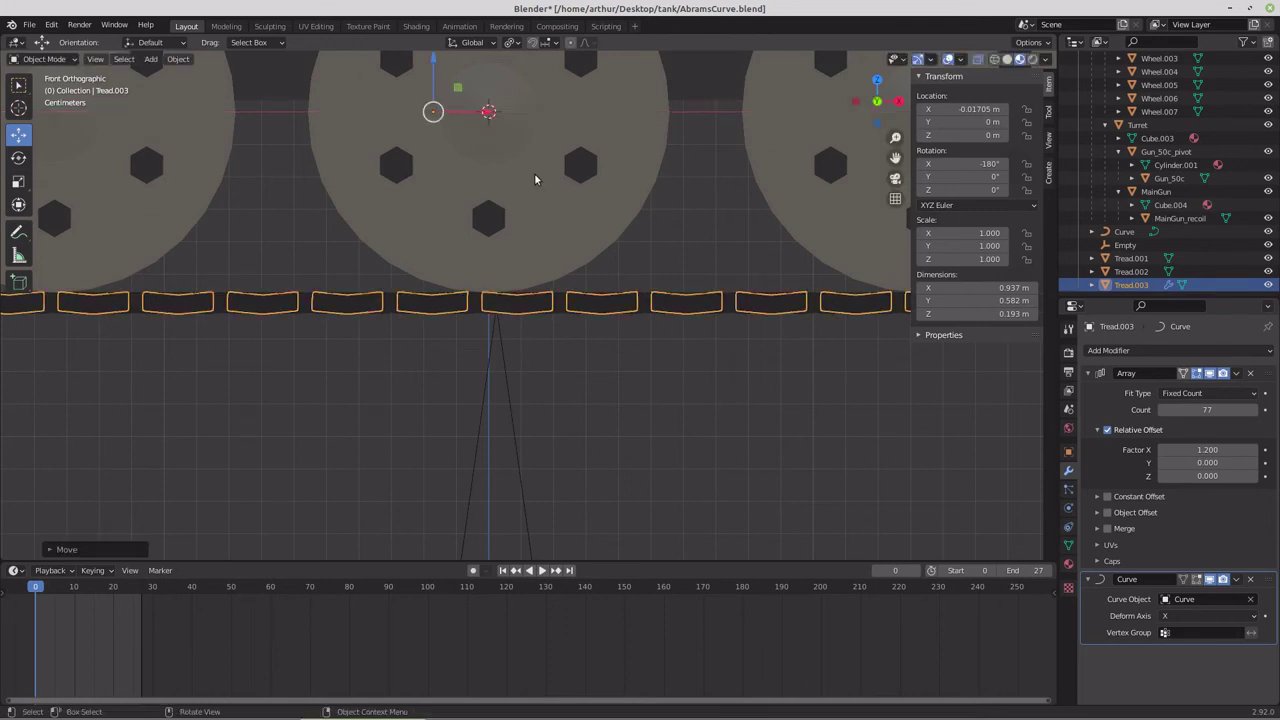
click(1236, 374)
click(1224, 388)
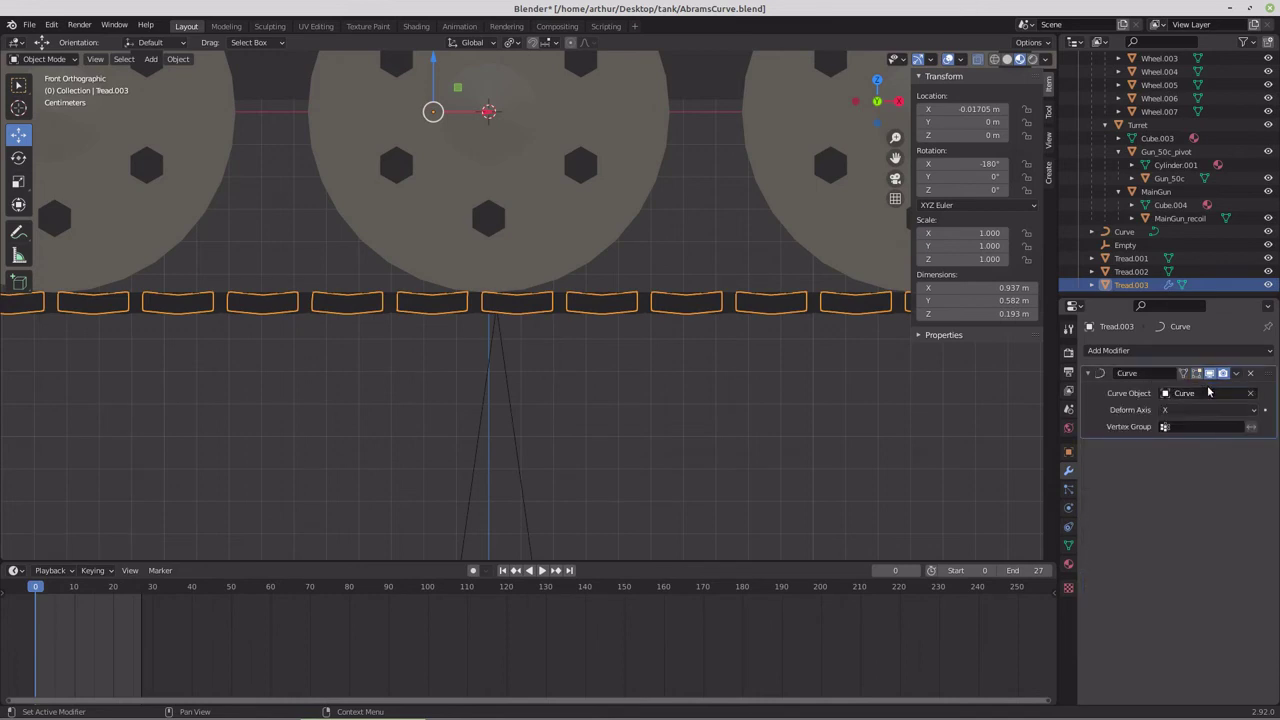
click(1236, 373)
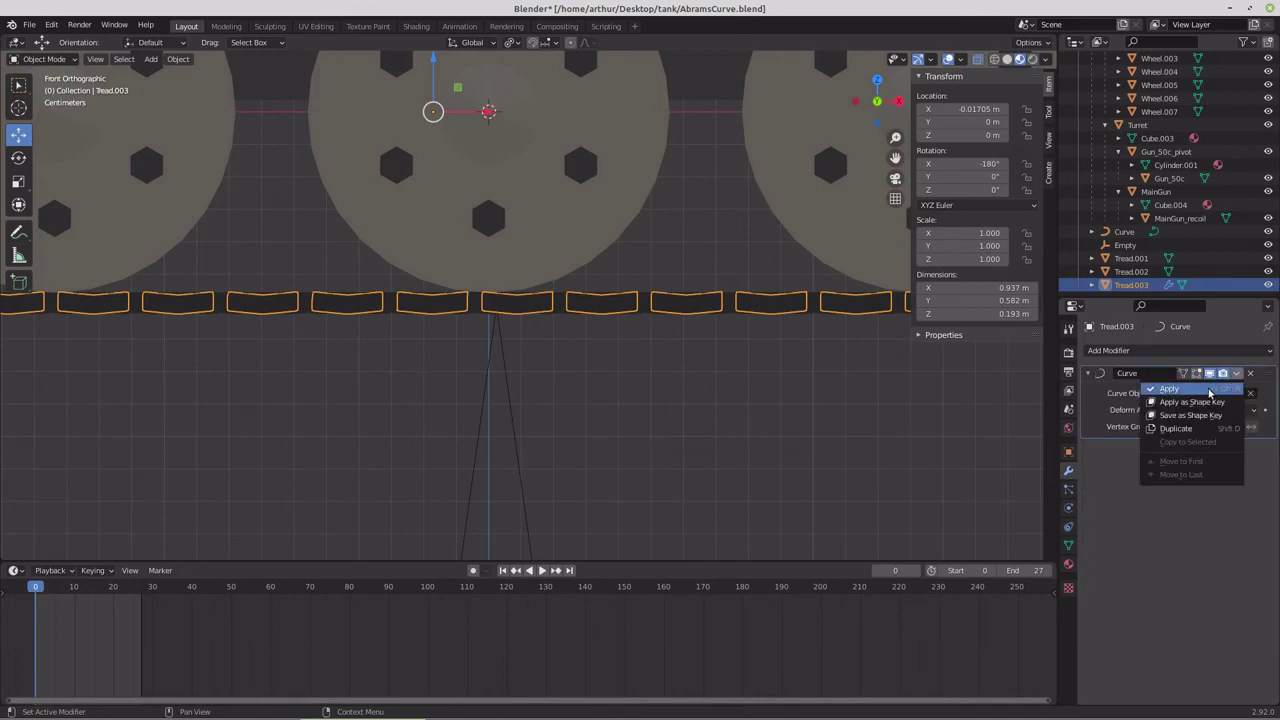
click(1214, 388)
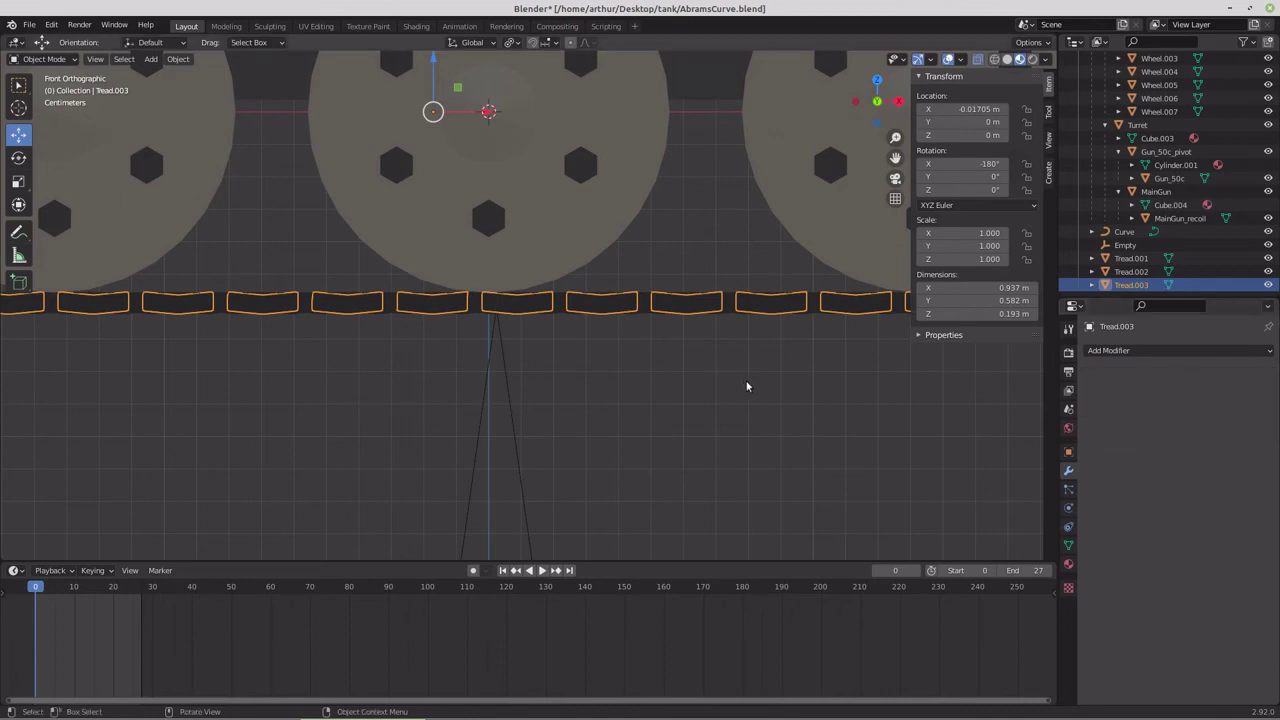
click(1130, 258)
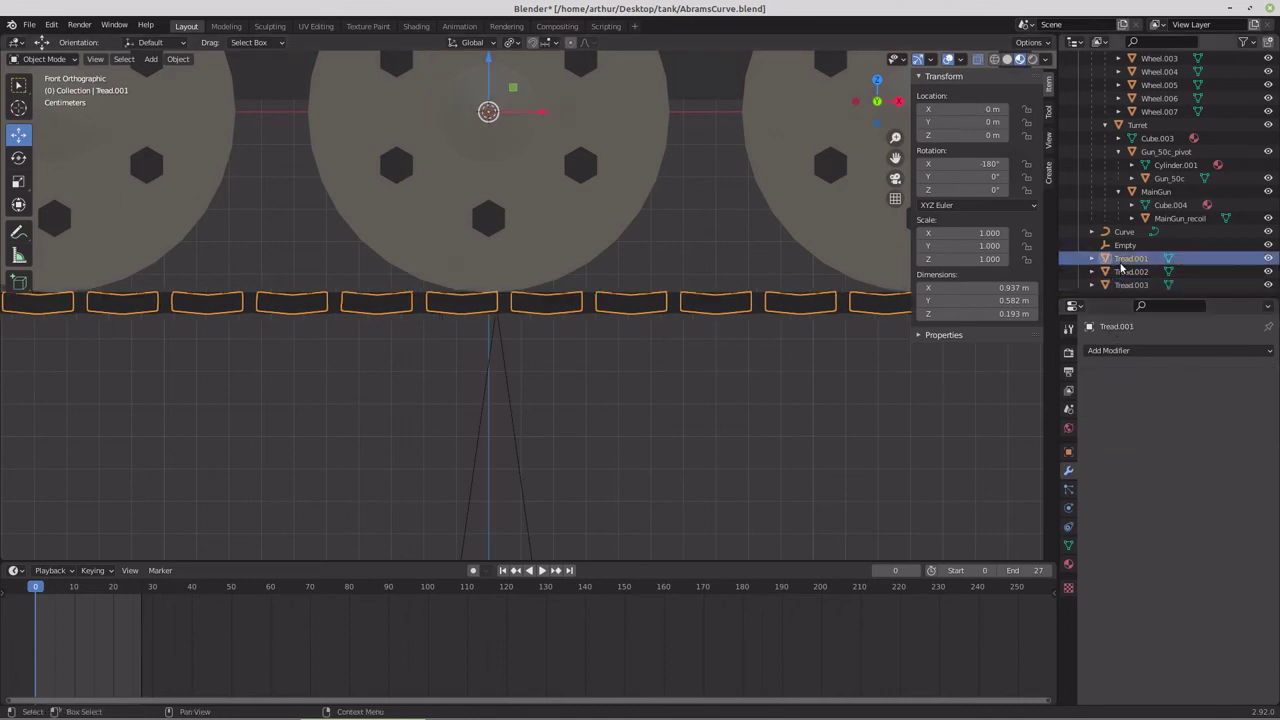
shift+click(1126, 285)
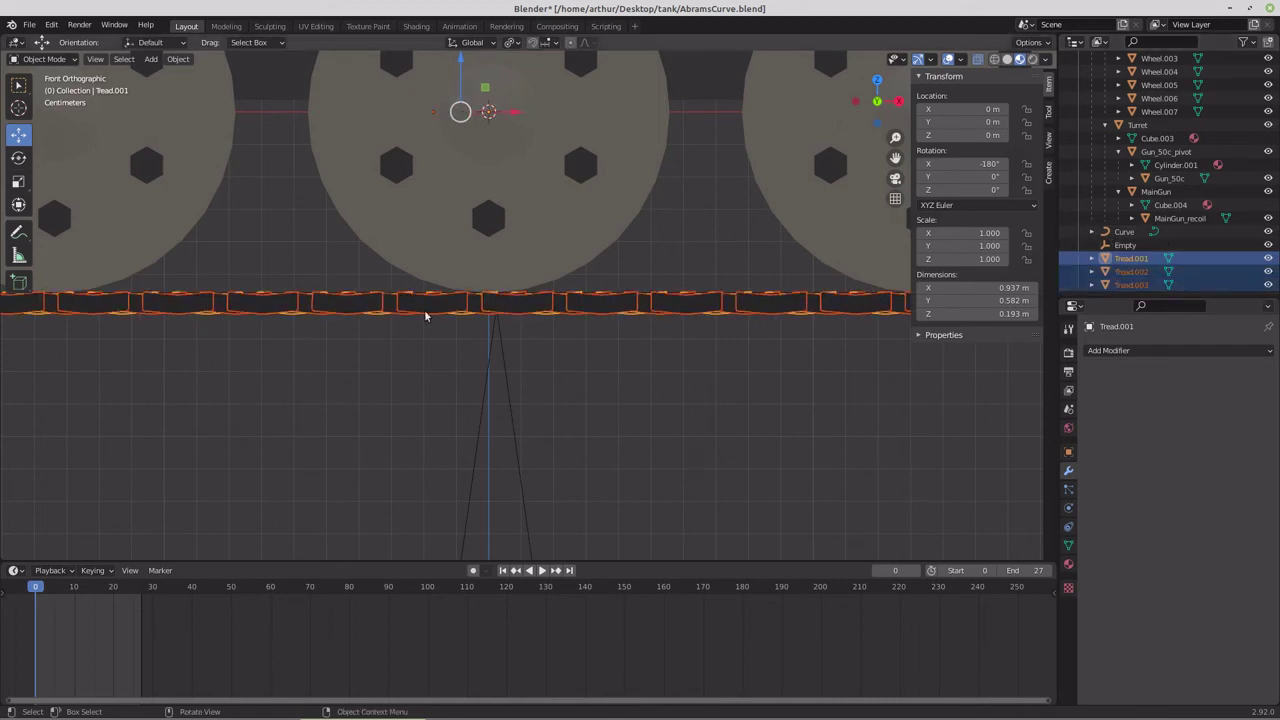
Step: Start a glTF 2.0 export limited to selected objects
scroll(406, 331, down, 7)
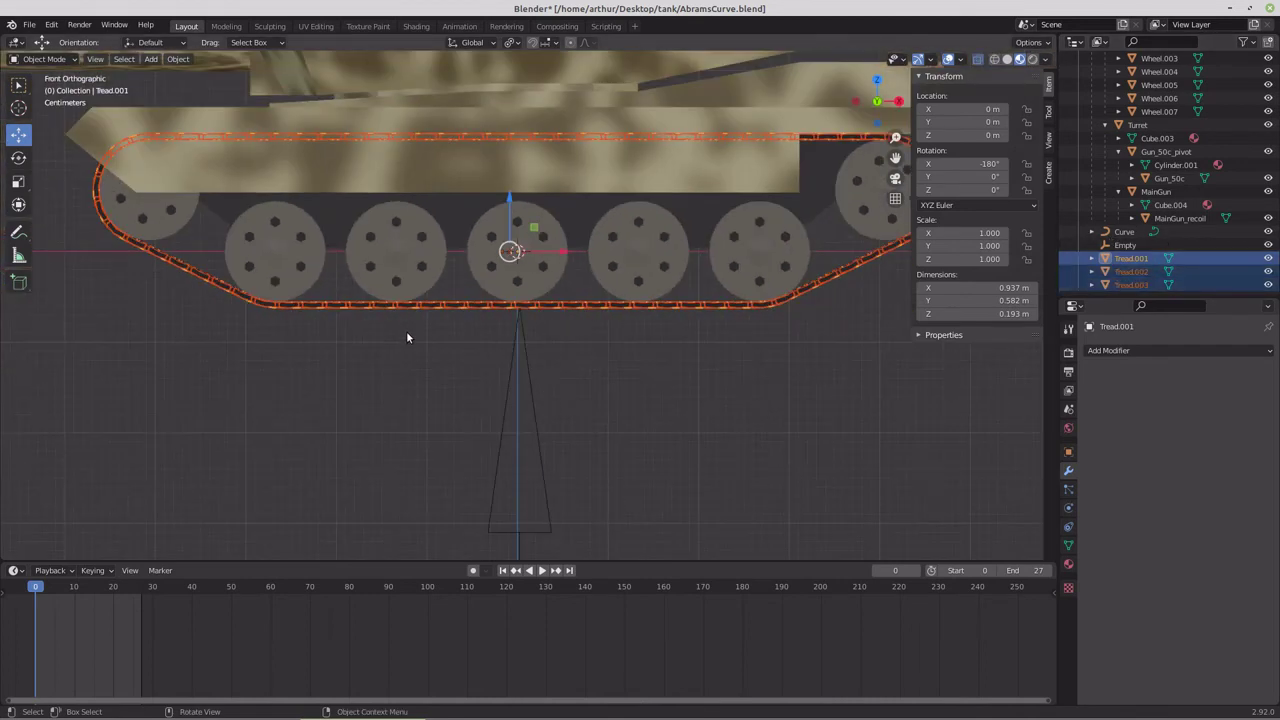
scroll(407, 335, down, 2)
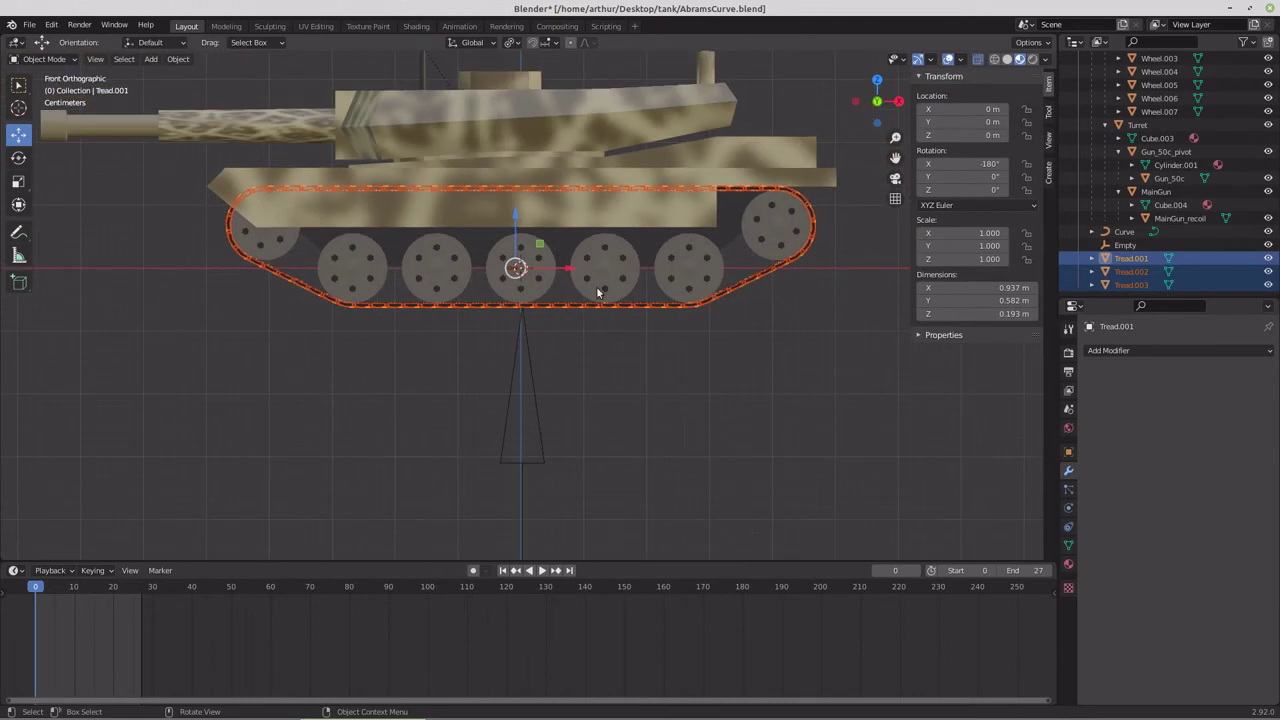
click(29, 24)
mouse_move(61, 217)
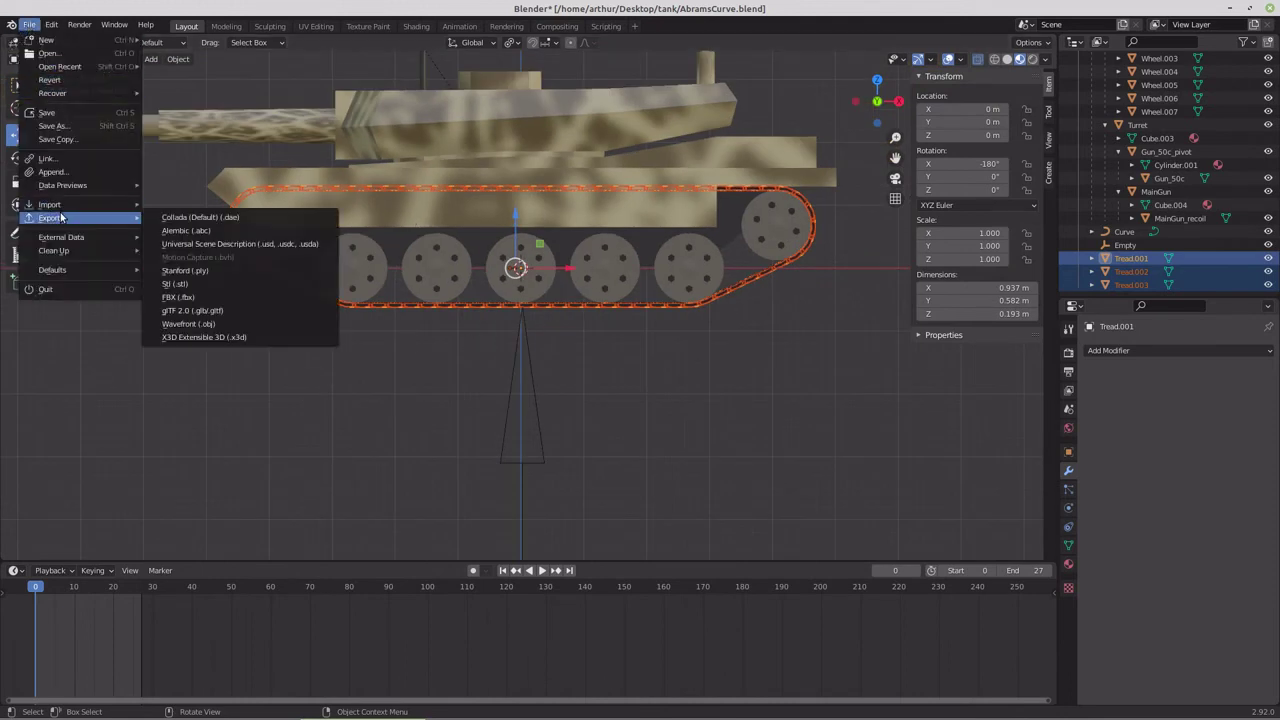
click(193, 313)
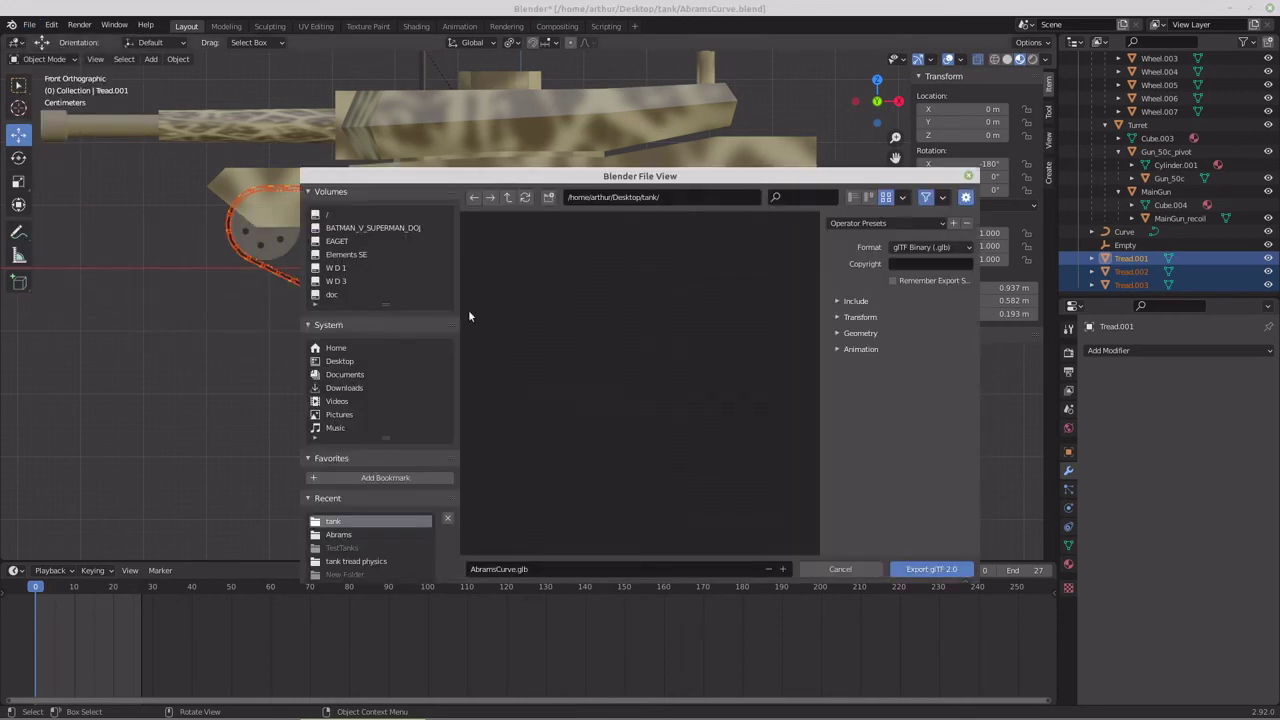
click(837, 301)
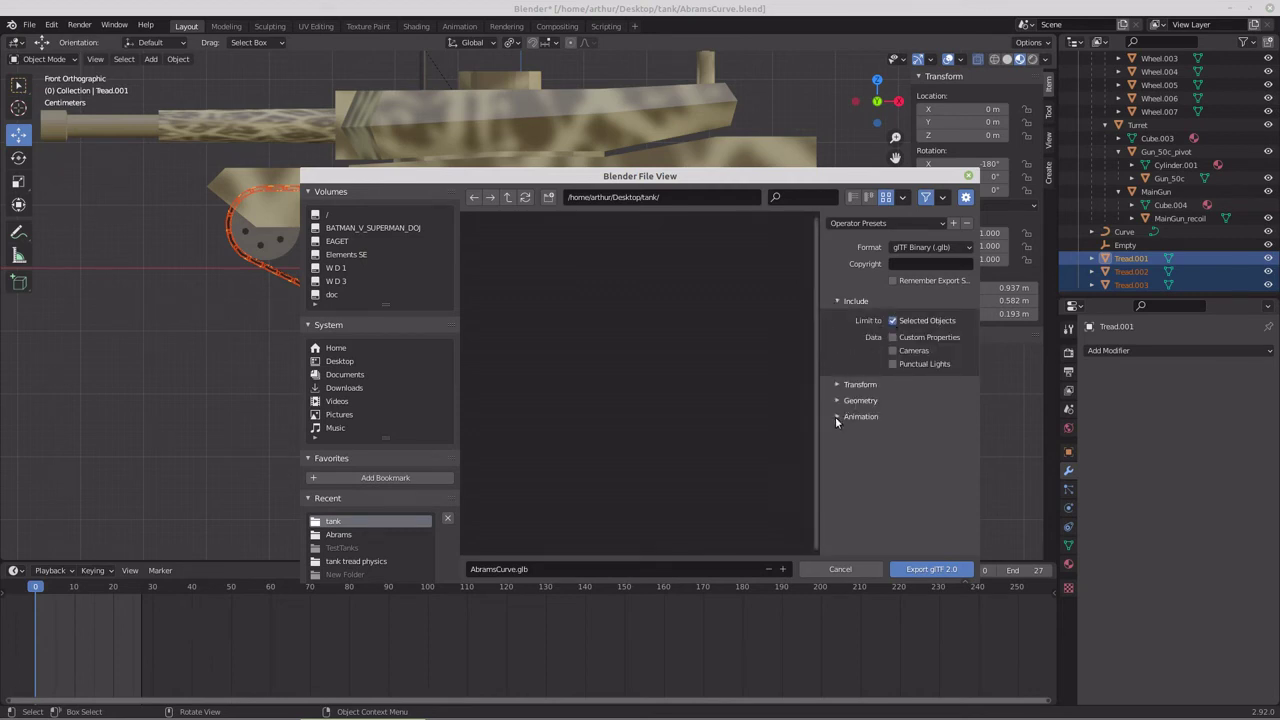
Step: Export the treads as Tread.glb into the tank tread physics/Abrams folder, overwriting it
click(336, 347)
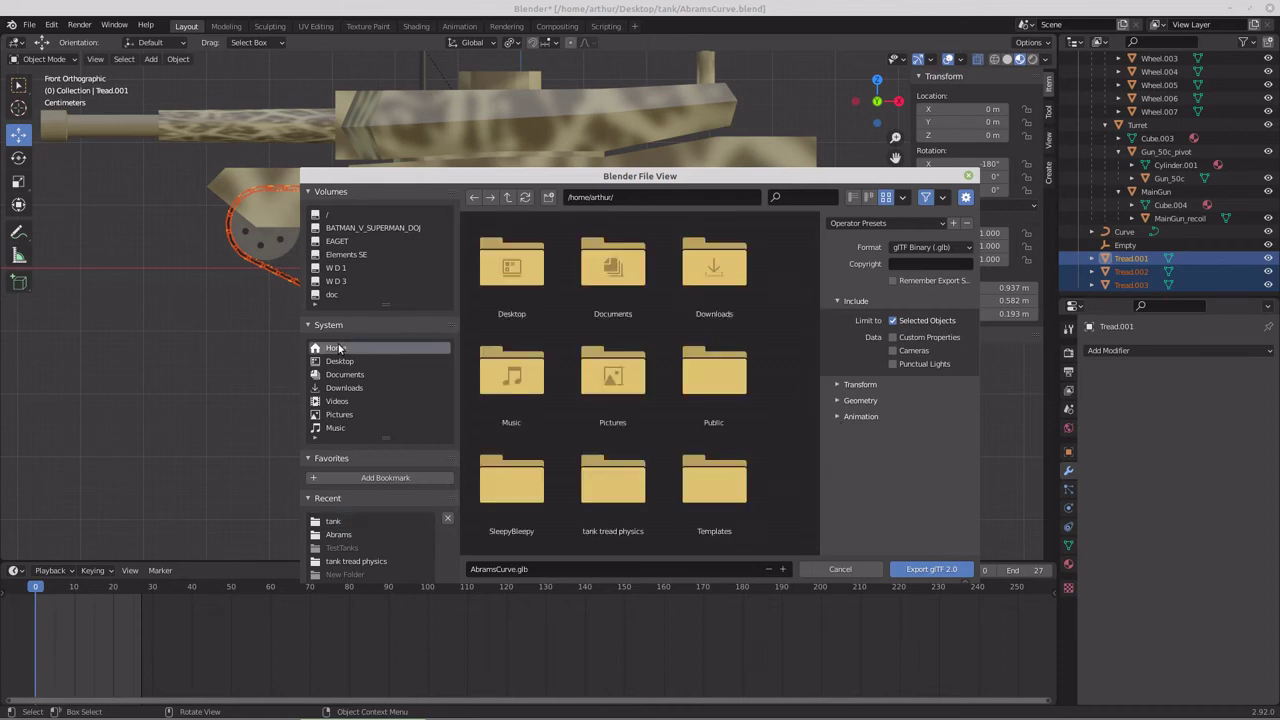
double_click(615, 481)
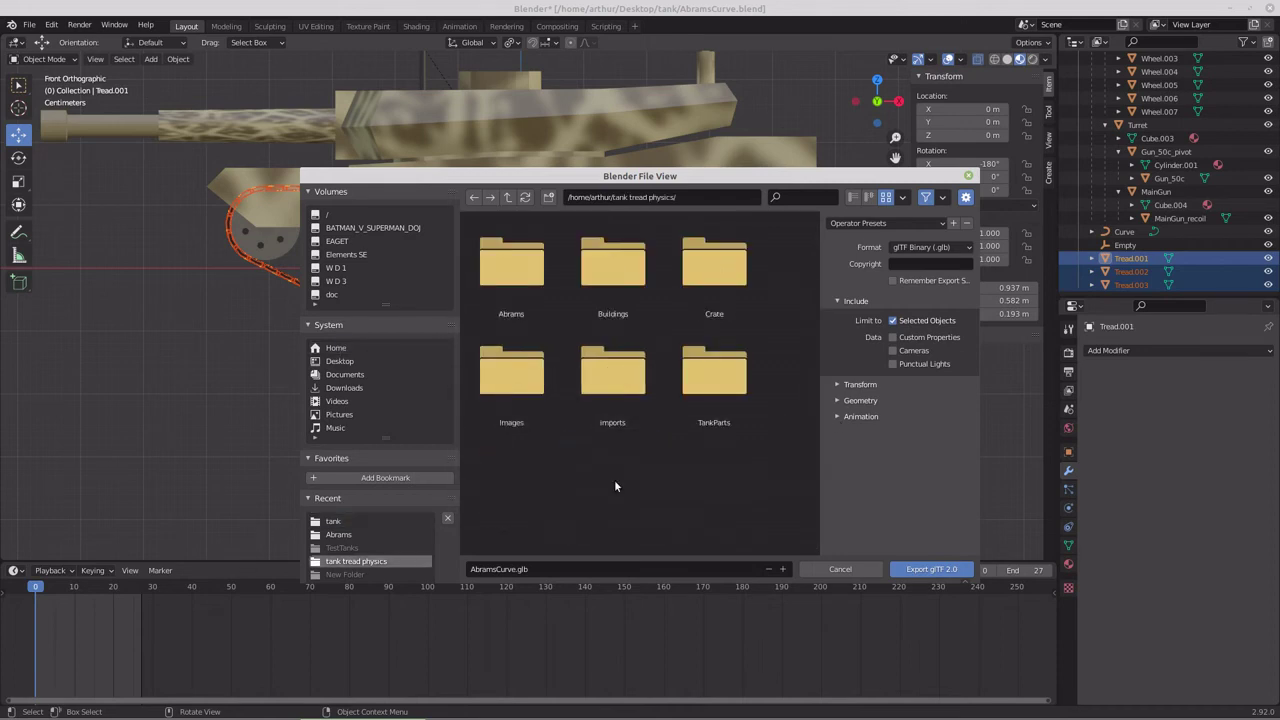
double_click(506, 285)
click(504, 288)
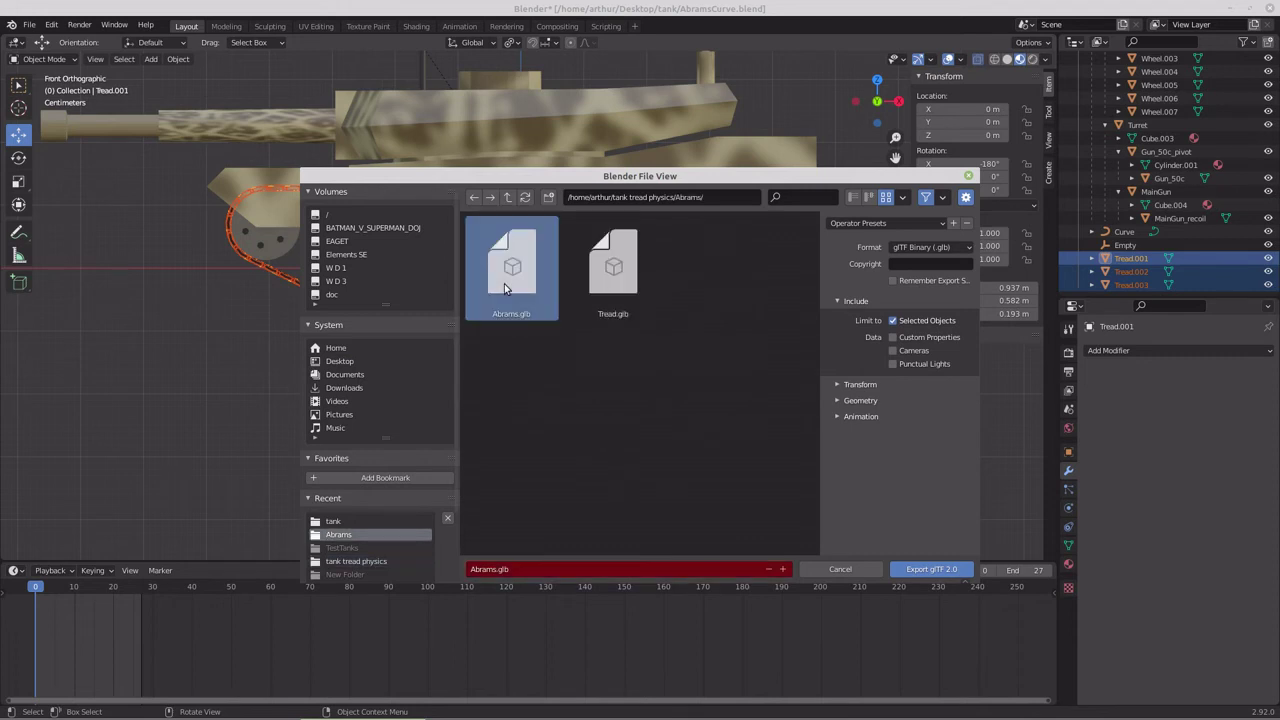
click(608, 290)
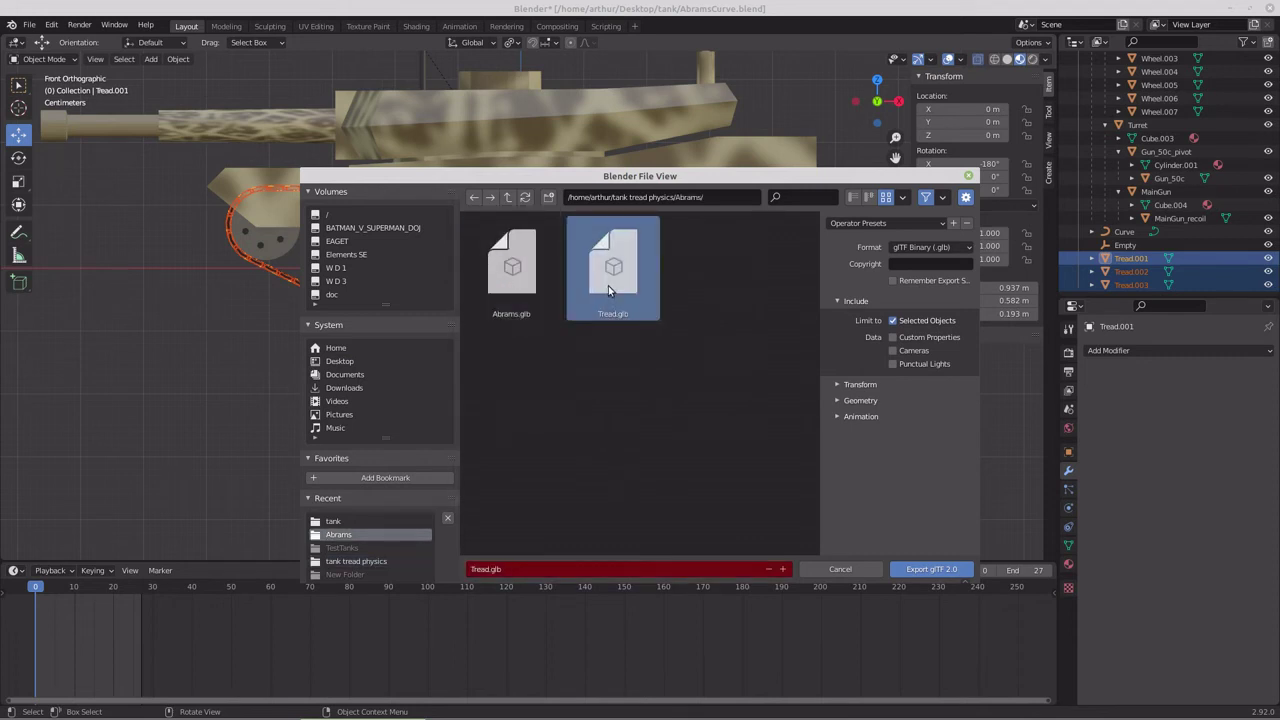
double_click(608, 285)
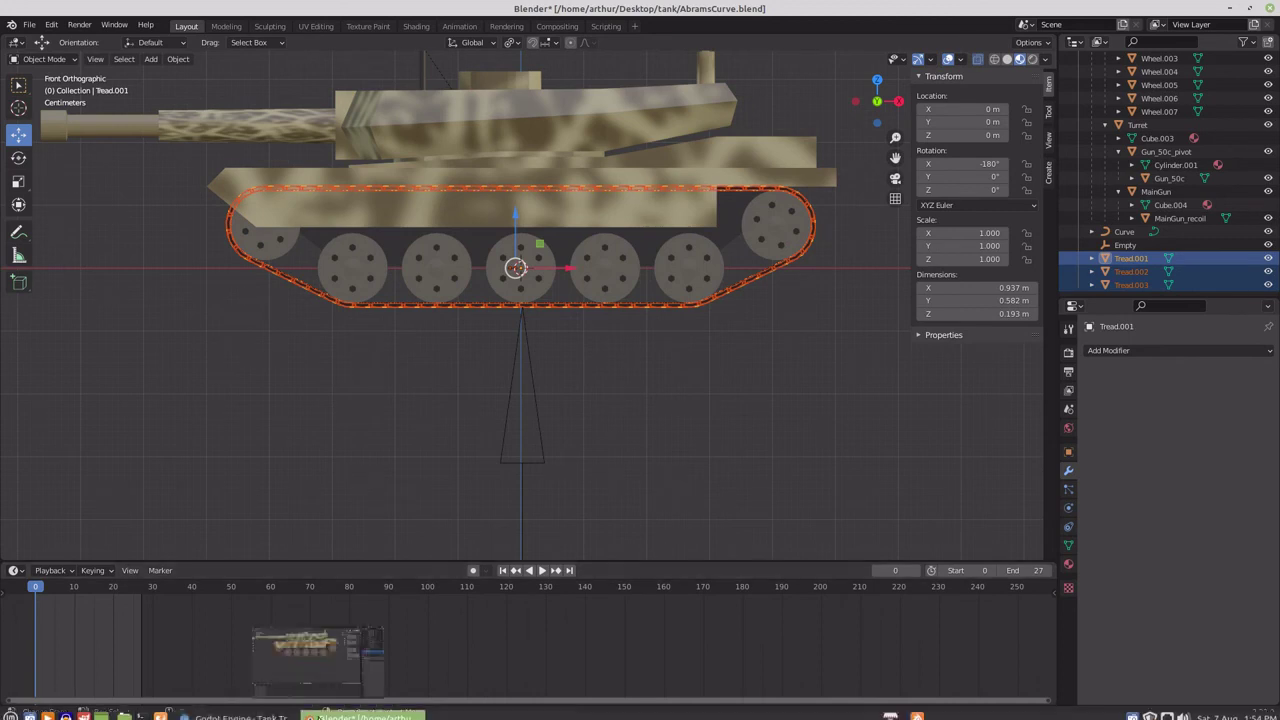
Step: In Godot, open the imported Tread.glb scene anyway despite the warning
click(246, 712)
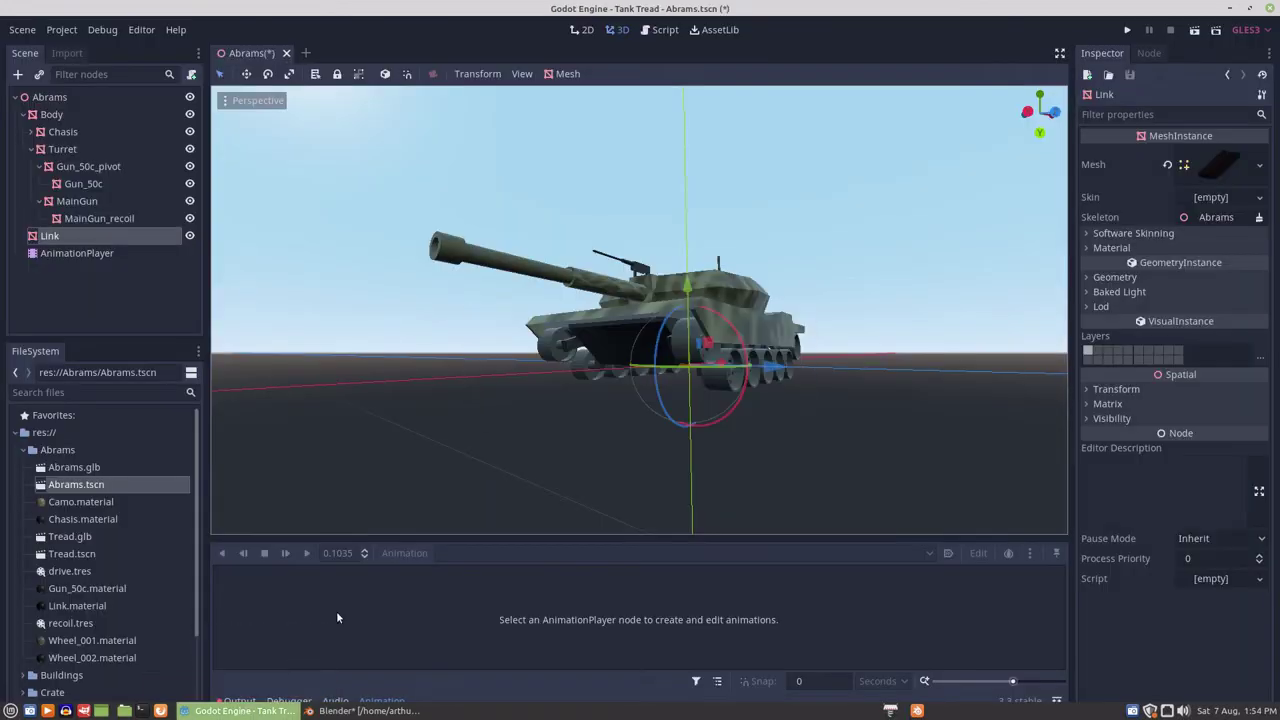
double_click(63, 539)
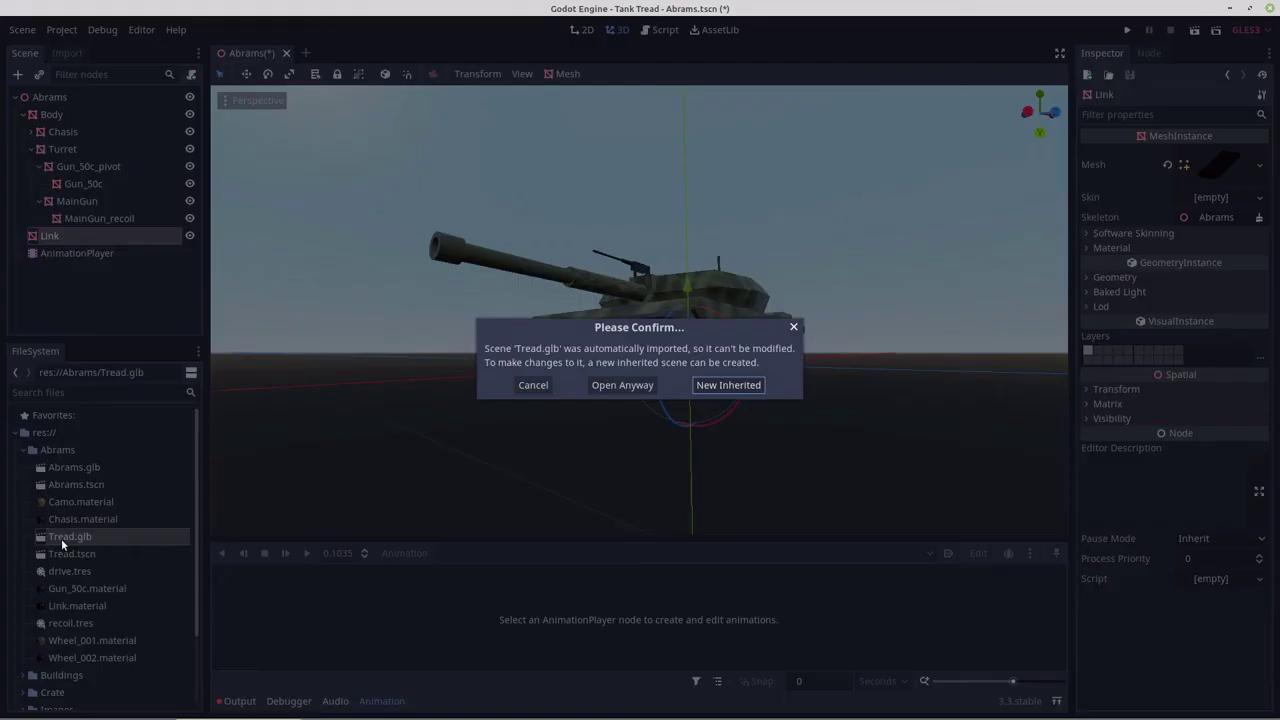
click(615, 385)
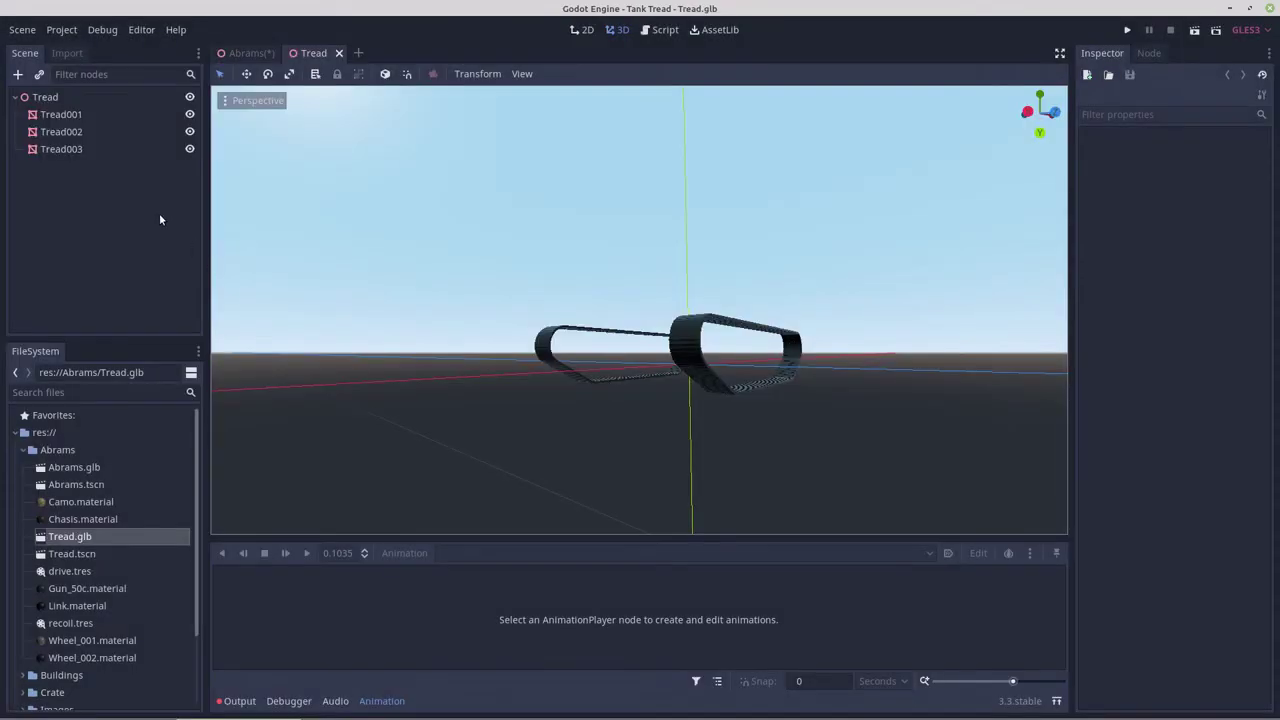
Step: Hide Tread002 and Tread003 so only Tread001 stays visible
middle_drag(647, 380, 563, 448)
scroll(563, 403, up, 3)
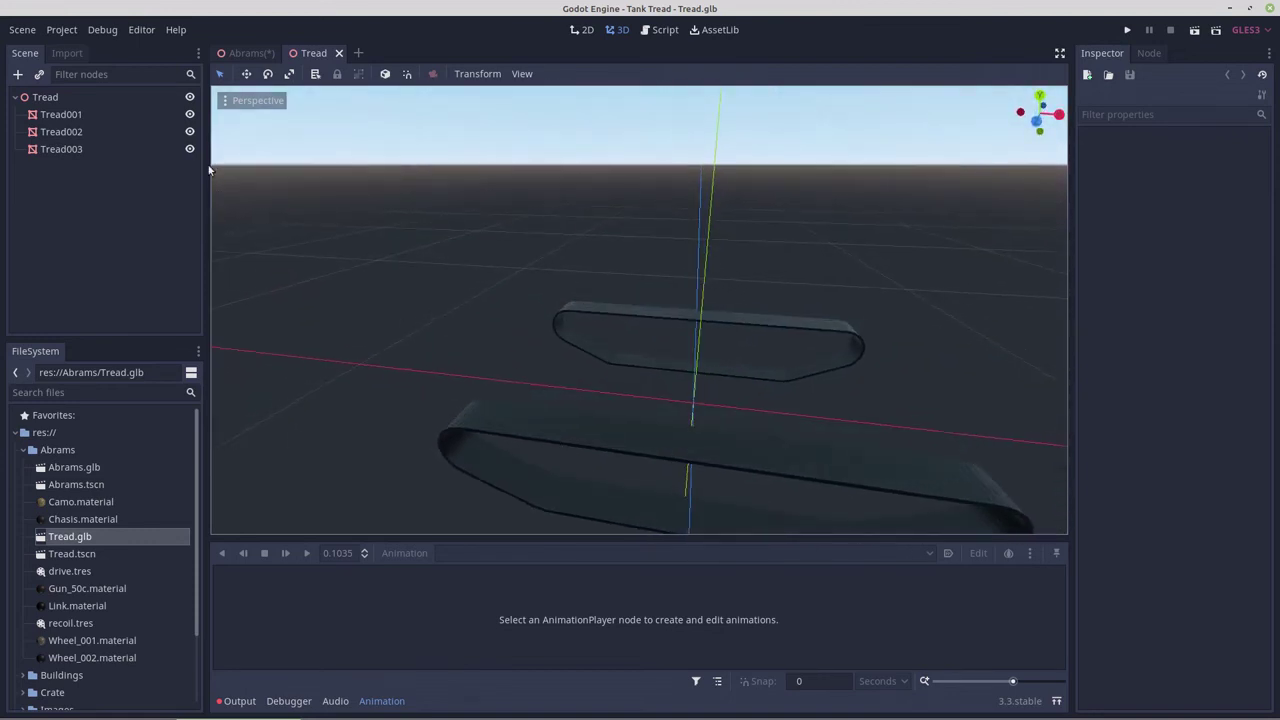
click(189, 115)
click(189, 131)
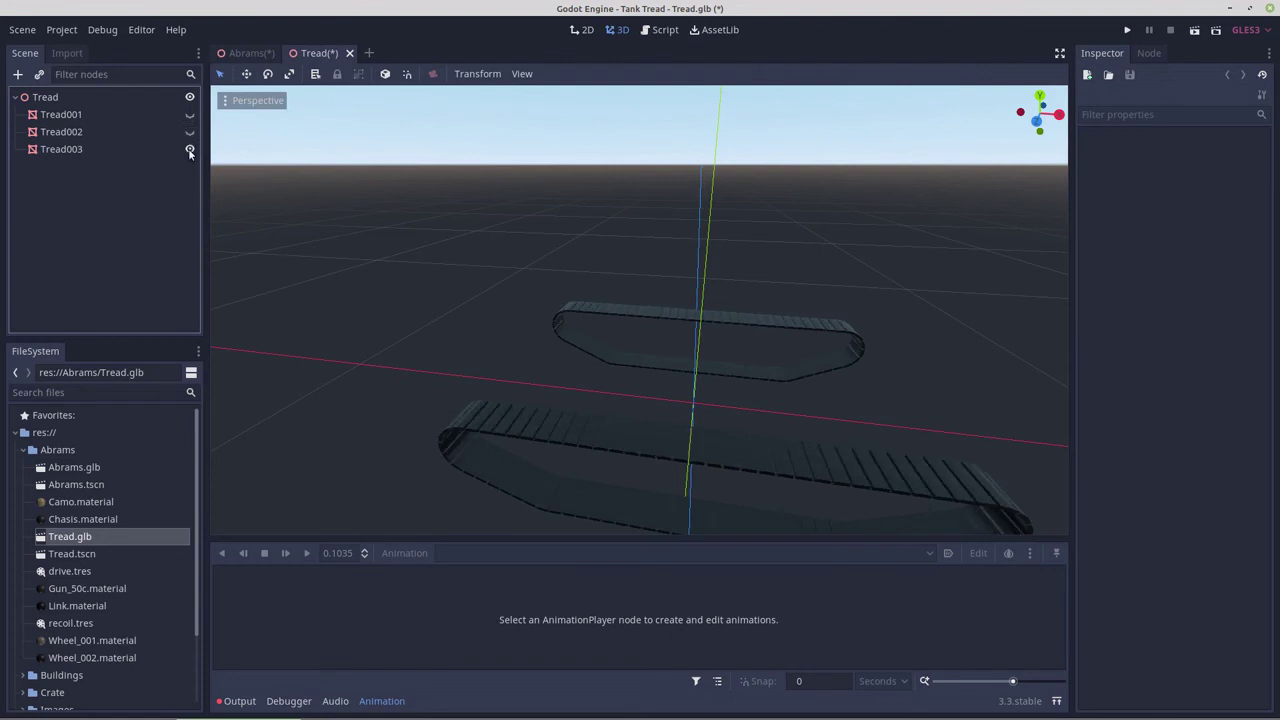
click(189, 149)
Step: Add an AnimationPlayer child node under the Tread root
right_click(46, 97)
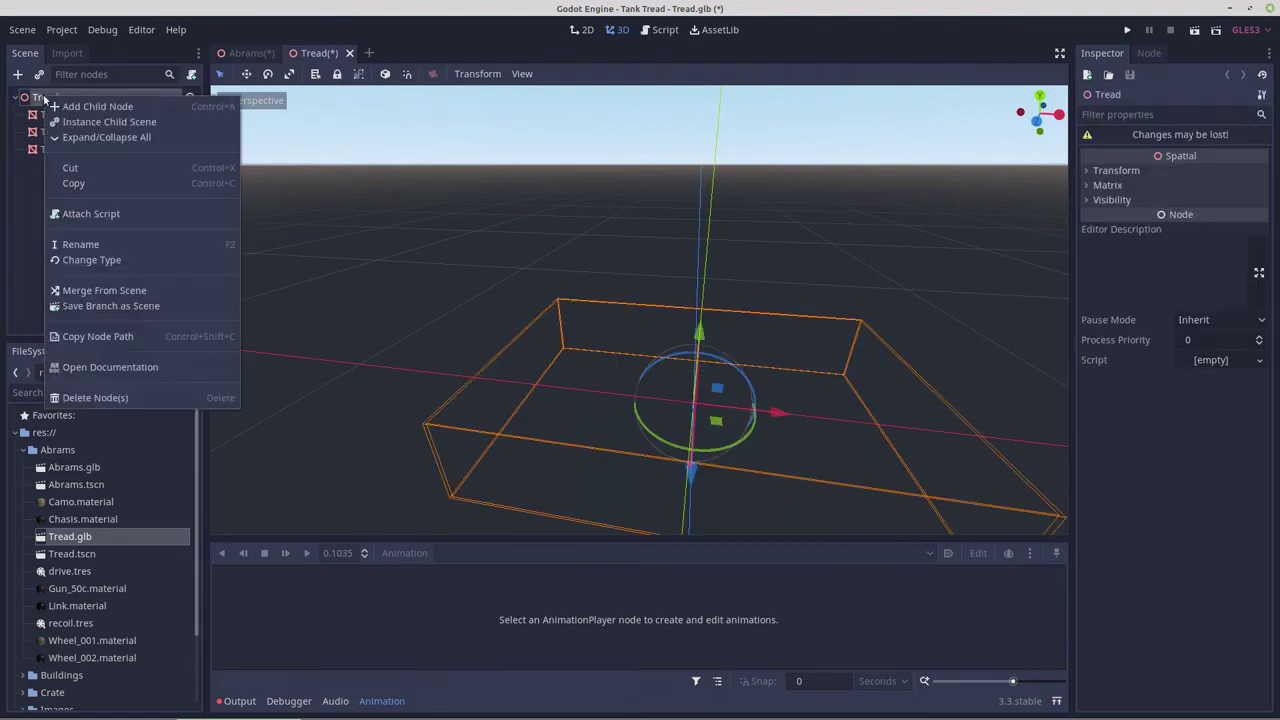
click(61, 109)
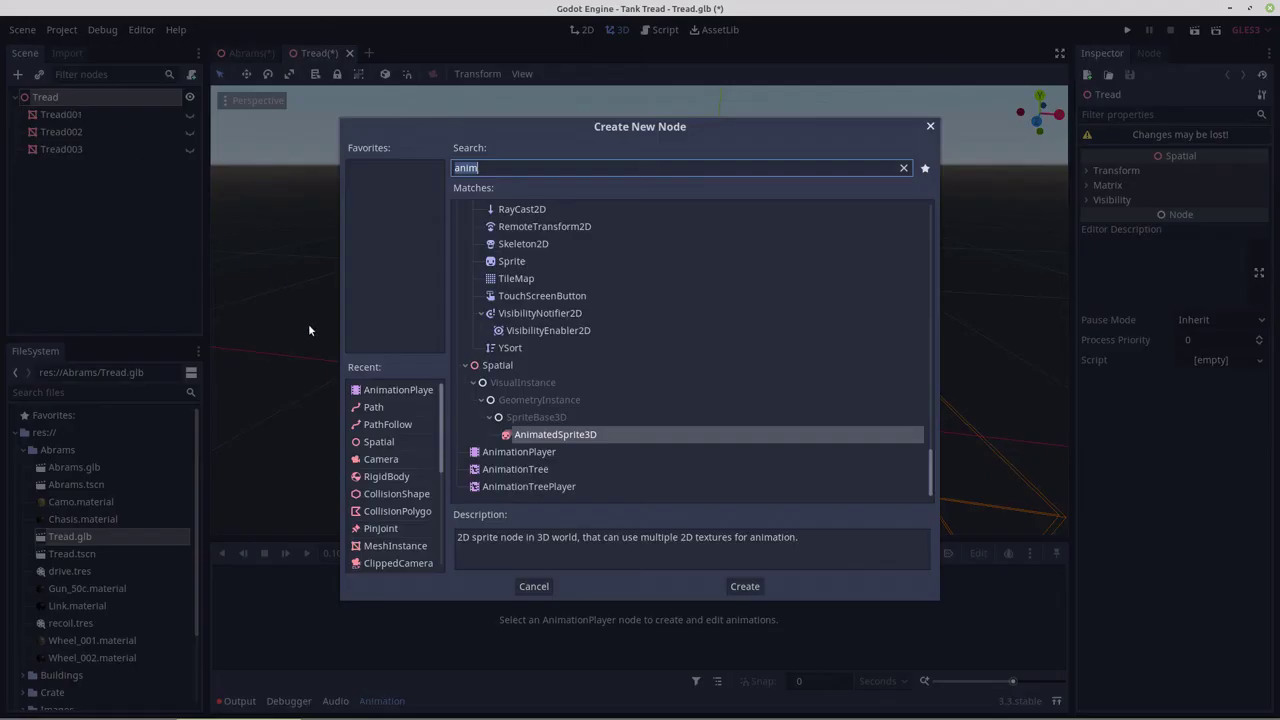
double_click(390, 390)
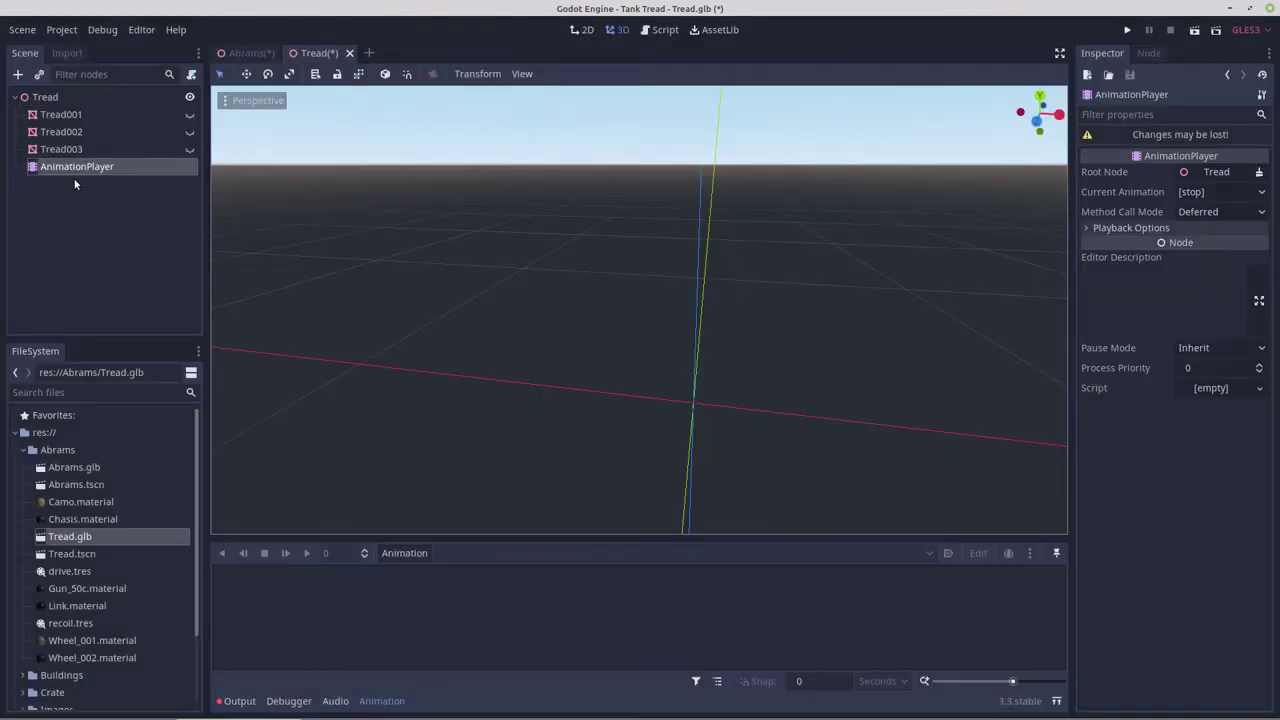
Step: Create a new animation named 'tread'
click(412, 553)
click(410, 477)
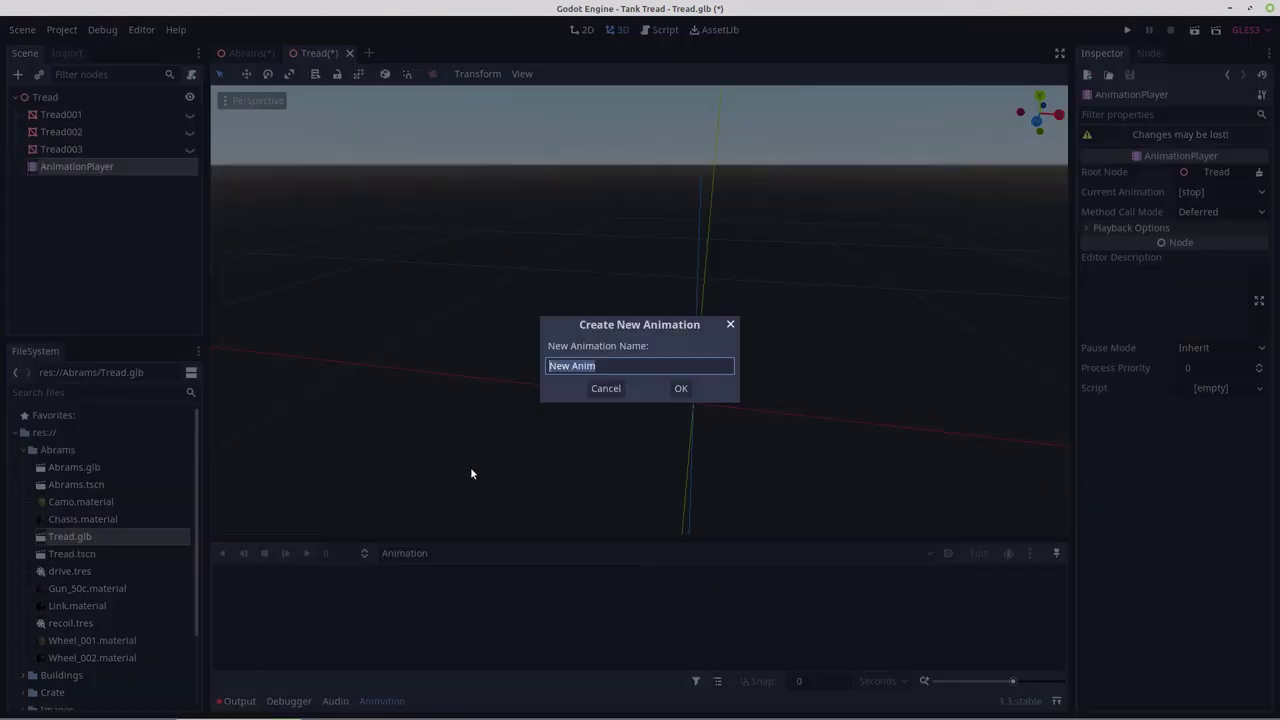
text(tread)
click(680, 390)
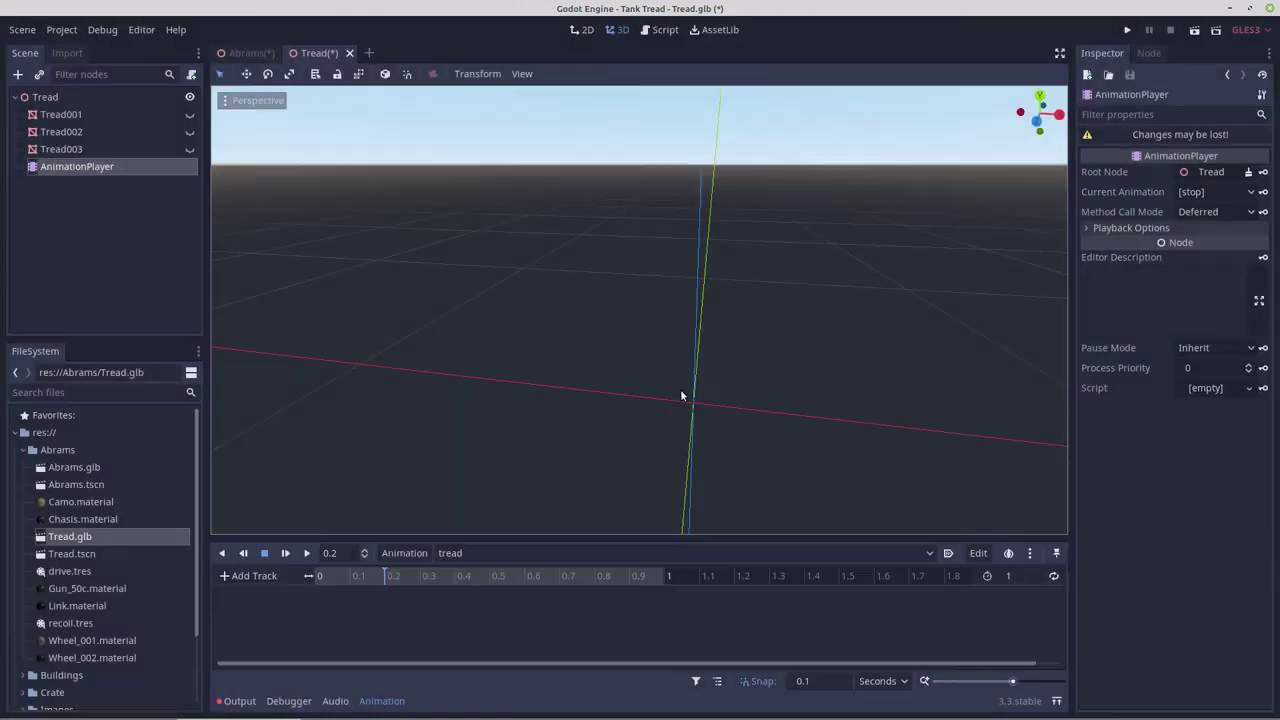
Step: Set the timeline snap to 0.05 s, enlarge the animation panel, and reset the playhead to 0
click(810, 681)
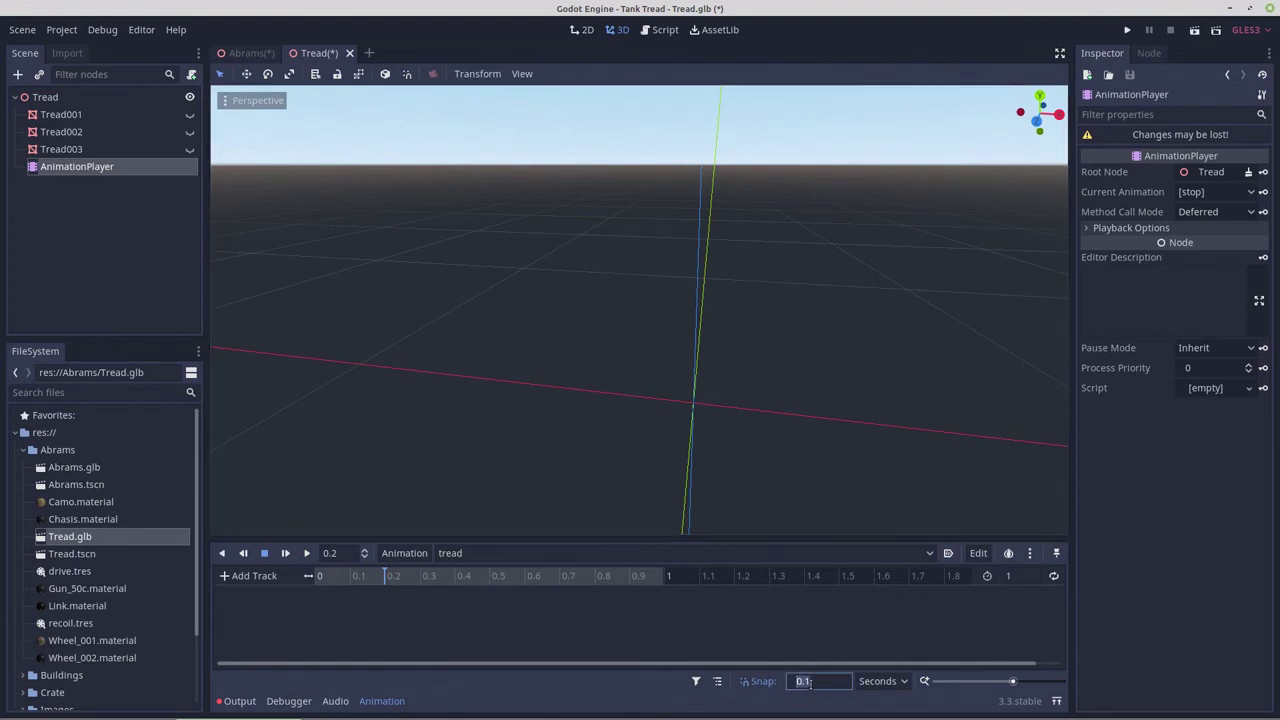
click(808, 681)
key(BackSpace)
text(05)
click(653, 684)
drag(651, 538, 652, 453)
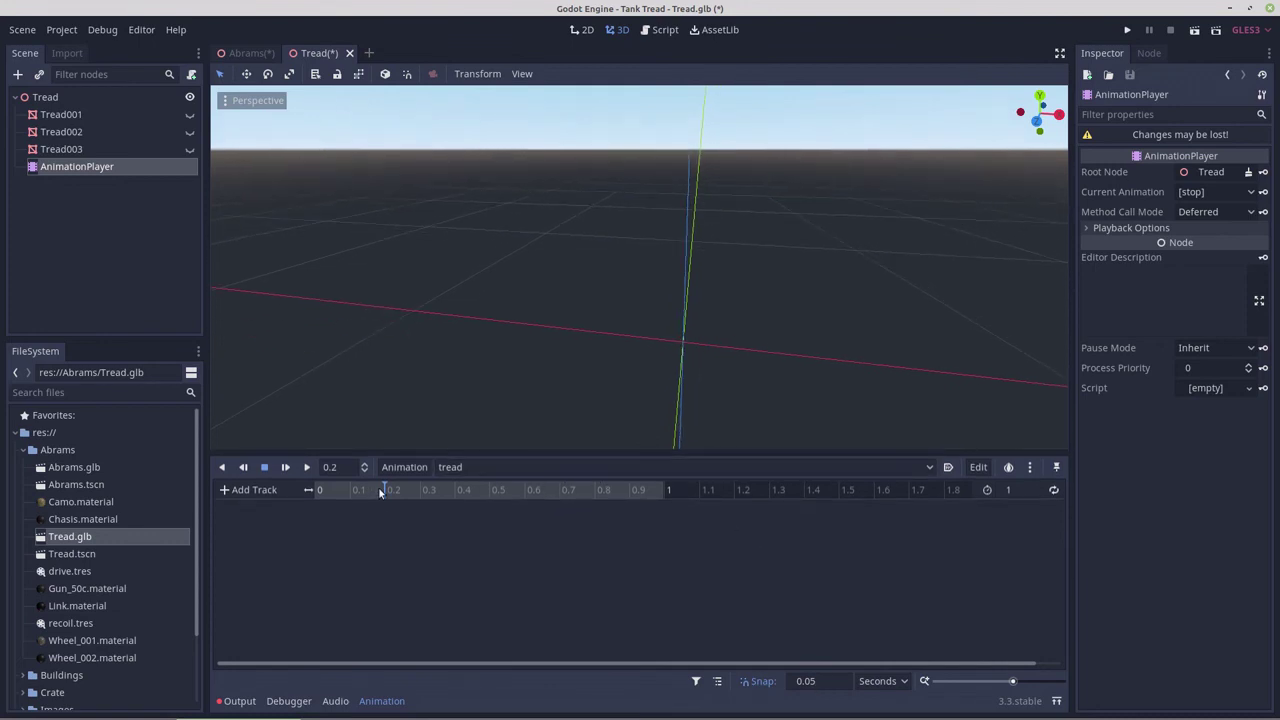
drag(386, 488, 306, 490)
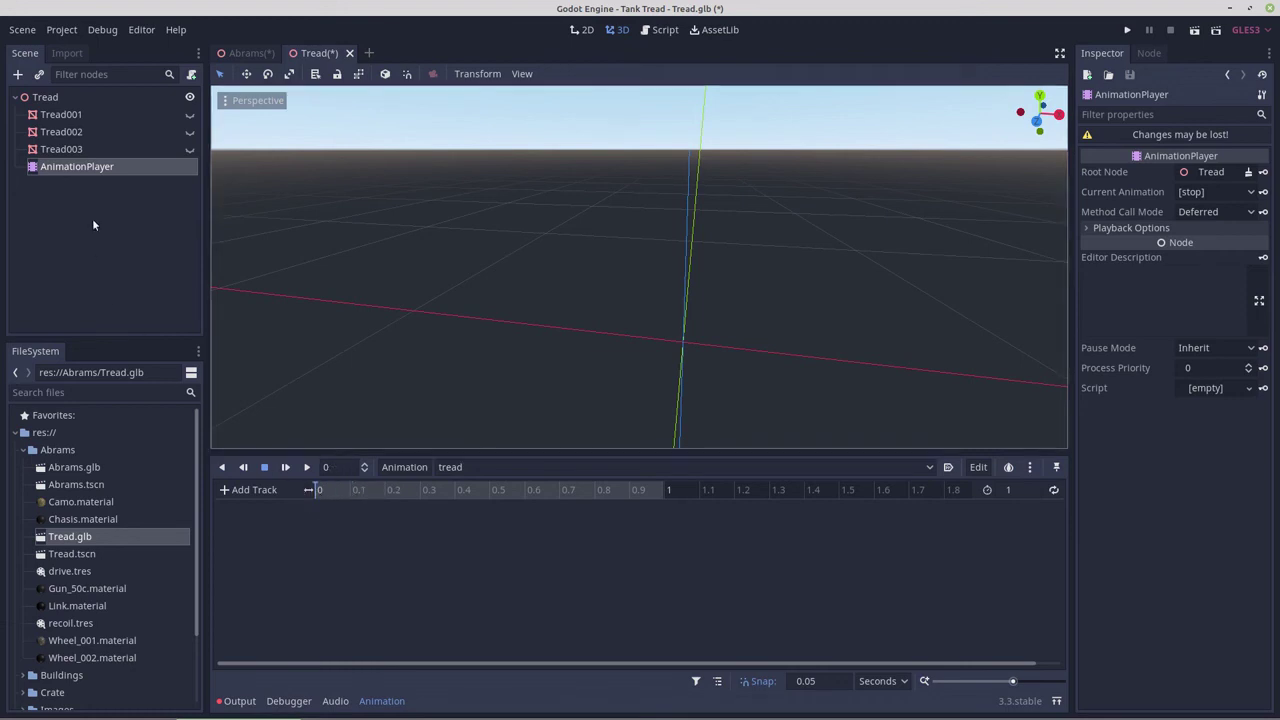
Step: Create Visible tracks keyed at time 0 for Tread001 and Tread002
click(72, 116)
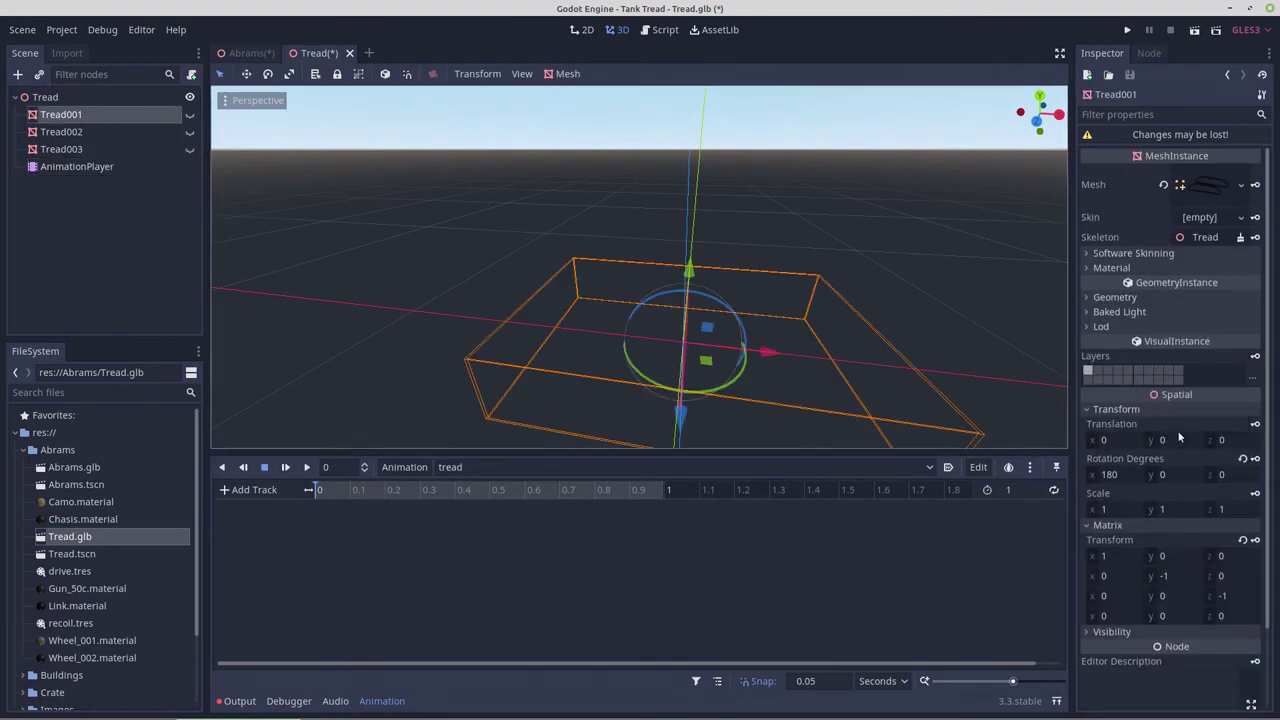
scroll(1166, 495, down, 3)
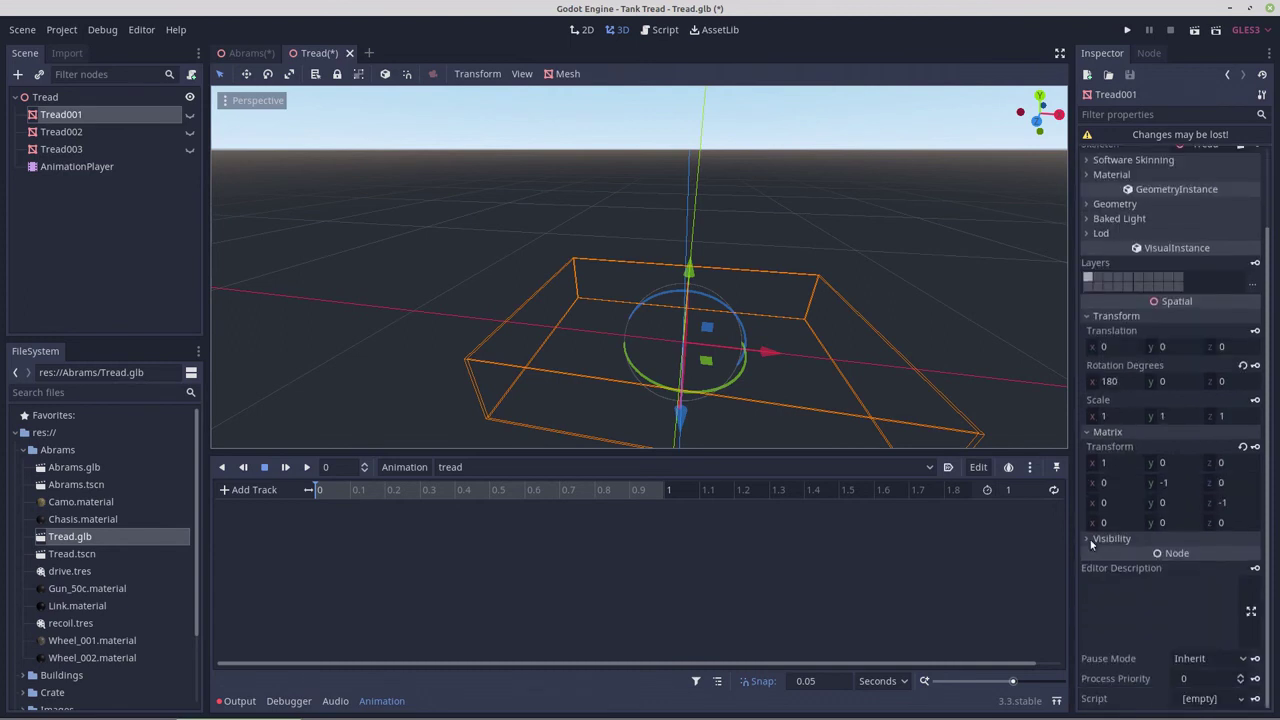
click(1112, 539)
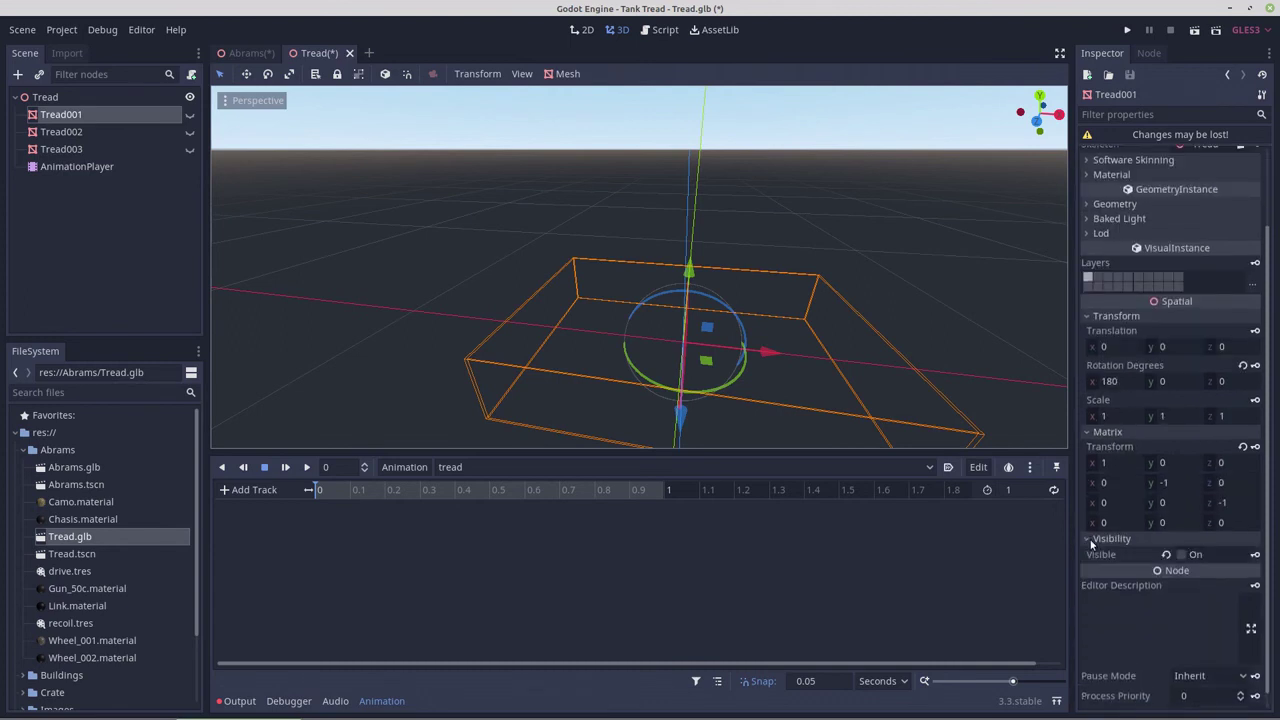
click(1255, 555)
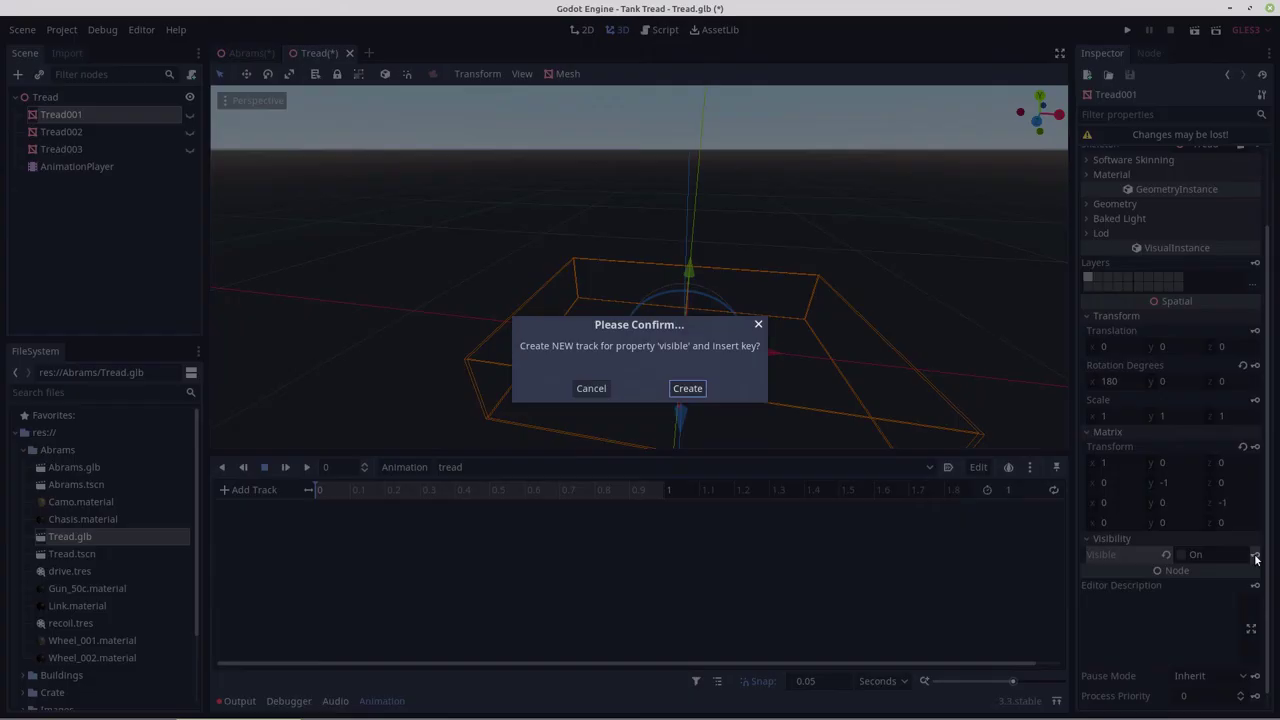
click(694, 389)
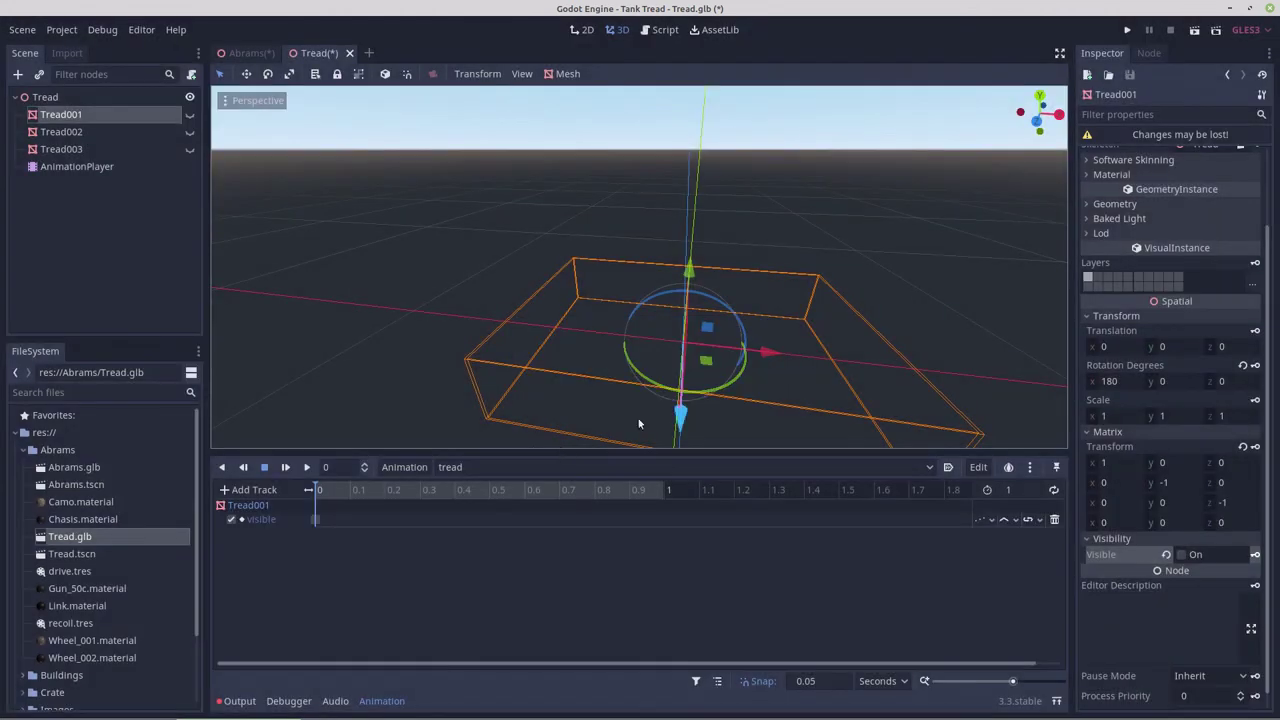
click(53, 134)
scroll(1213, 578, down, 2)
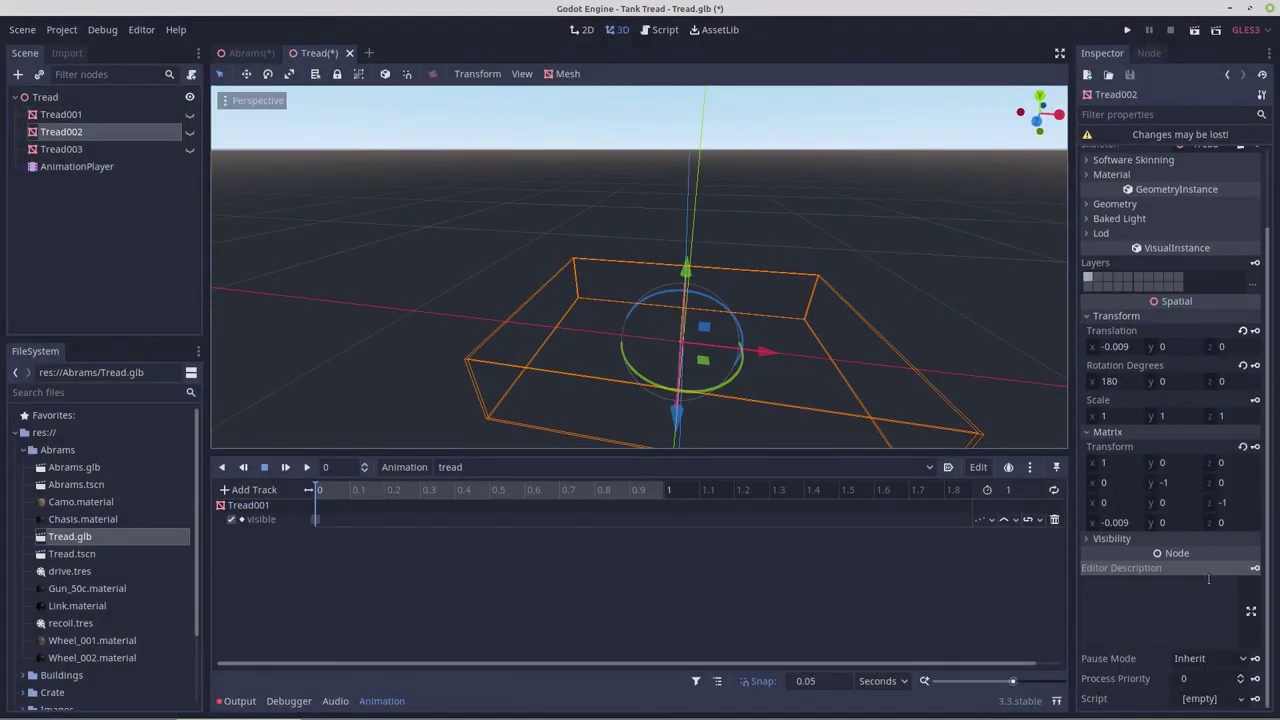
click(1106, 539)
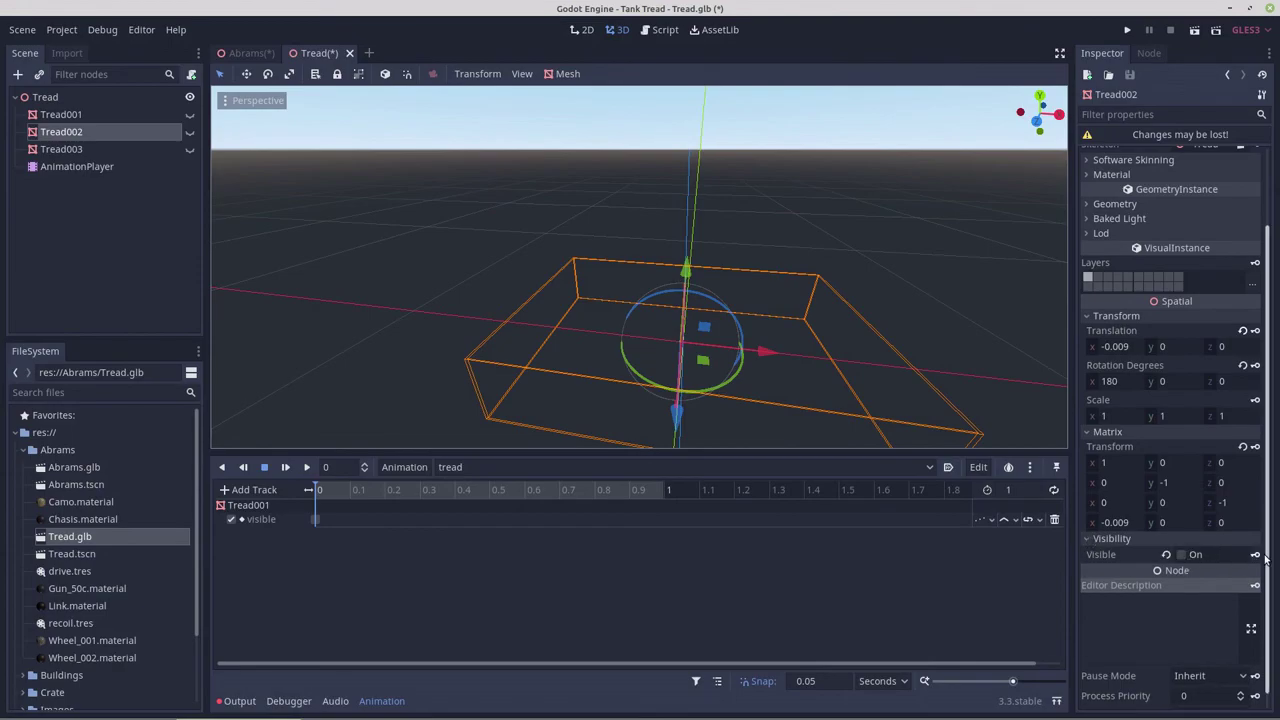
click(1236, 558)
click(686, 389)
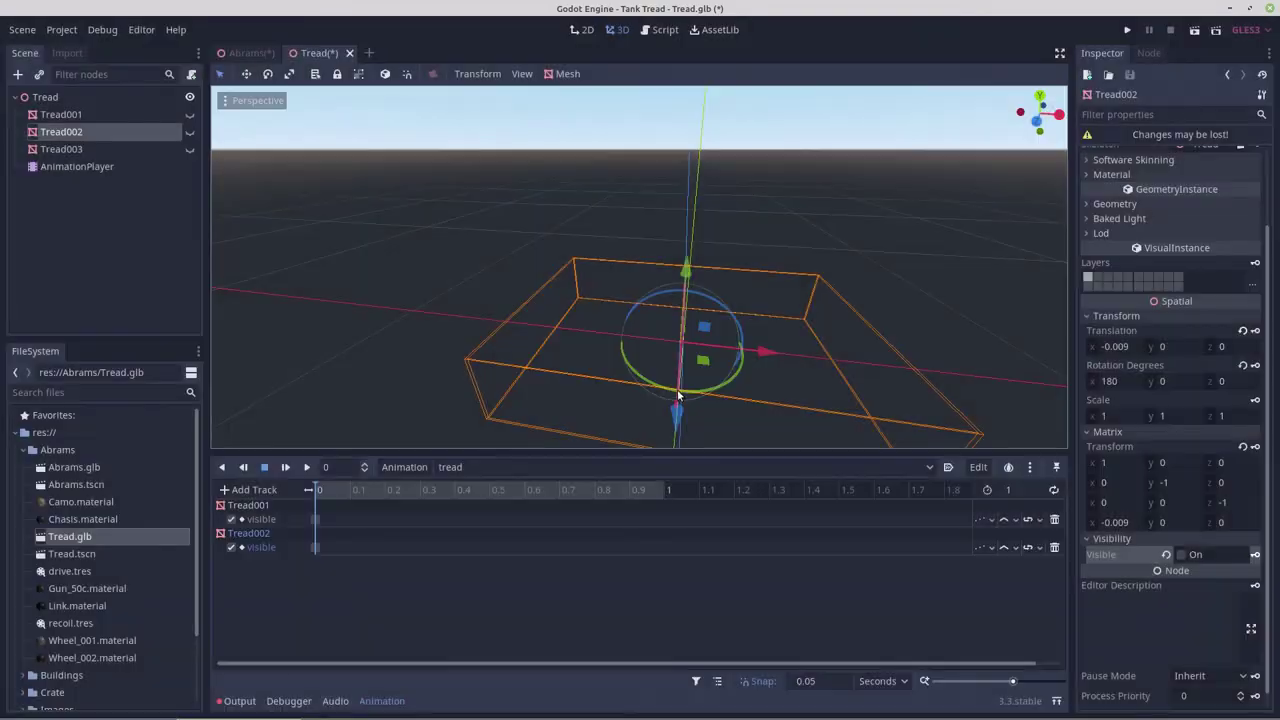
Step: Create a Visible track keyed at time 0 for Tread003
click(68, 149)
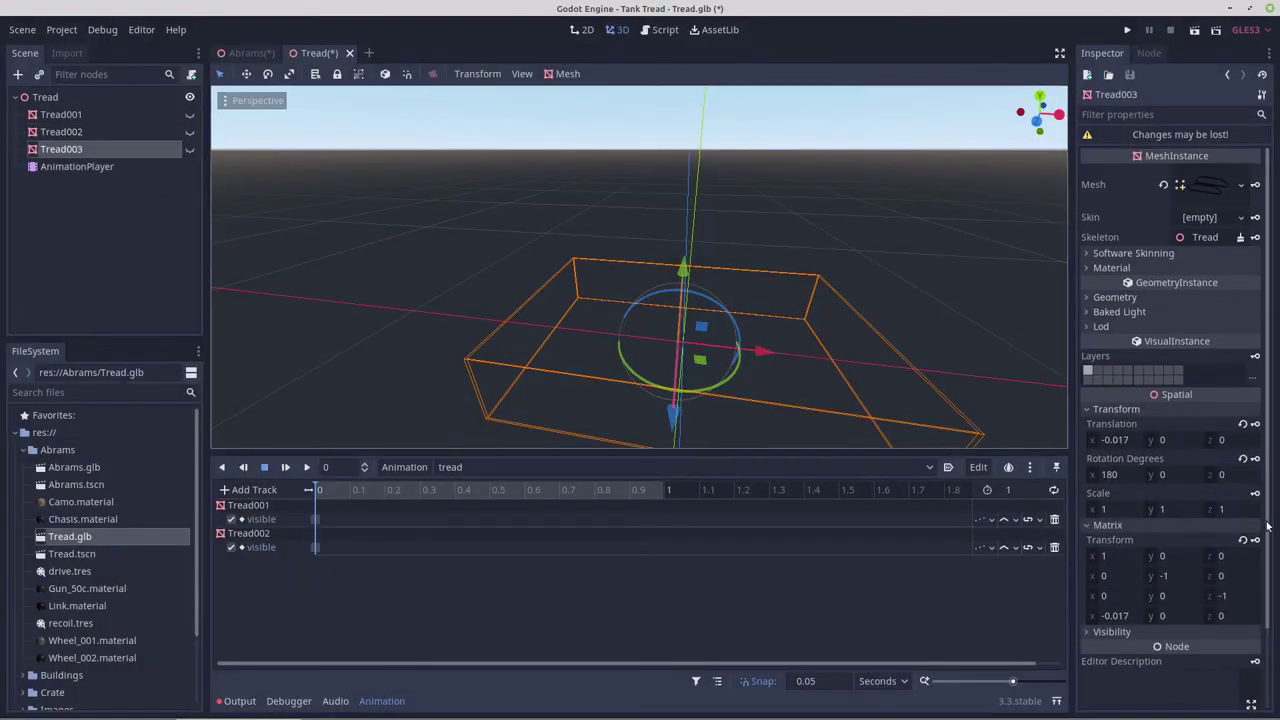
click(1112, 632)
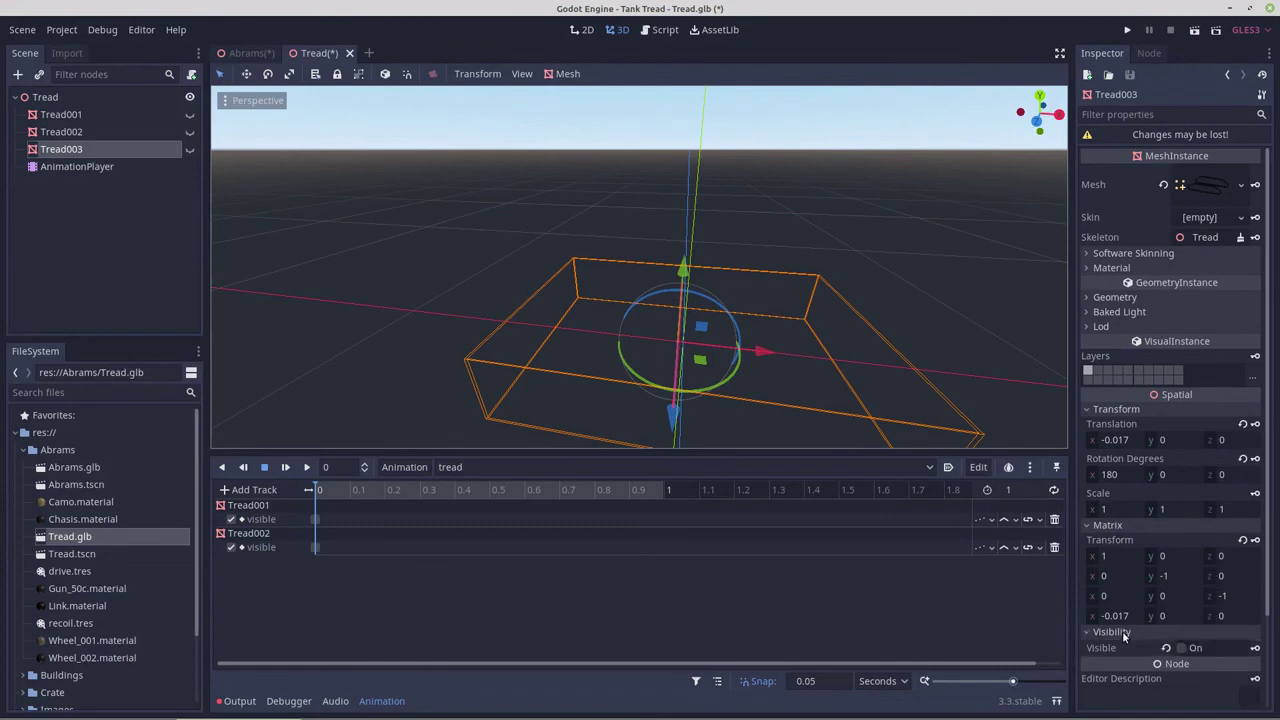
click(1255, 649)
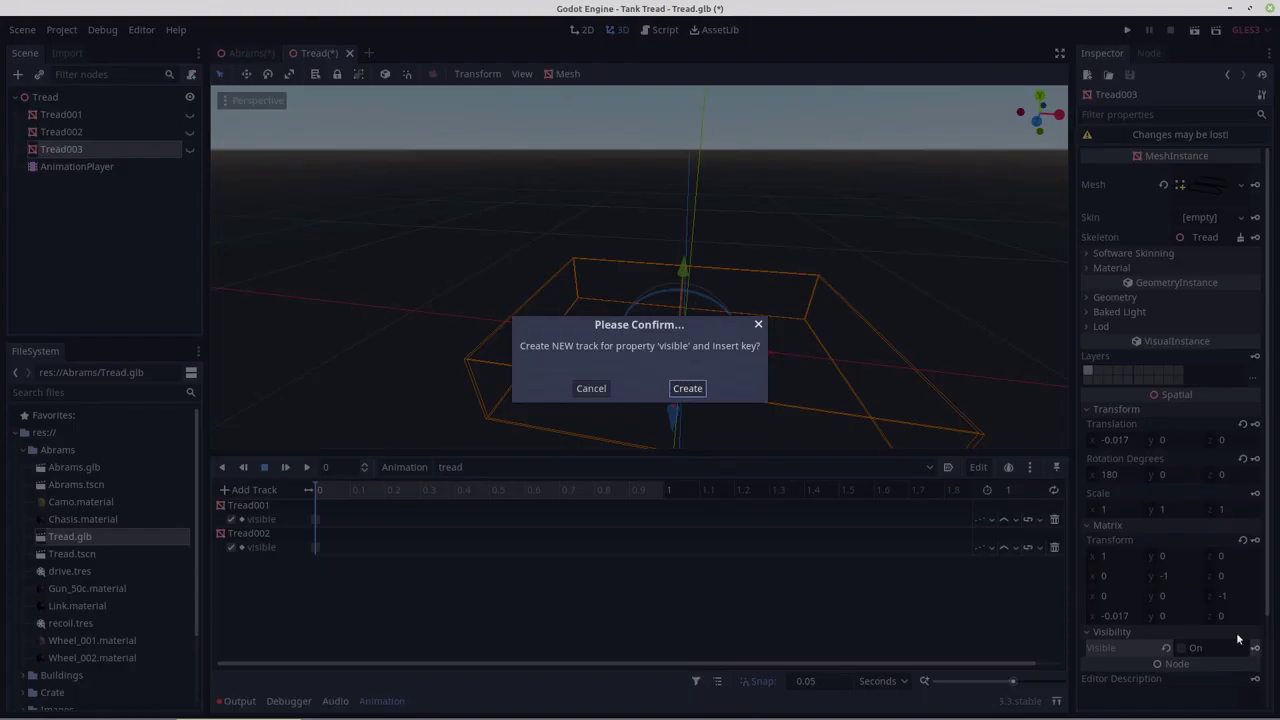
click(688, 389)
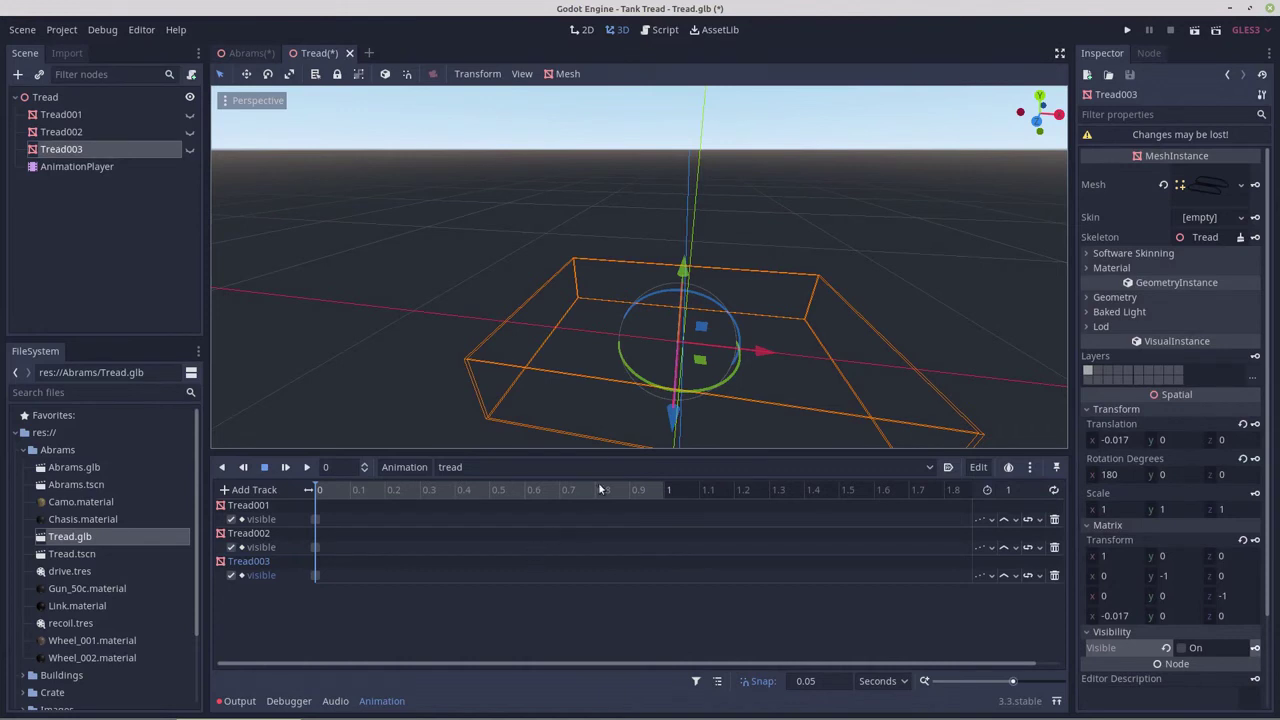
Step: Duplicate the three visible keys to 0.05 seconds
drag(611, 447, 629, 367)
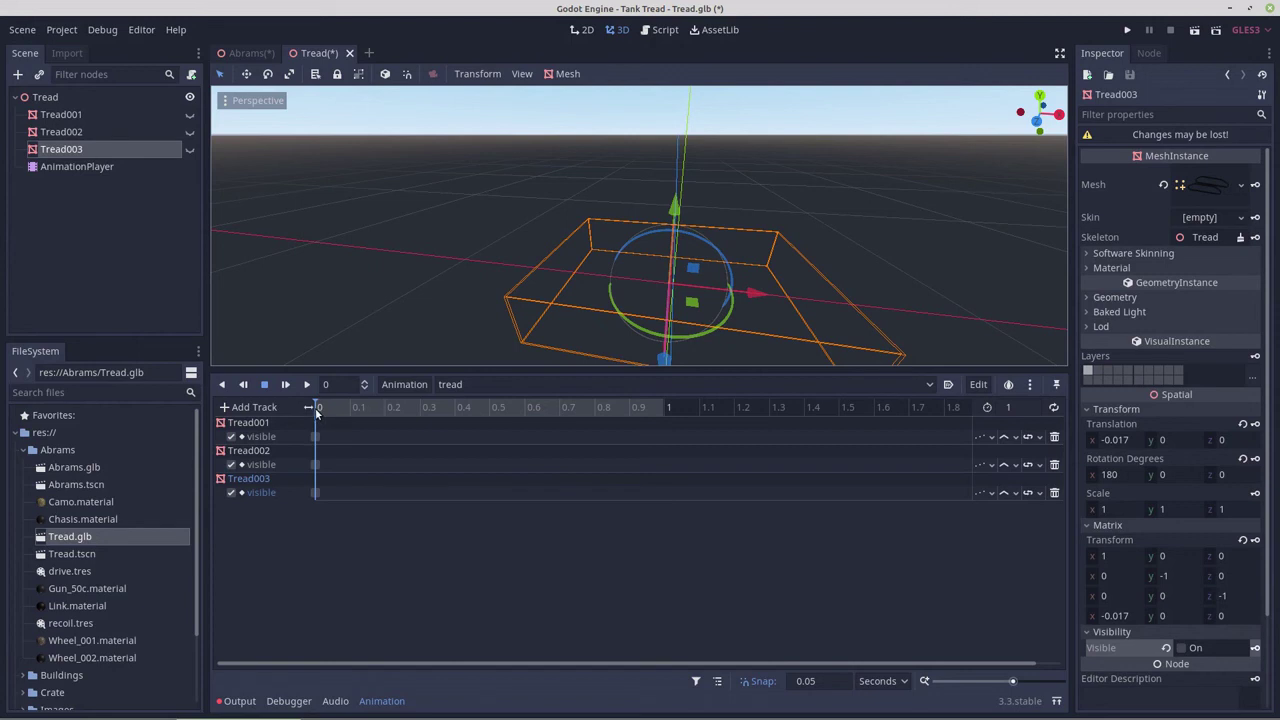
drag(316, 412, 332, 415)
drag(304, 425, 319, 508)
right_click(317, 464)
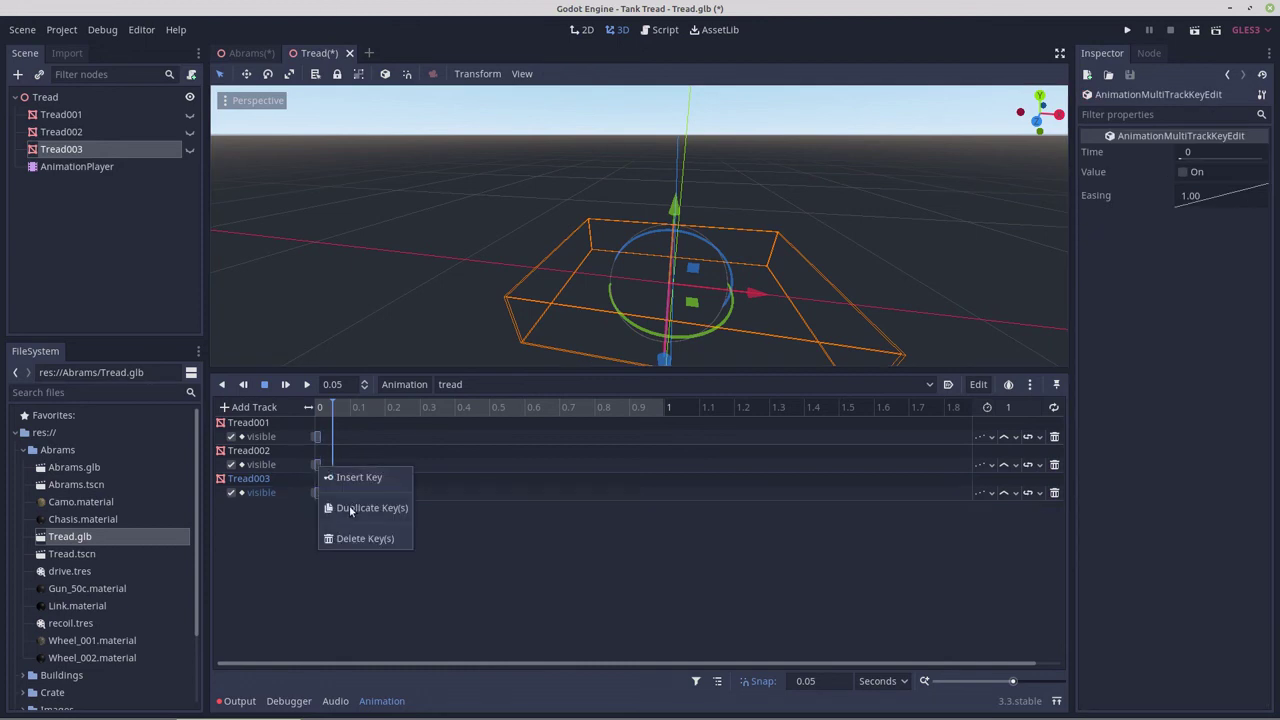
click(349, 505)
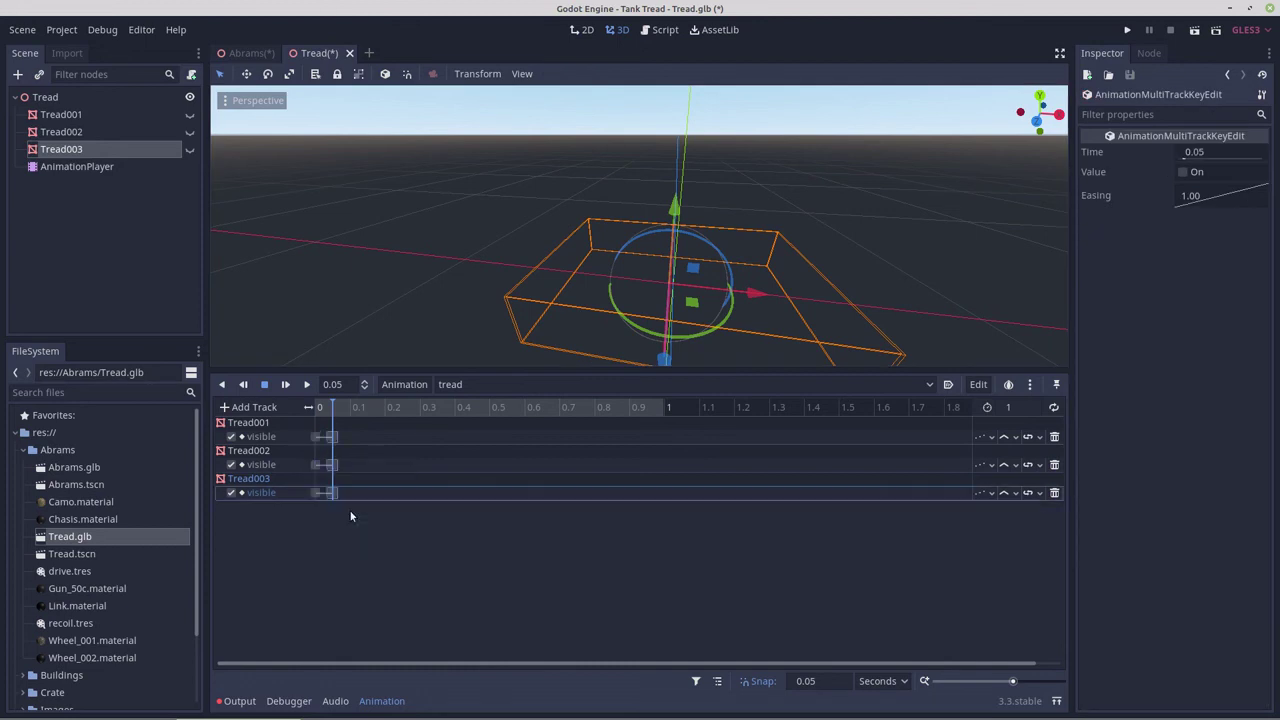
Step: Duplicate the keys again at 0.1 seconds, then return the playhead to 0 with Tread001 shown
click(348, 407)
right_click(349, 437)
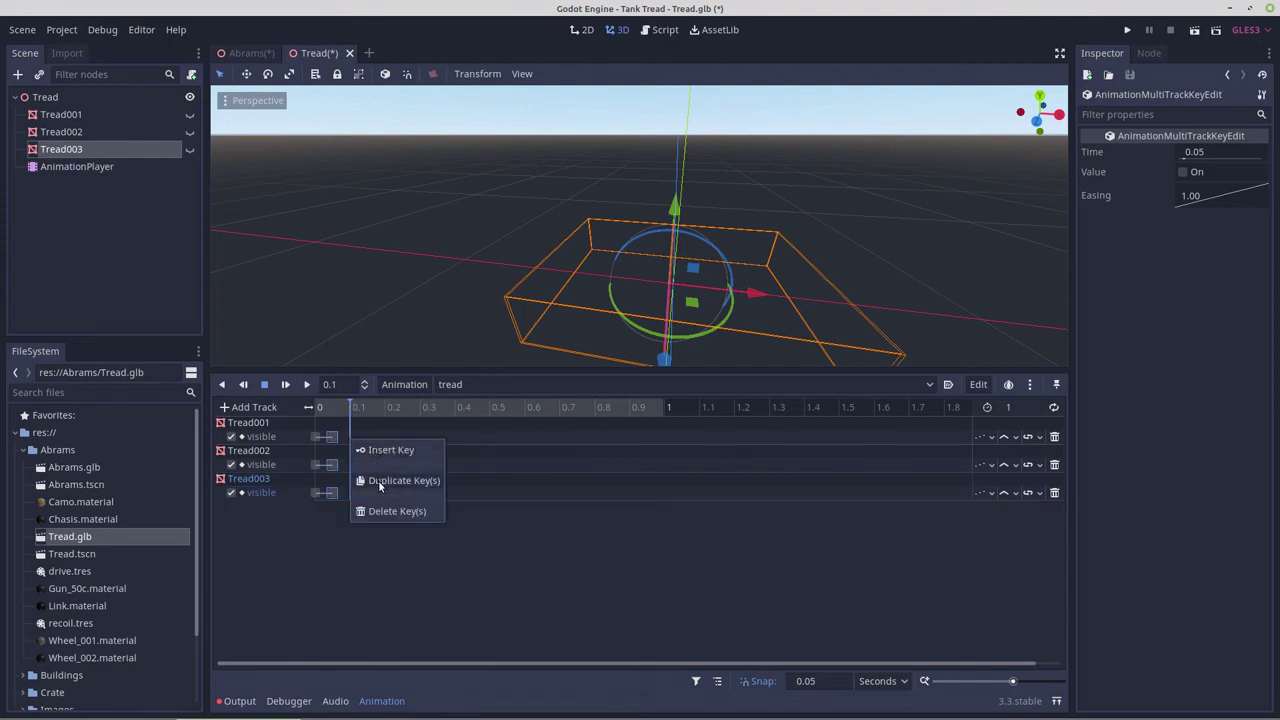
click(378, 480)
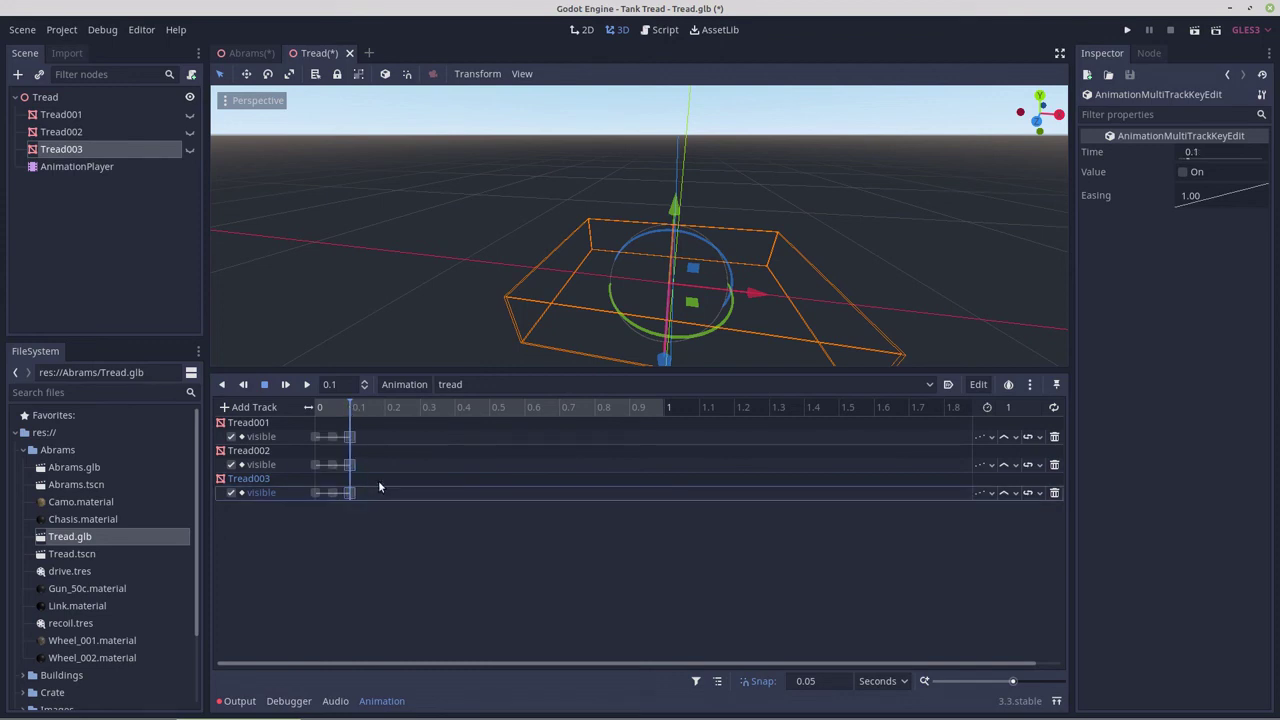
click(190, 114)
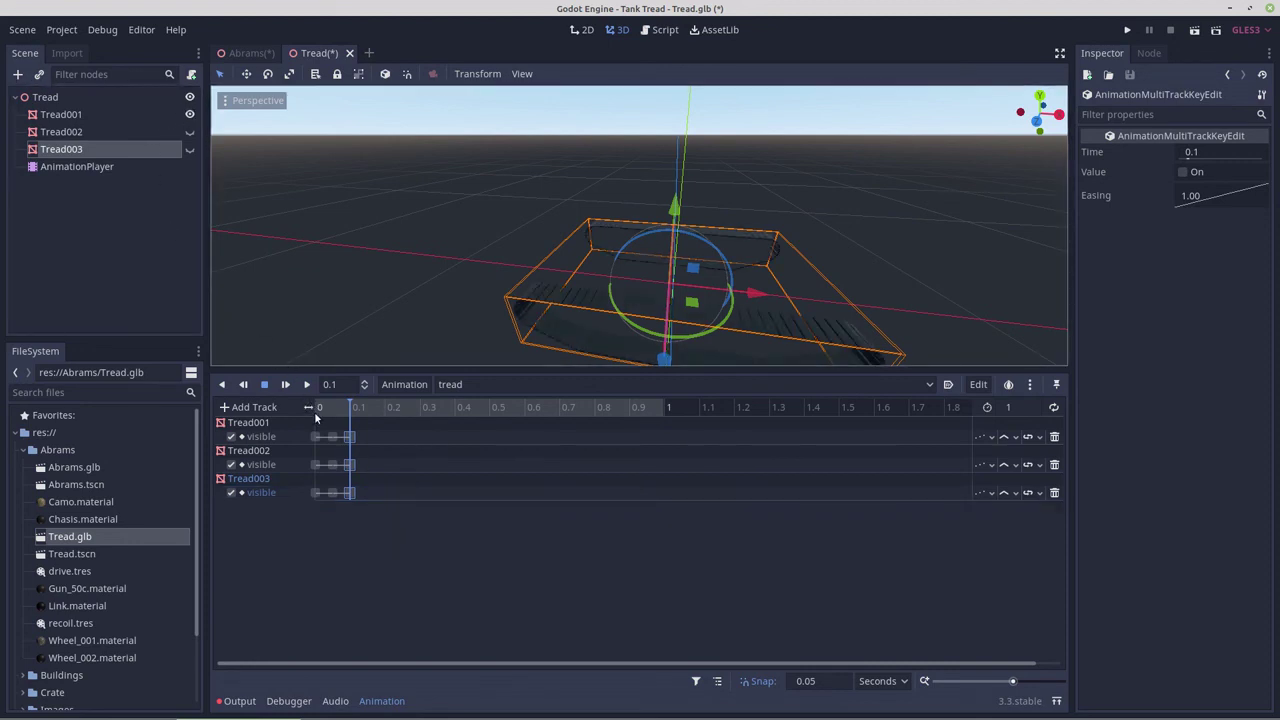
drag(350, 407, 318, 407)
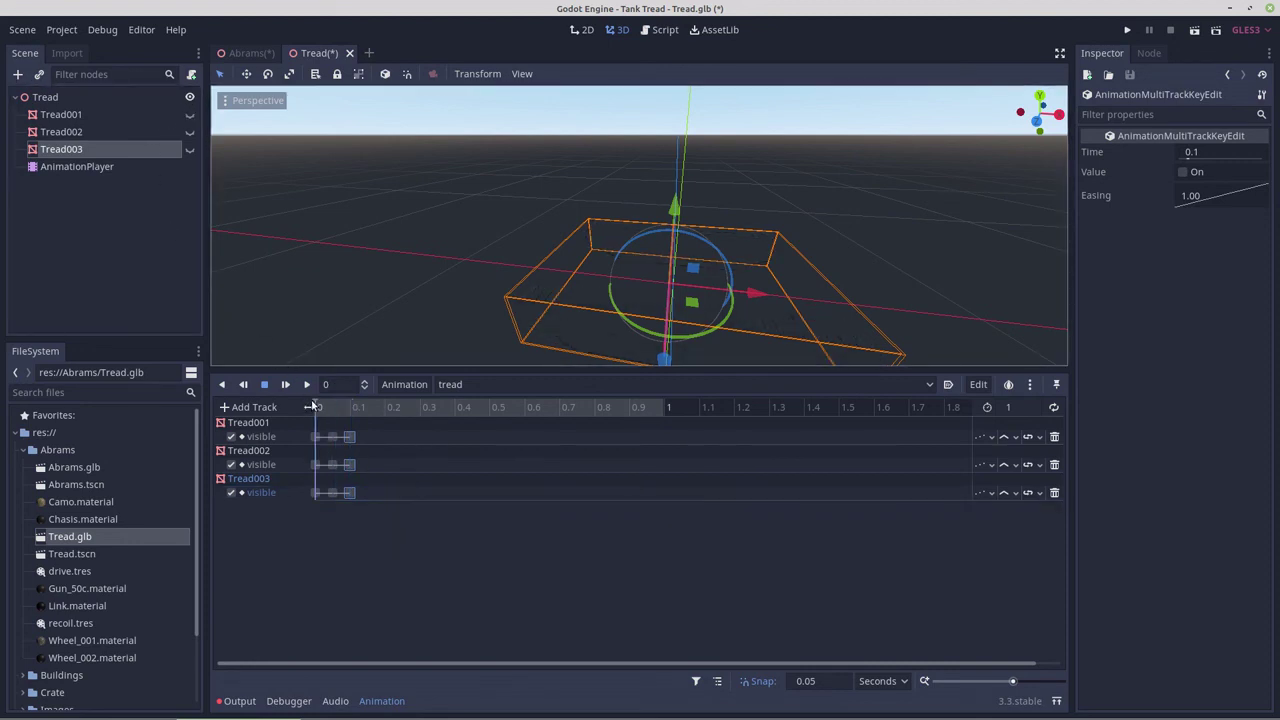
click(62, 114)
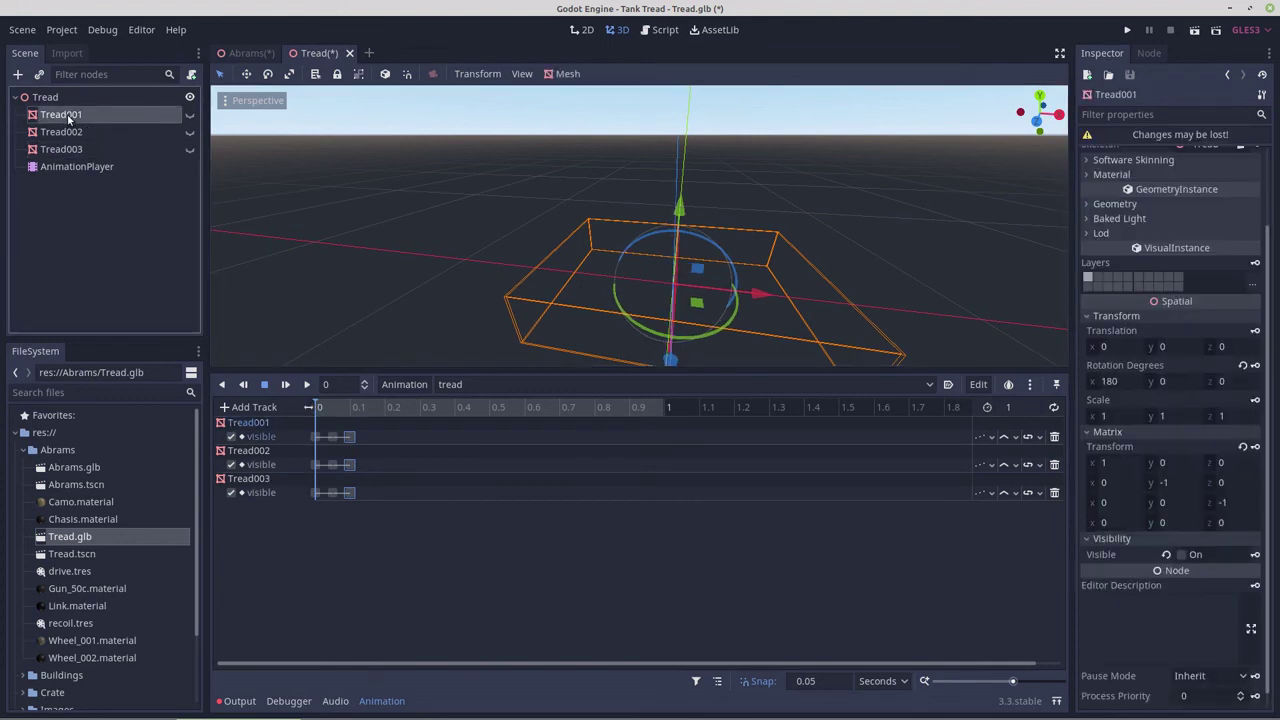
Step: Key Tread001 visible at 0 seconds and Tread002 visible at 0.05 seconds
click(1180, 555)
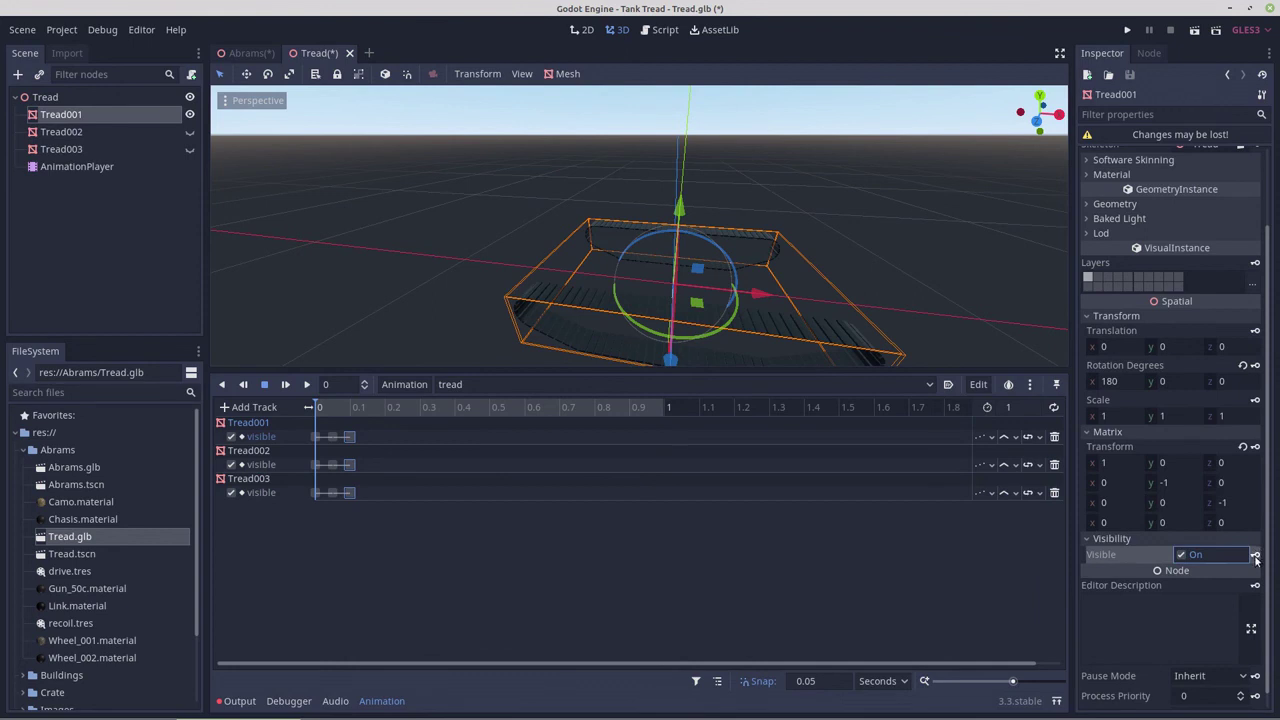
click(1256, 556)
drag(314, 407, 342, 412)
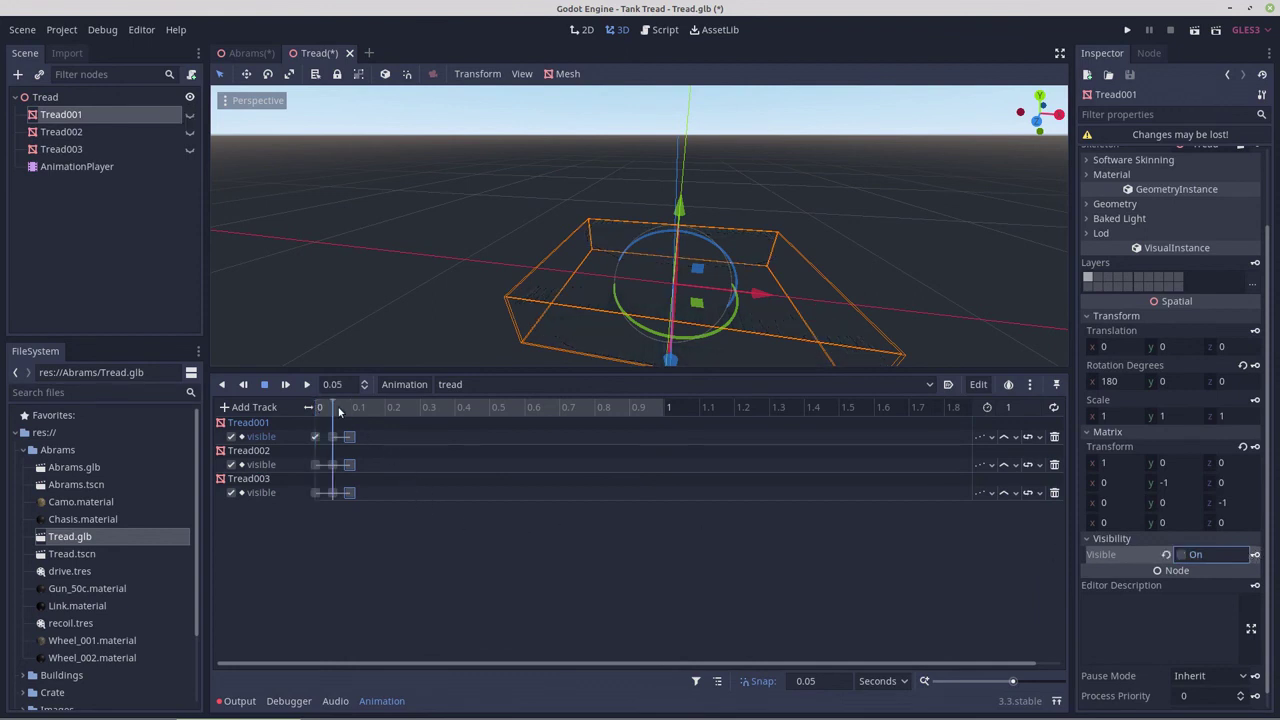
click(138, 131)
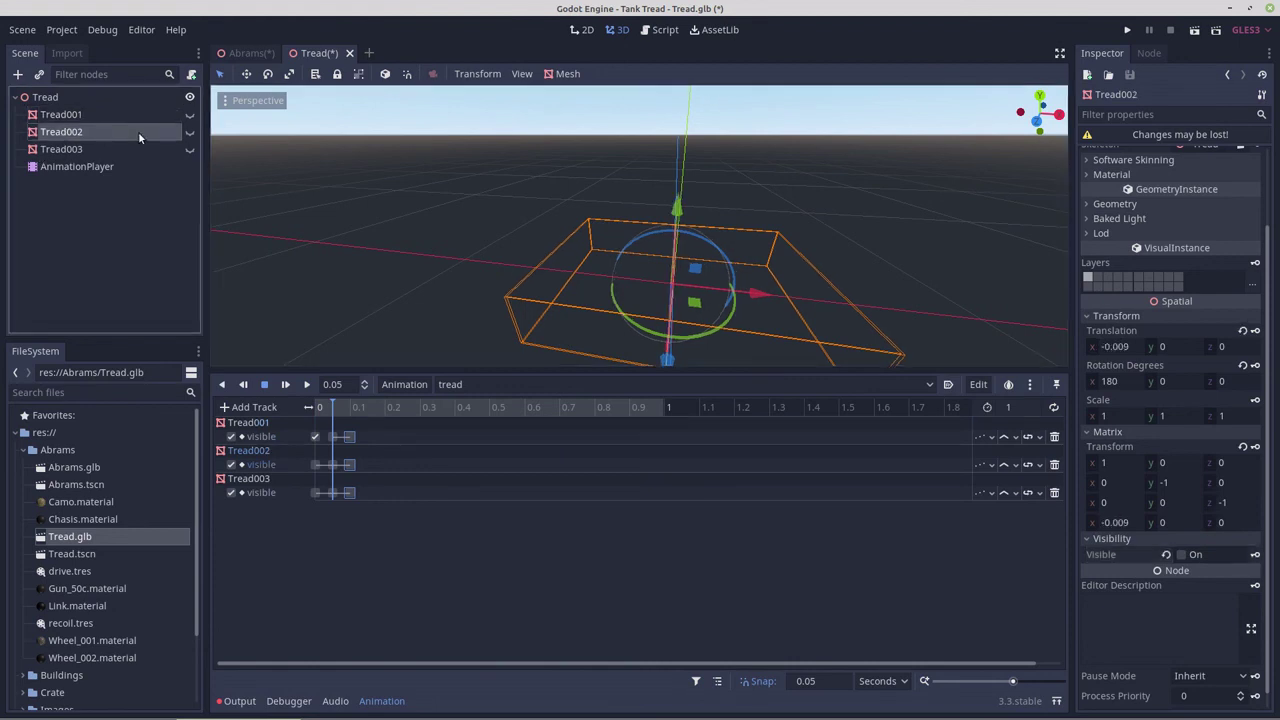
click(189, 132)
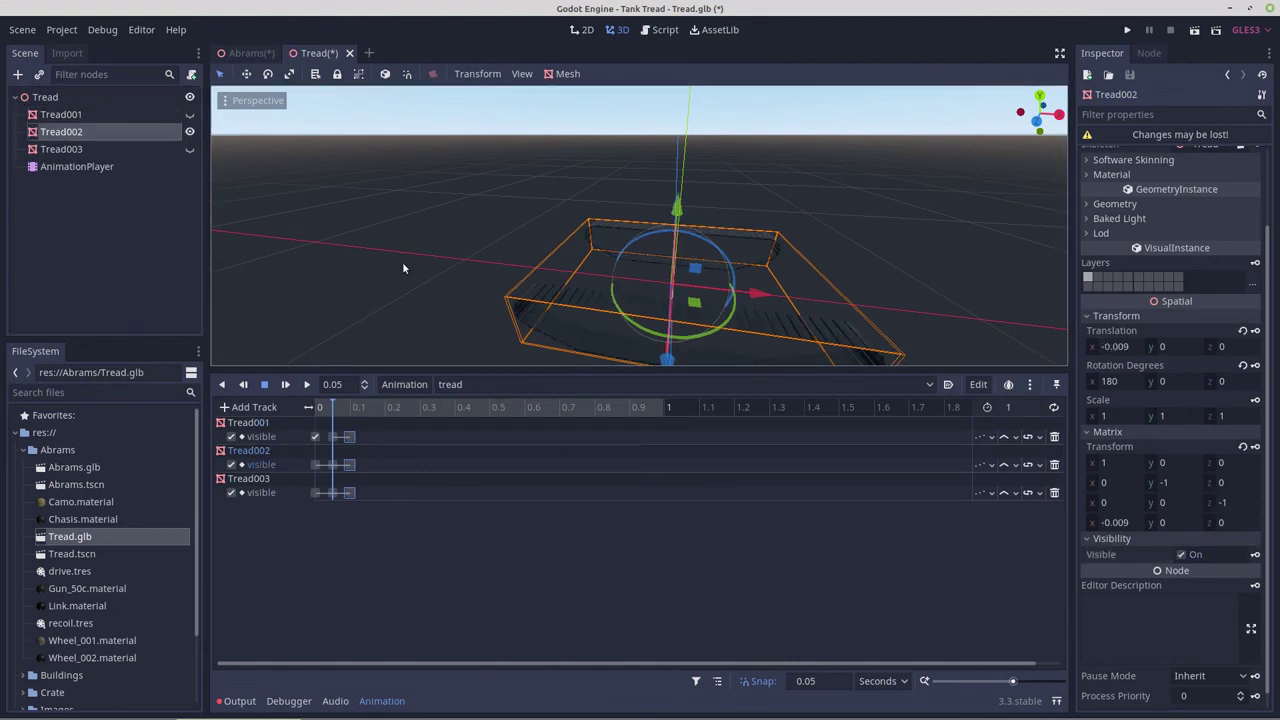
click(1256, 554)
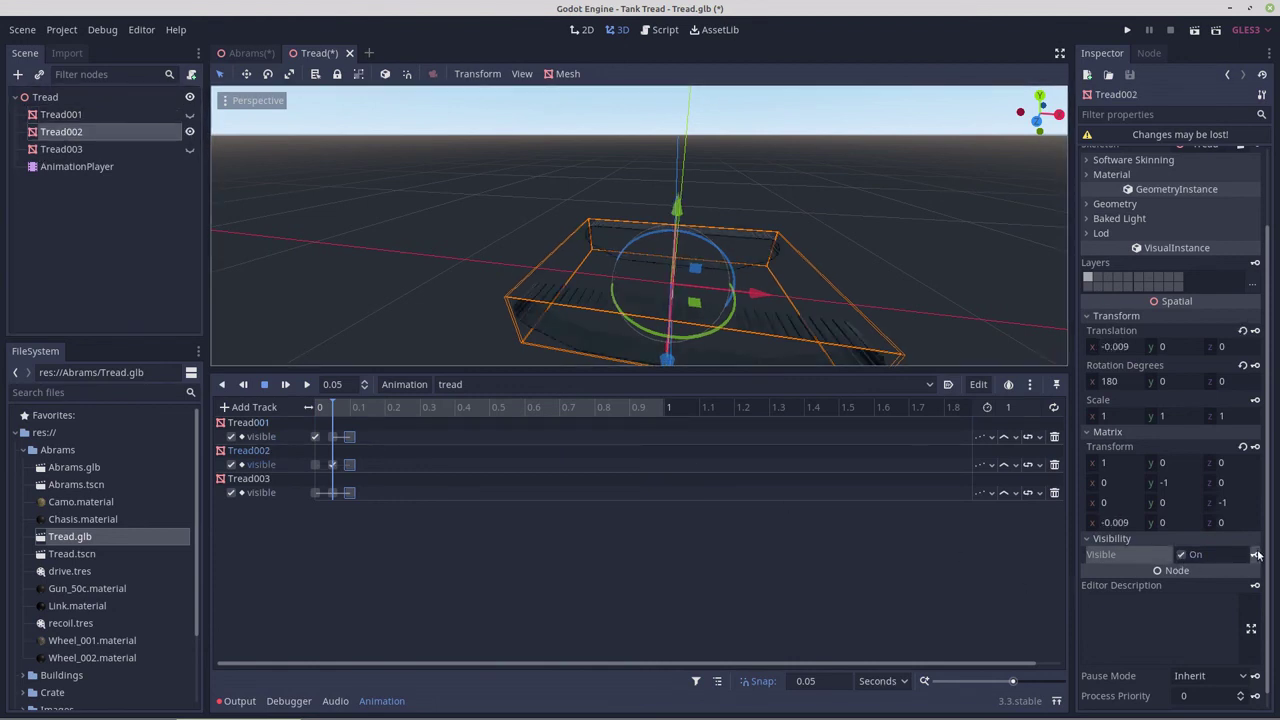
Step: Key Tread003 visible at 0.1 seconds
click(48, 155)
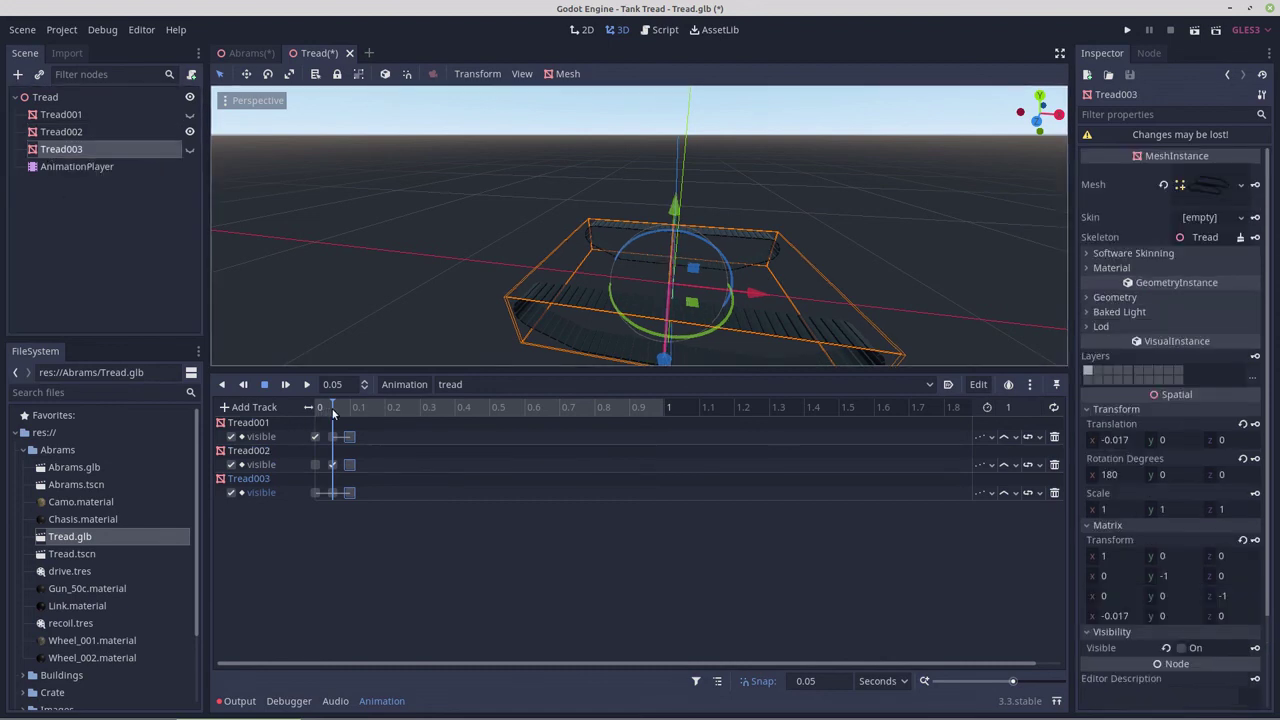
drag(331, 409, 351, 421)
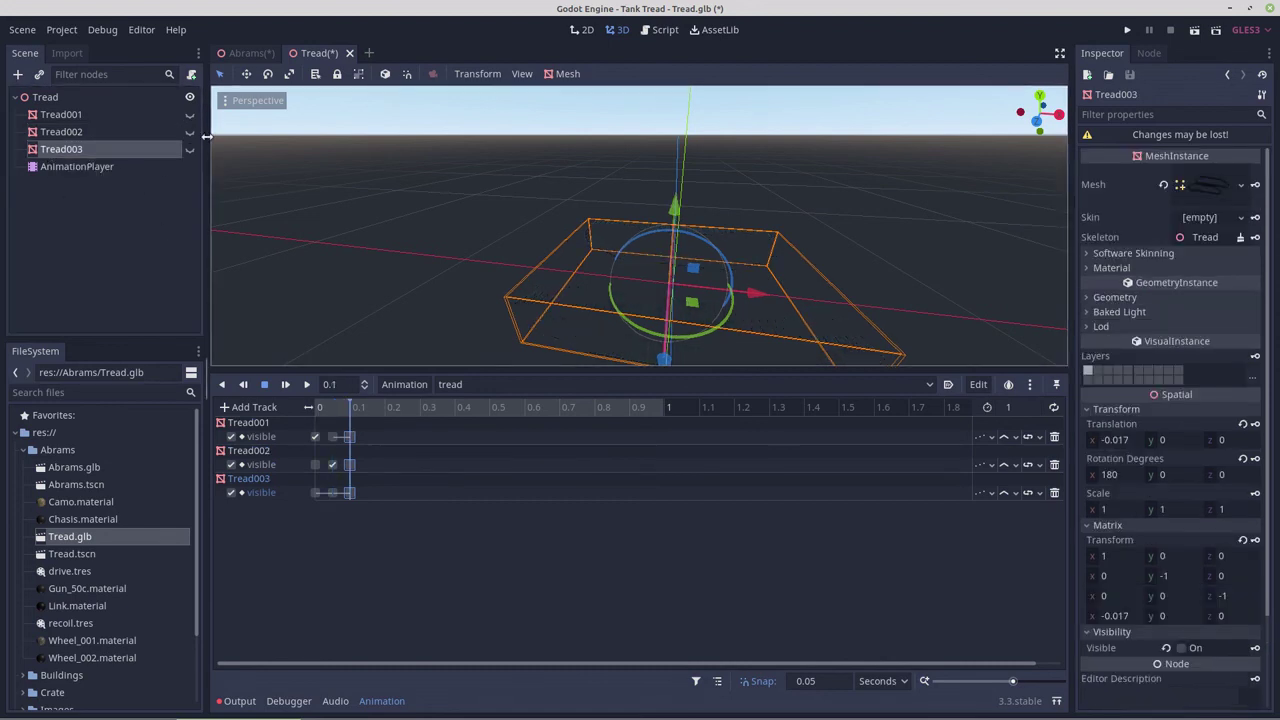
click(189, 149)
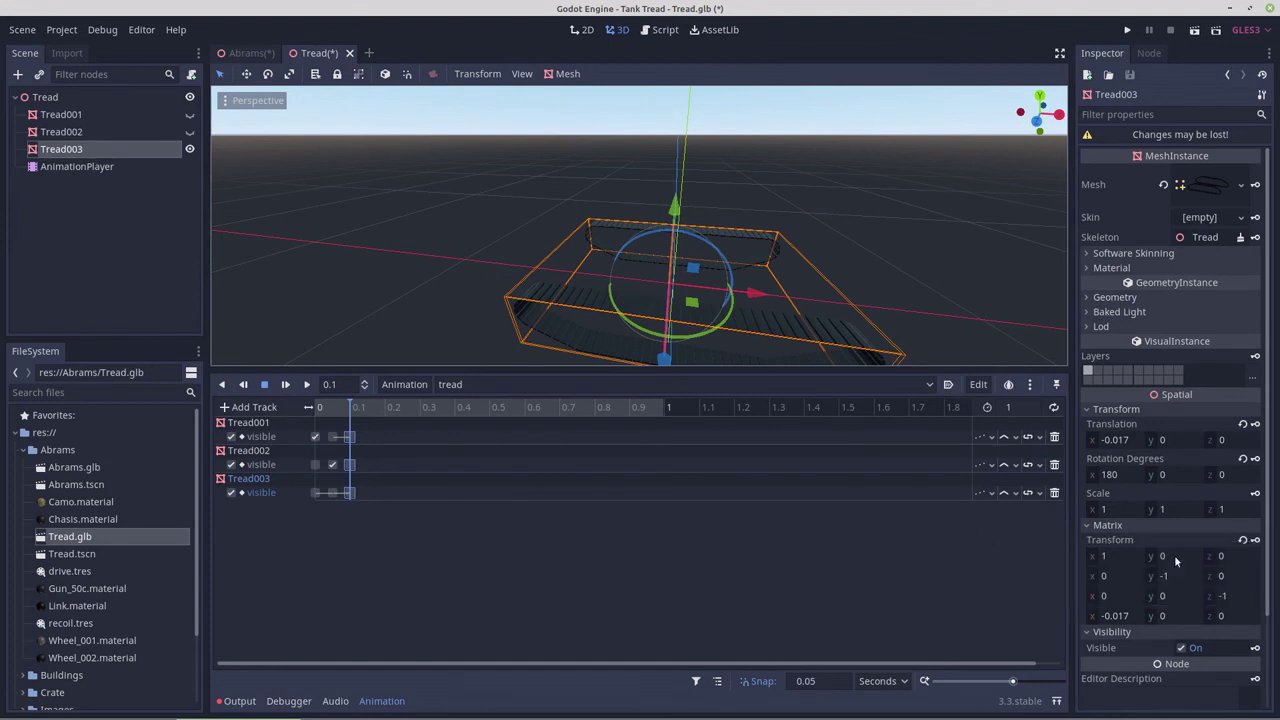
scroll(1174, 555, down, 3)
click(1255, 537)
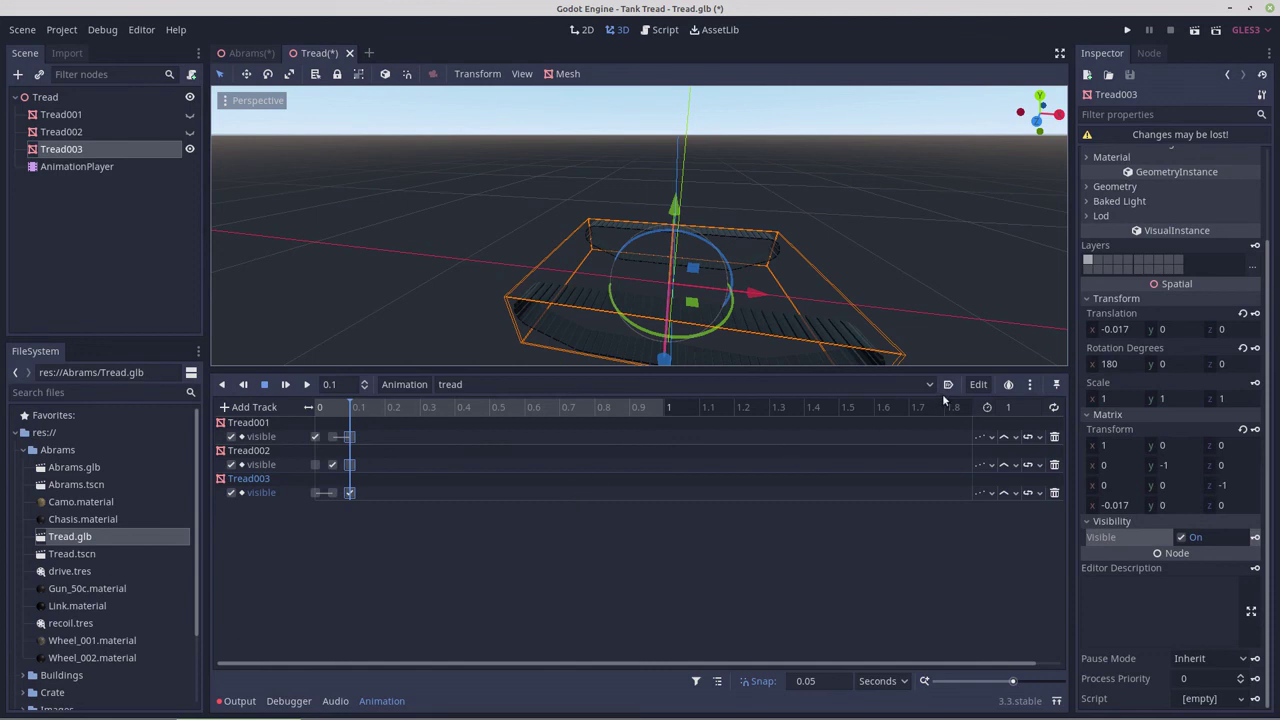
click(1010, 408)
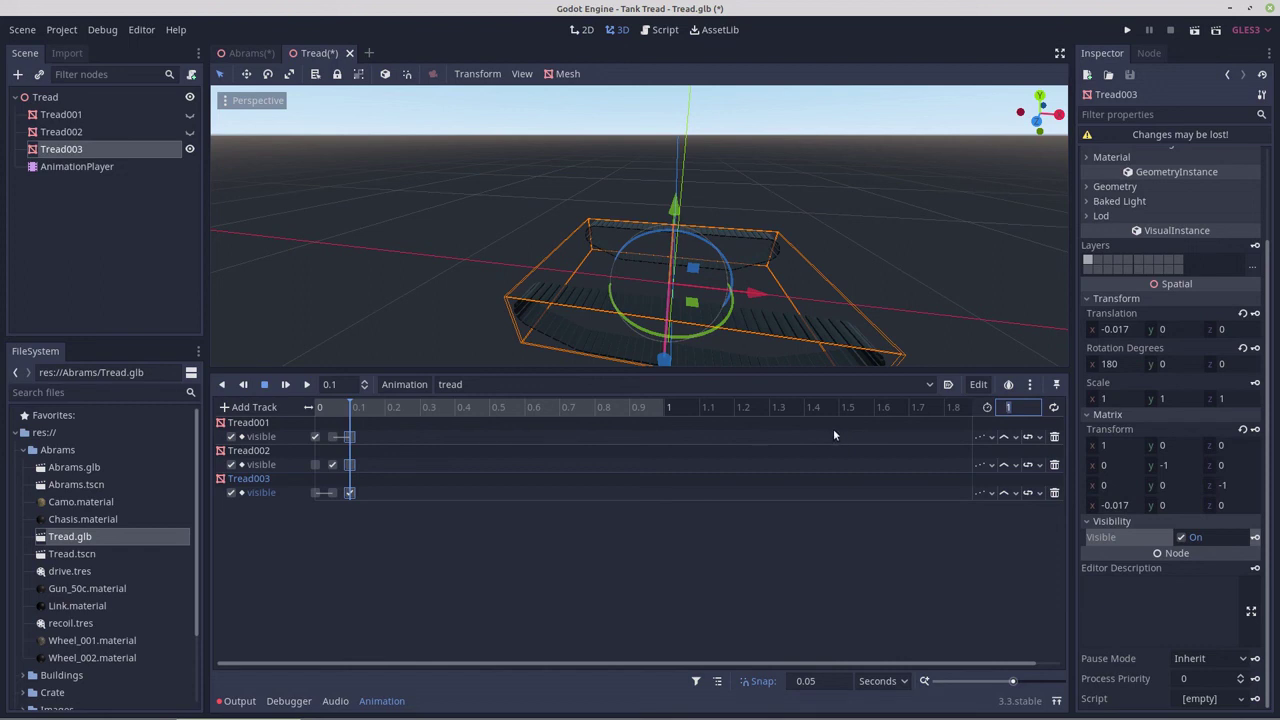
Step: Set the tread animation length to 0.15 seconds
key(BackSpace)
text(.15)
key(Return)
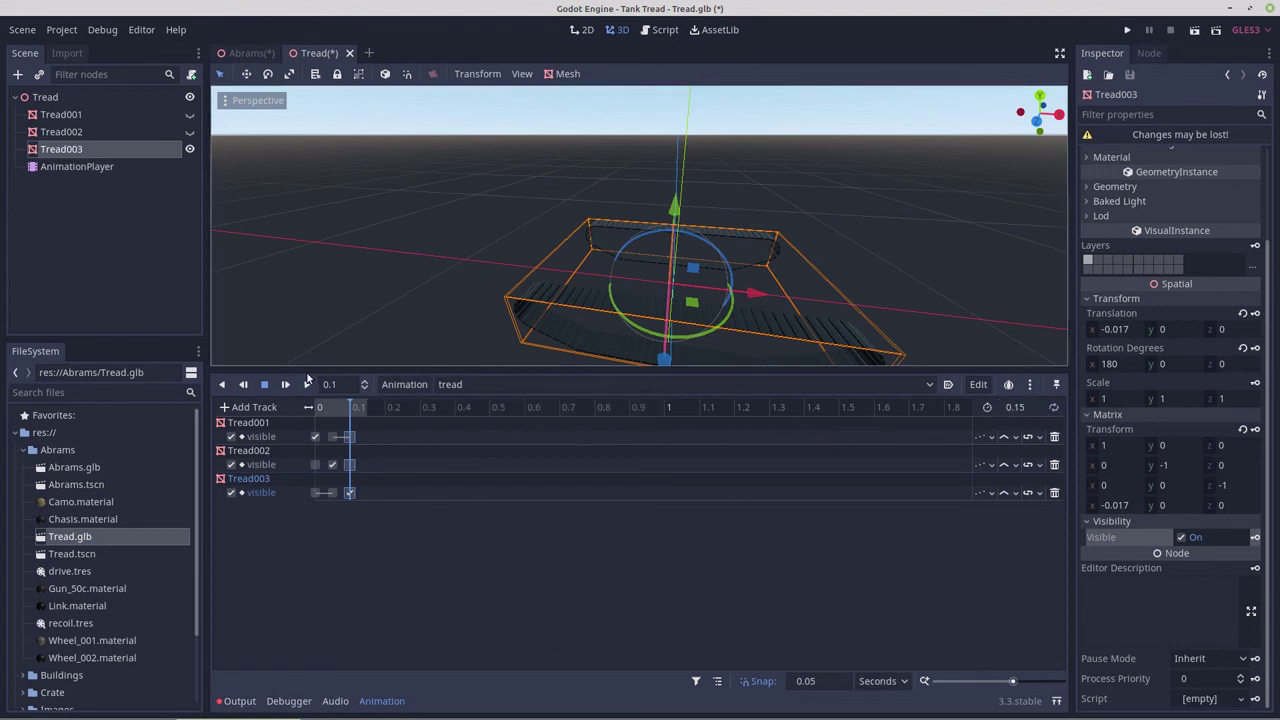
Step: Play the tread animation and orbit the view to preview the cycling treads
click(307, 384)
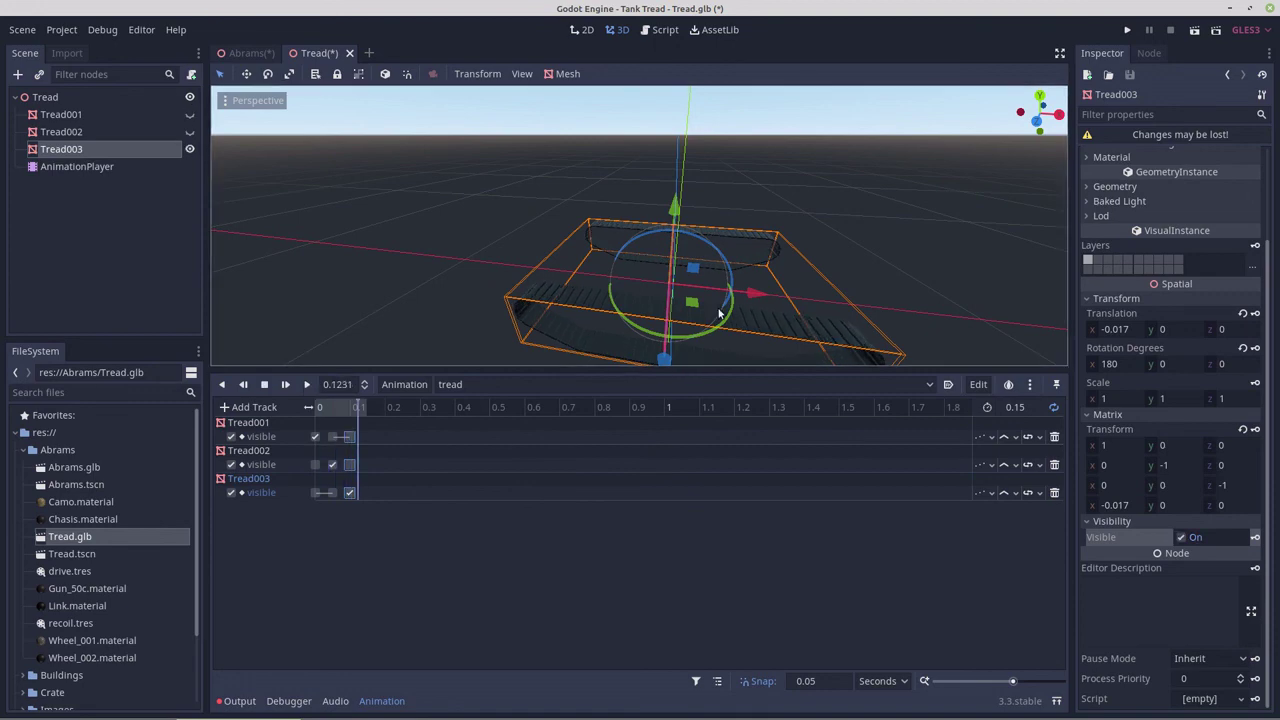
scroll(719, 313, up, 3)
middle_drag(719, 312, 725, 255)
middle_drag(724, 250, 670, 314)
scroll(751, 315, up, 2)
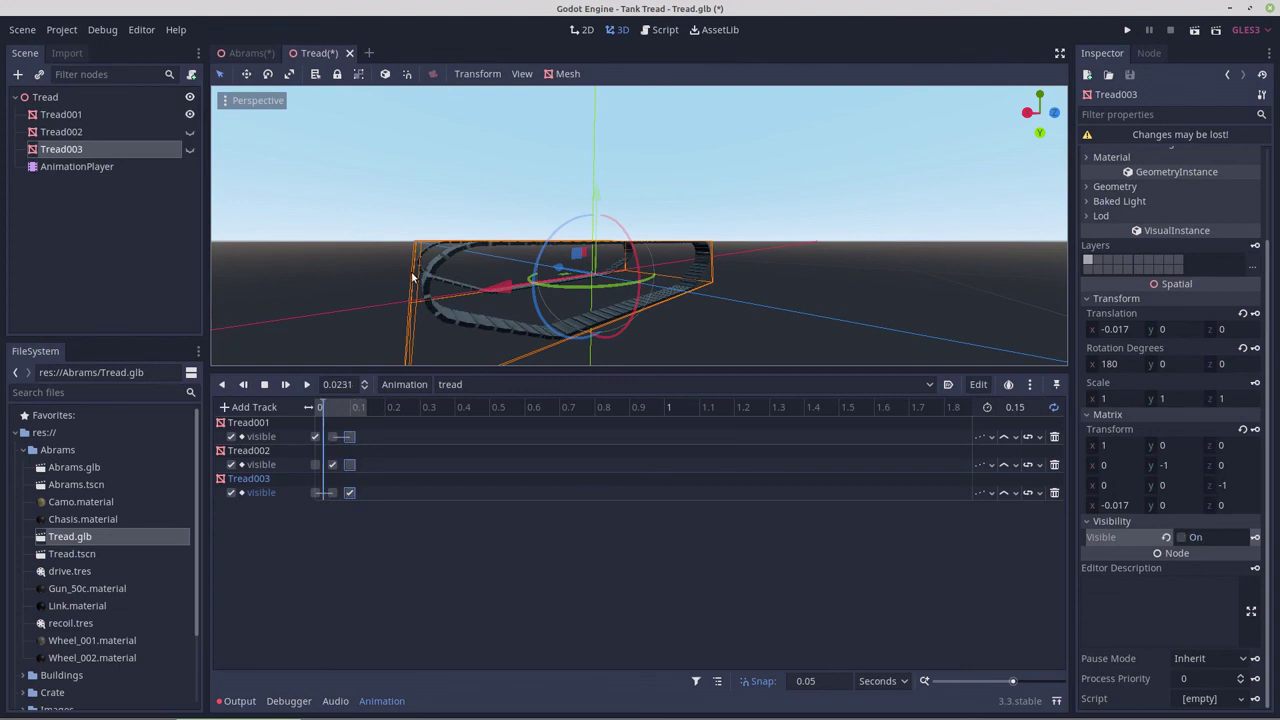
middle_drag(323, 277, 469, 292)
scroll(470, 292, down, 3)
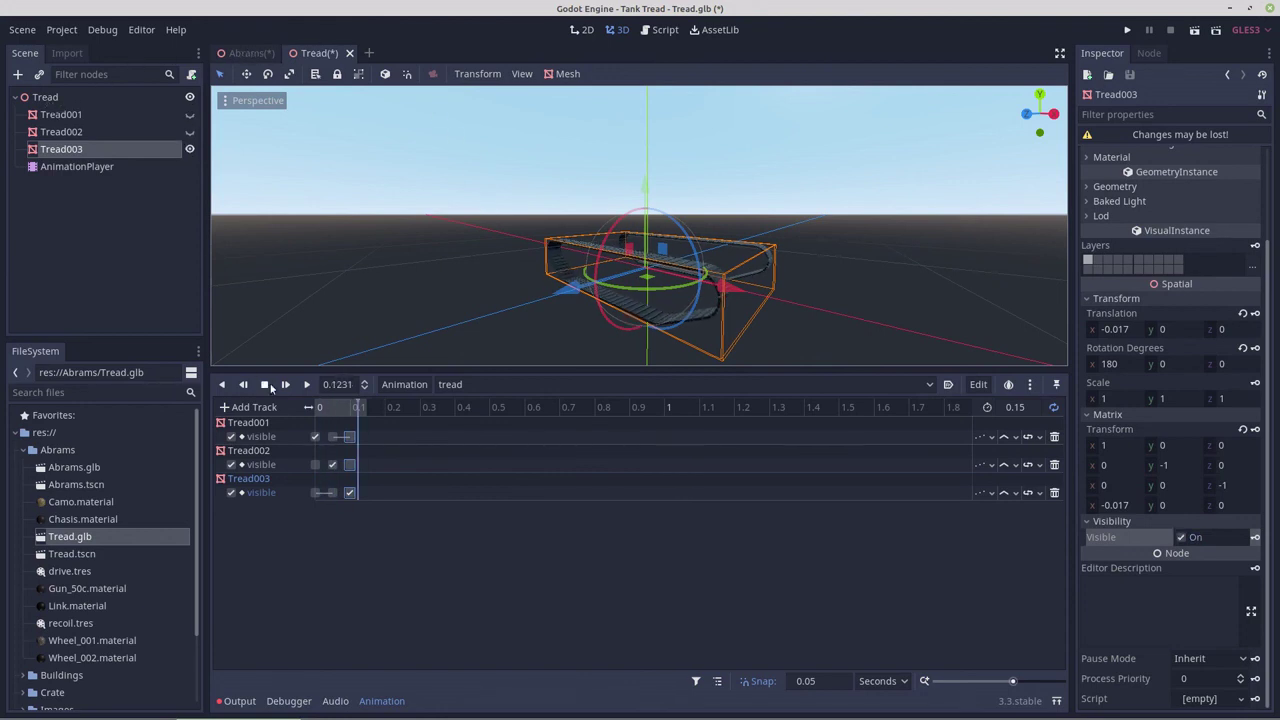
Step: Save the scene over Tread.tscn, confirming the overwrite, and switch to the Abrams scene
click(25, 30)
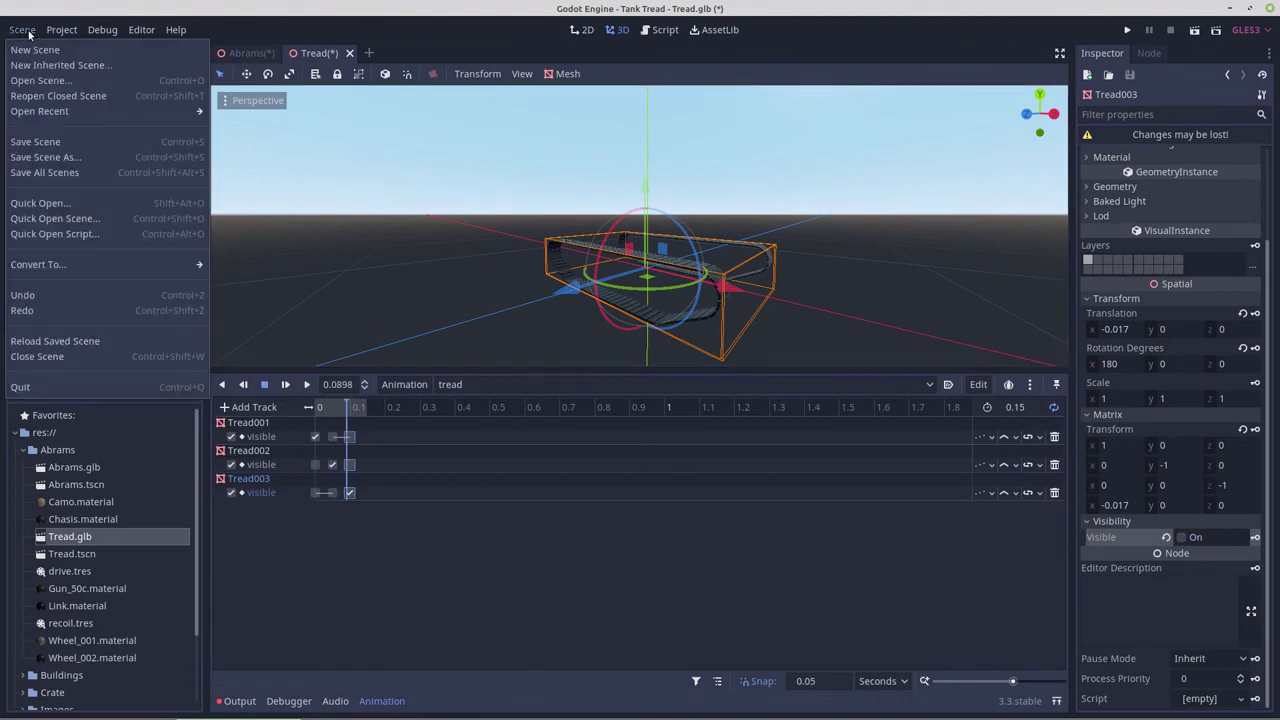
click(48, 157)
double_click(376, 185)
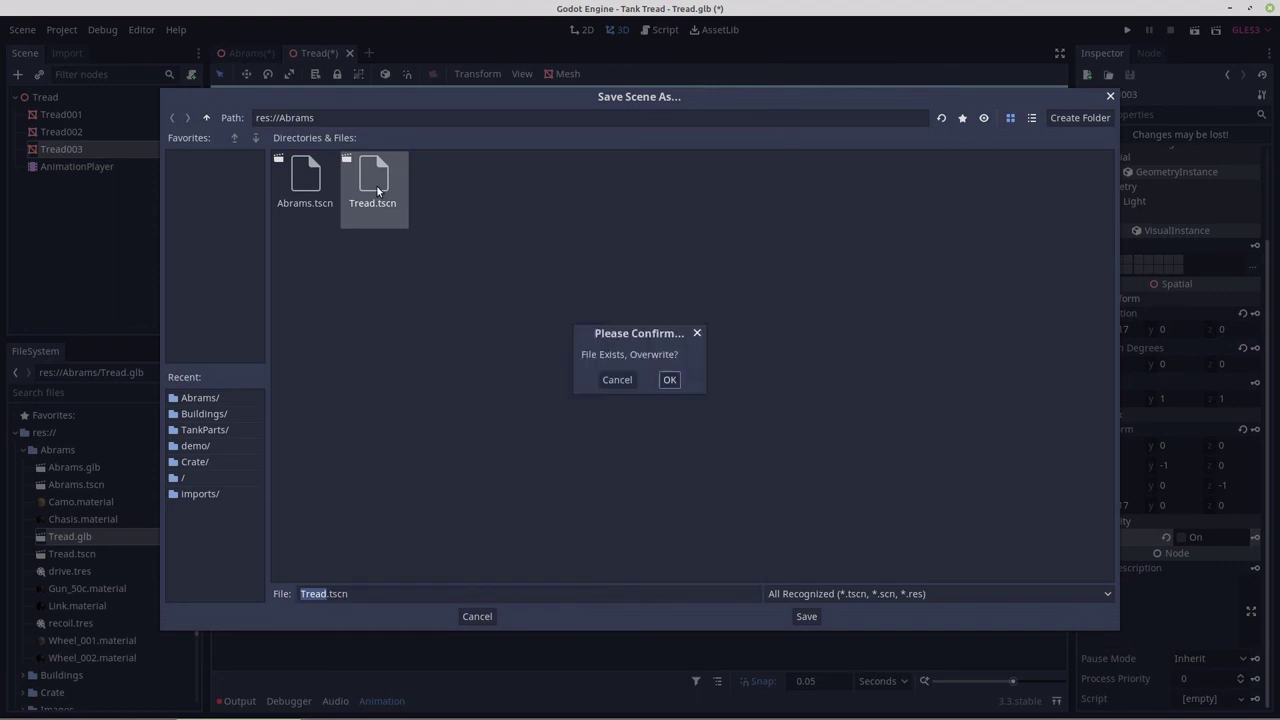
click(669, 380)
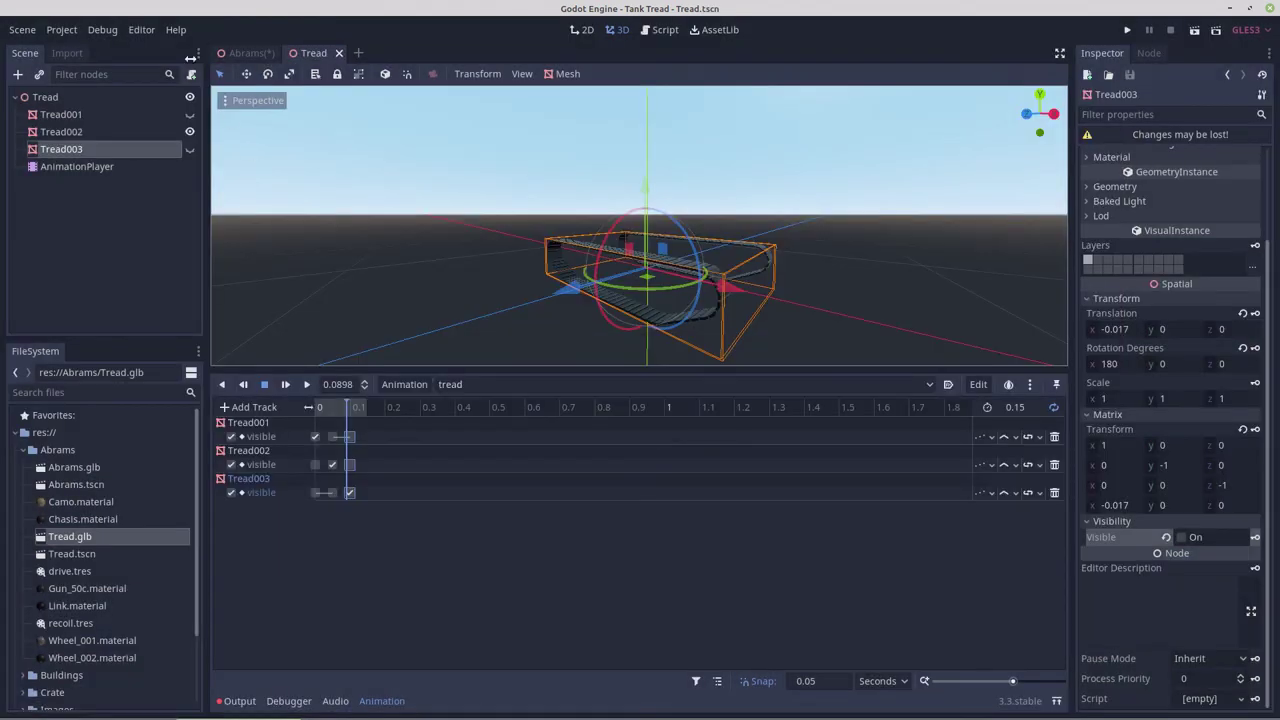
click(246, 53)
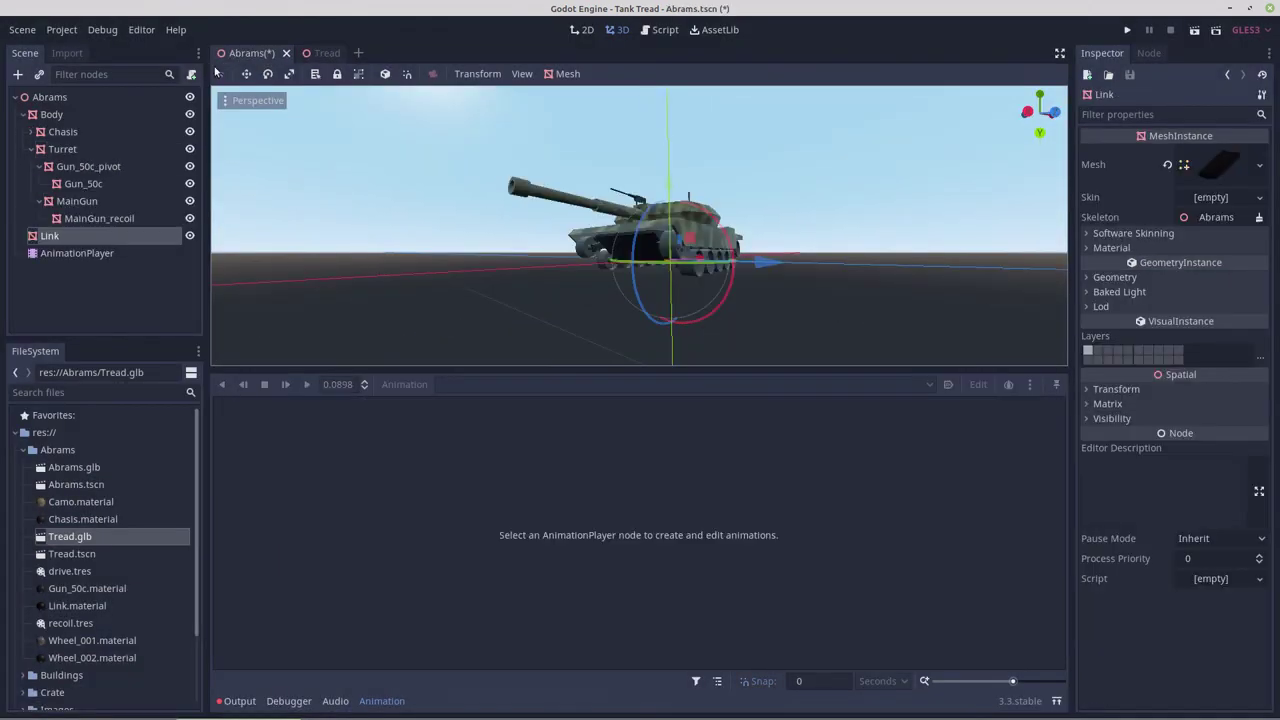
Step: Delete the Link node from the Abrams scene
right_click(54, 240)
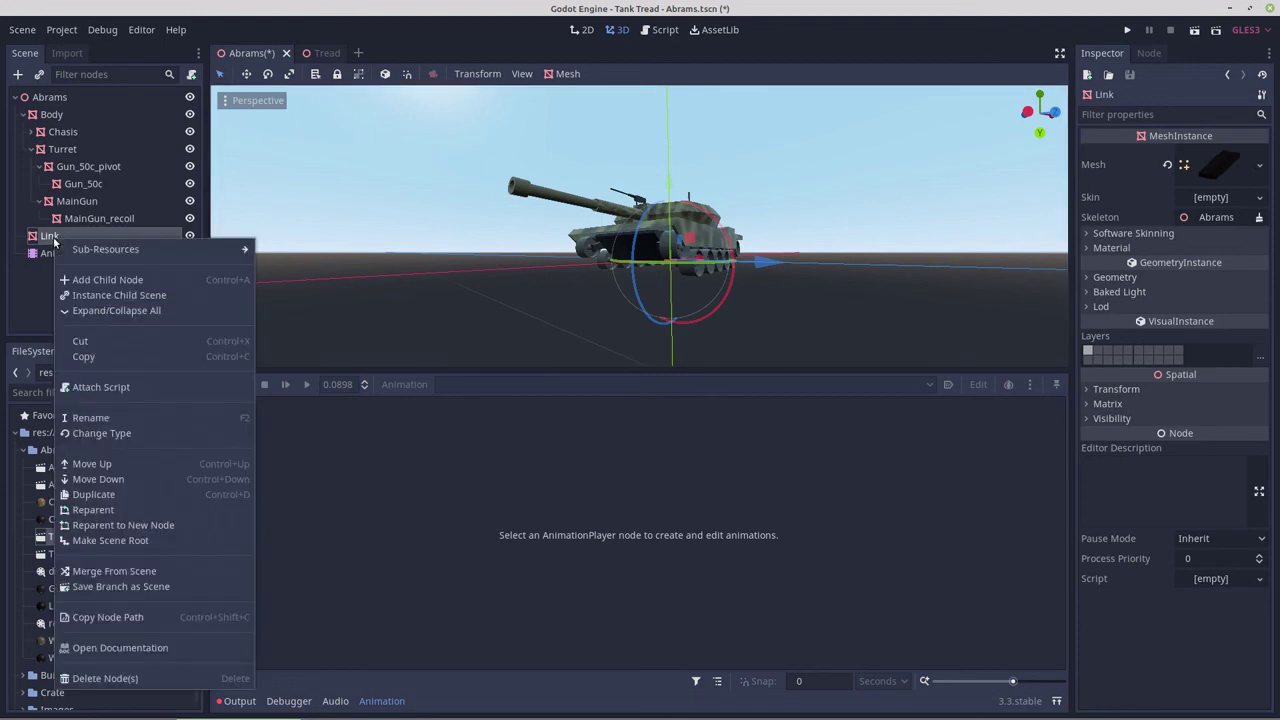
click(103, 679)
click(667, 379)
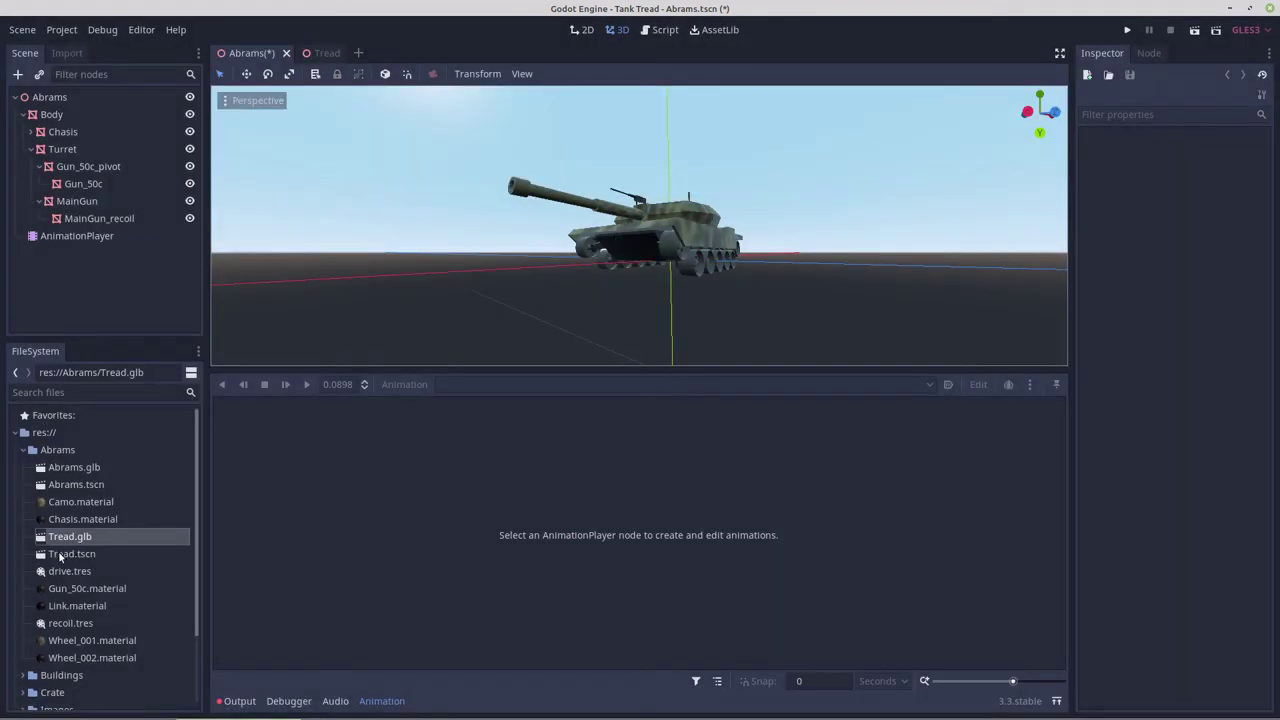
Step: Instance Tread.tscn into the Abrams scene and enable Editable Children on it
drag(60, 557, 58, 110)
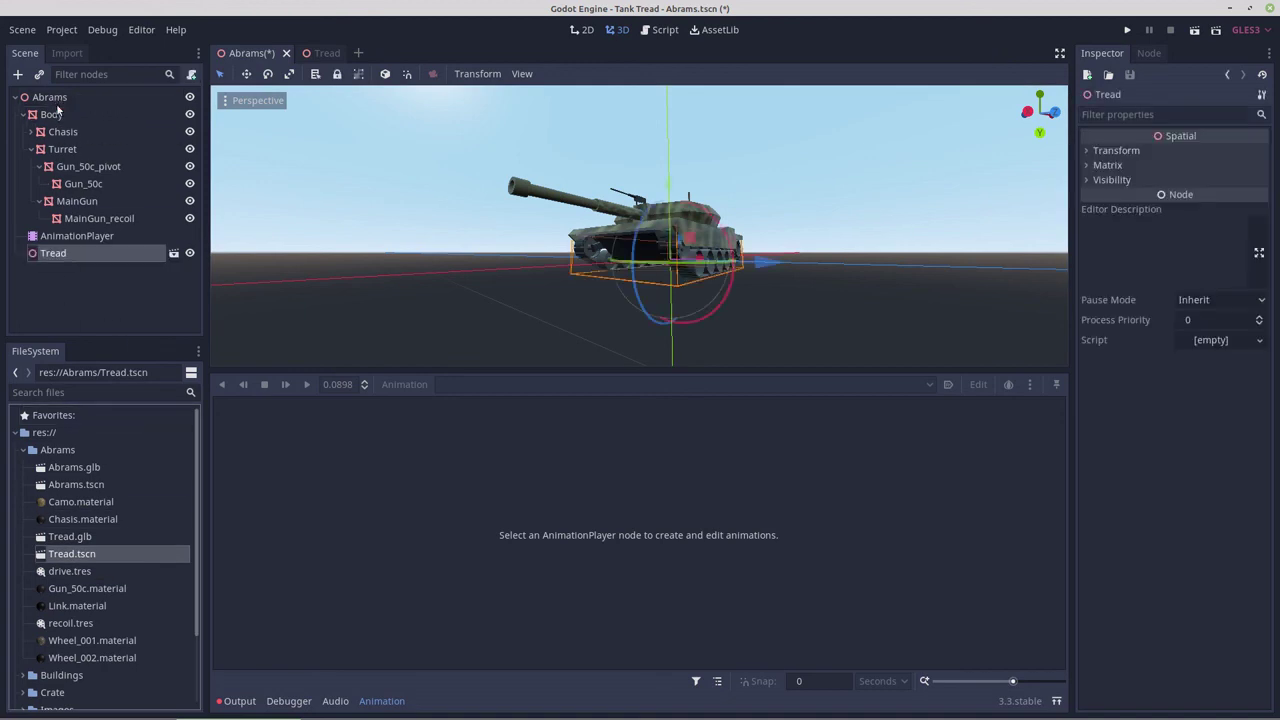
right_click(56, 255)
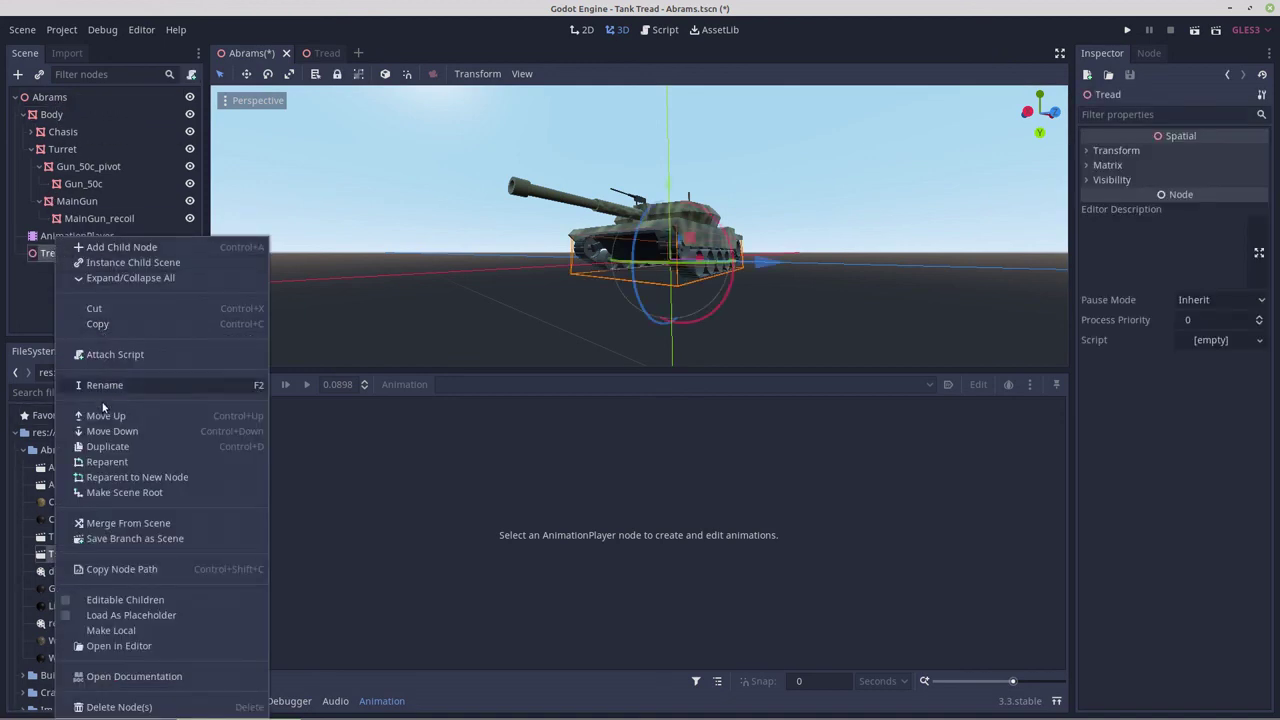
click(62, 600)
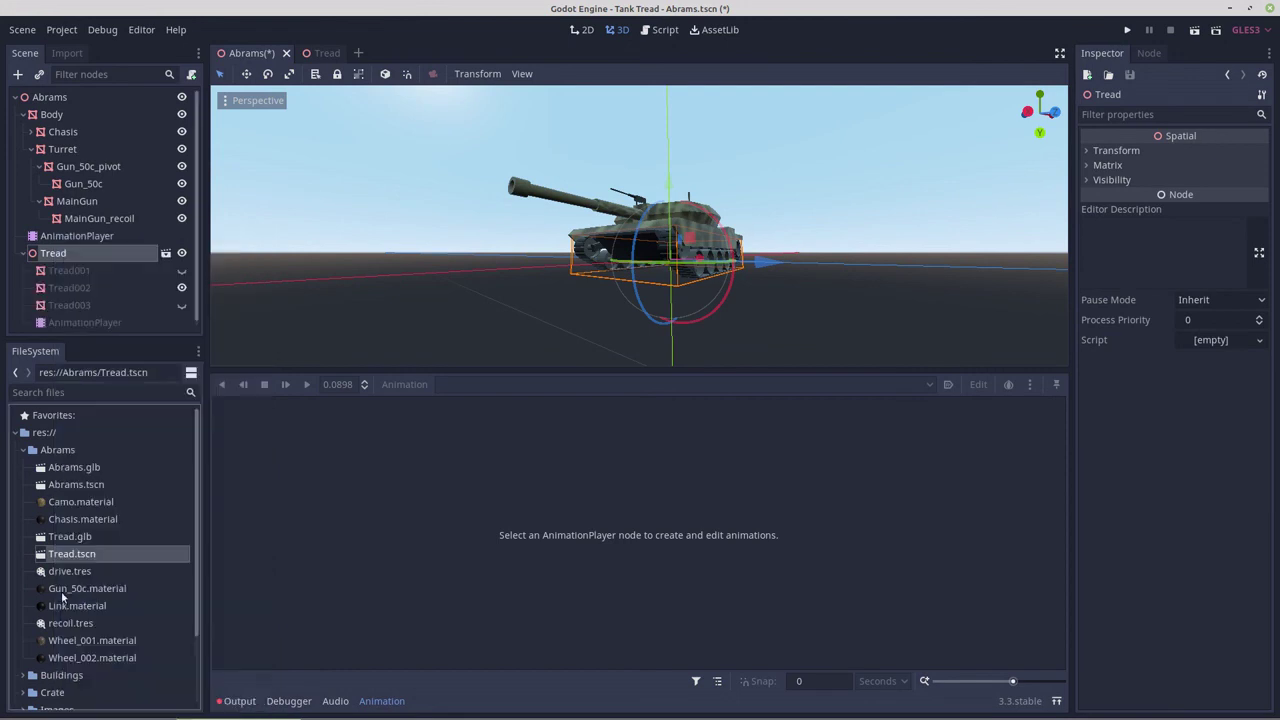
click(58, 323)
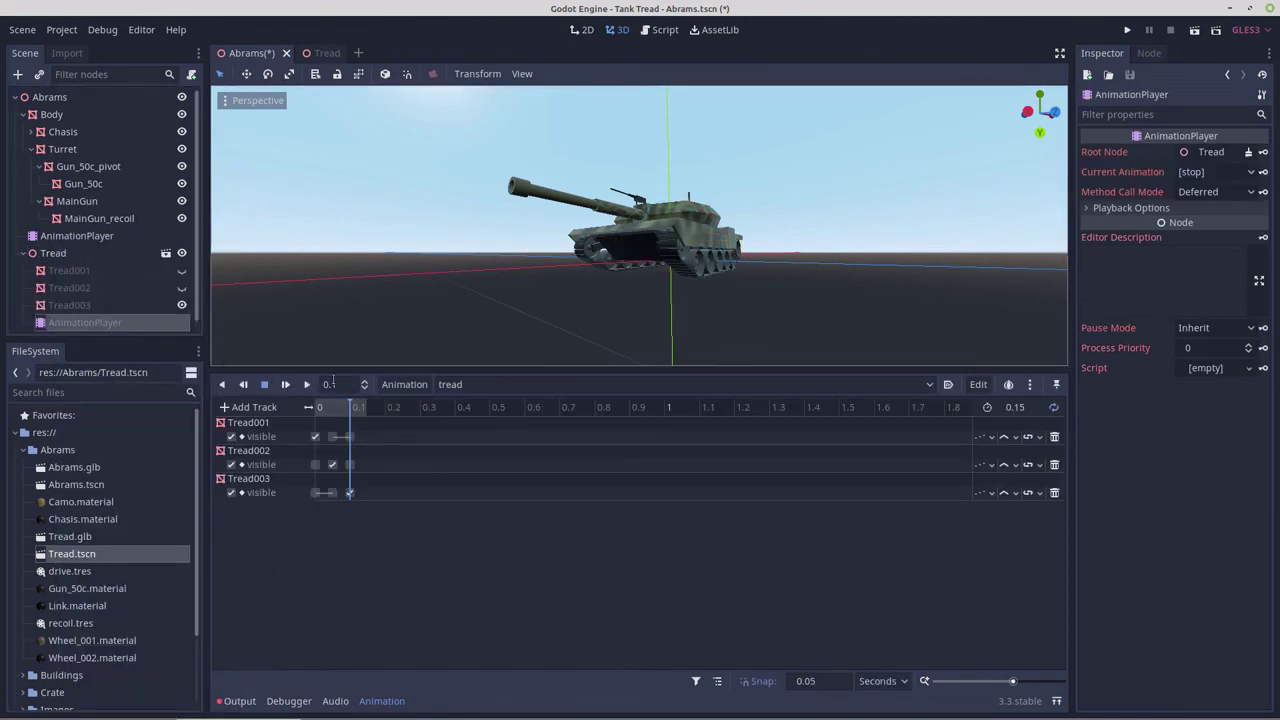
Step: Play the tread animation and the Abrams 'drive' animation, orbiting to inspect the moving tracks
click(307, 385)
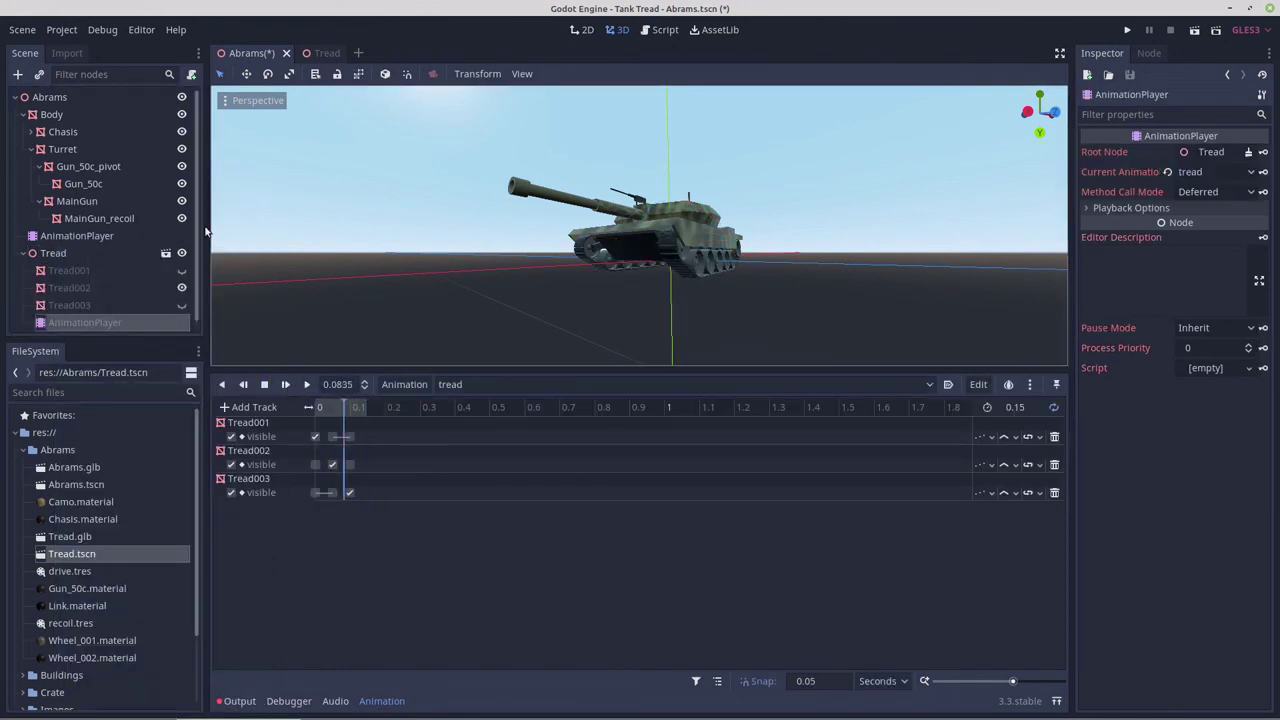
click(77, 236)
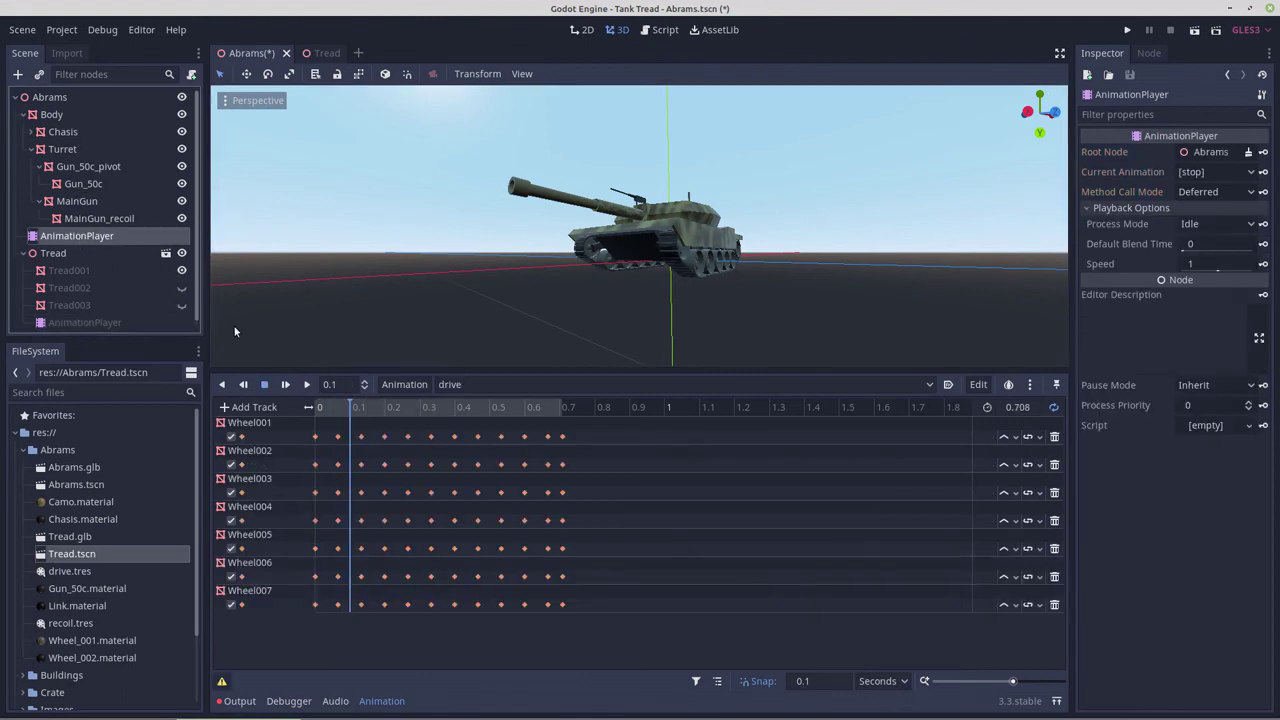
click(307, 385)
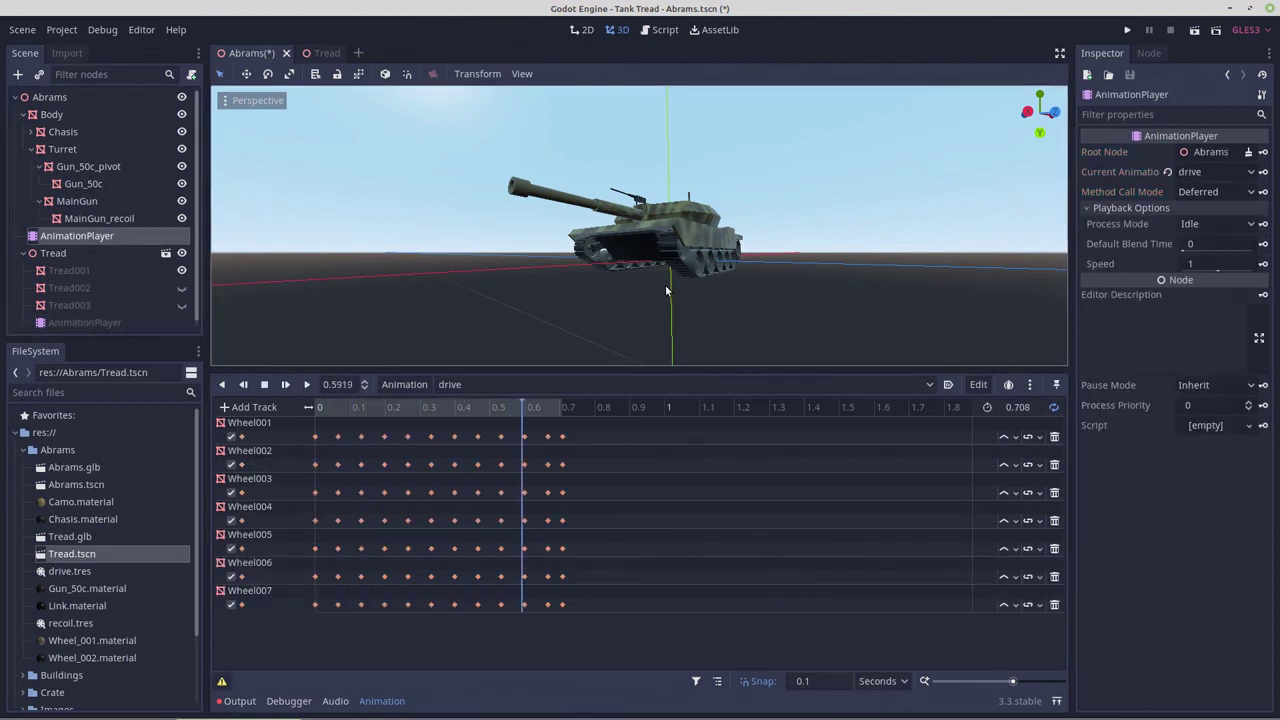
scroll(663, 288, up, 5)
middle_drag(660, 293, 631, 286)
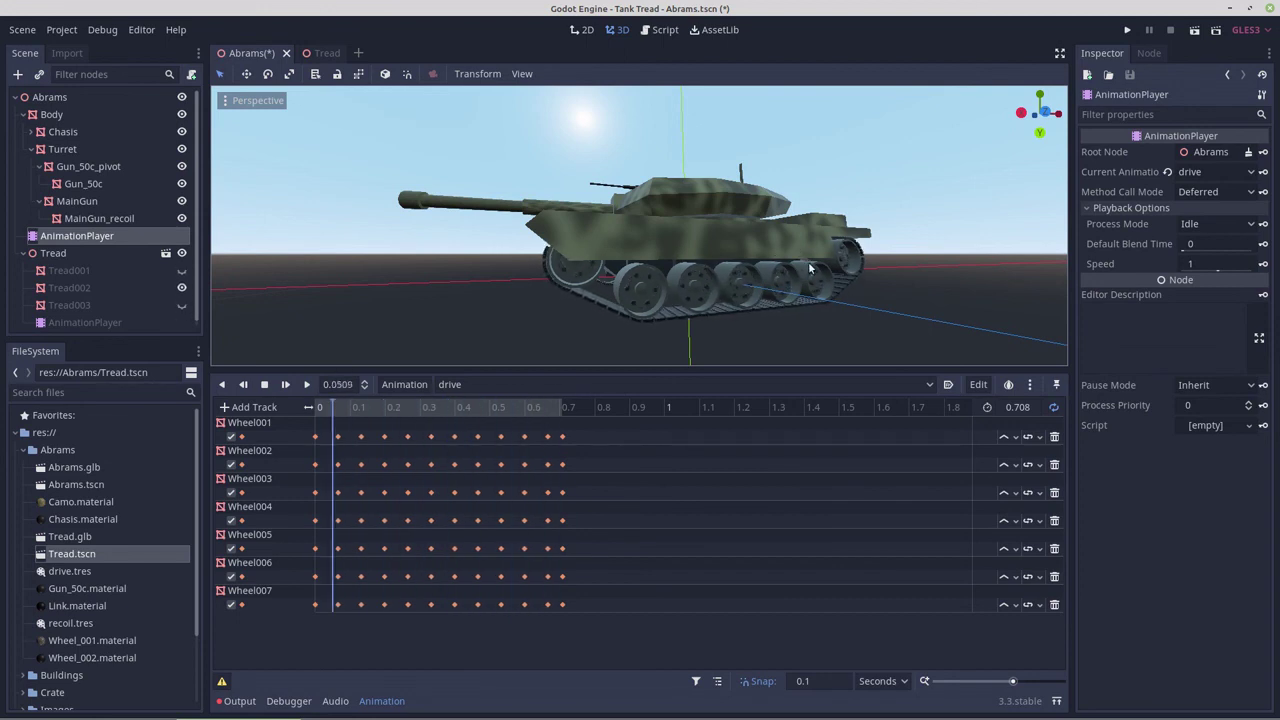
middle_drag(805, 270, 791, 294)
scroll(686, 299, up, 5)
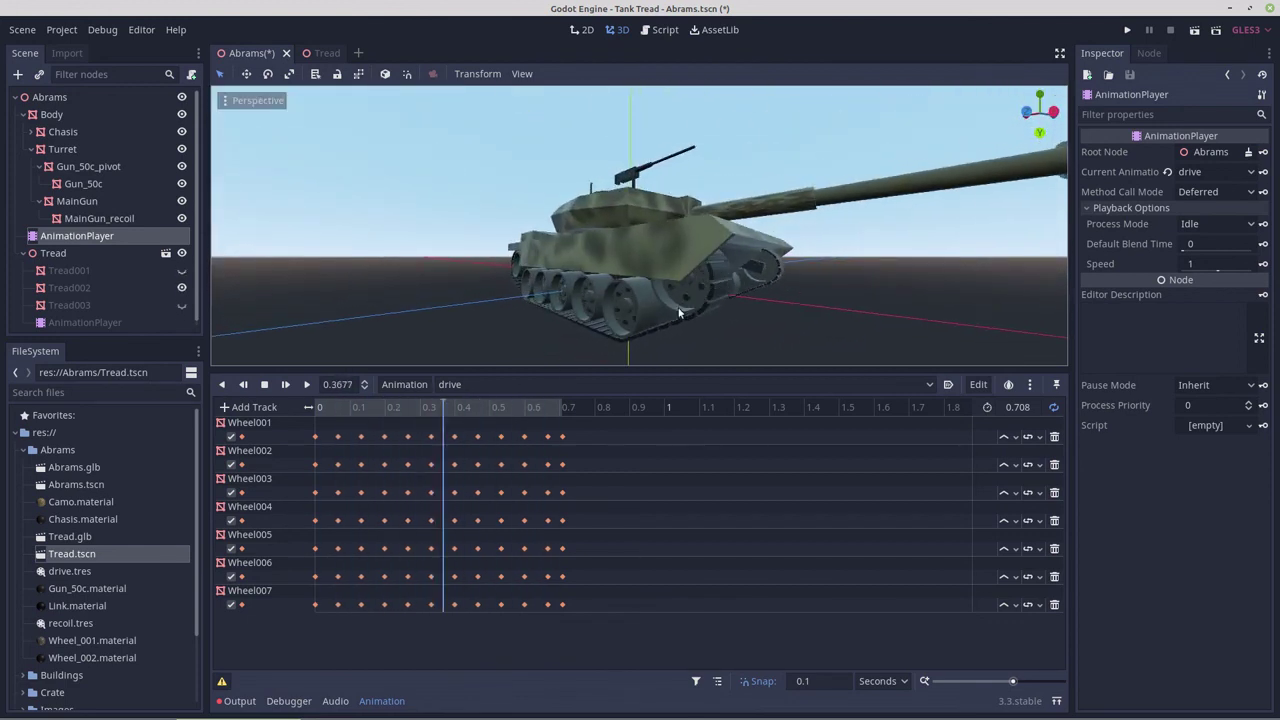
scroll(593, 319, down, 3)
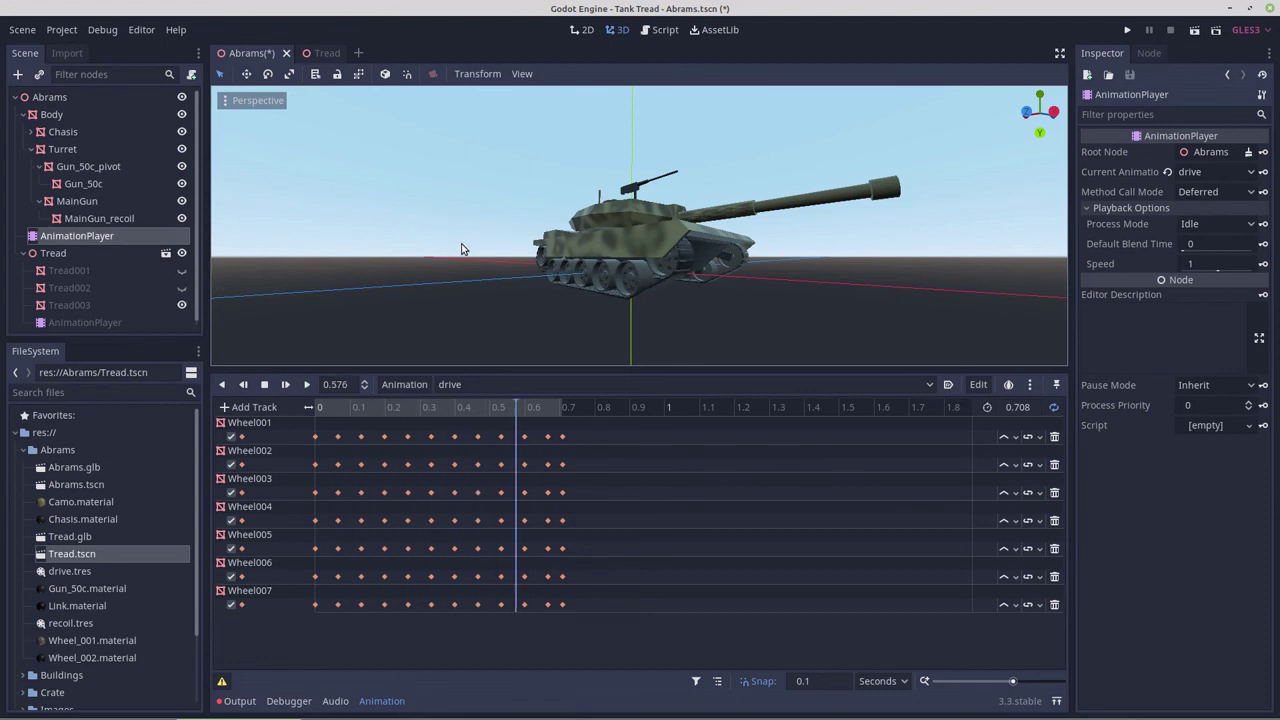
middle_drag(700, 257, 583, 277)
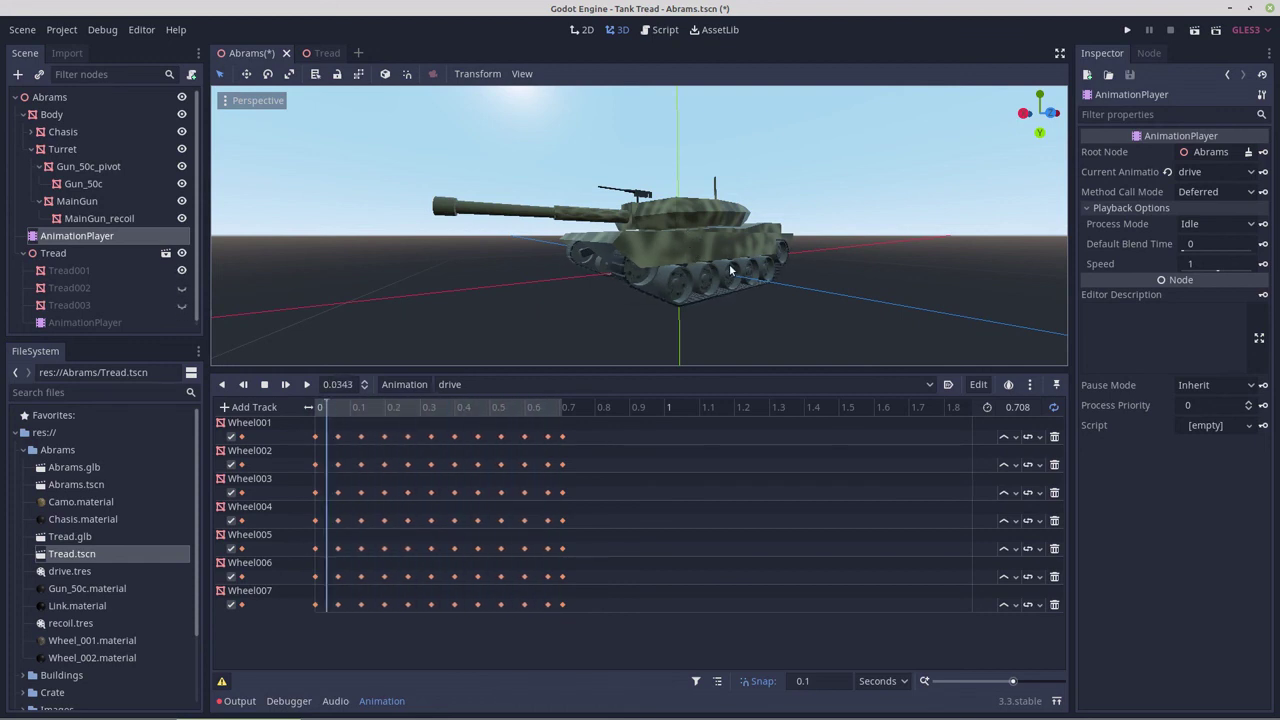
mouse_move(1124, 714)
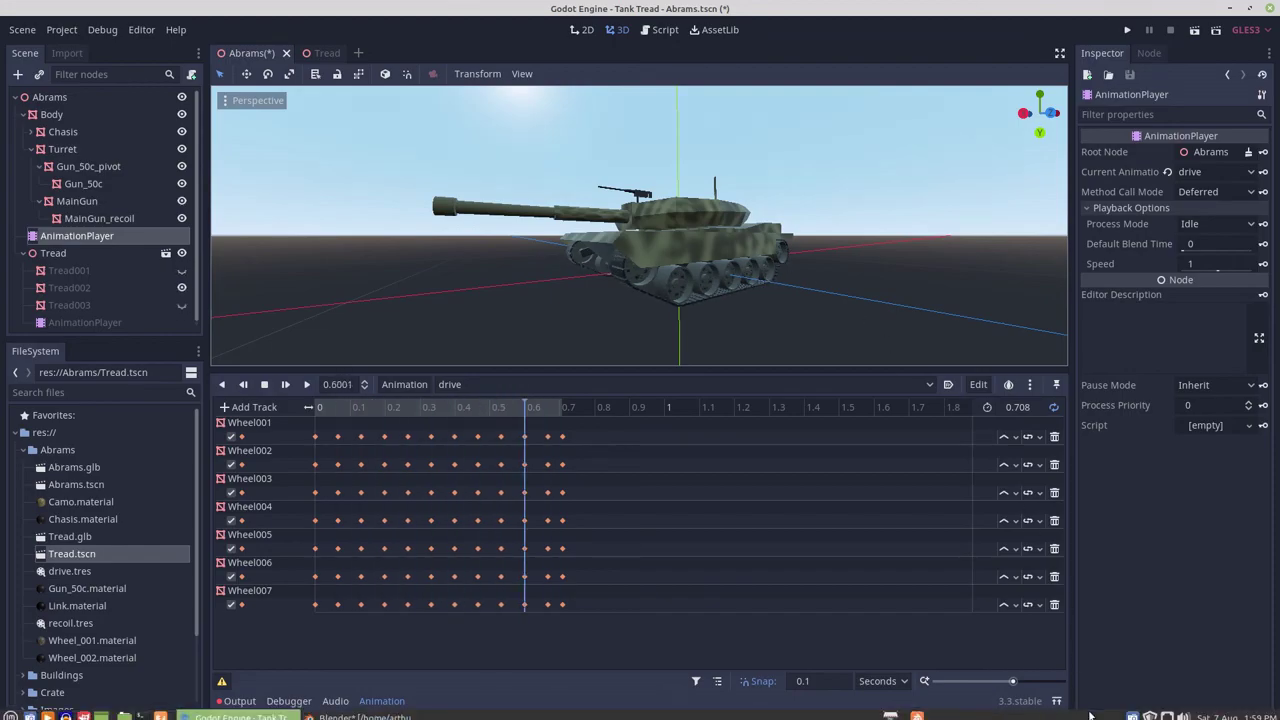